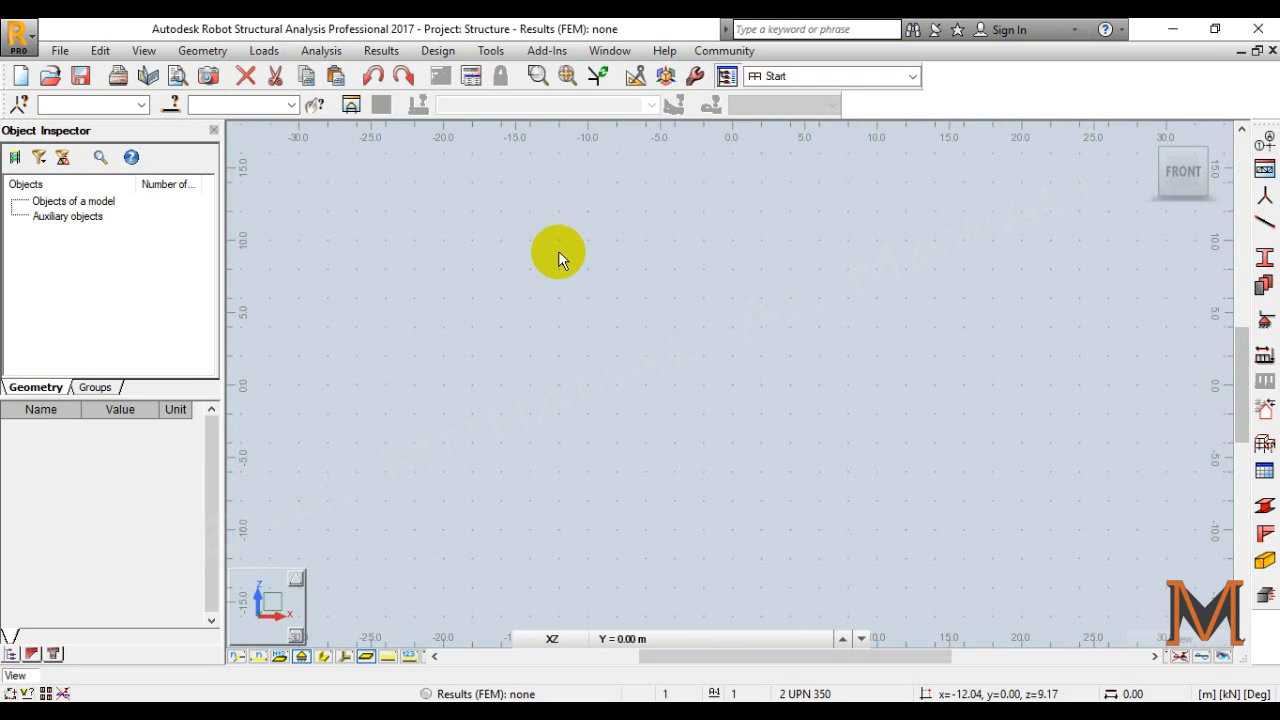
Review the regional settings and the available working languages in the program preferences, and close them without changes.
left_click(500, 55)
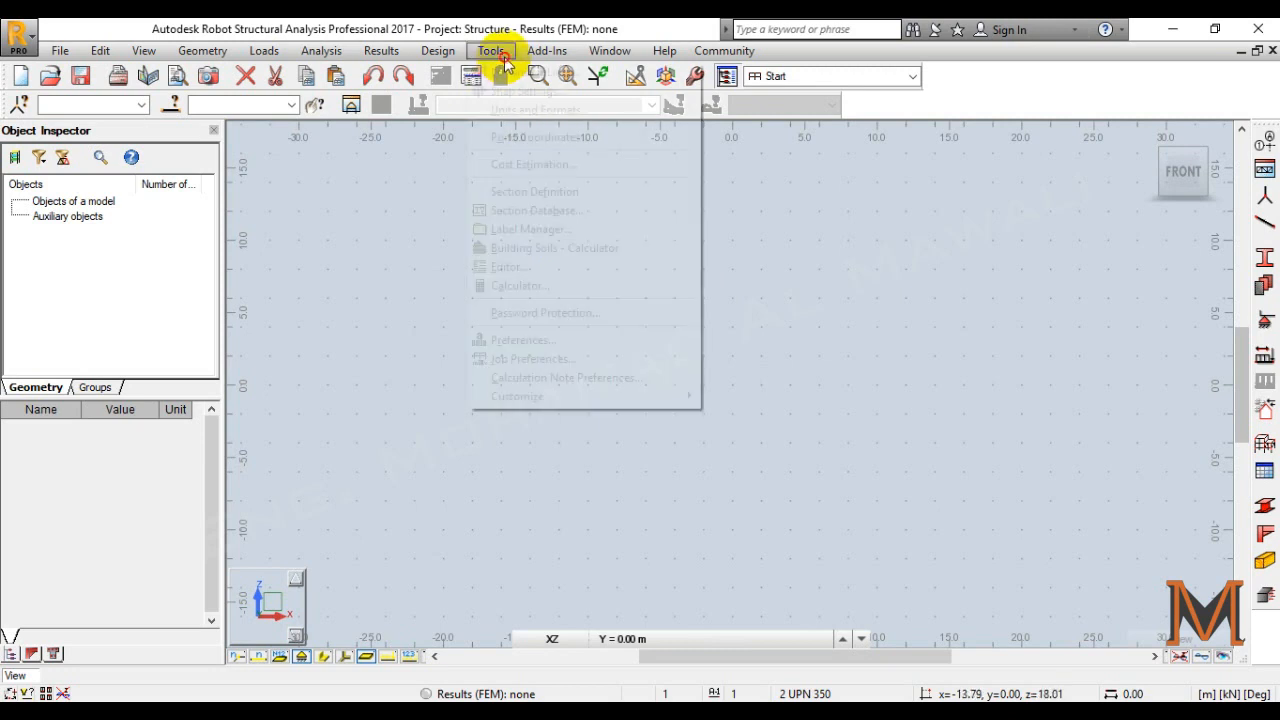
left_click(537, 340)
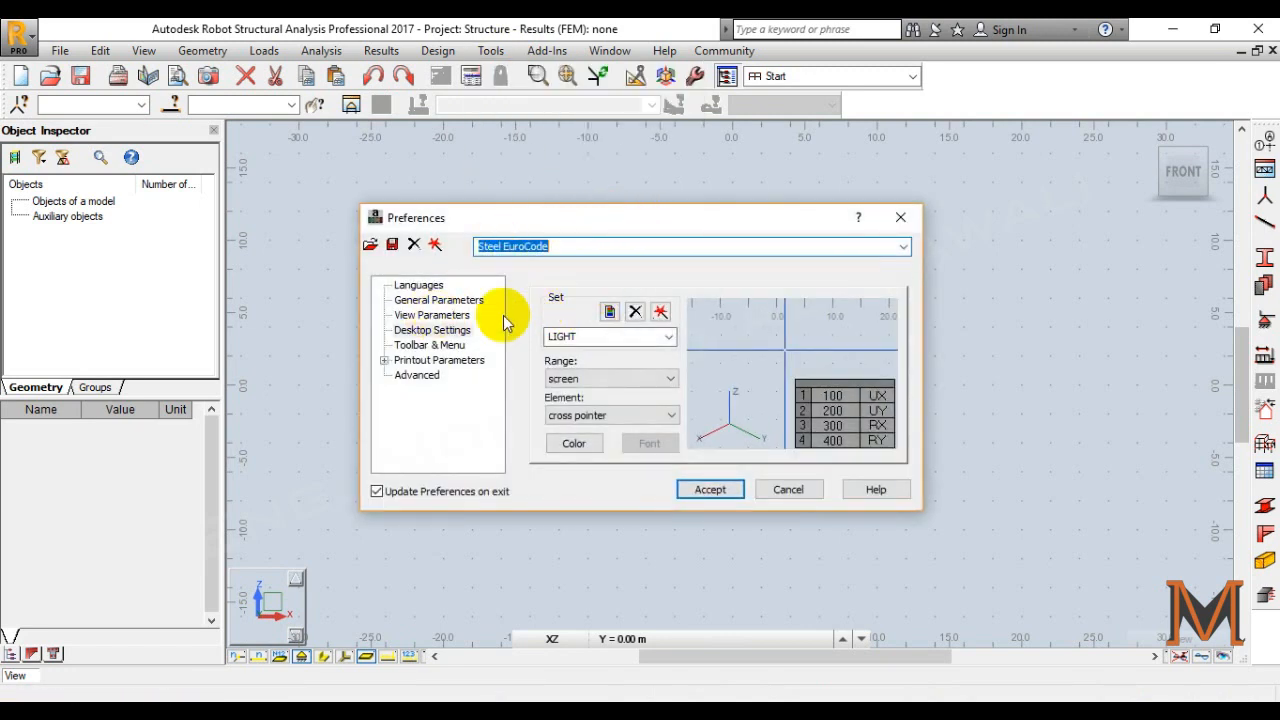
left_click(425, 287)
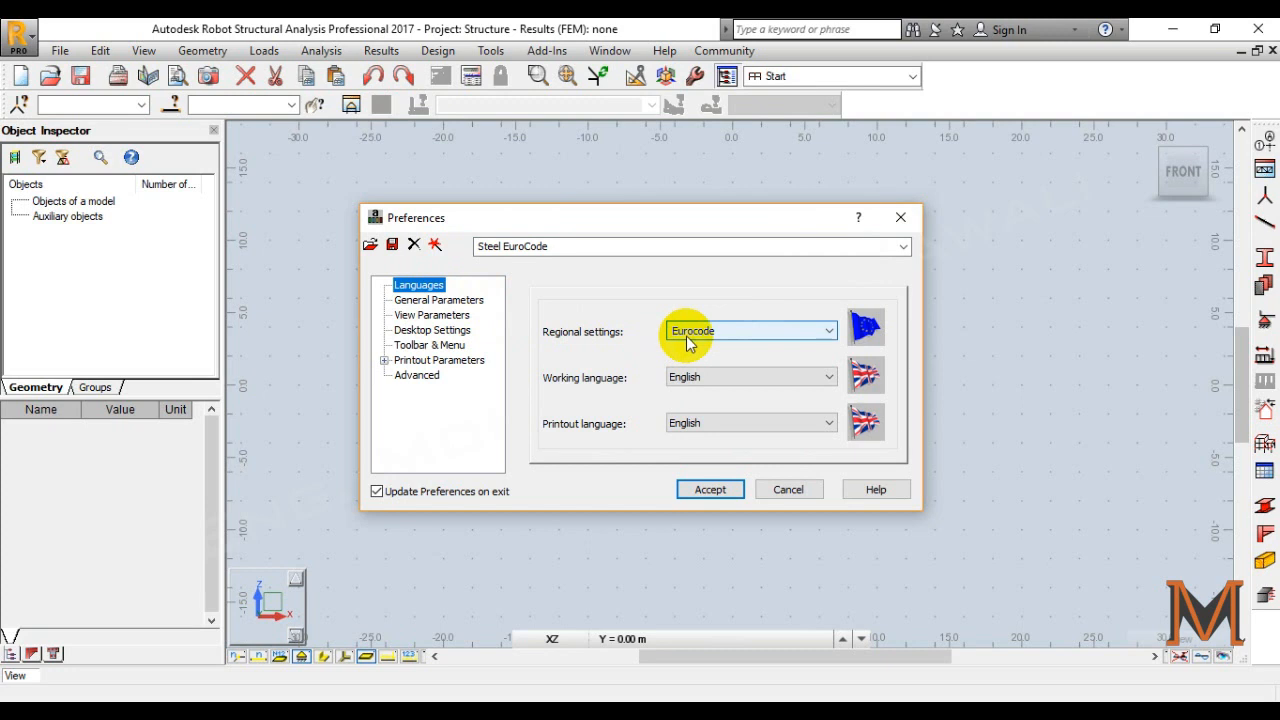
left_click(714, 377)
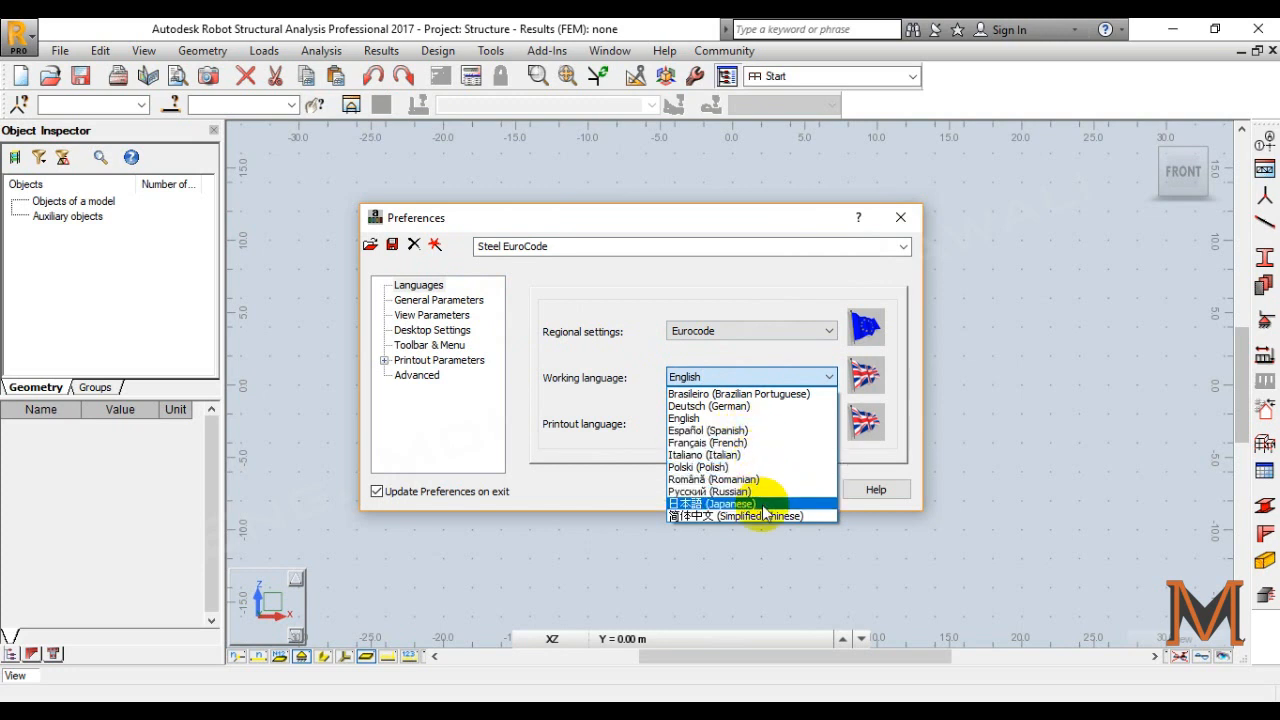
left_click(731, 297)
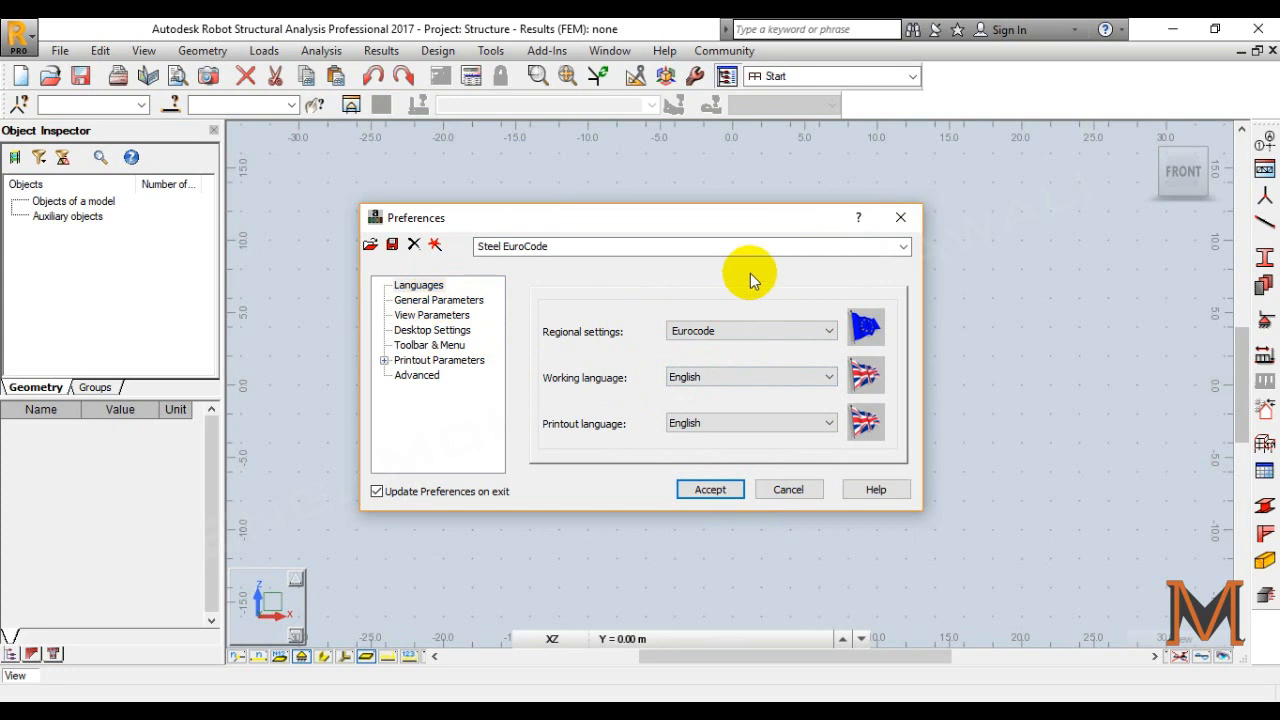
left_click(901, 217)
Examine the job preferences for units and formats, covering dimensions, forces, other quantities and unit edition.
left_click(491, 50)
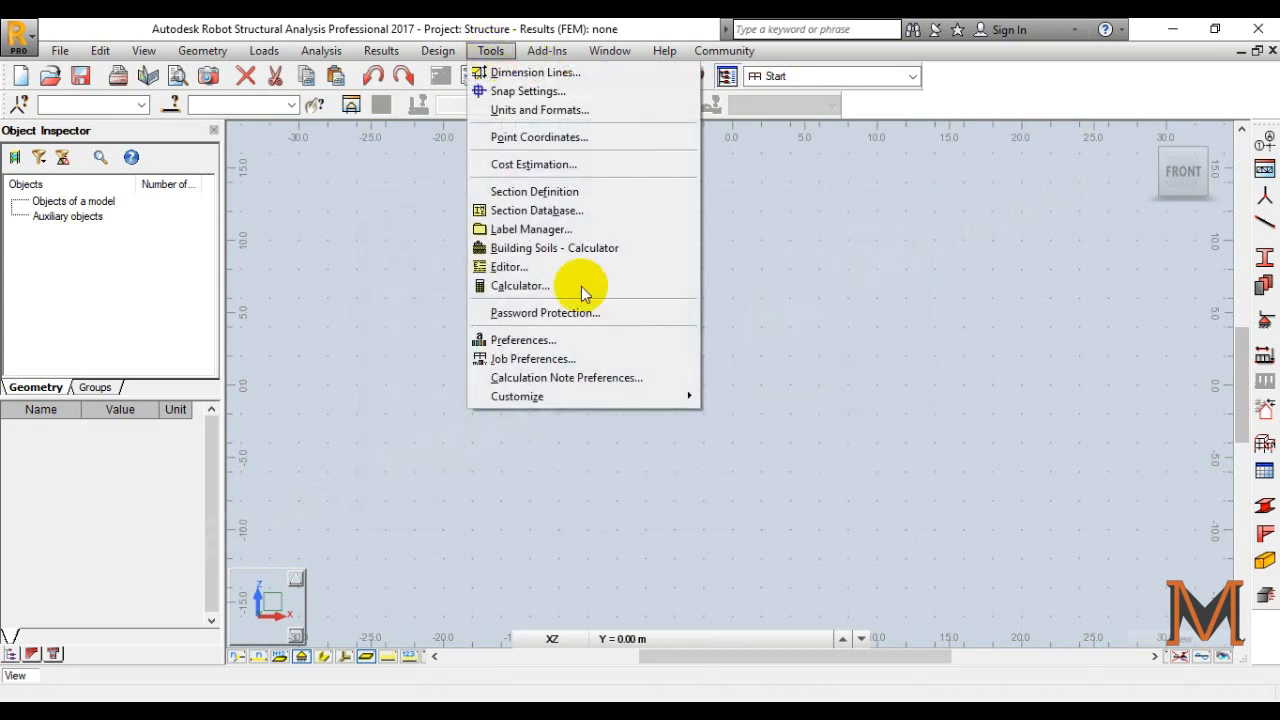
left_click(511, 360)
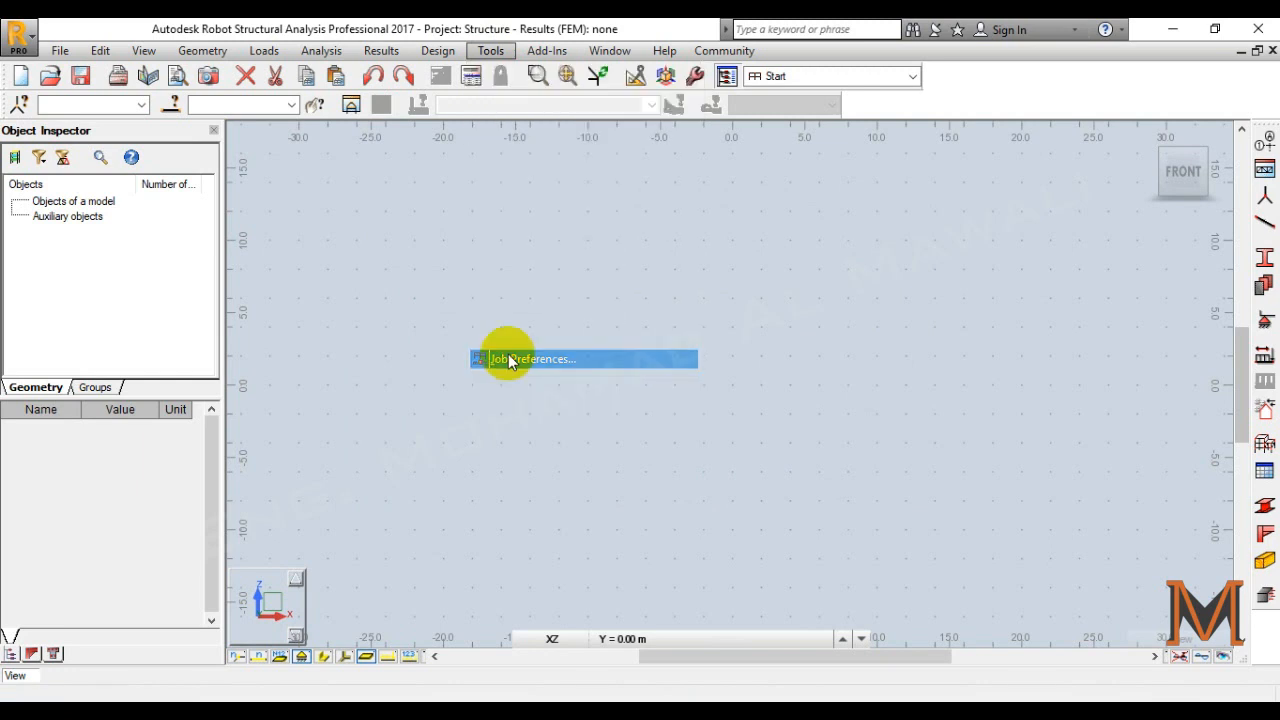
left_click(446, 272)
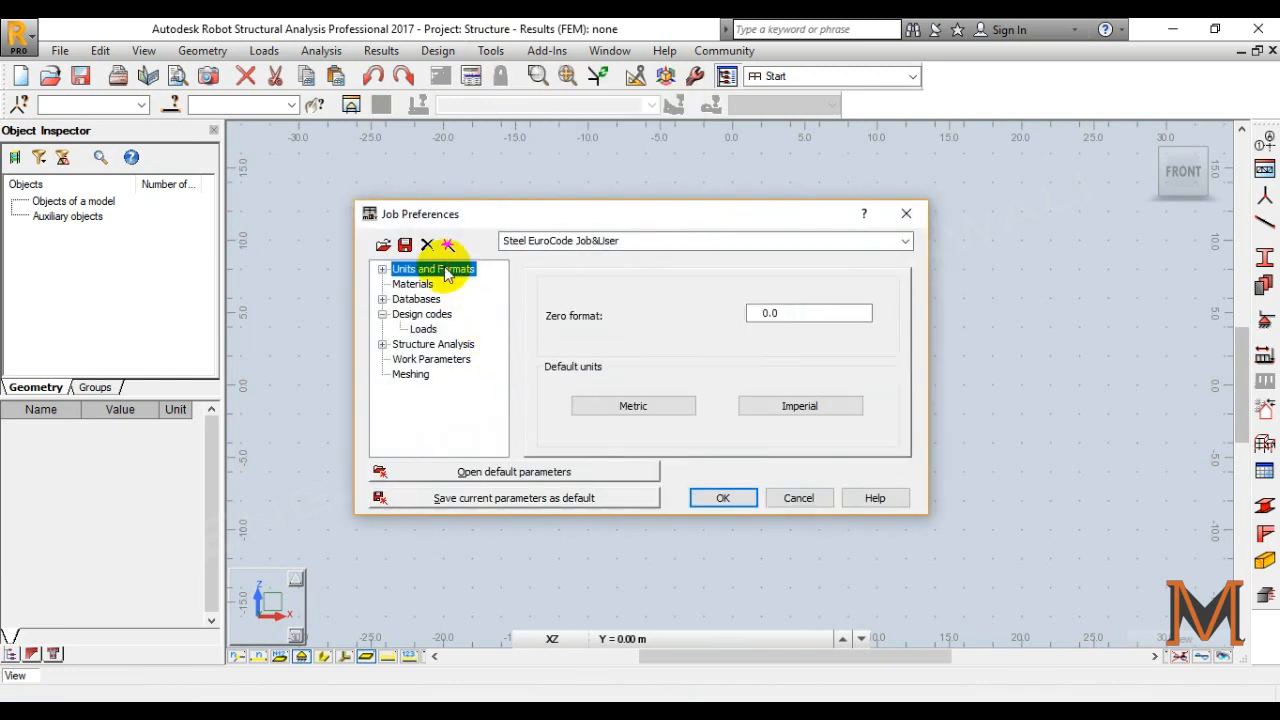
left_click(383, 270)
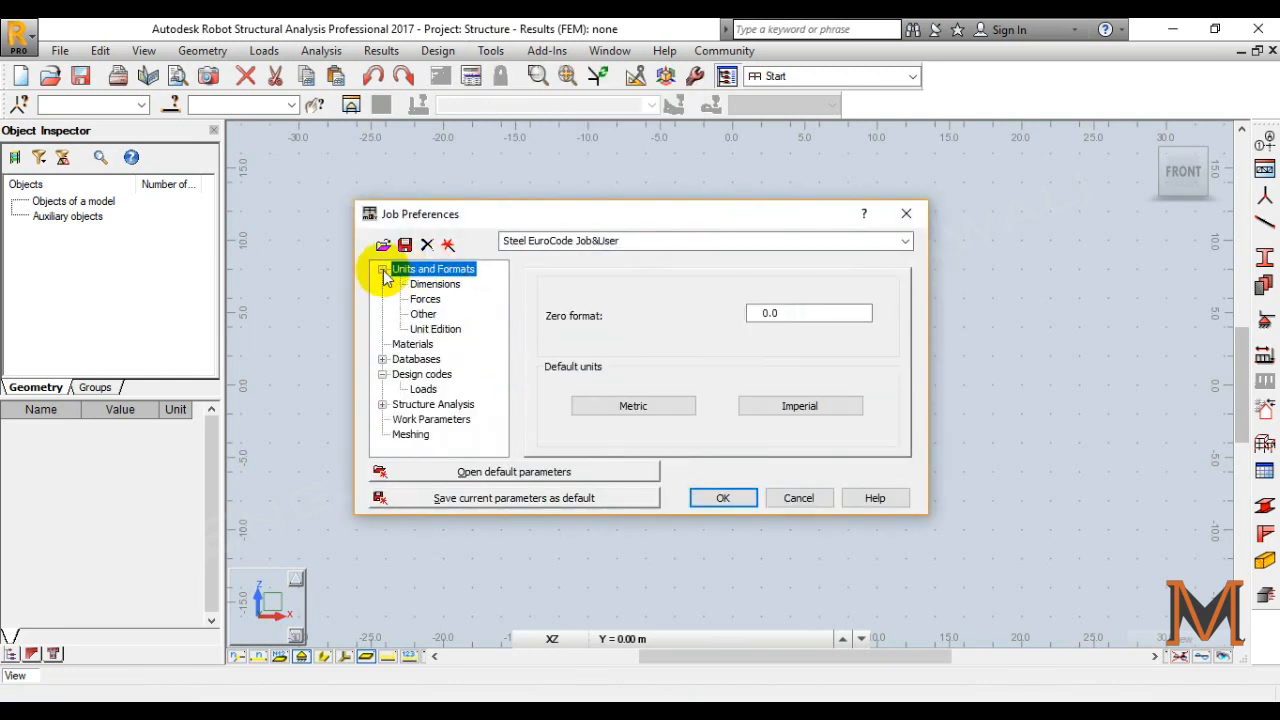
left_click(440, 285)
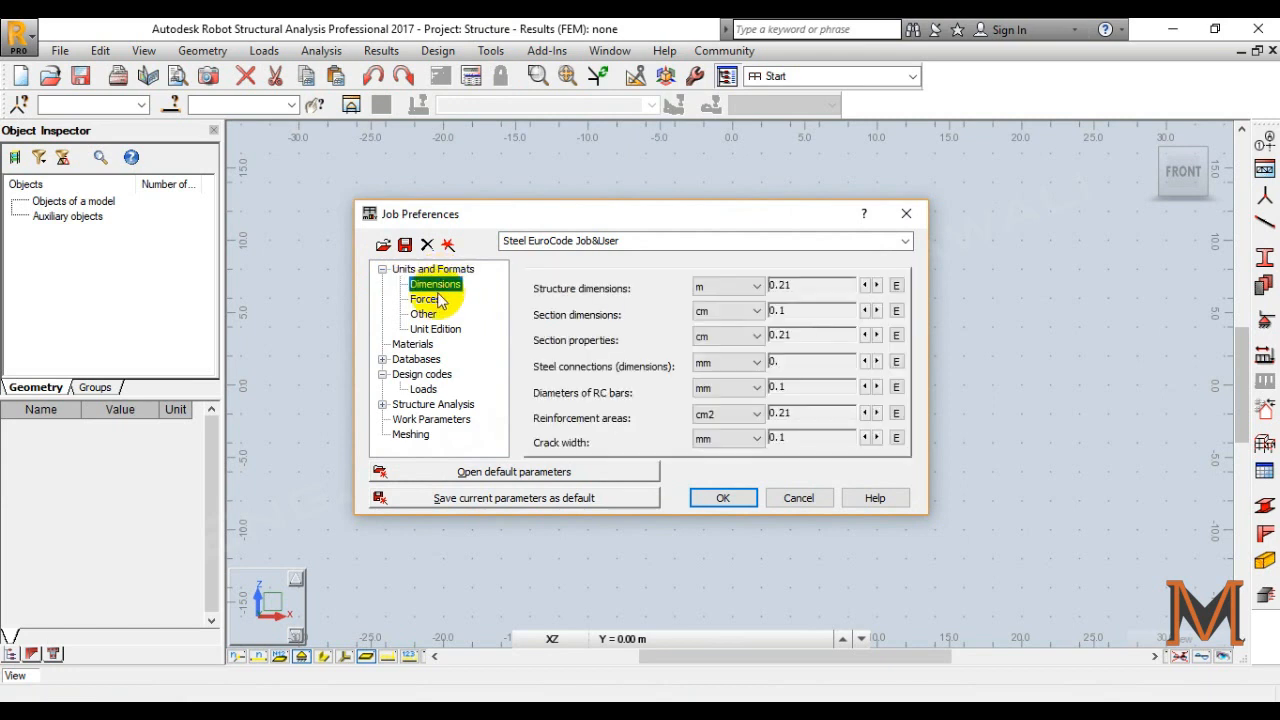
left_click(425, 299)
left_click(424, 314)
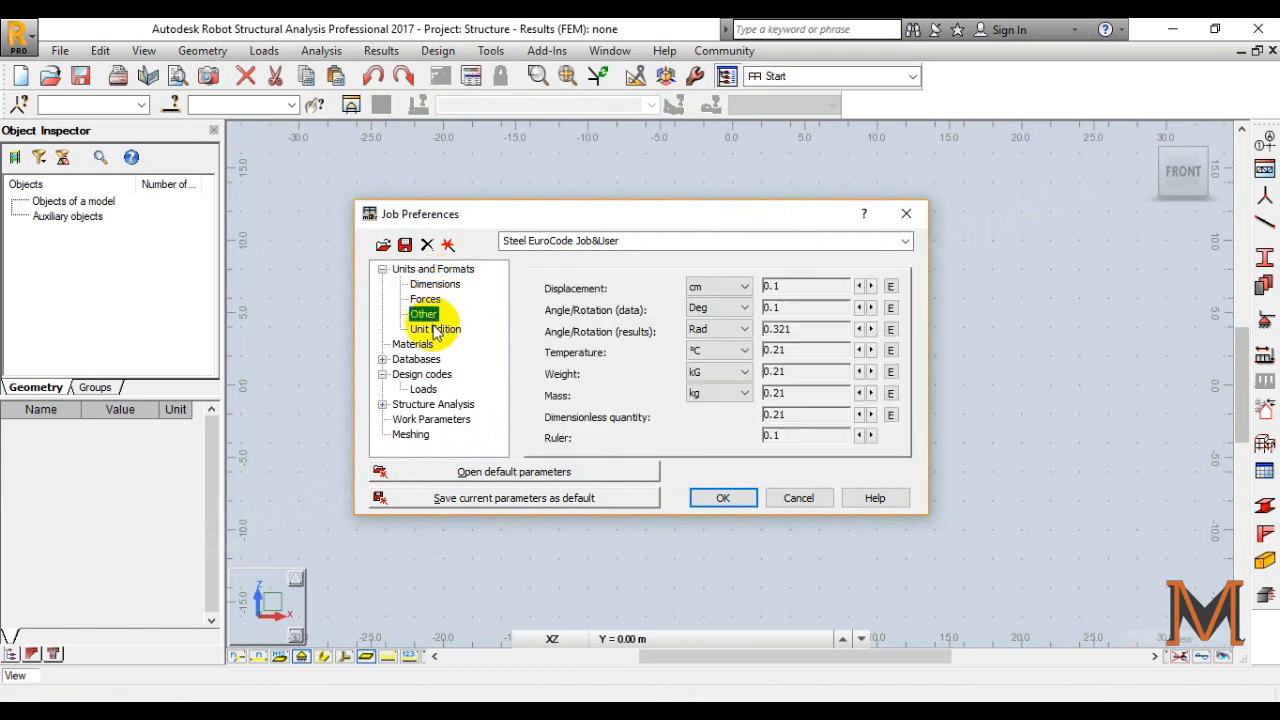
left_click(440, 330)
Review the job's material settings, checking the available material standards and the basic set of steel and concrete grades.
left_click(414, 344)
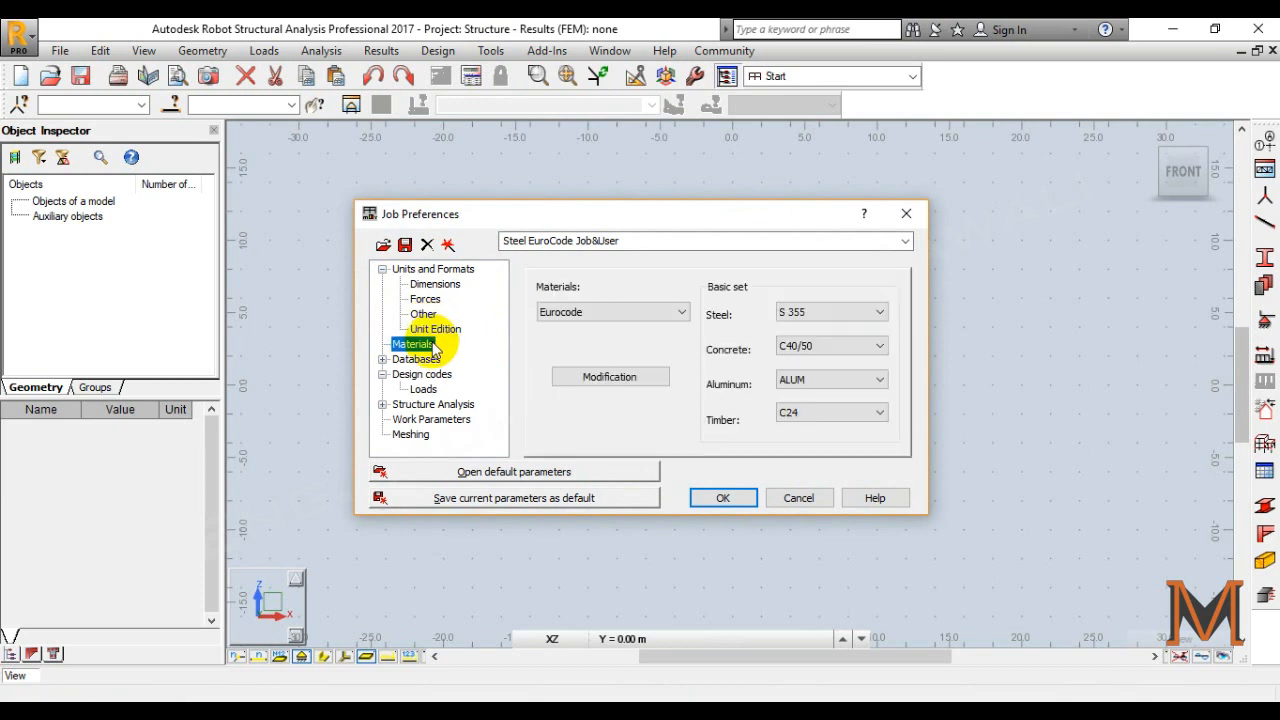
left_click(637, 313)
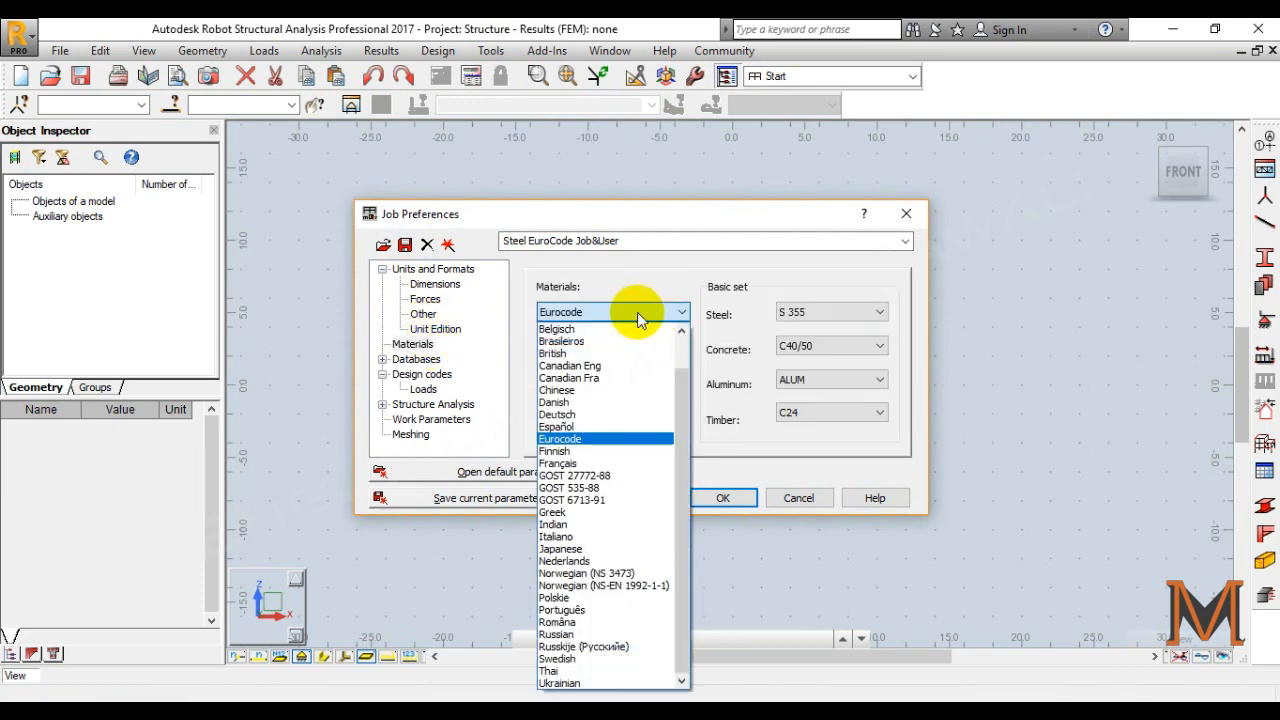
left_click(616, 319)
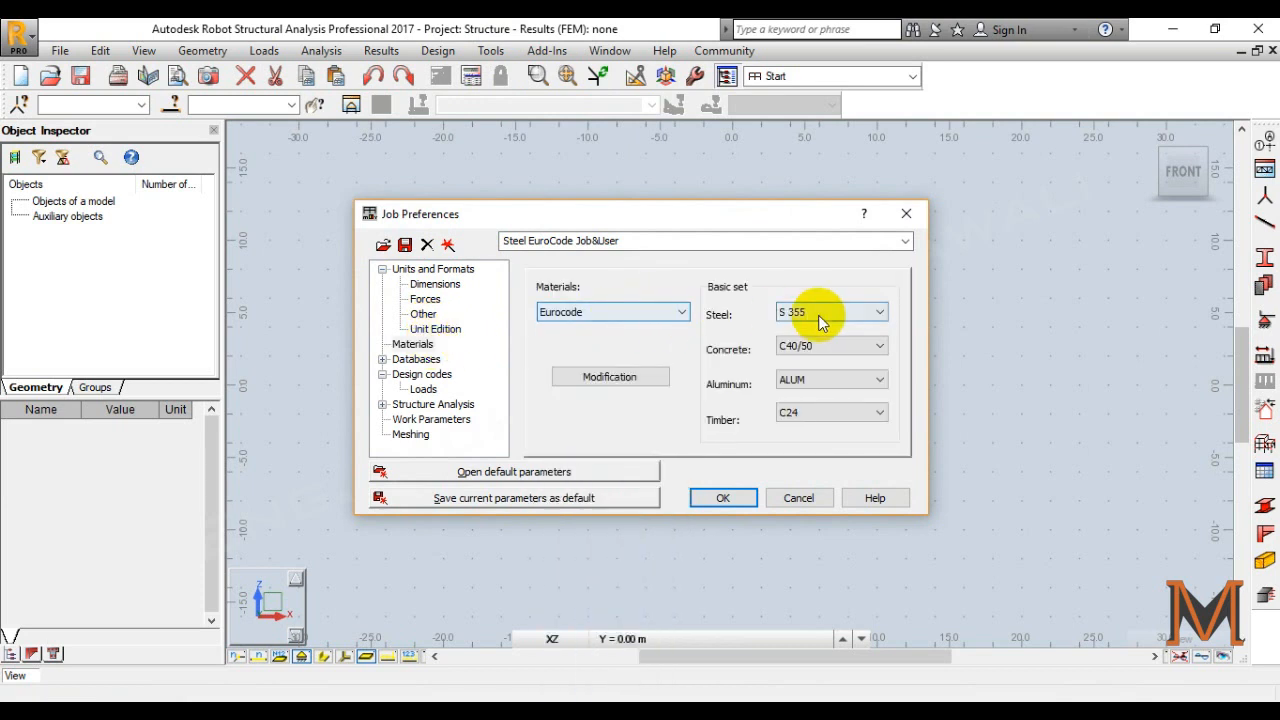
left_click(824, 314)
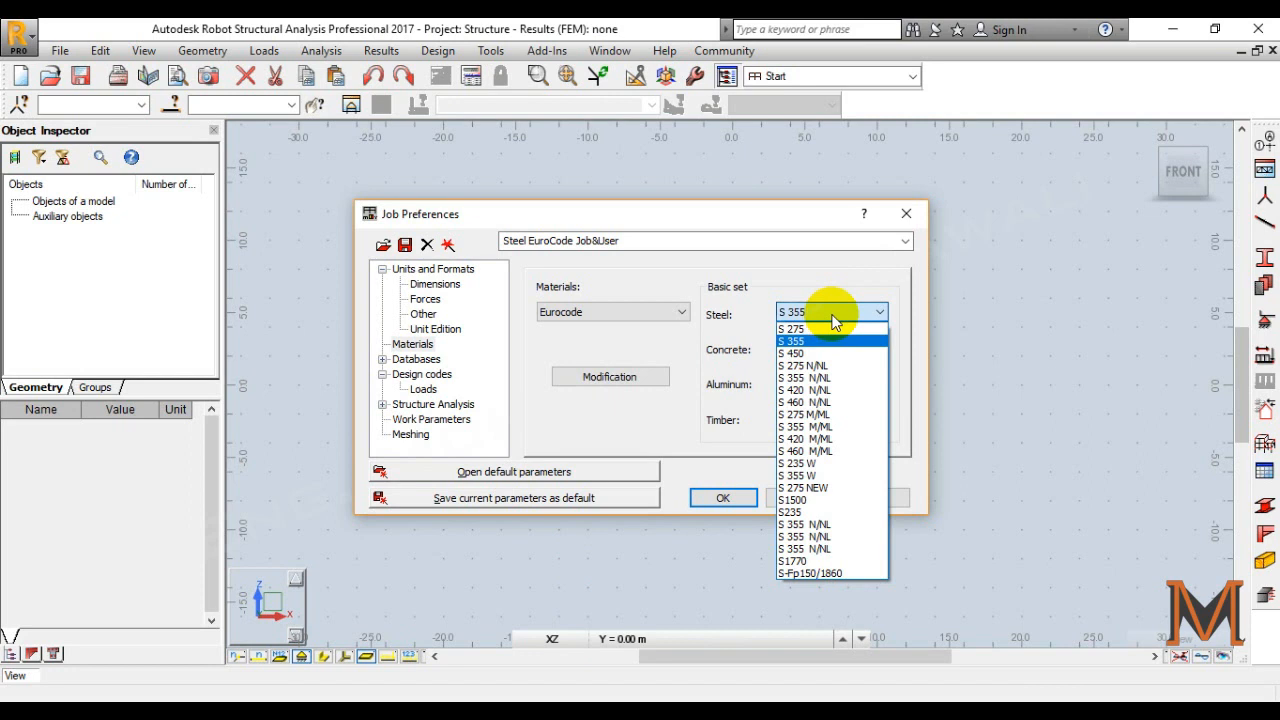
left_click(834, 318)
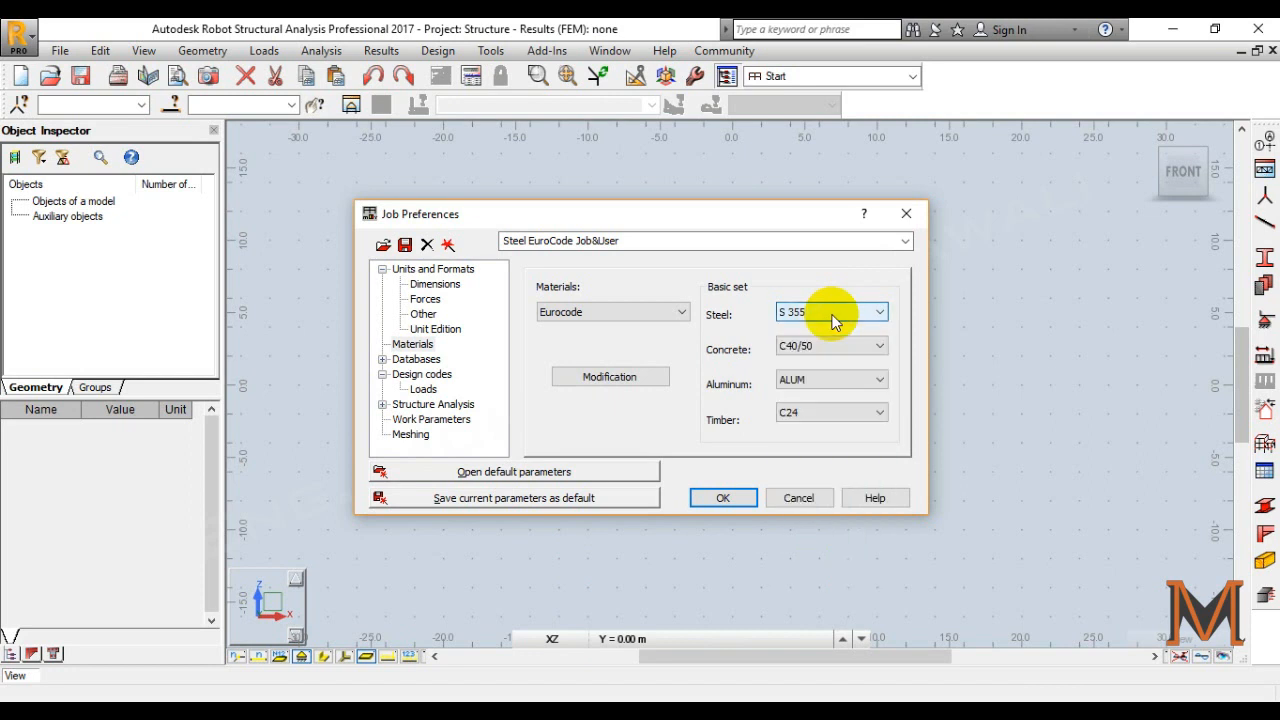
left_click(834, 318)
left_click(834, 318)
left_click(826, 347)
left_click(829, 277)
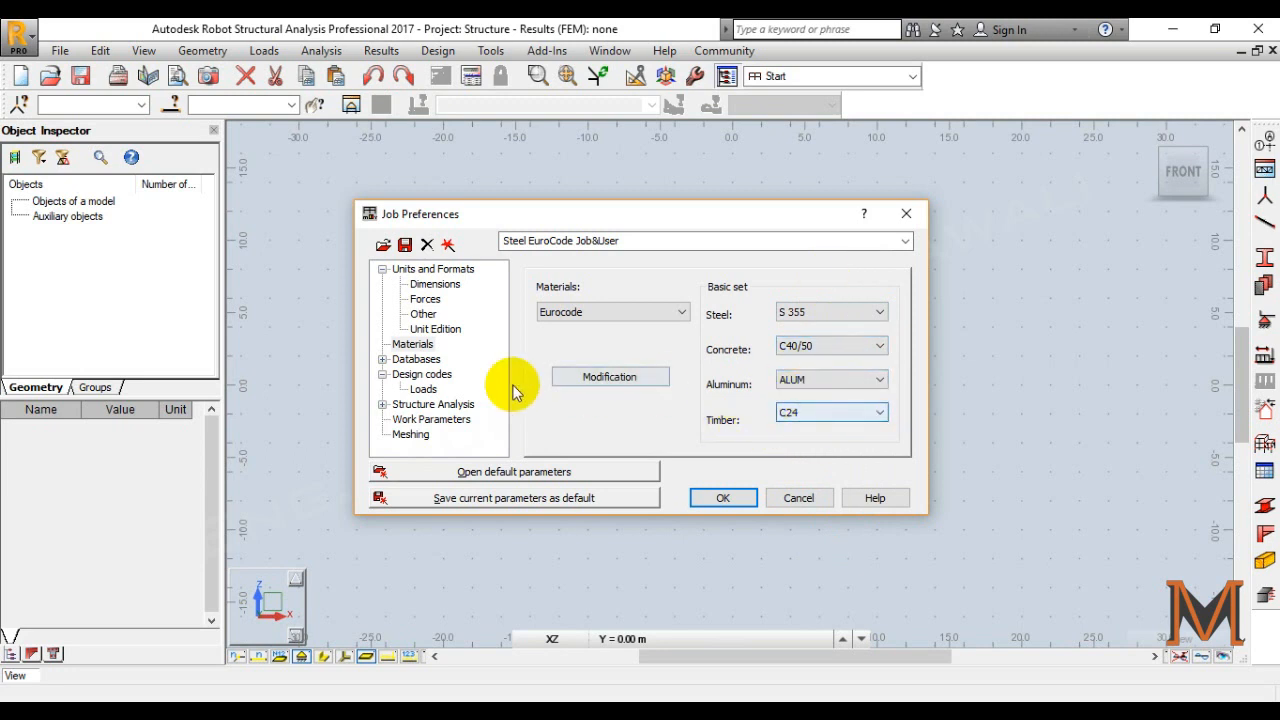
Review the job's databases for steel and timber sections, vehicle loads and bolts, including the option for declaring another section database.
left_click(382, 359)
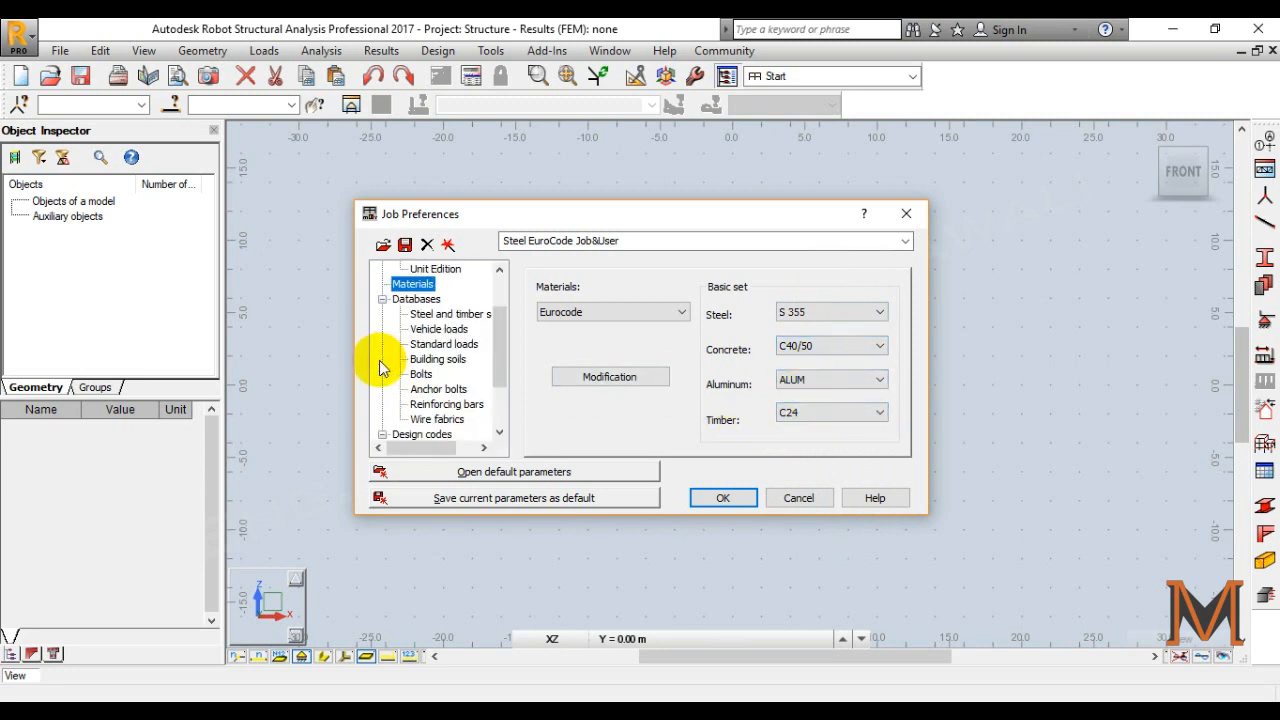
left_click(456, 315)
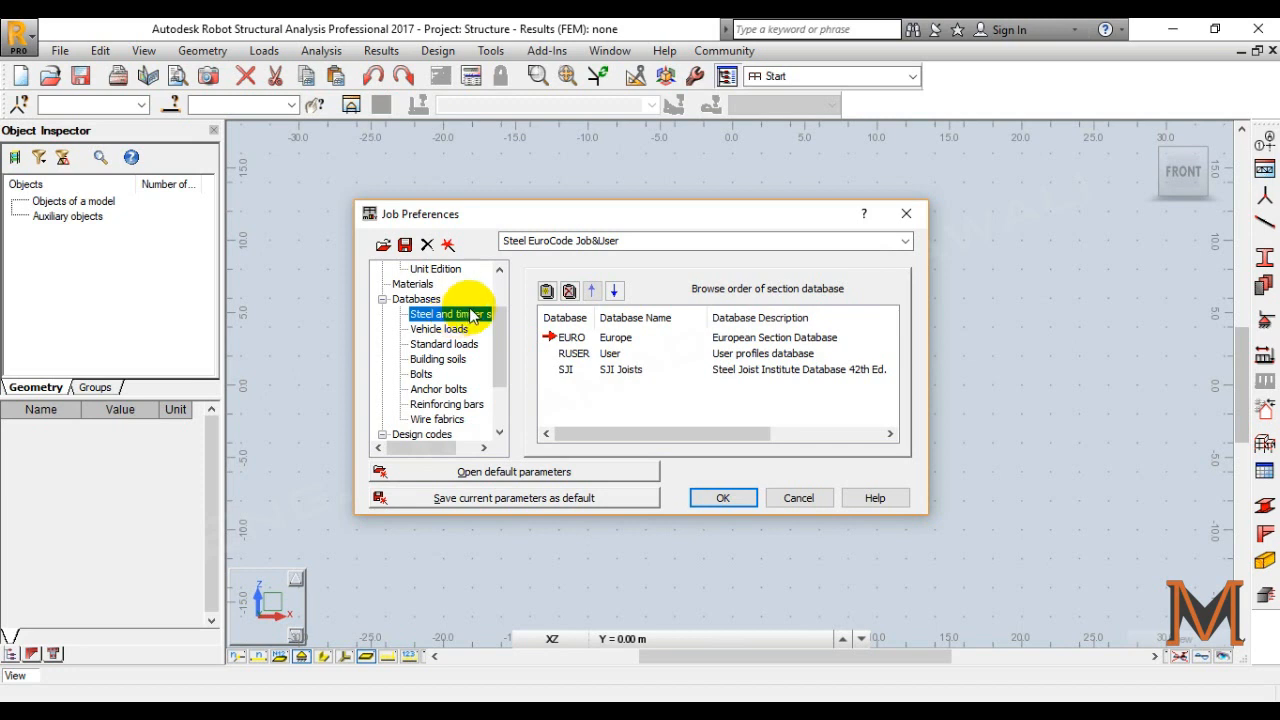
left_click(546, 292)
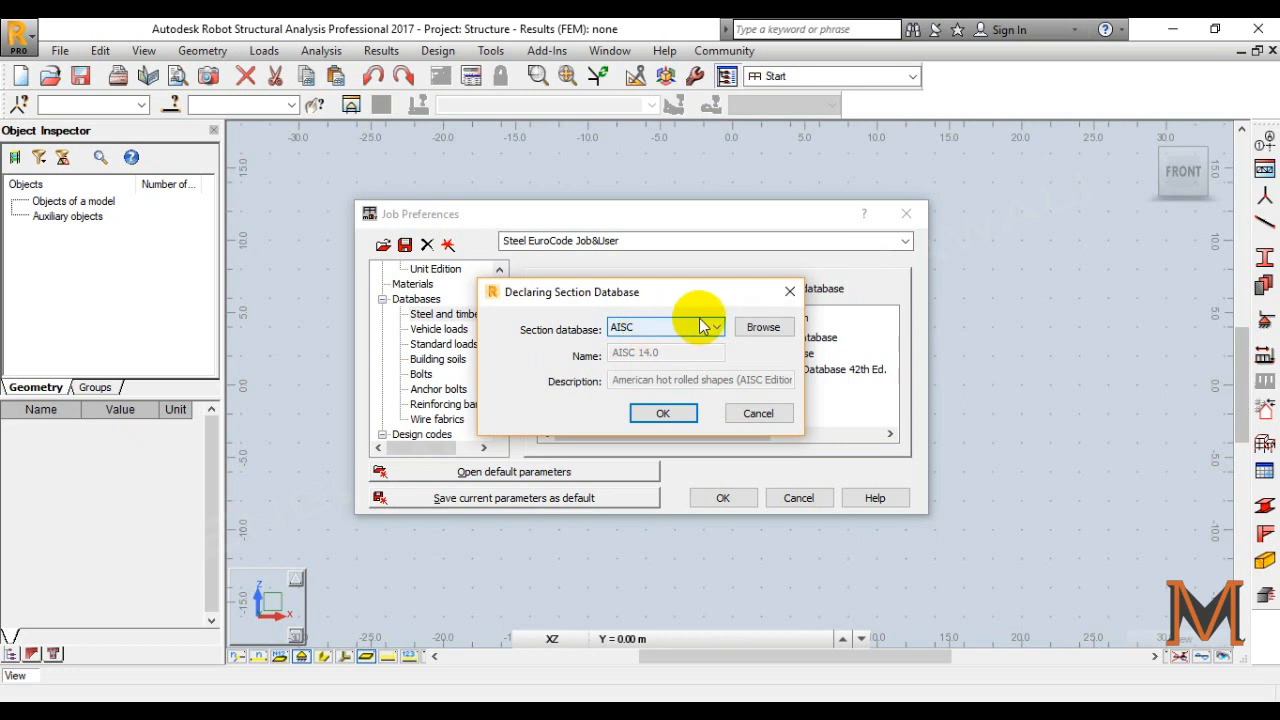
left_click(790, 291)
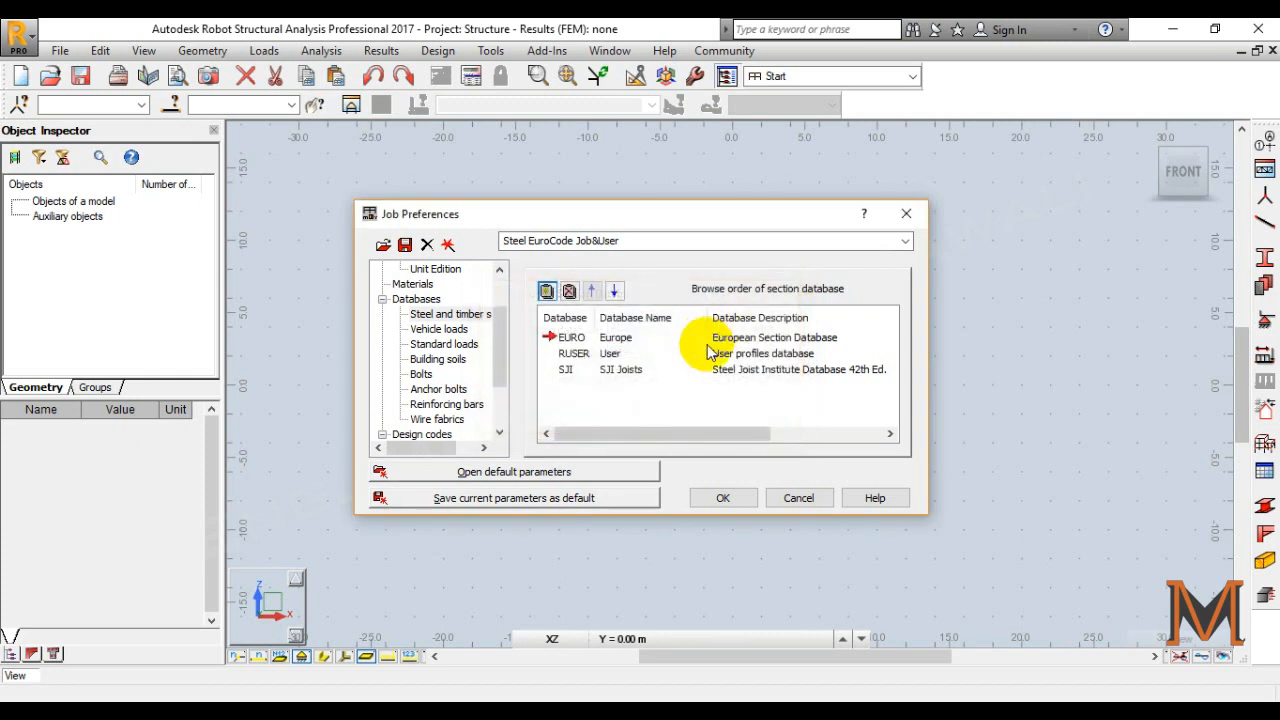
left_click(439, 329)
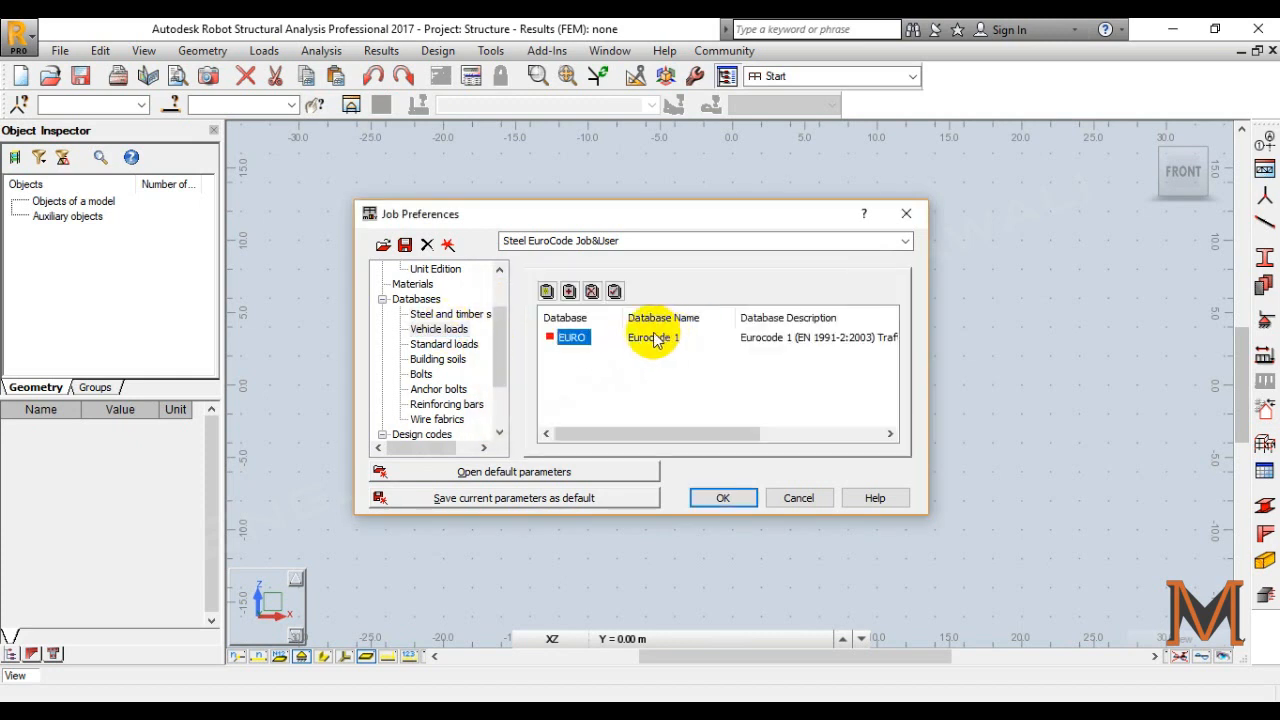
left_click(421, 376)
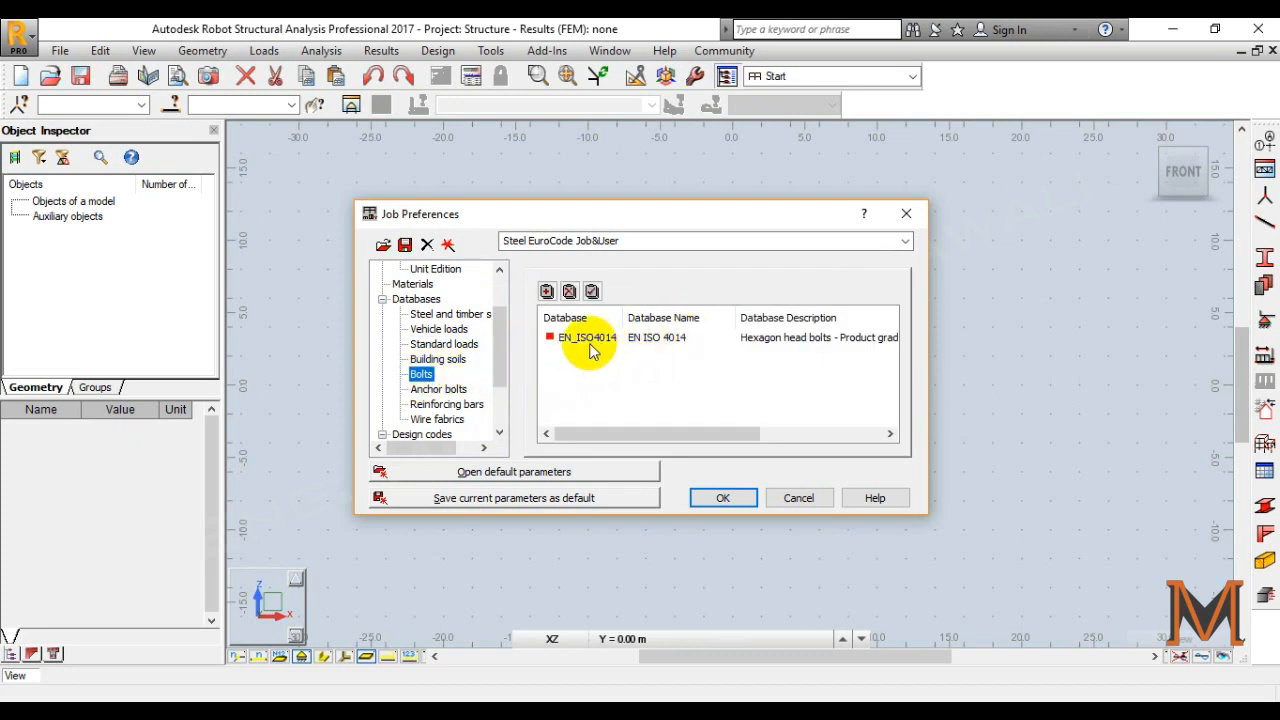
Review the design codes for structures and loads, and leave the job preferences without changes.
scroll(591, 348, "down", 1)
scroll(474, 355, "down", 2)
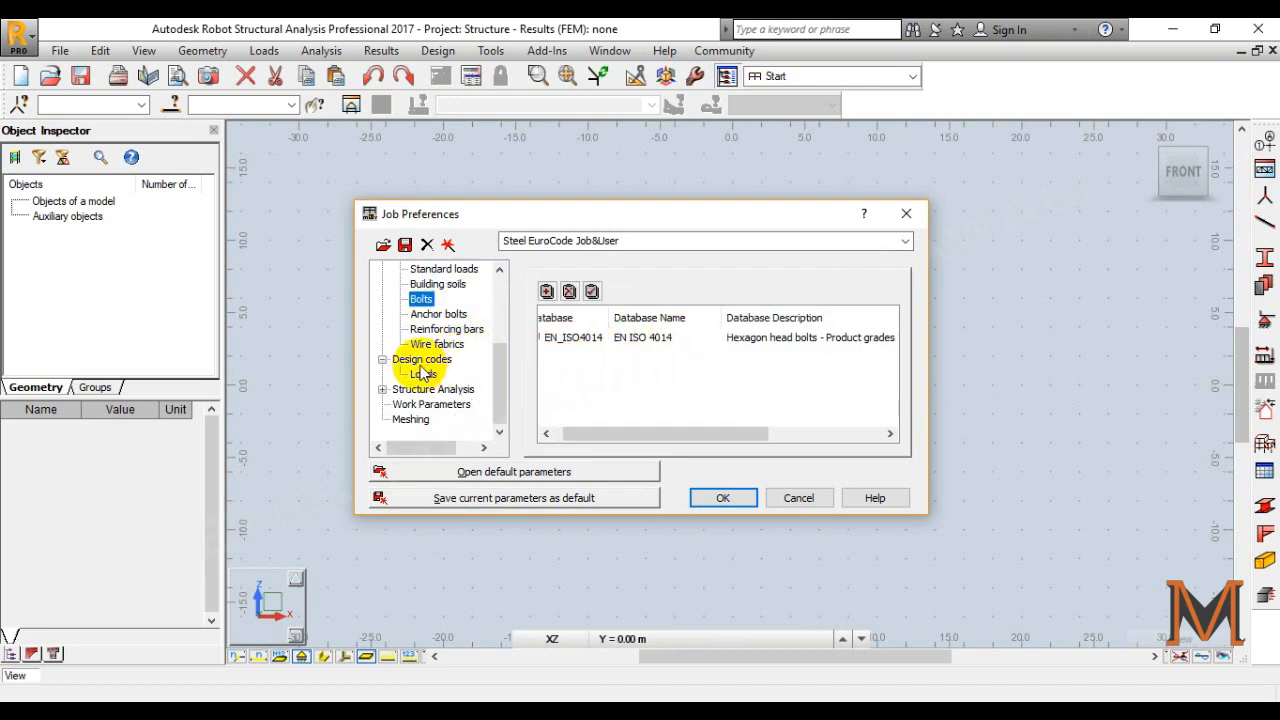
left_click(424, 360)
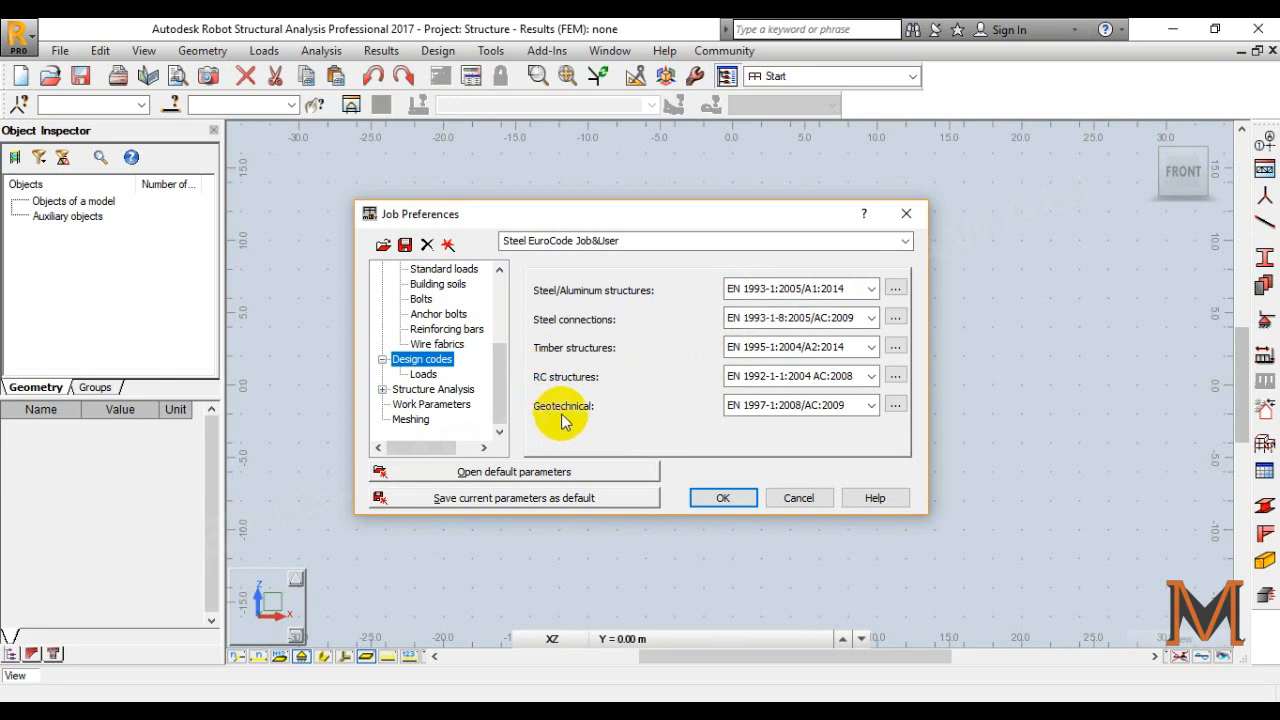
left_click(423, 375)
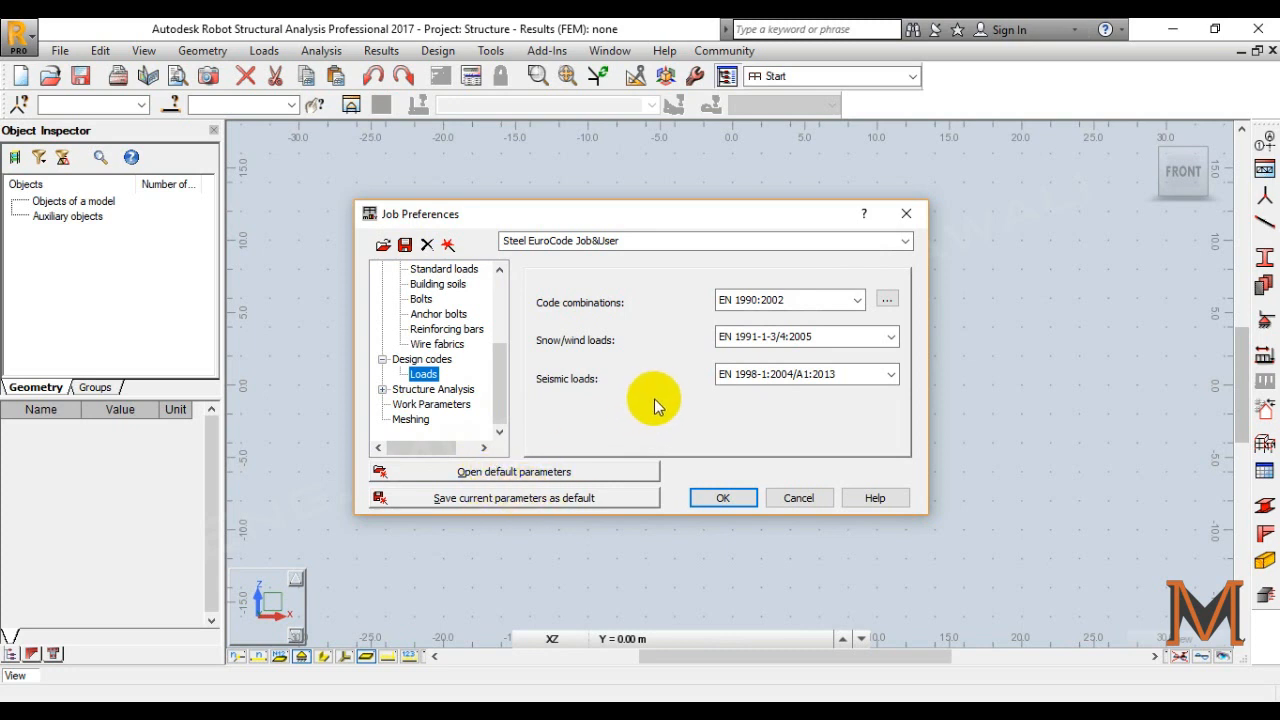
left_click(779, 503)
left_click_drag(858, 340, 767, 404)
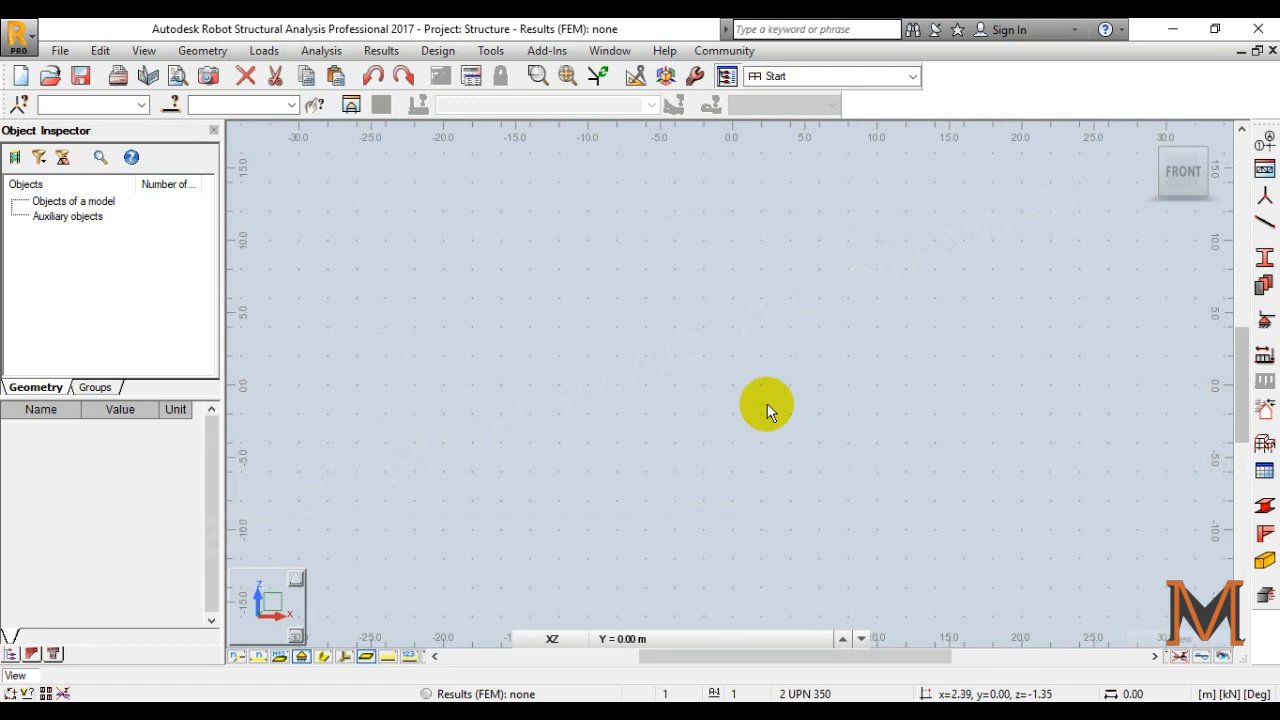
Switch to the Steel-Concrete Composite Structures lecture notebook in Adobe Acrobat Pro and examine the floor plan's axis labels and spacings.
mouse_move(640, 715)
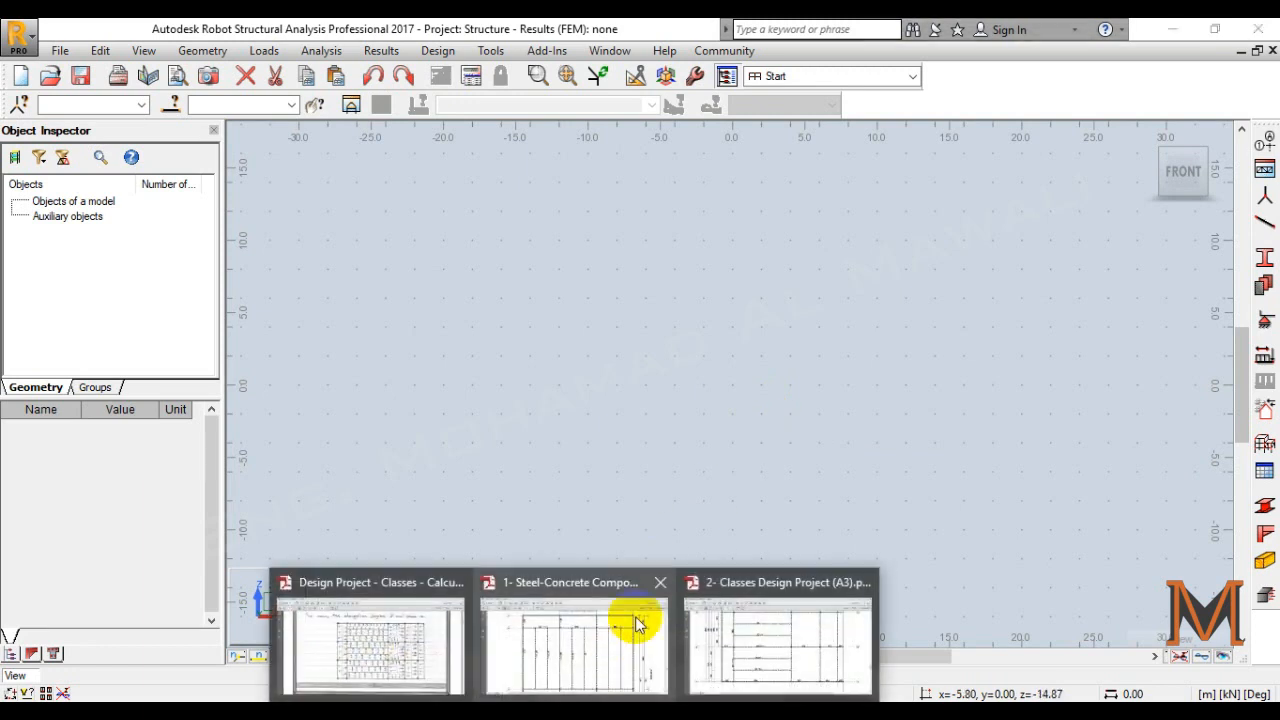
left_click(638, 624)
scroll(400, 250, "up", 3)
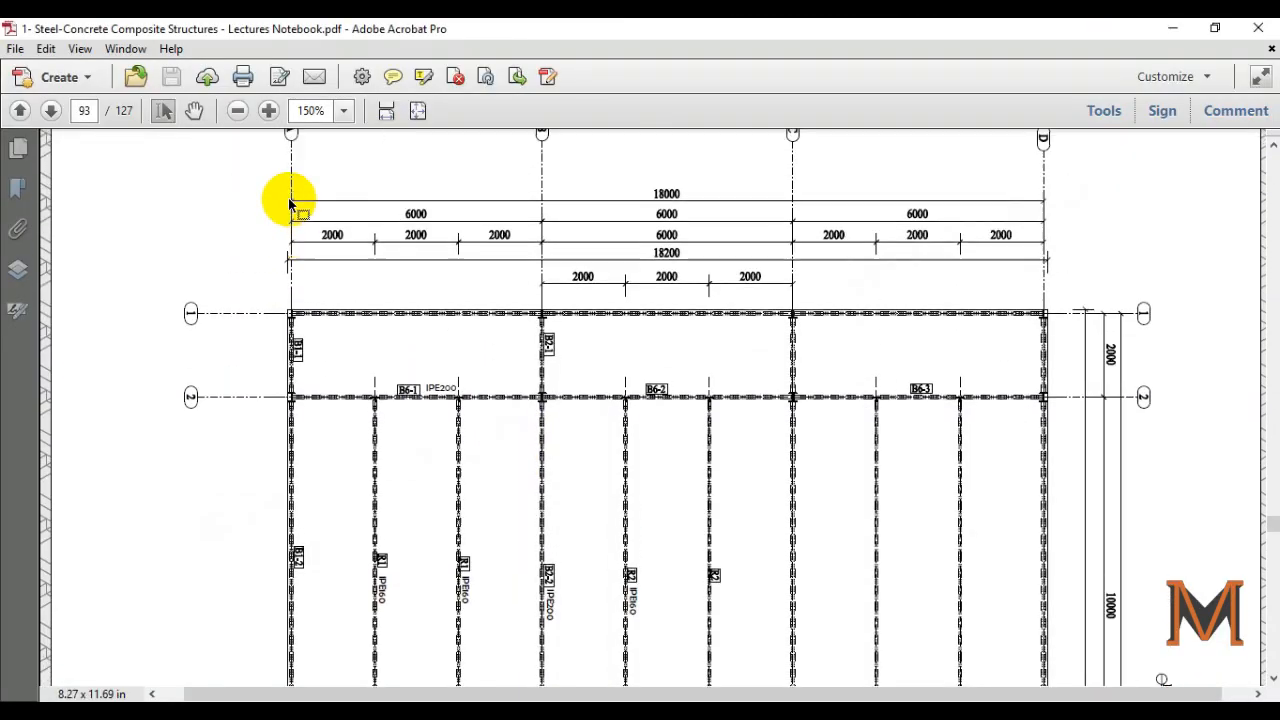
scroll(292, 195, "up", 1)
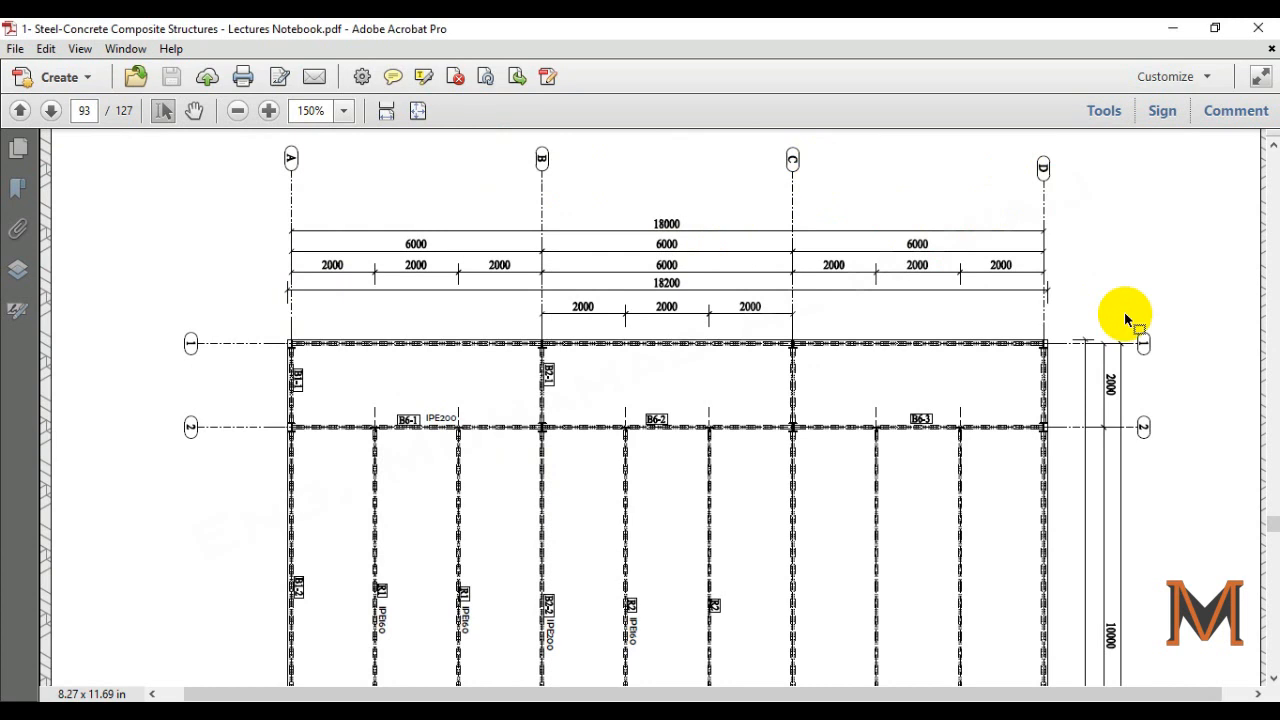
scroll(940, 338, "down", 3)
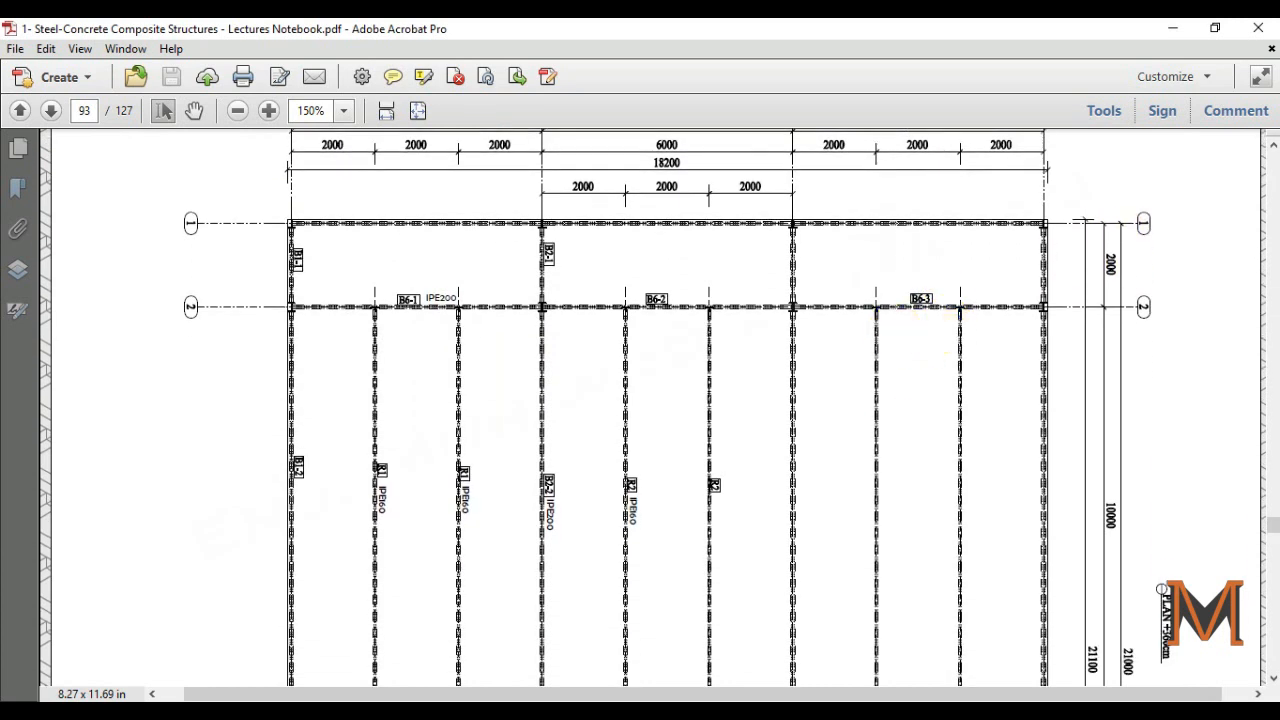
Switch to Robot Structural Analysis and start a Cartesian structural axis definition with the first X axis at 0.00 m.
key("alt+Tab")
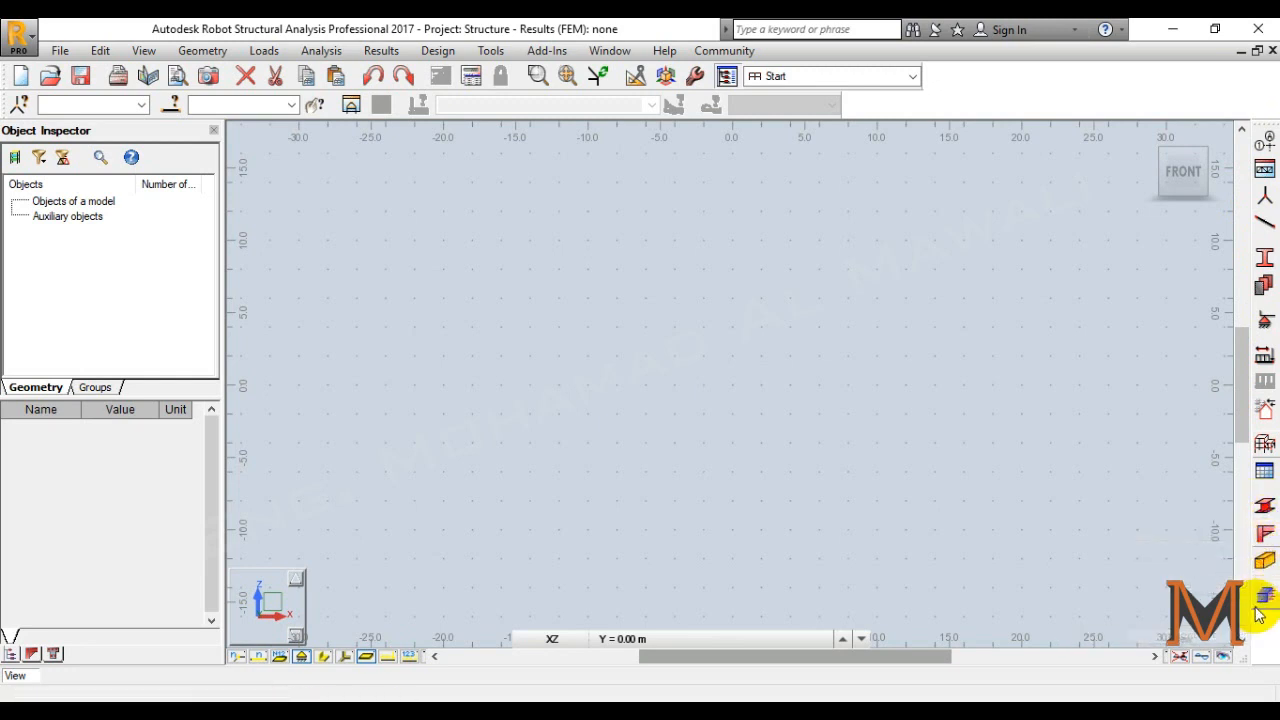
left_click(1263, 146)
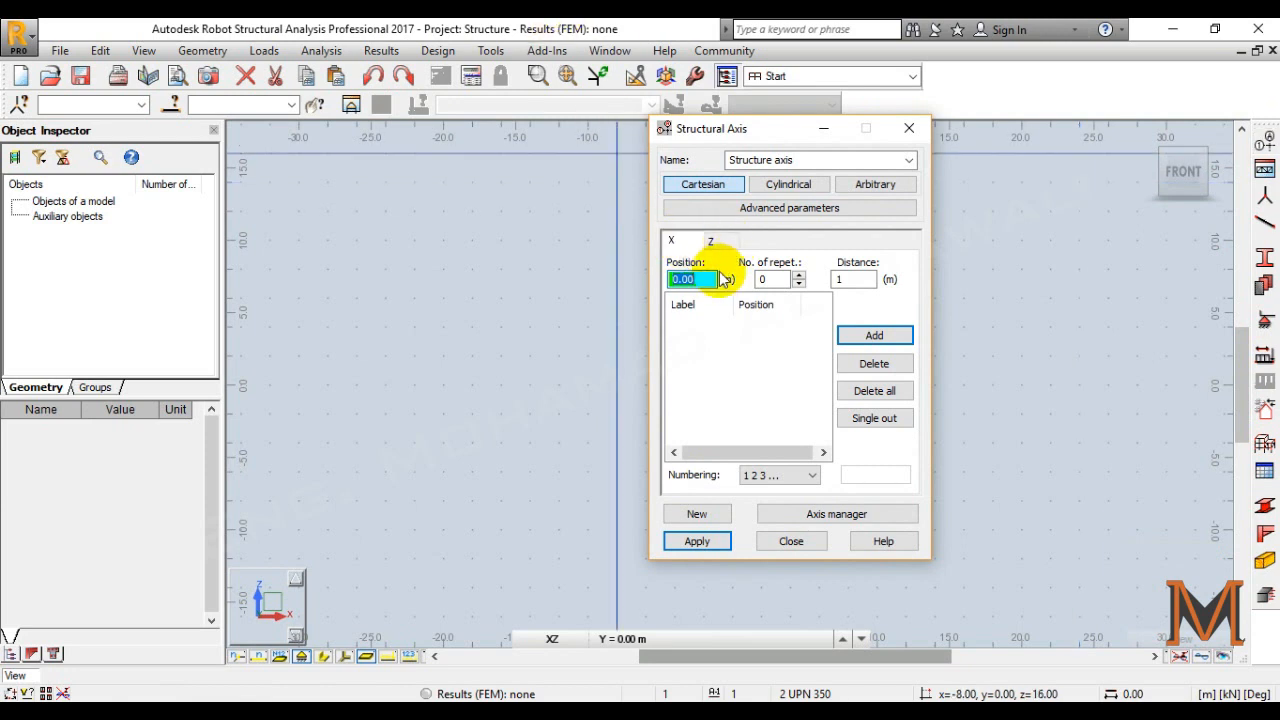
left_click(766, 279)
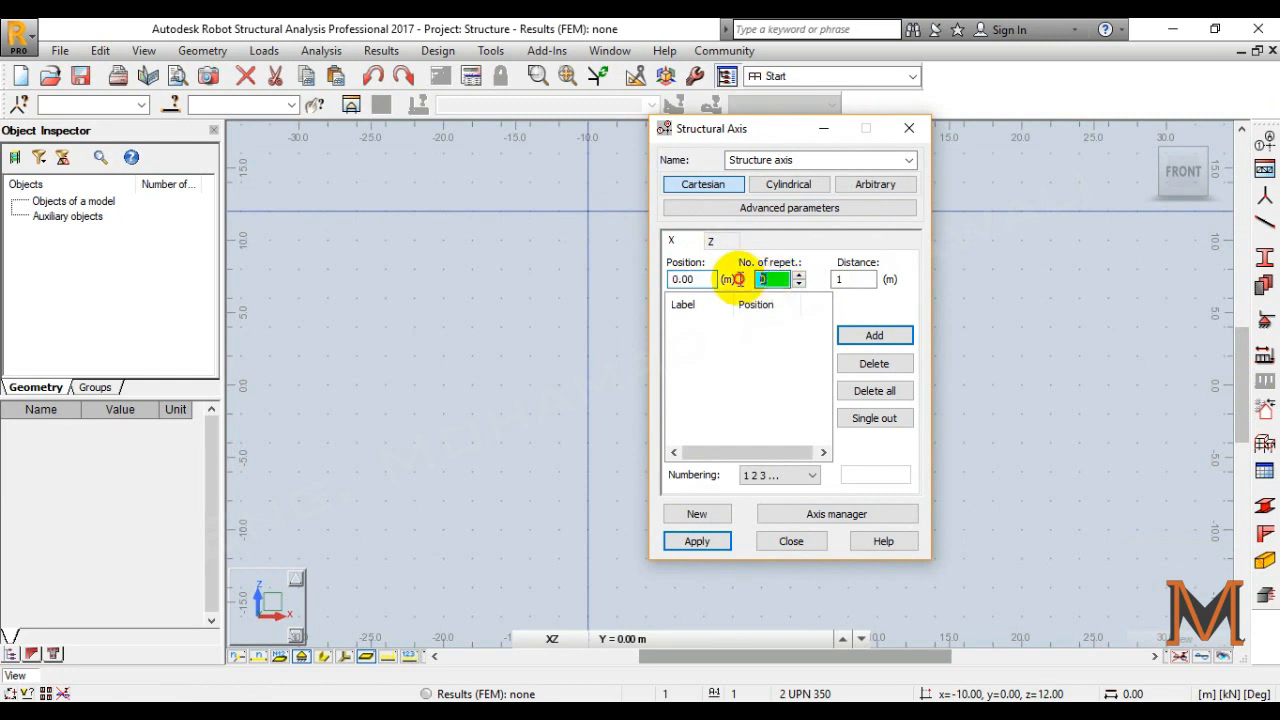
left_click(840, 279)
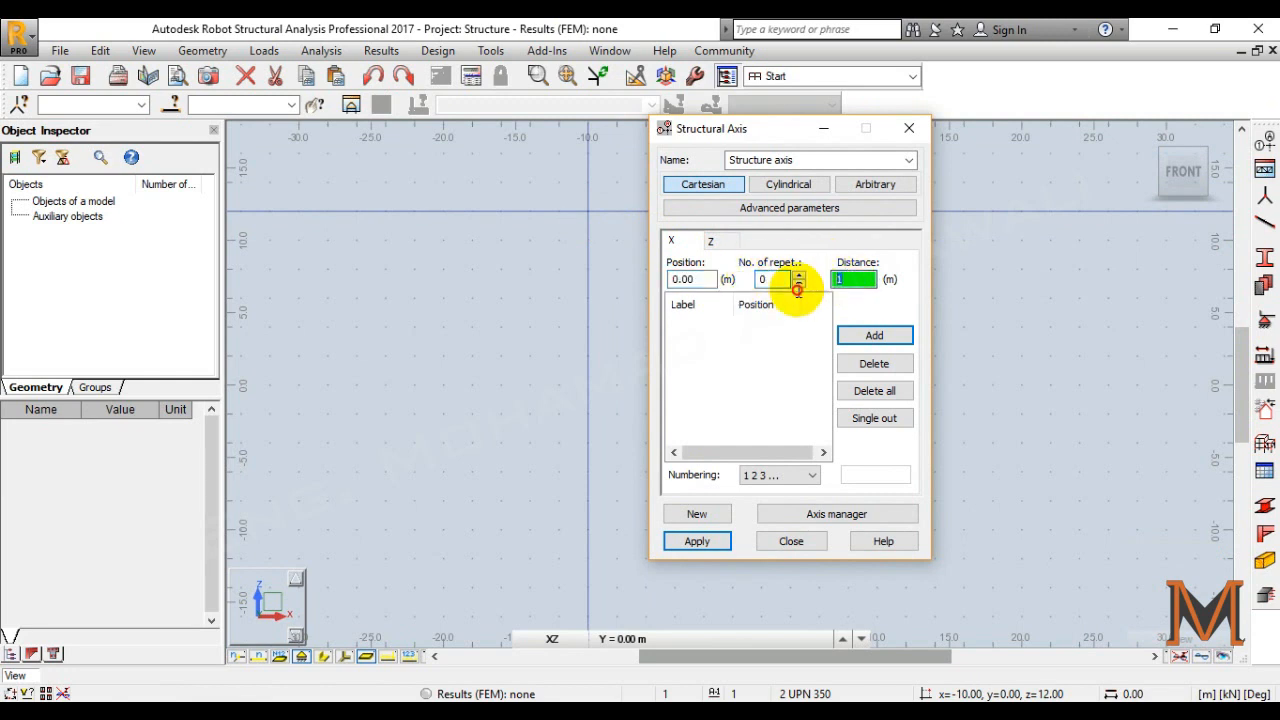
left_click(710, 279)
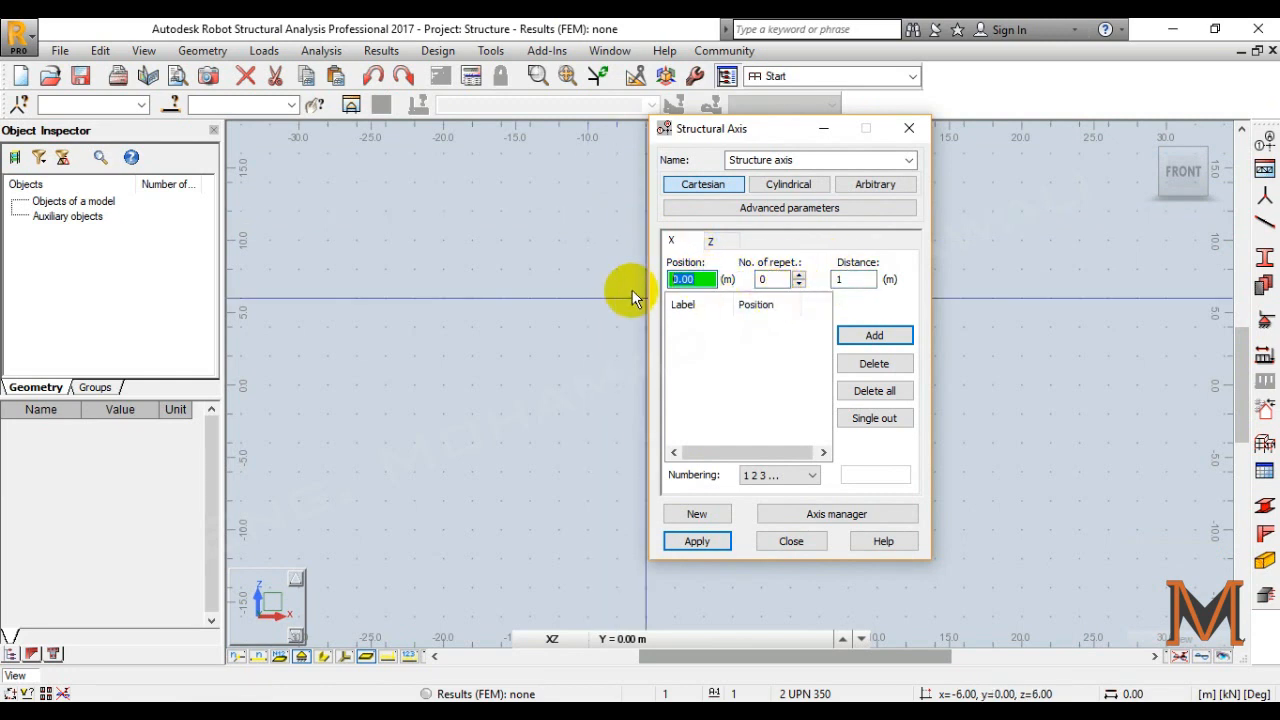
left_click(770, 279)
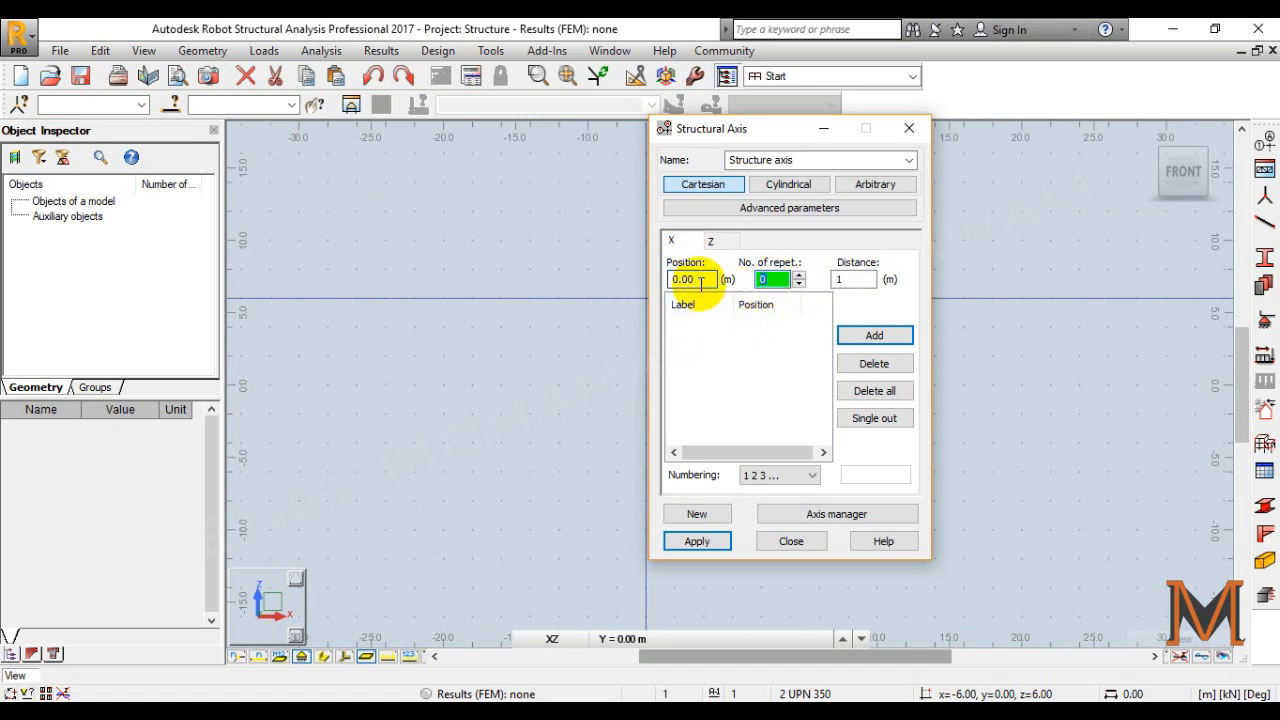
left_click(840, 279)
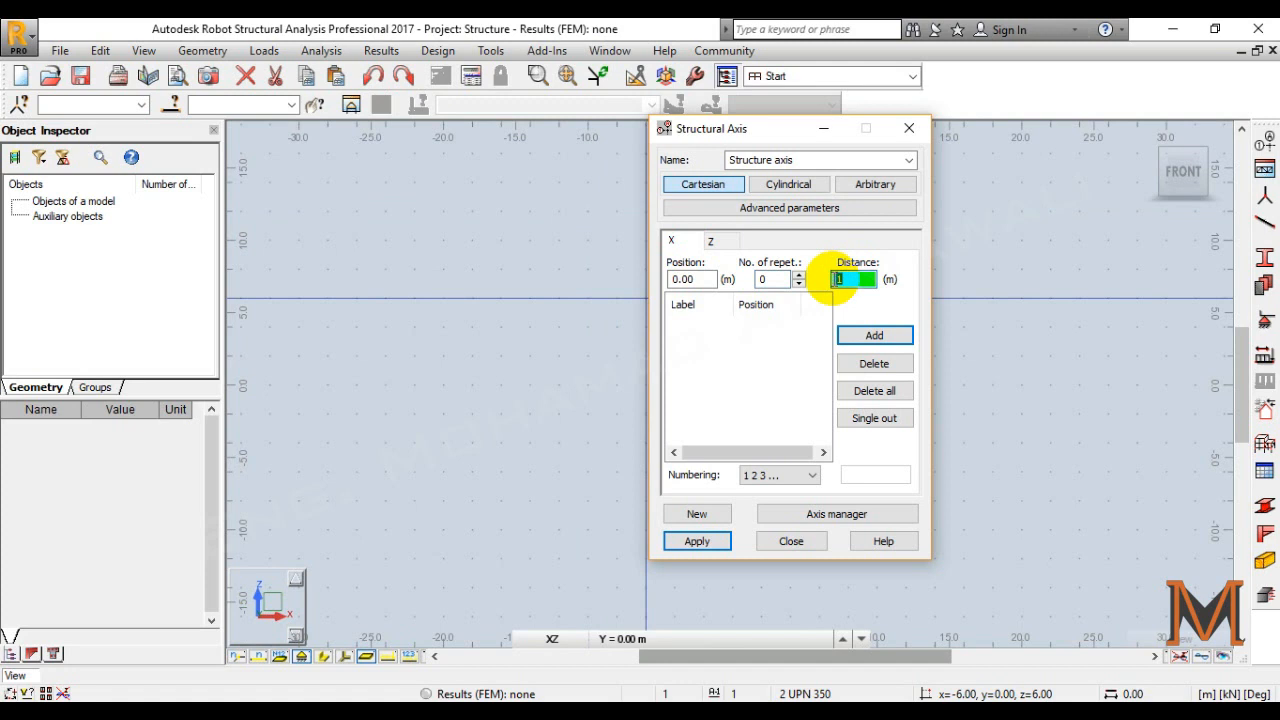
type("0")
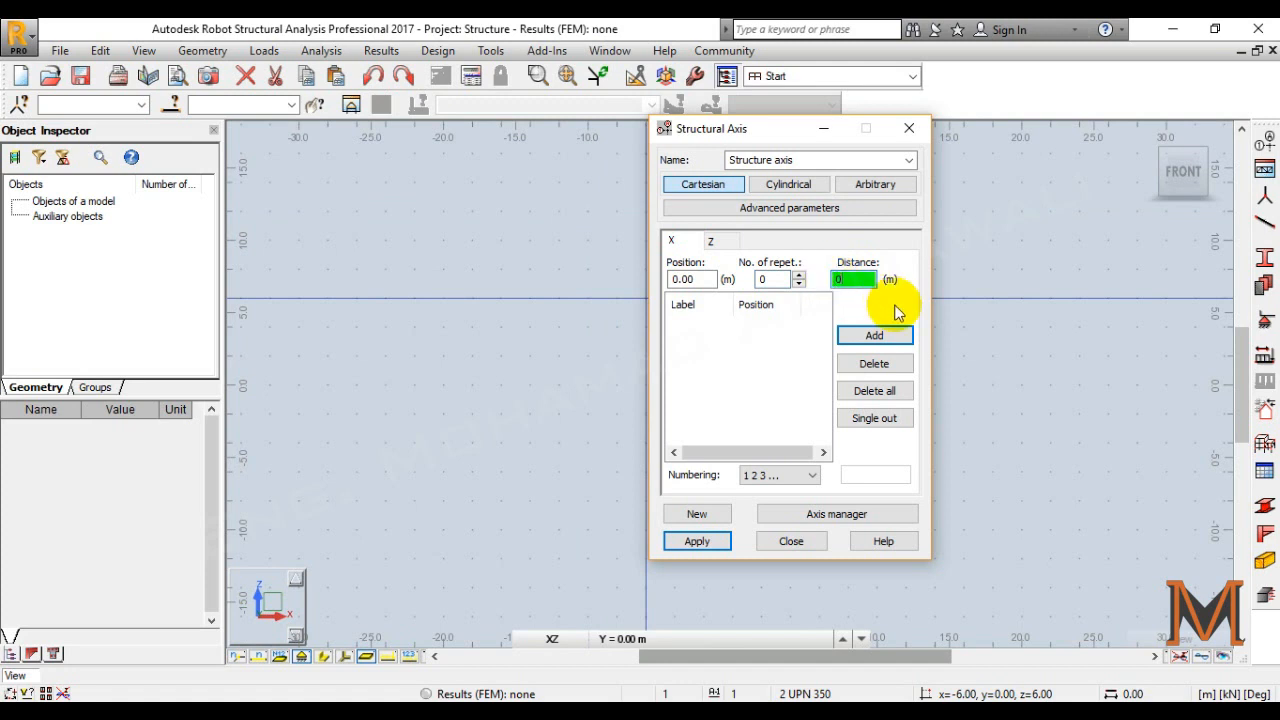
left_click(886, 335)
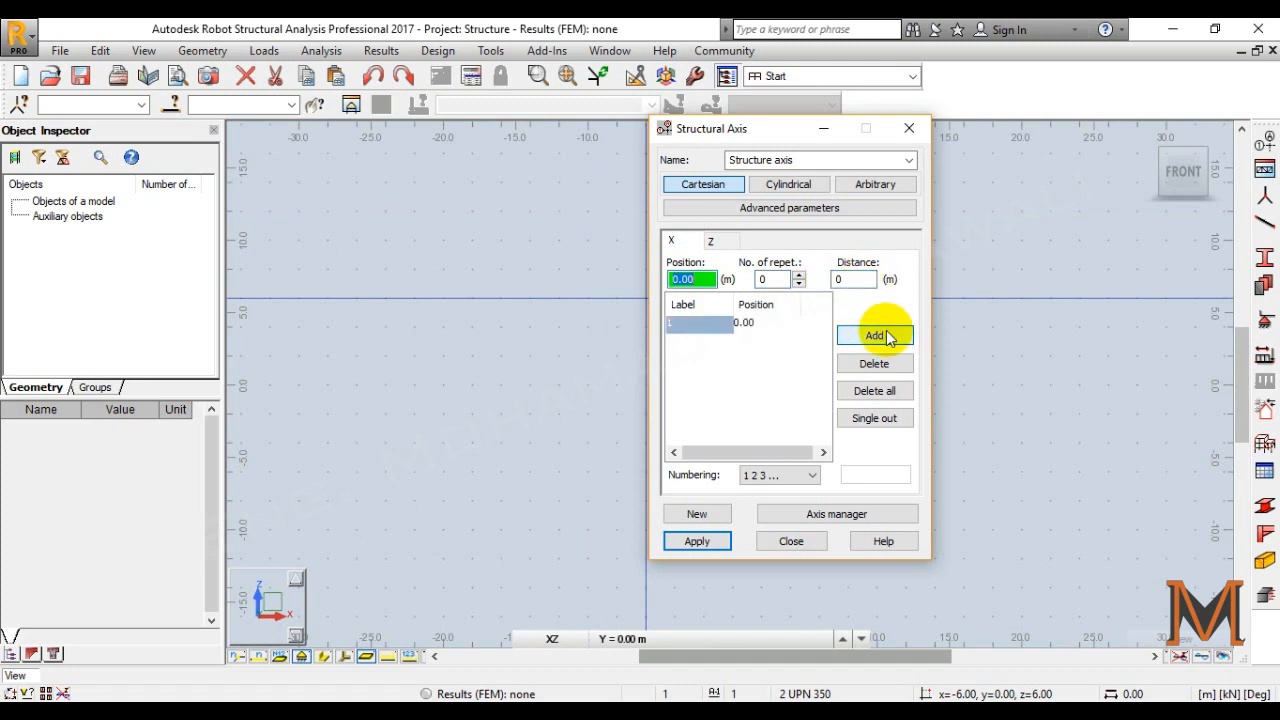
Add two X axes with one repetition each, the first 2 m and the second a further 10 m along.
left_click(771, 279)
type("1")
key("Tab")
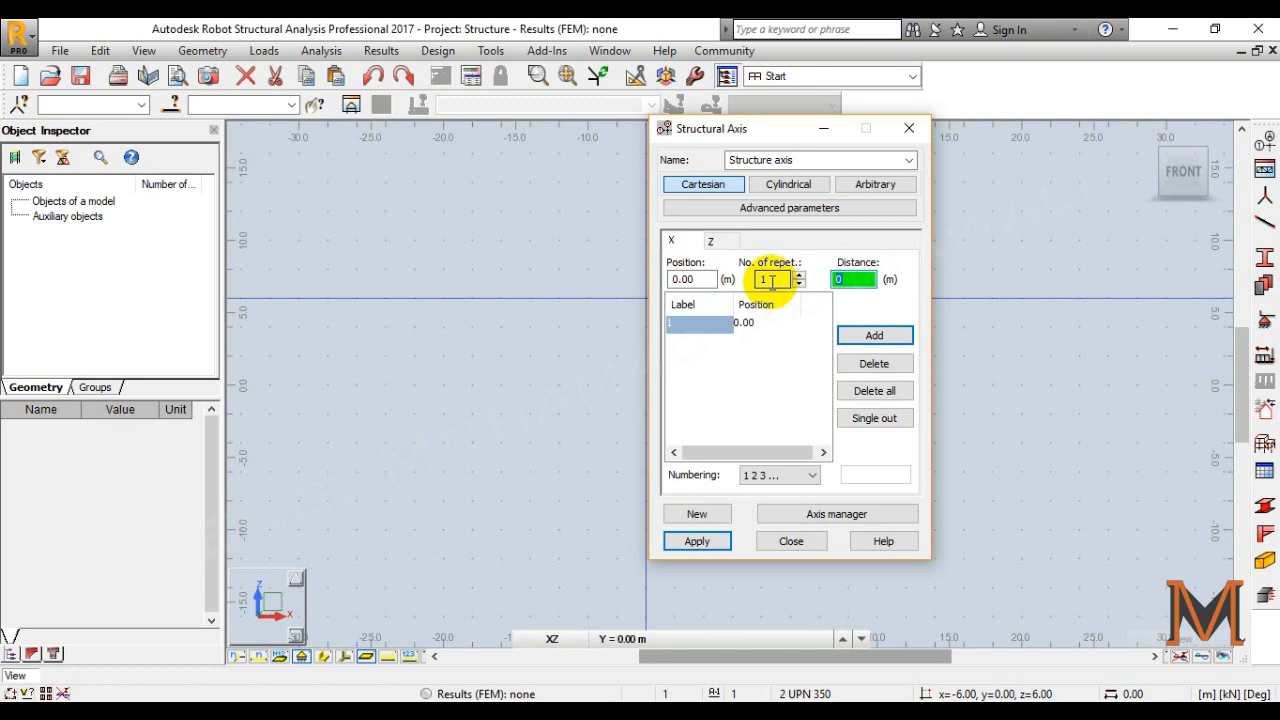
type("2")
left_click(871, 334)
left_click(857, 279)
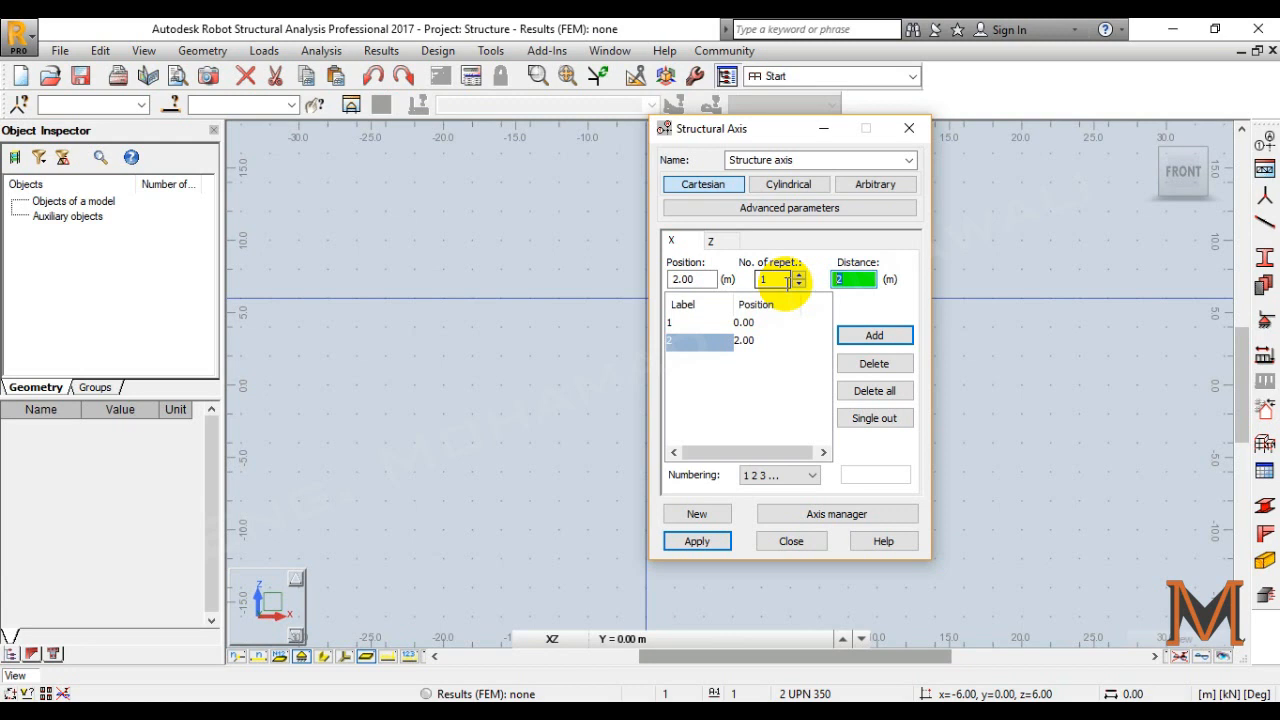
type("10")
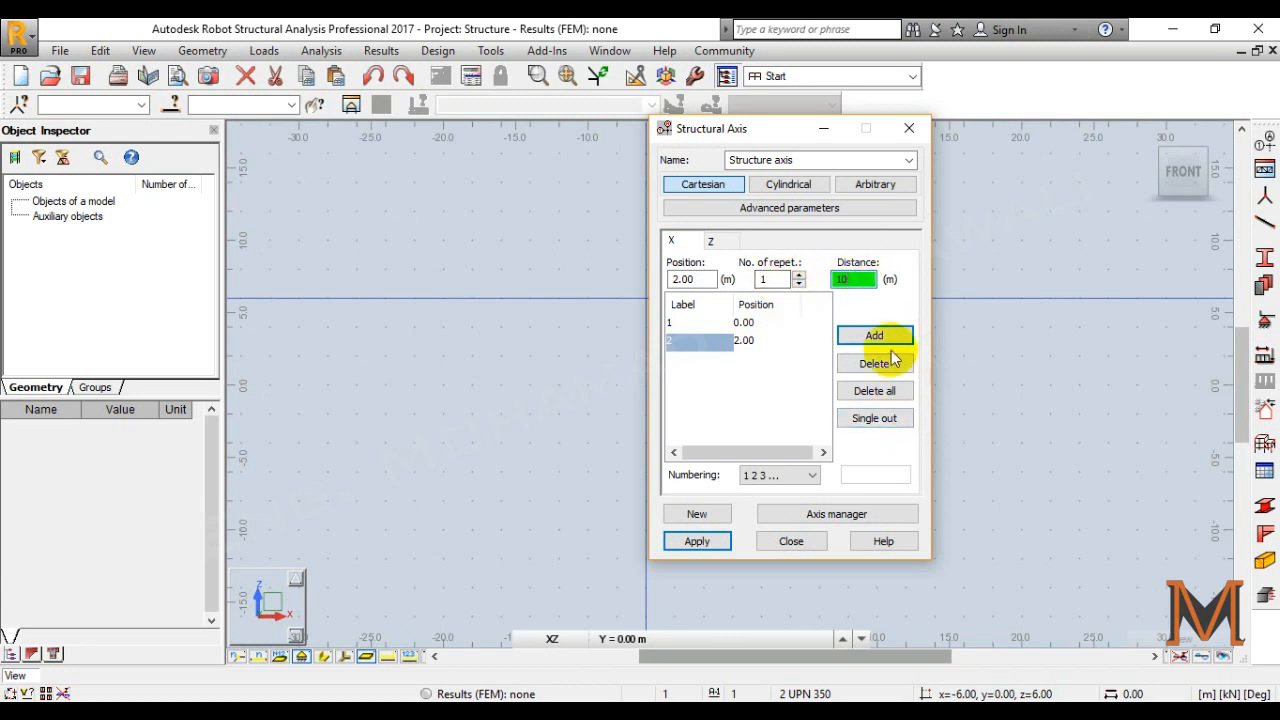
left_click(884, 336)
Add three more X axes in succession at distances of 5 m, 3 m and 2 m.
left_click(858, 281)
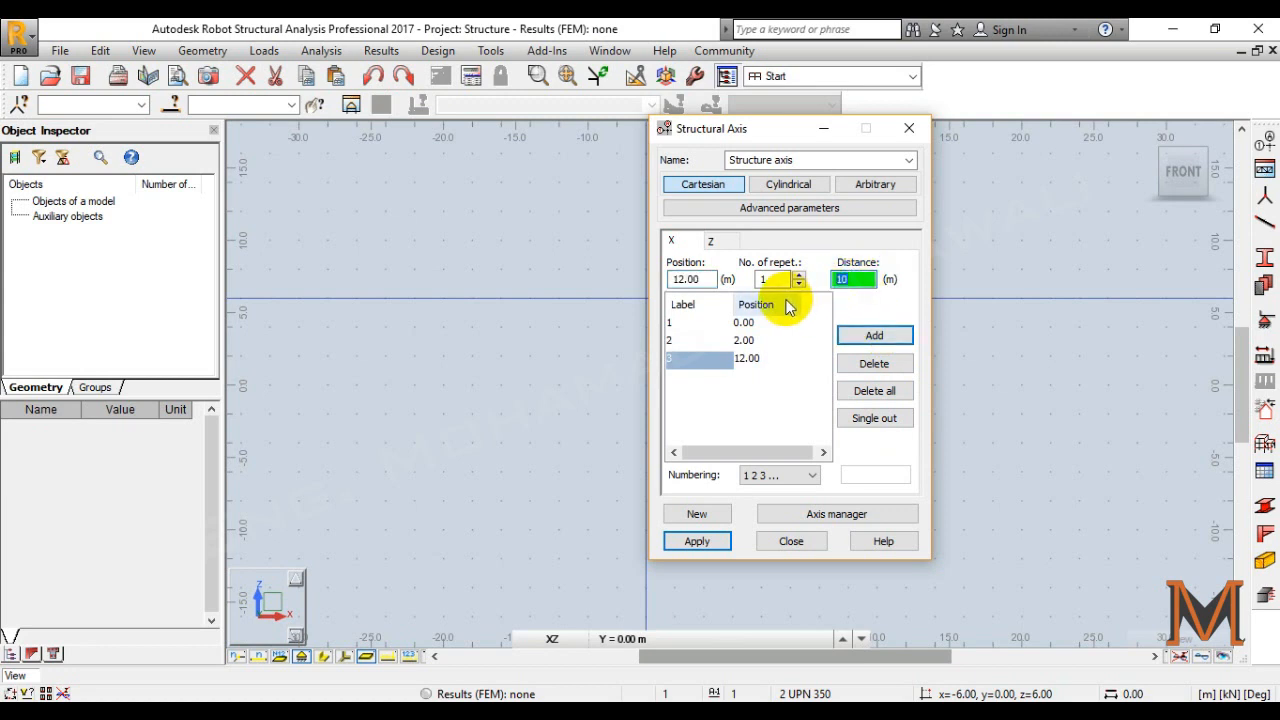
type("5")
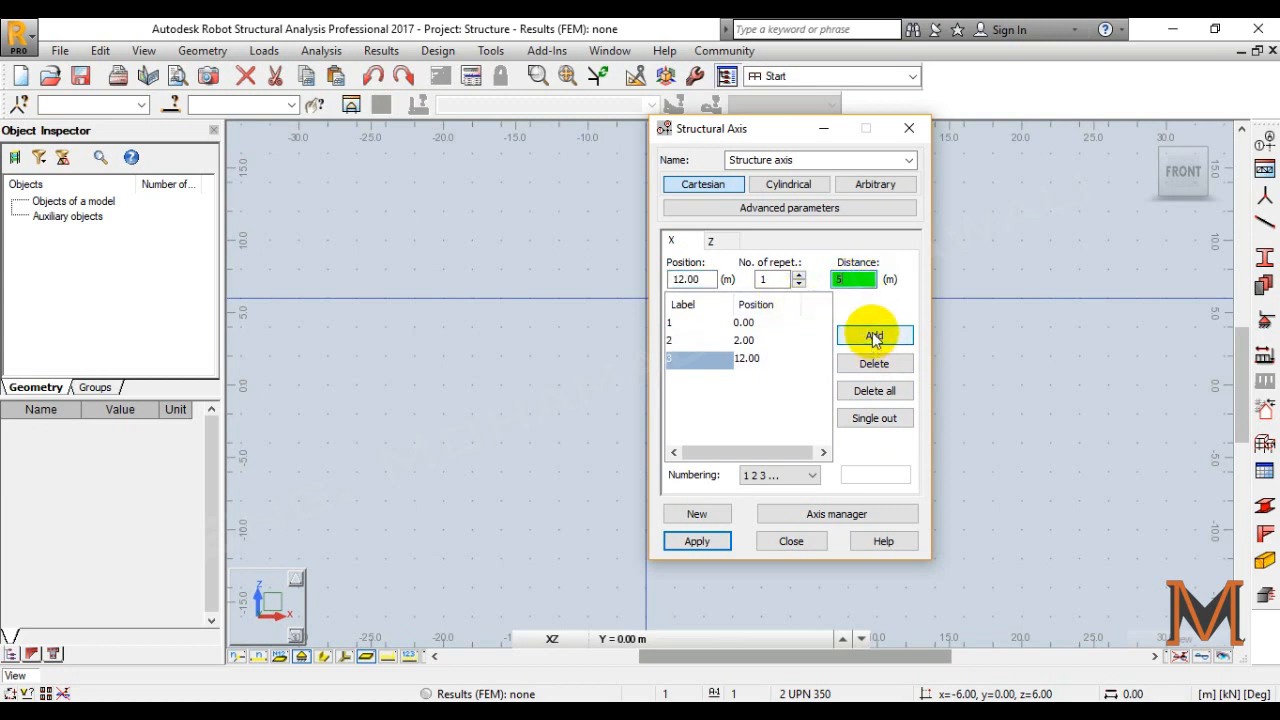
left_click(874, 335)
type("3")
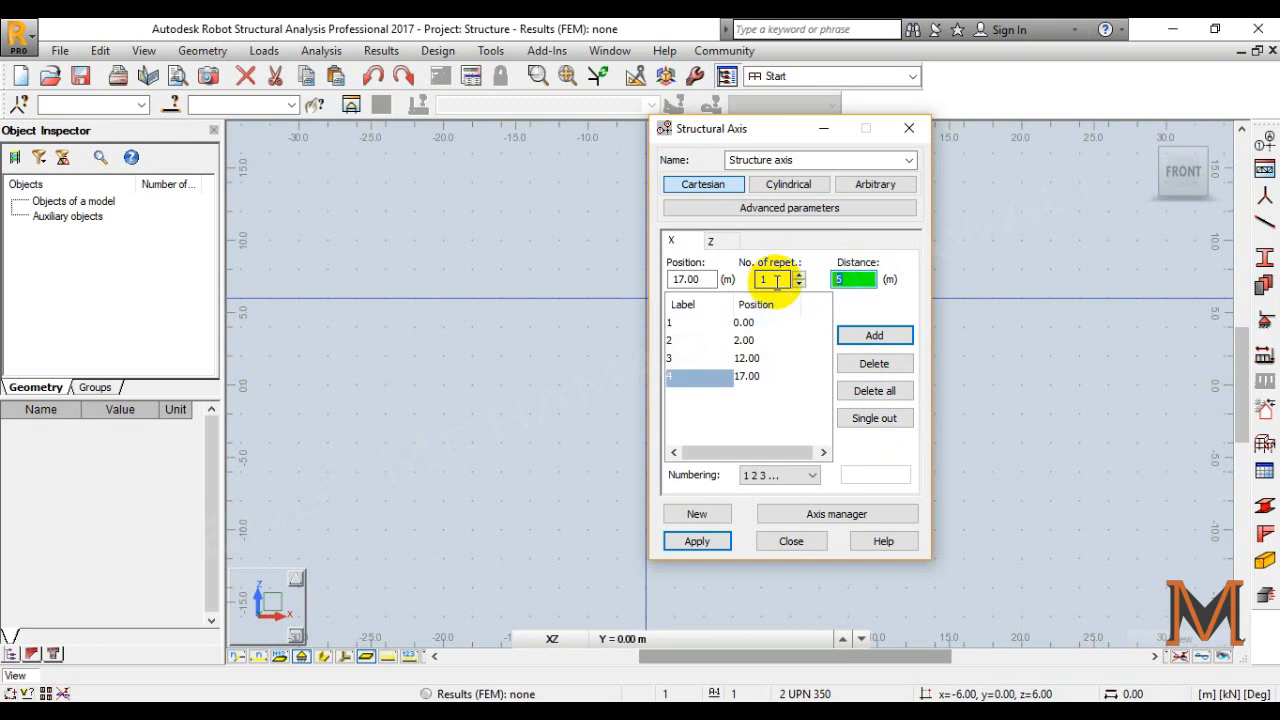
left_click(872, 335)
left_click(862, 280)
type("2")
left_click(848, 334)
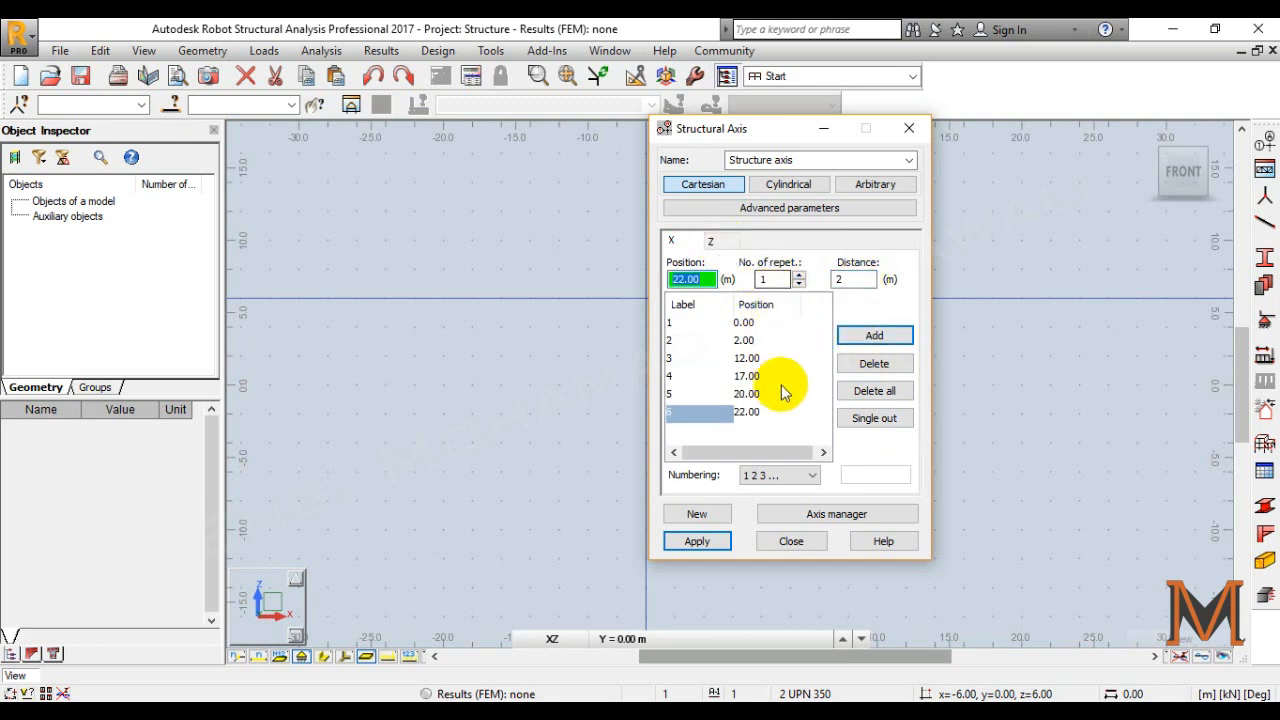
Add a Z axis at 0.00 m with Value numbering and apply the structural axes to the model.
left_click(722, 240)
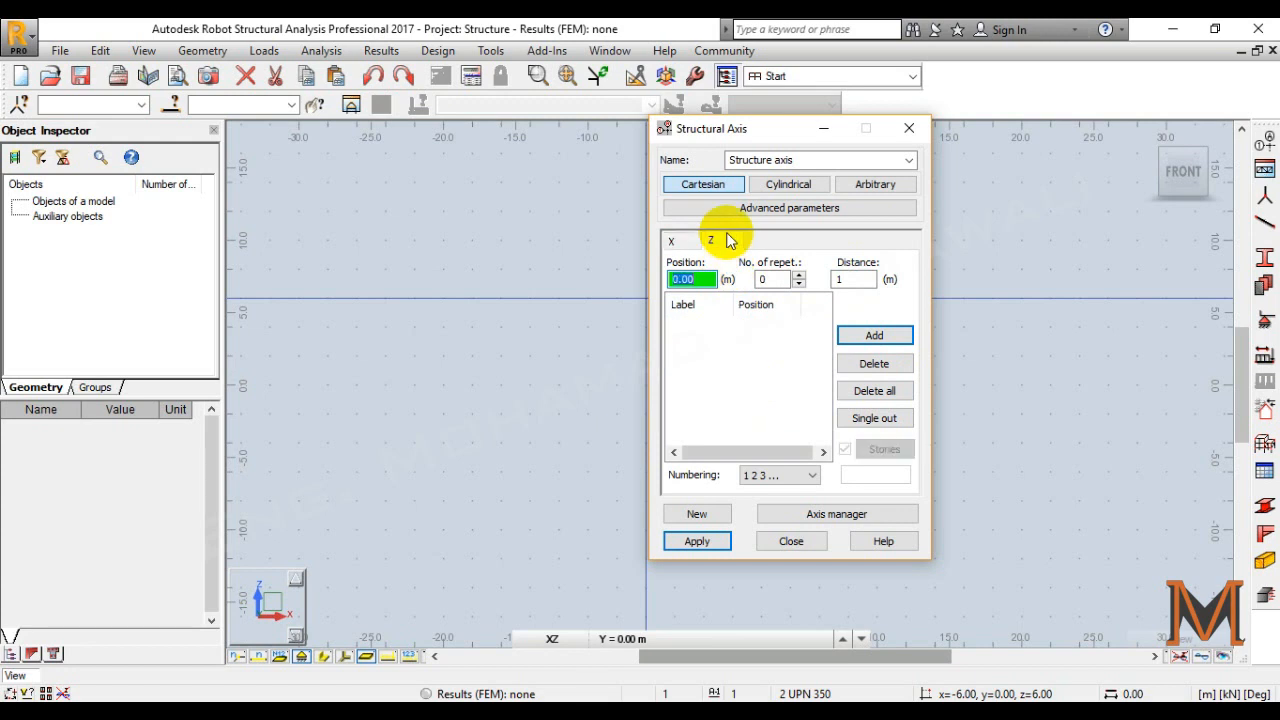
left_click(848, 279)
type("0")
left_click(873, 337)
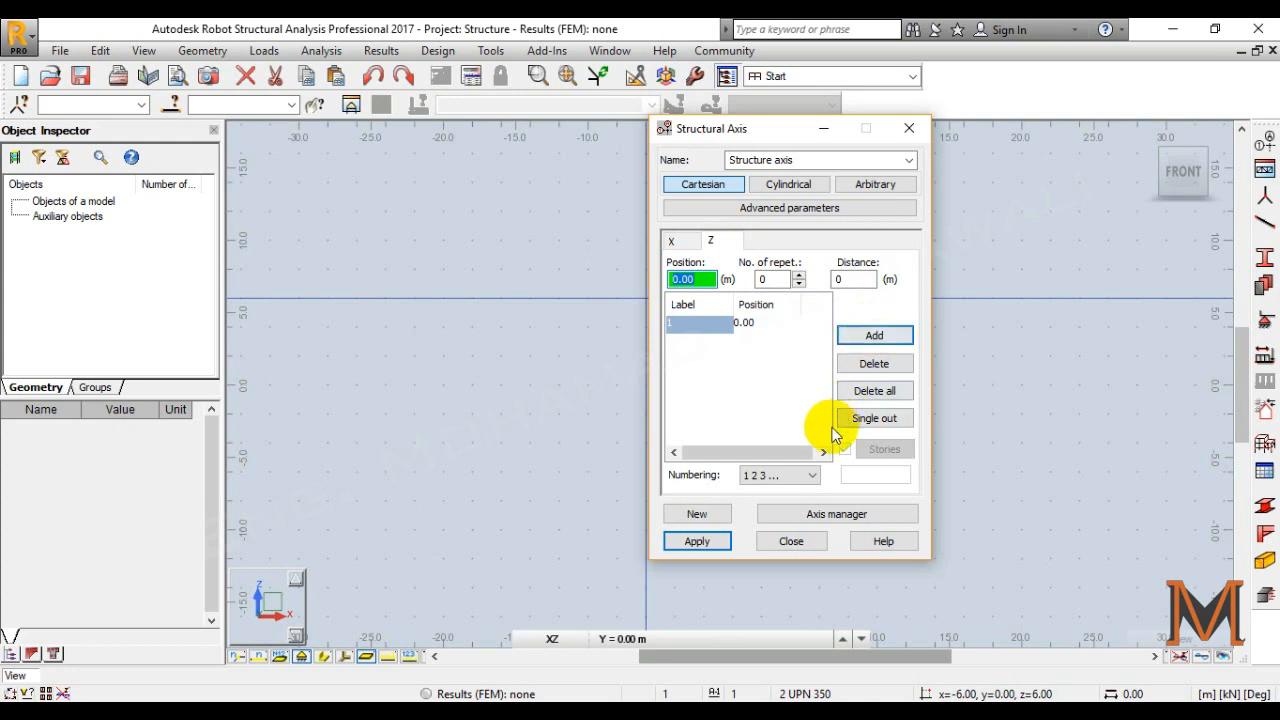
left_click(775, 475)
left_click(783, 518)
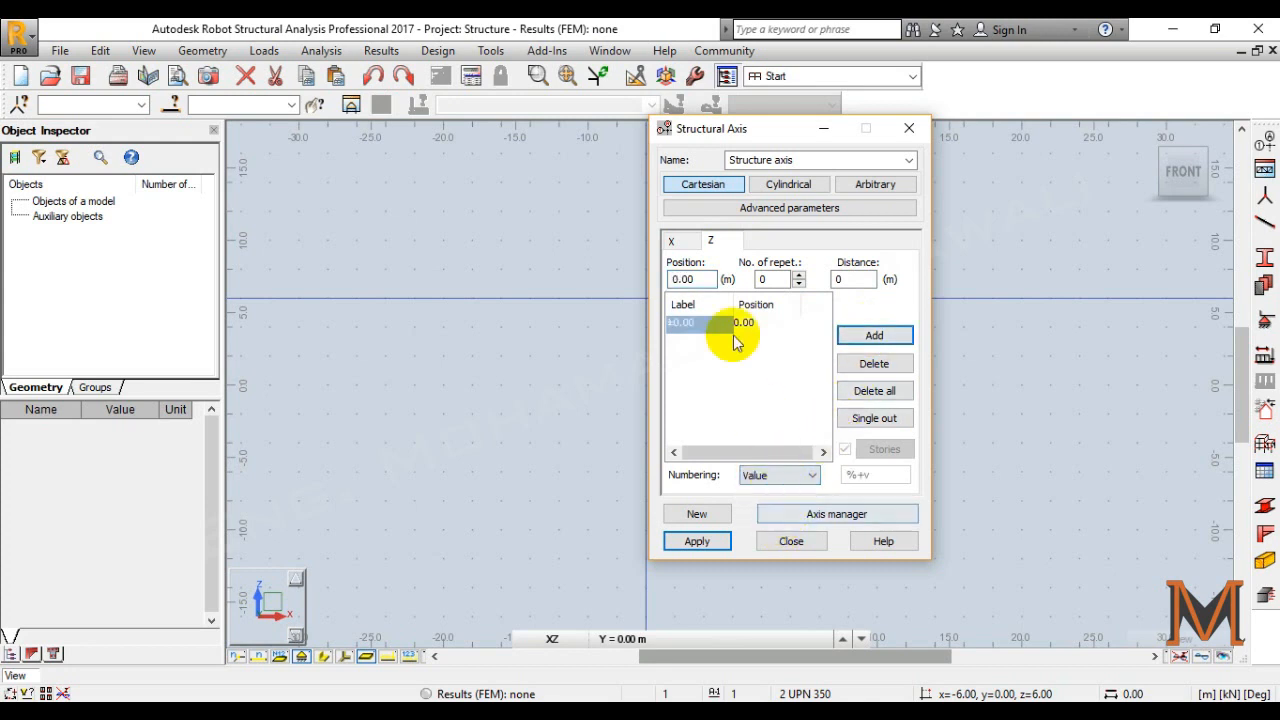
left_click(671, 241)
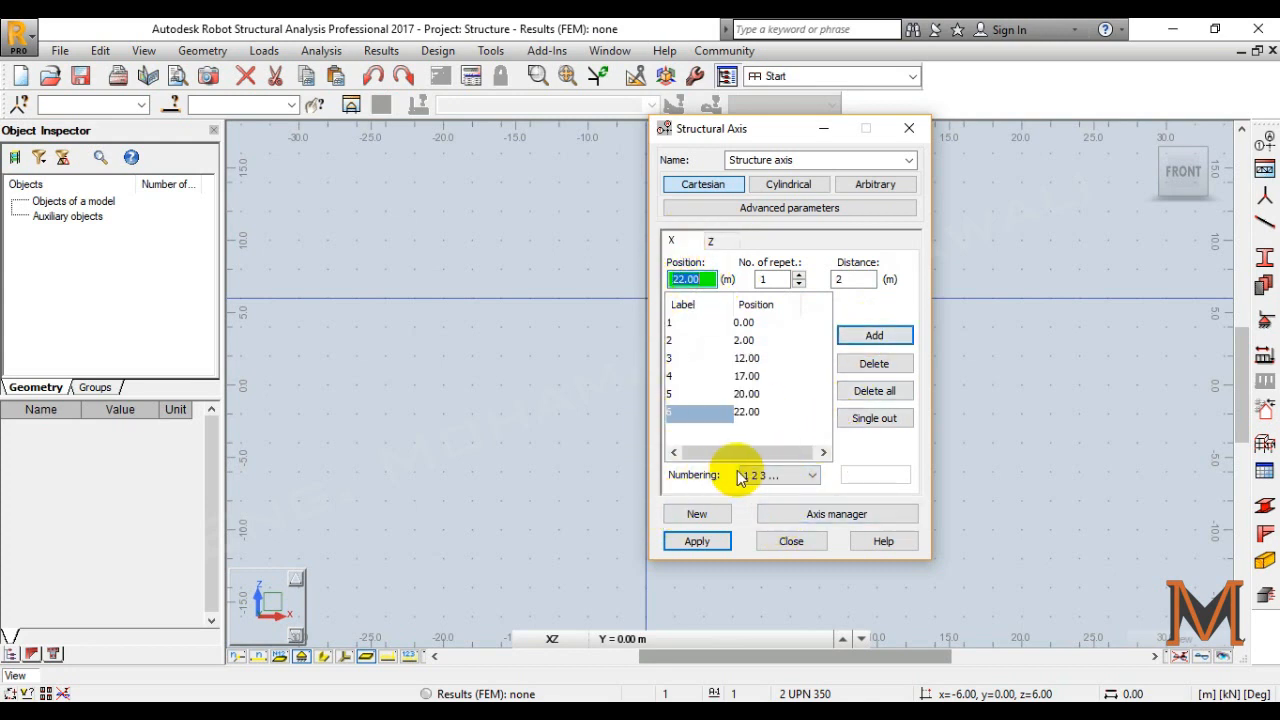
left_click(707, 540)
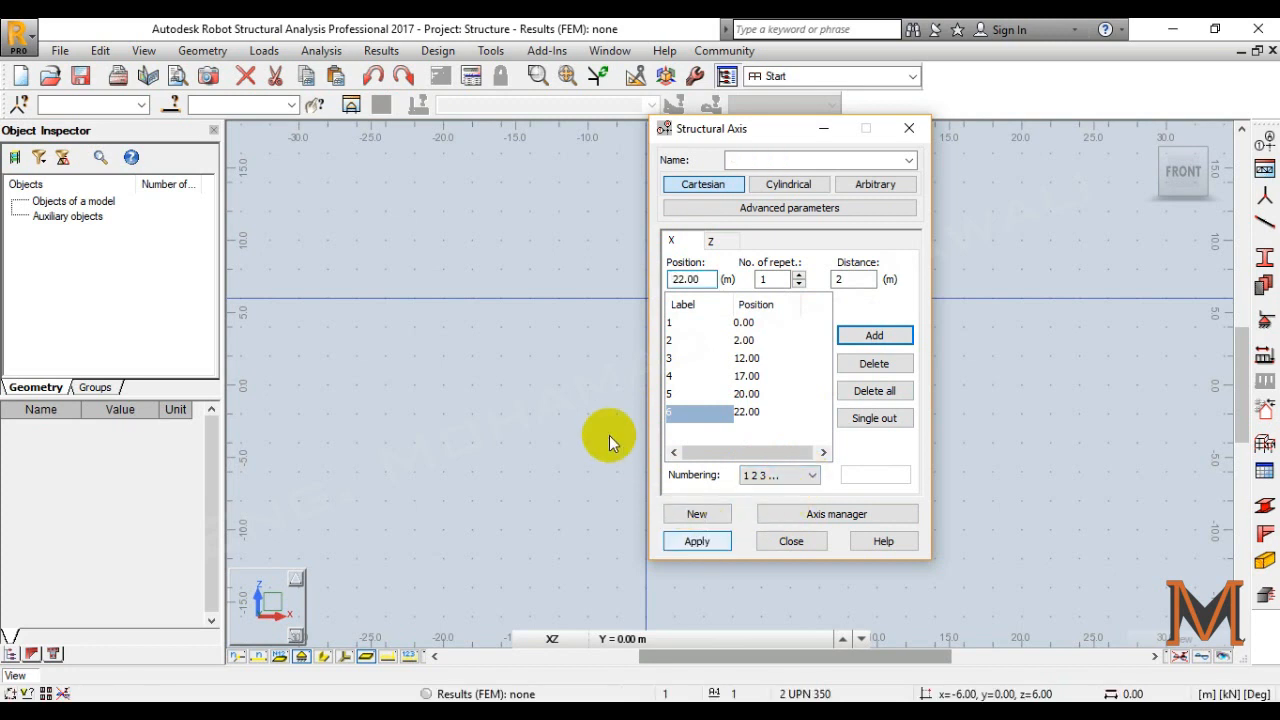
Review the cylindrical and arbitrary axis definition options, close the axis definition and examine the applied grid.
left_click_drag(740, 132, 878, 351)
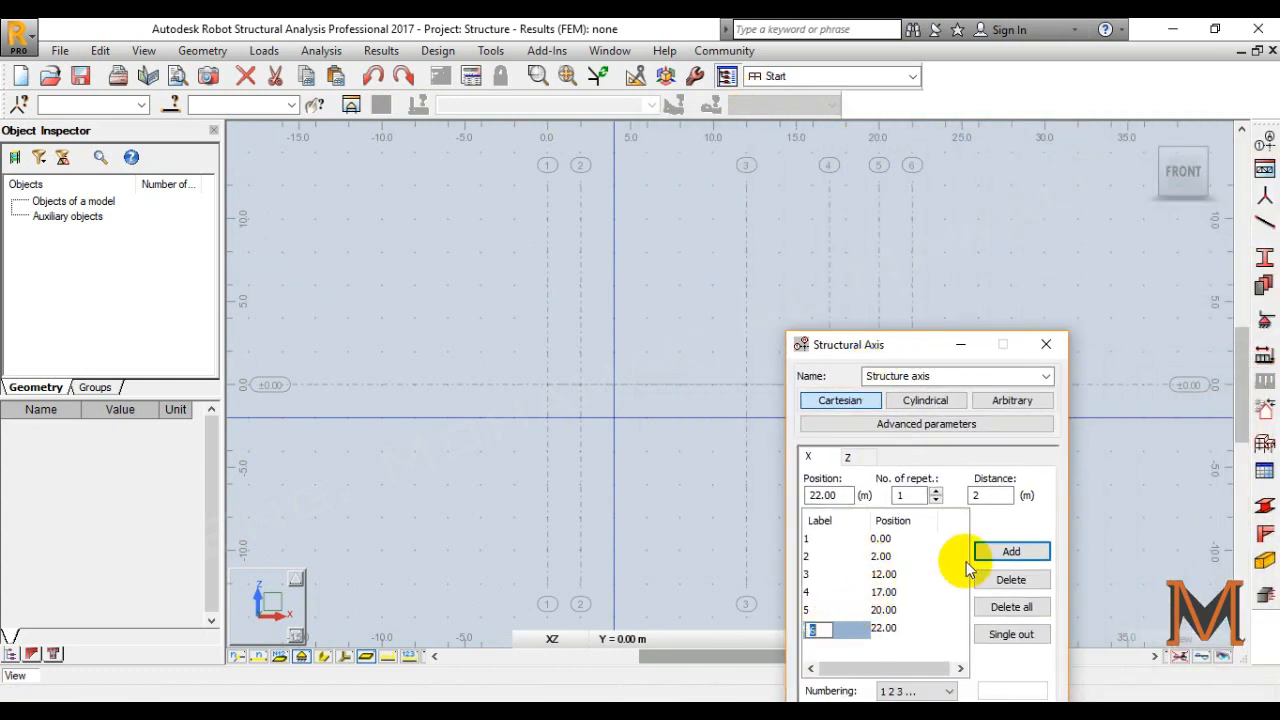
left_click(862, 641)
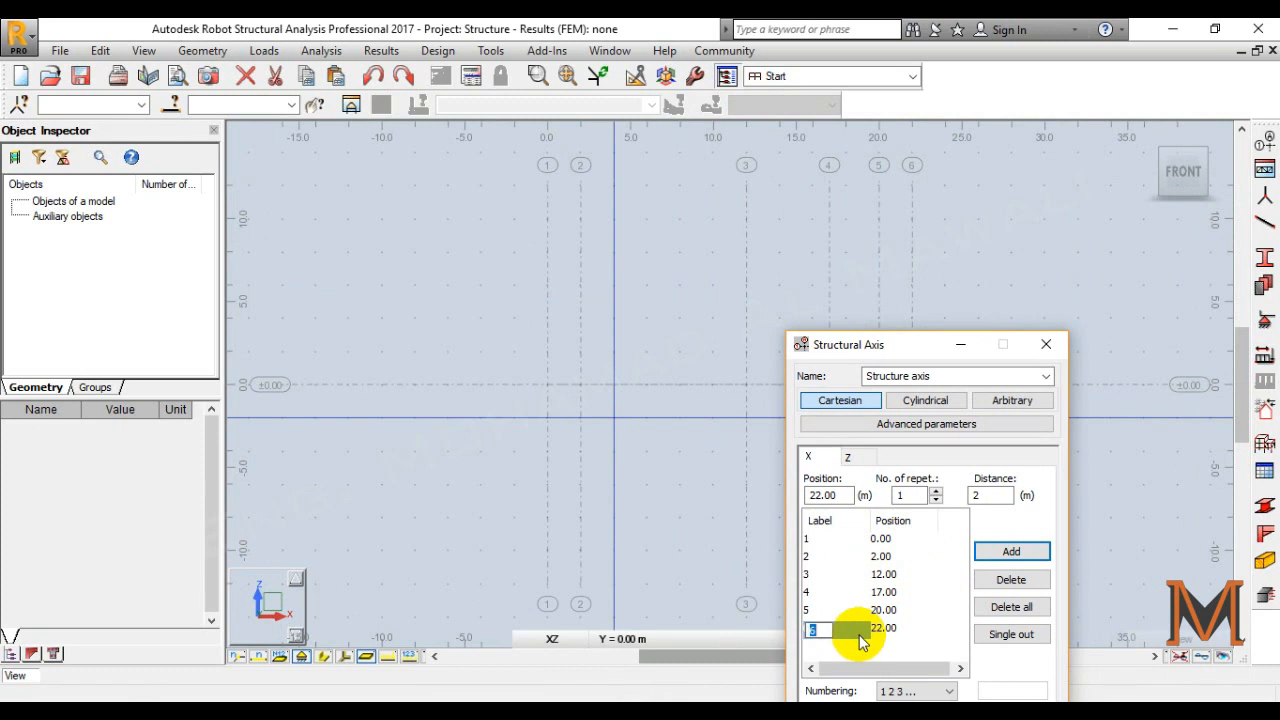
left_click_drag(870, 344, 963, 201)
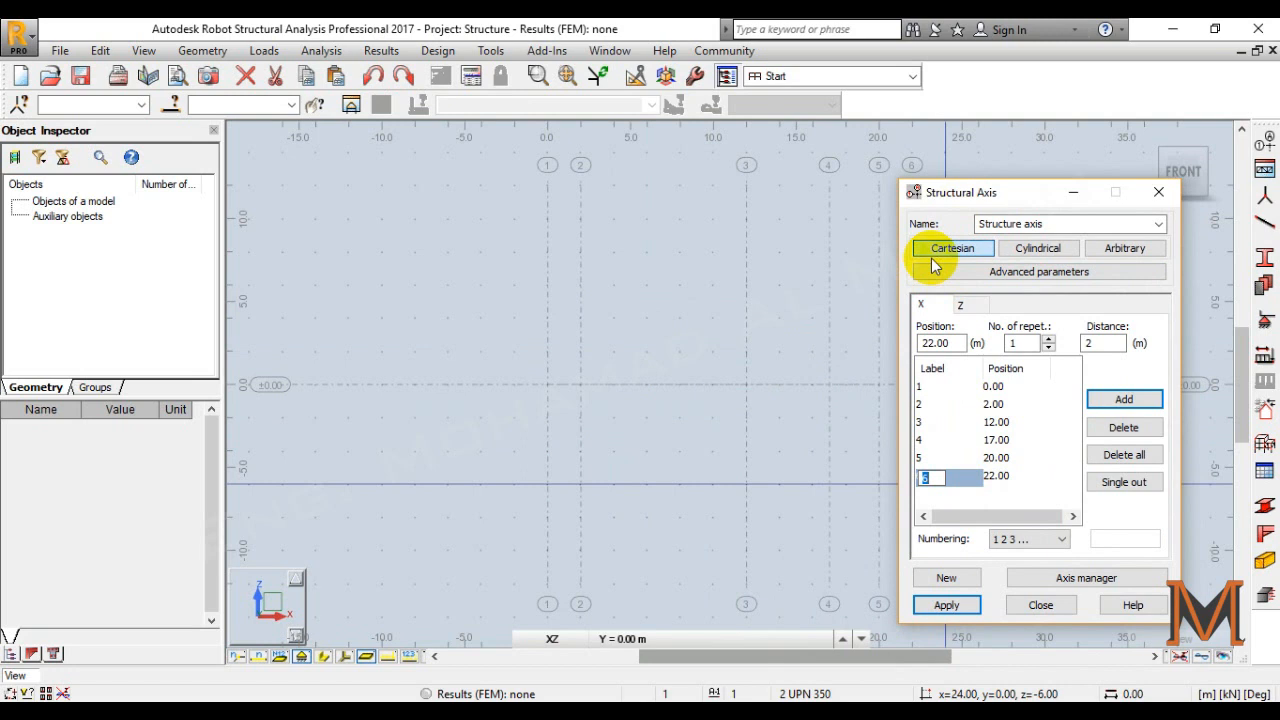
left_click(1037, 249)
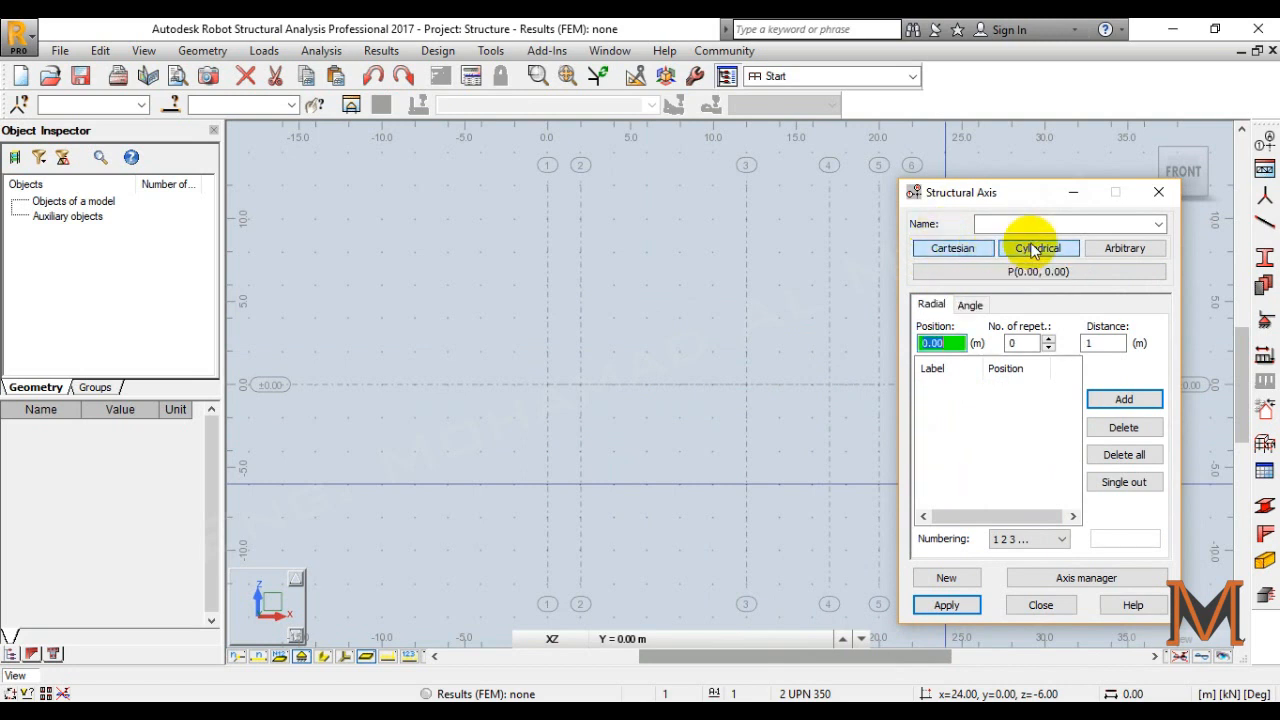
left_click(1126, 249)
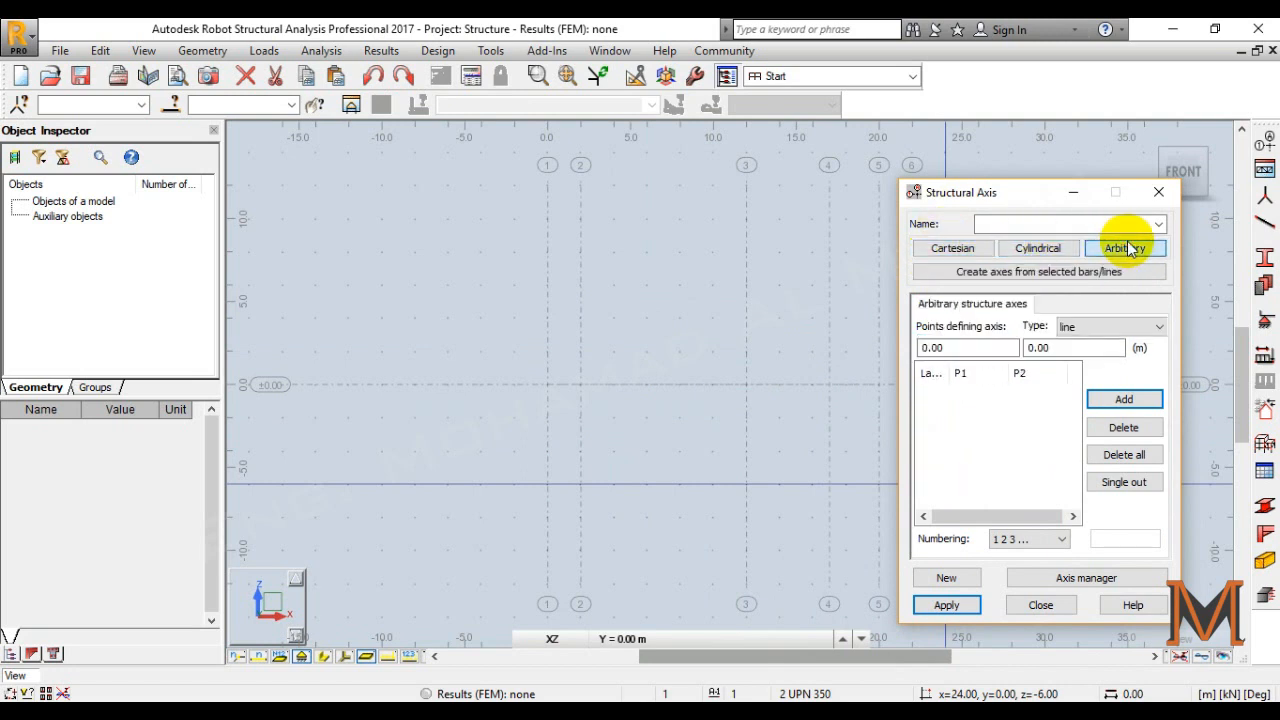
left_click(1158, 192)
middle_click_drag(798, 263, 773, 246)
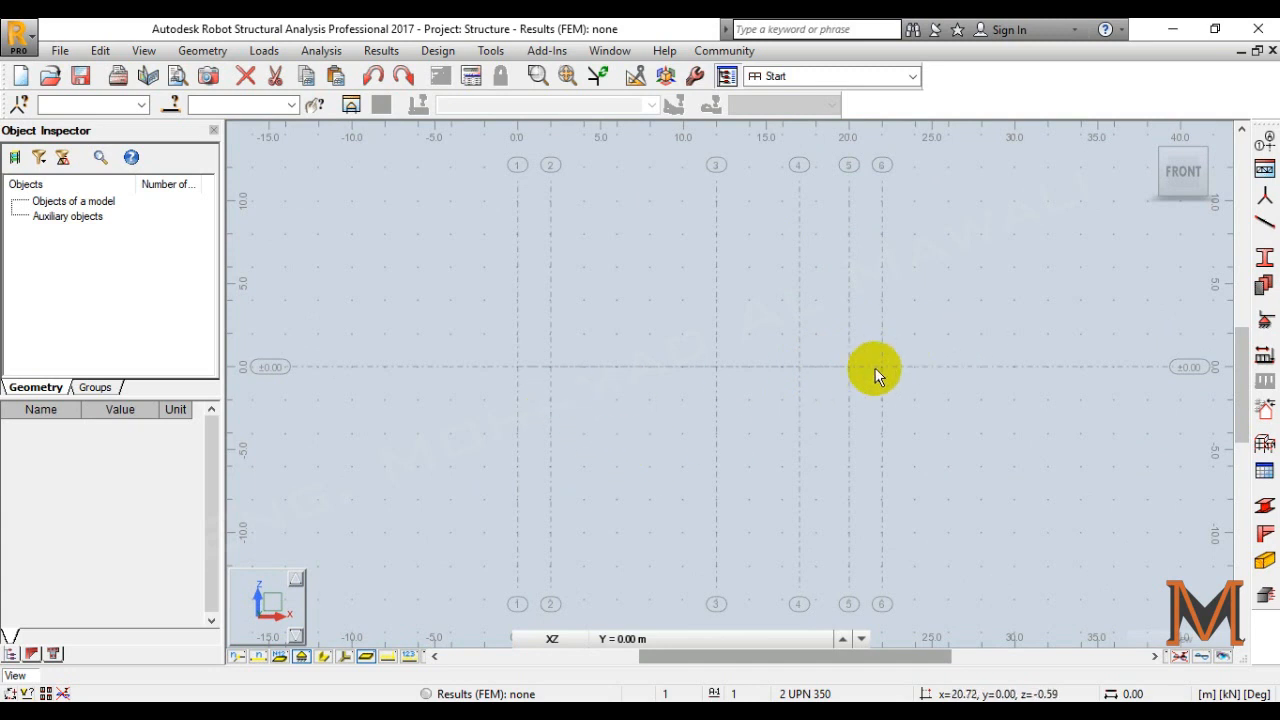
Replace the X axis at 22.00 m with one 1 m beyond the 20.00 m axis, and apply the corrected axes.
left_click(1264, 143)
left_click(935, 477)
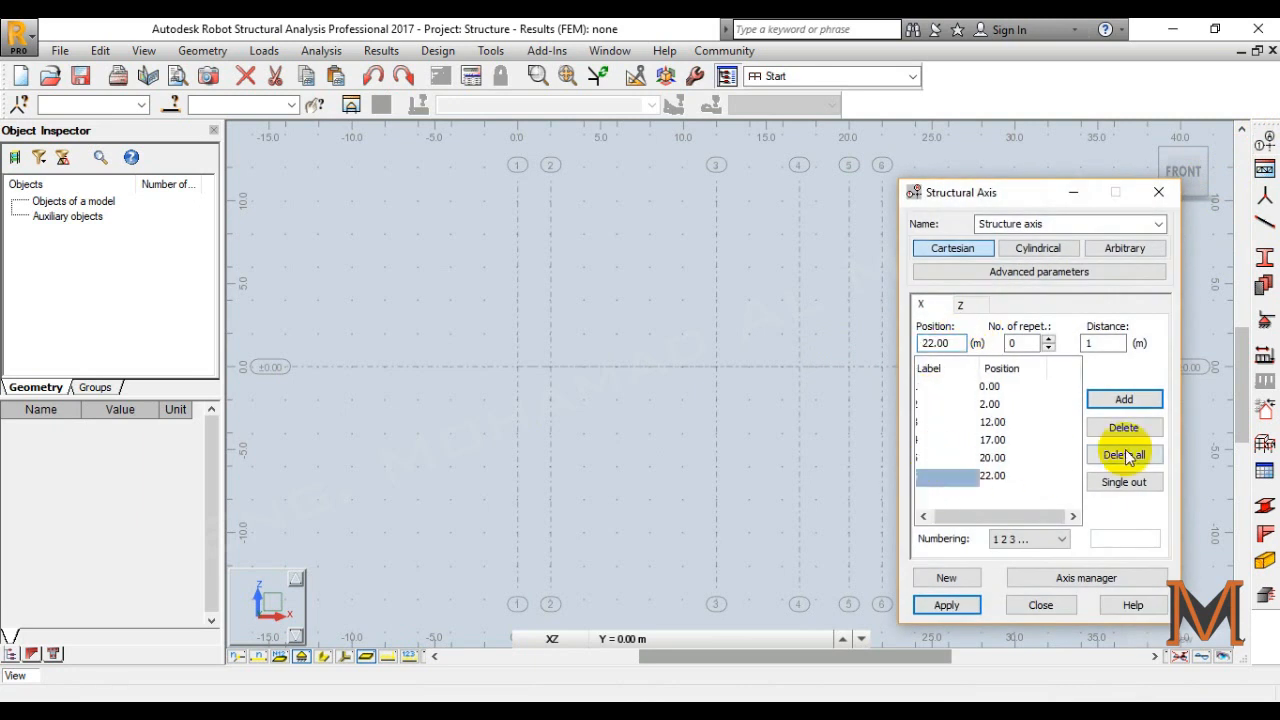
left_click(1124, 428)
left_click(985, 457)
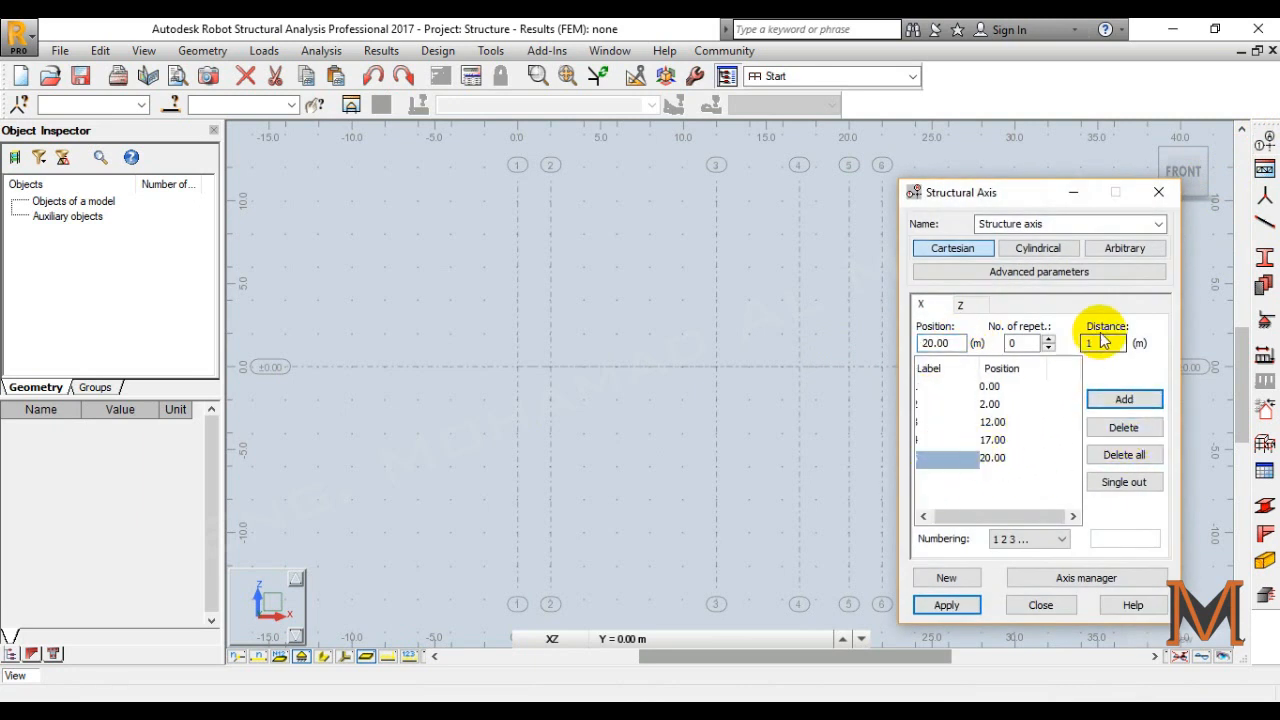
left_click(1123, 399)
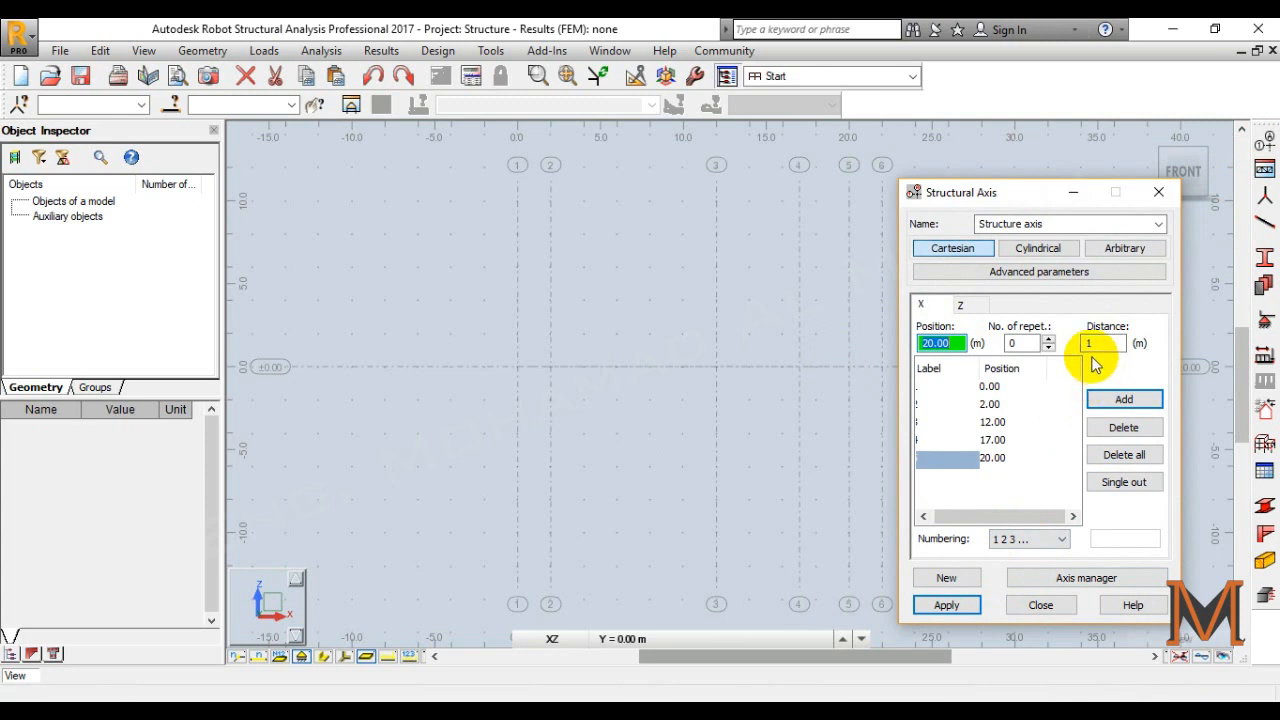
left_click(1022, 345)
type("1")
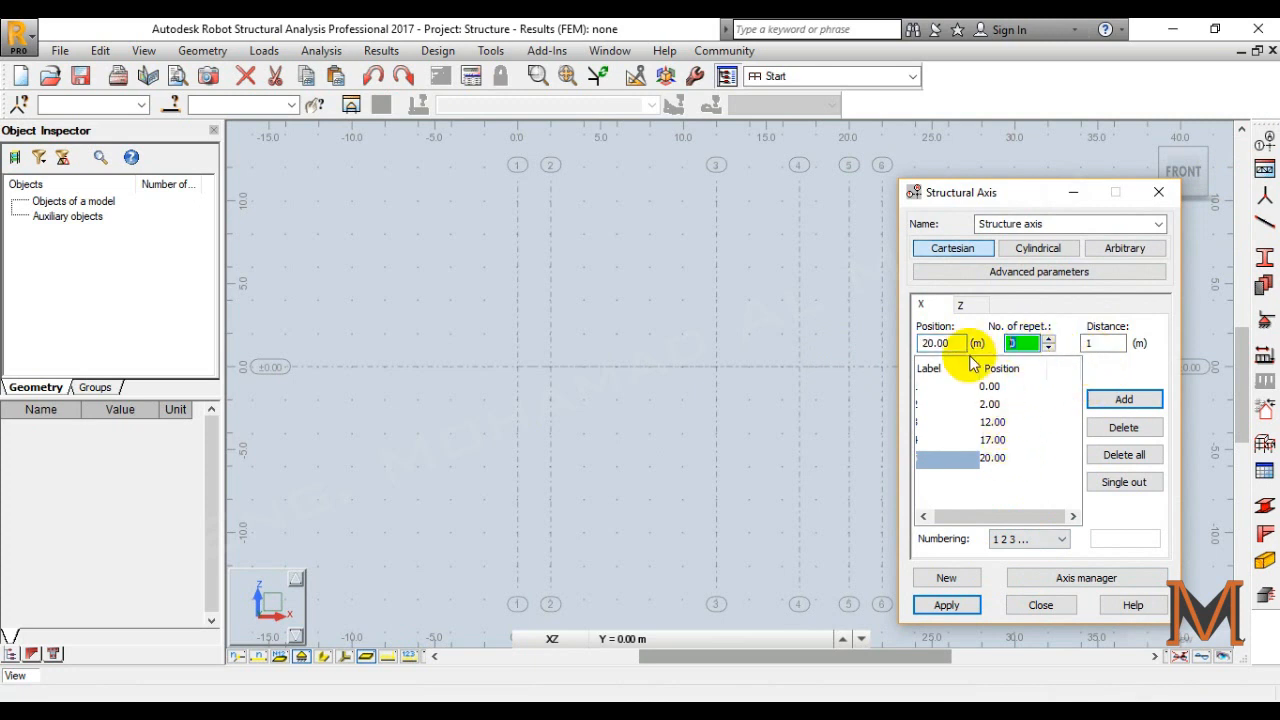
left_click(1124, 399)
left_click(944, 600)
left_click(1040, 605)
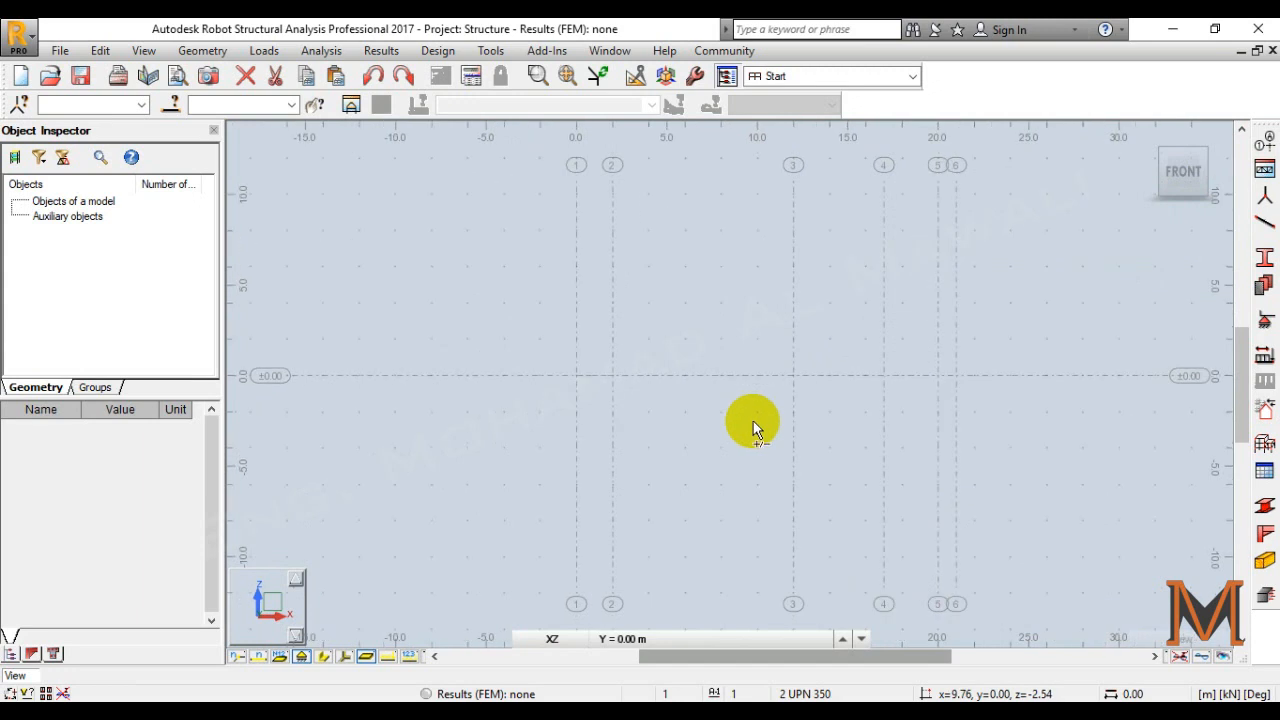
Save the project to the Desktop as Structure in ROBOT (*.rtd) format.
key("ctrl+s")
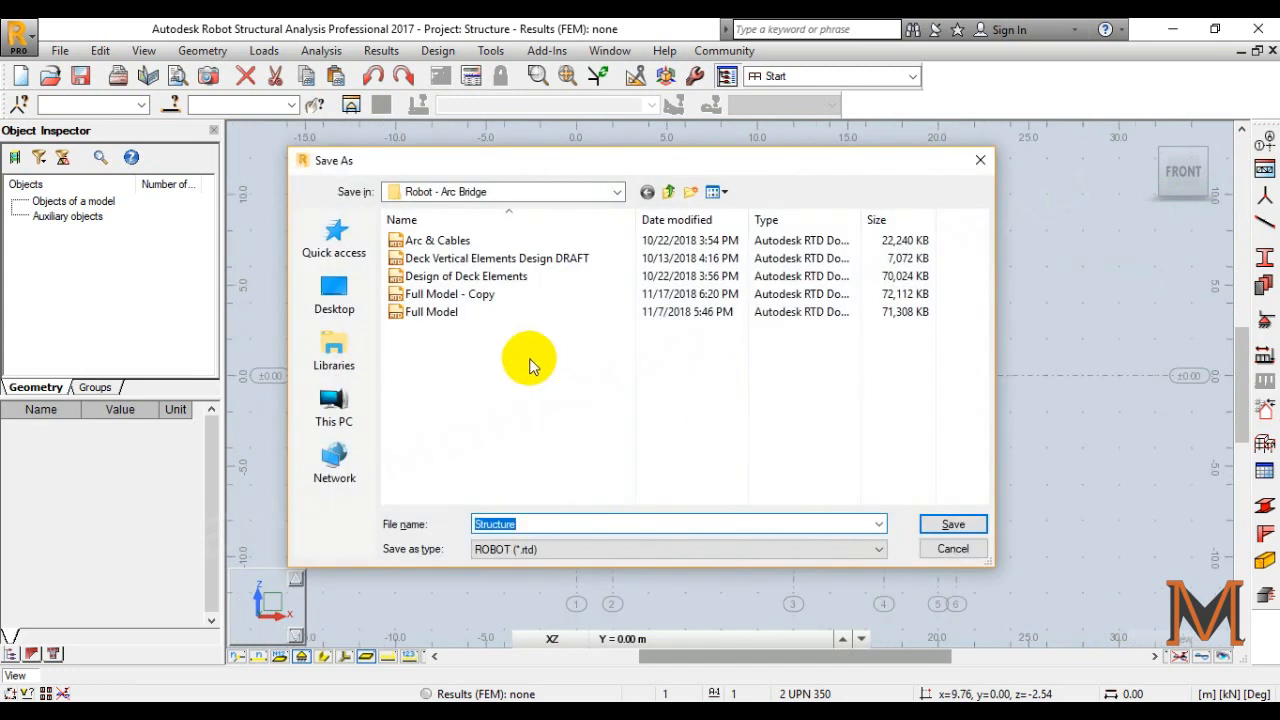
left_click(334, 290)
left_click(933, 525)
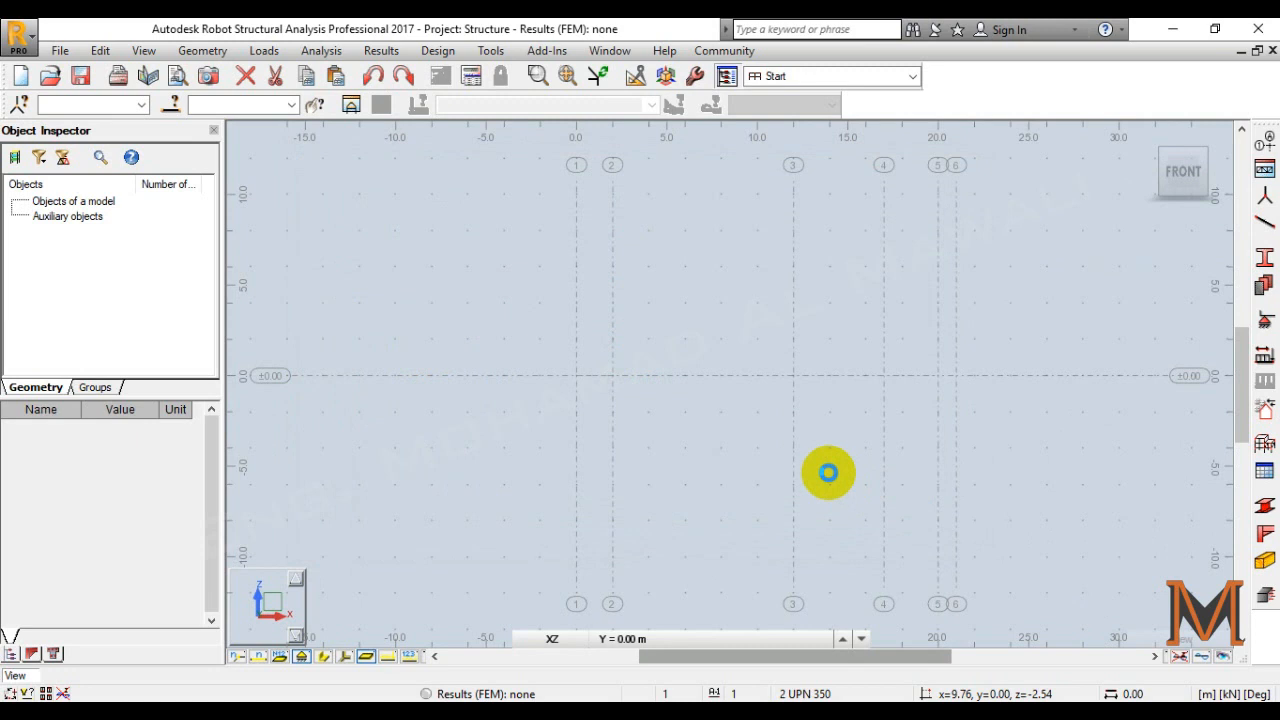
left_click(827, 472)
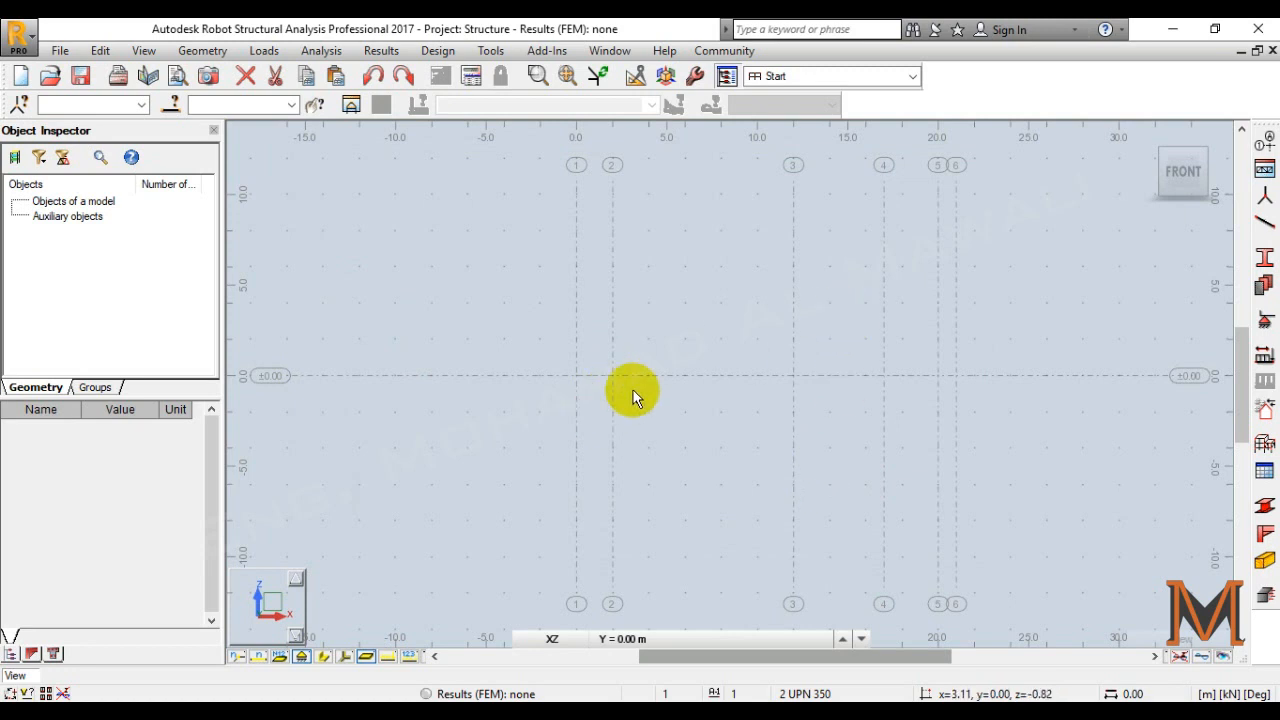
Open the bar definition and review the available bar types and the sections already defined.
scroll(566, 389, "up", 1)
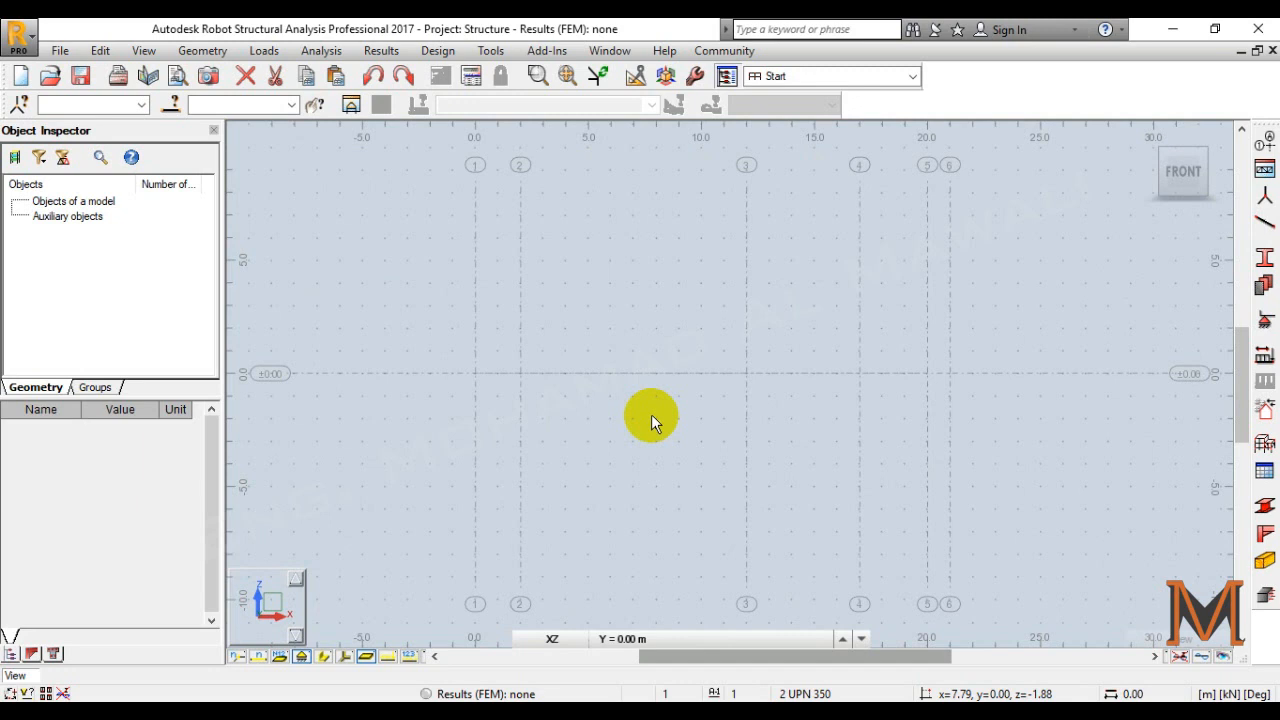
left_click(1263, 226)
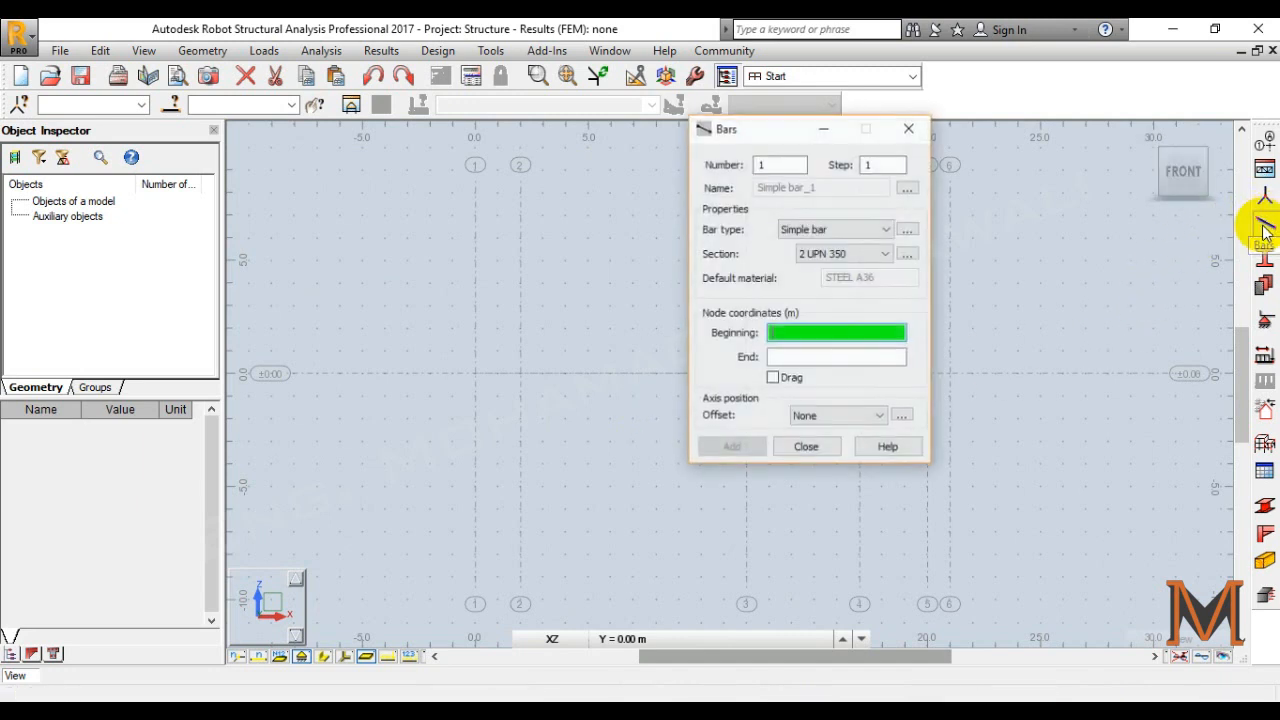
left_click(808, 229)
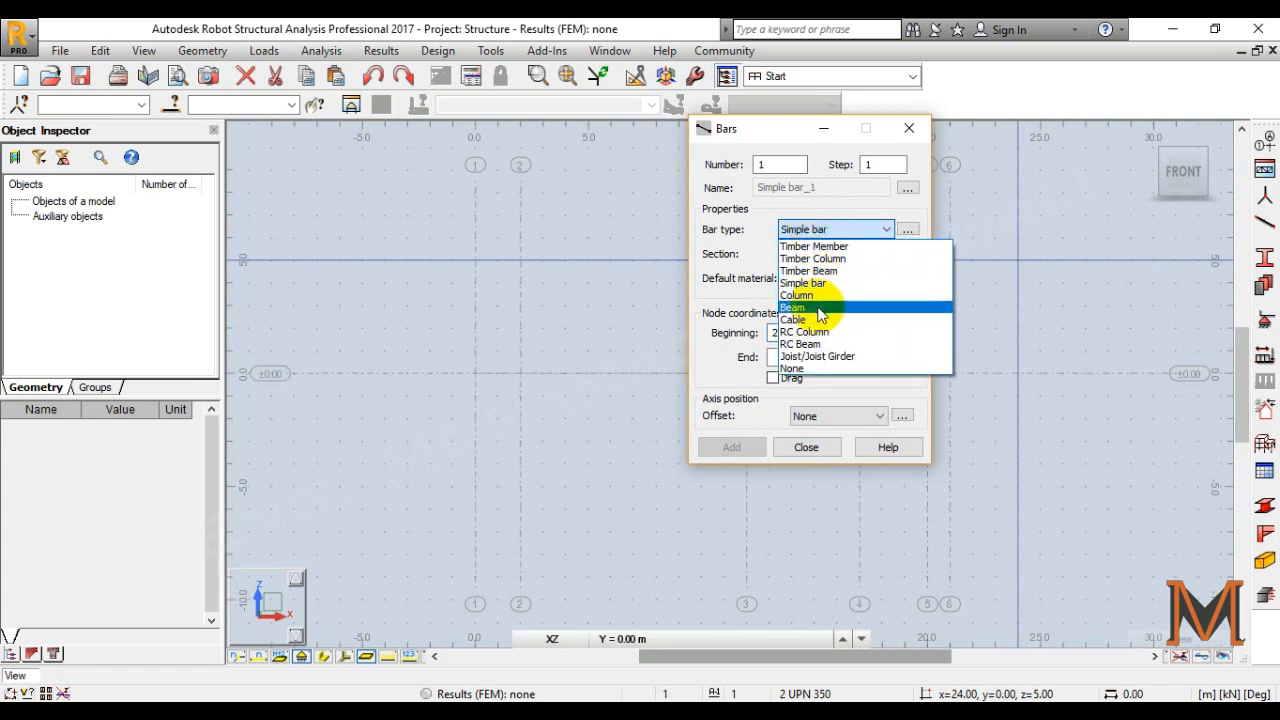
left_click(785, 138)
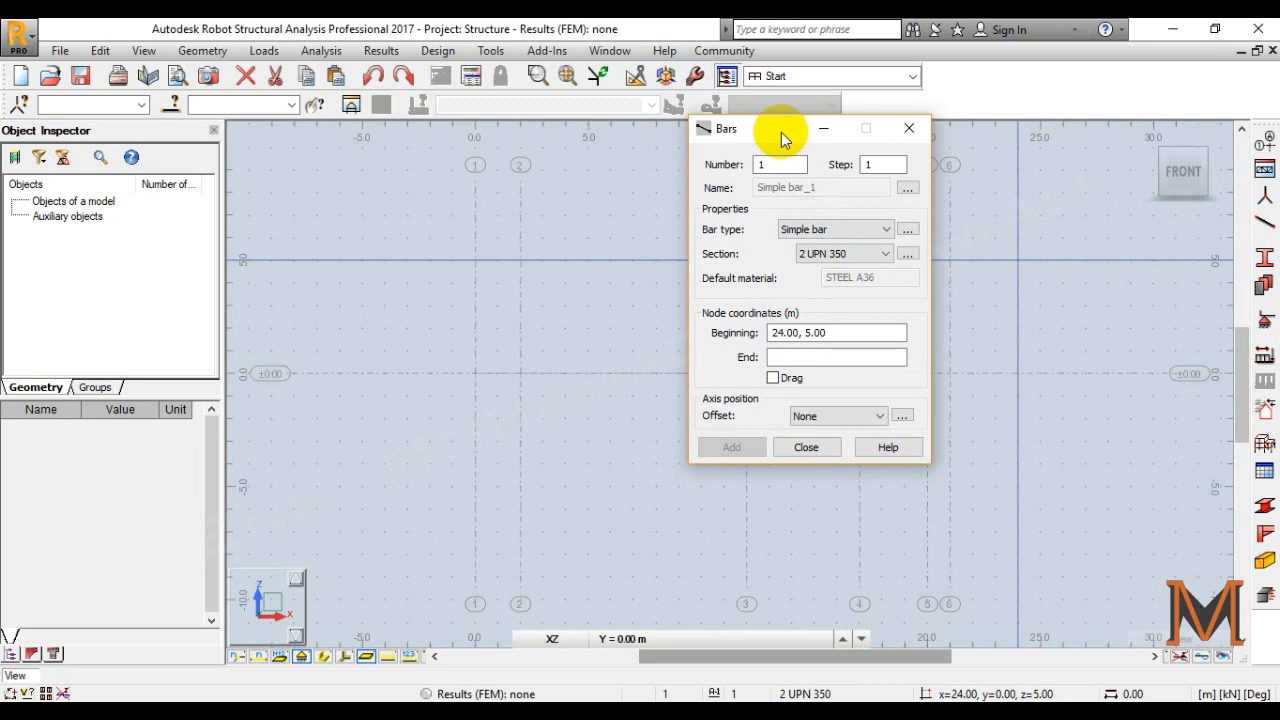
left_click(837, 254)
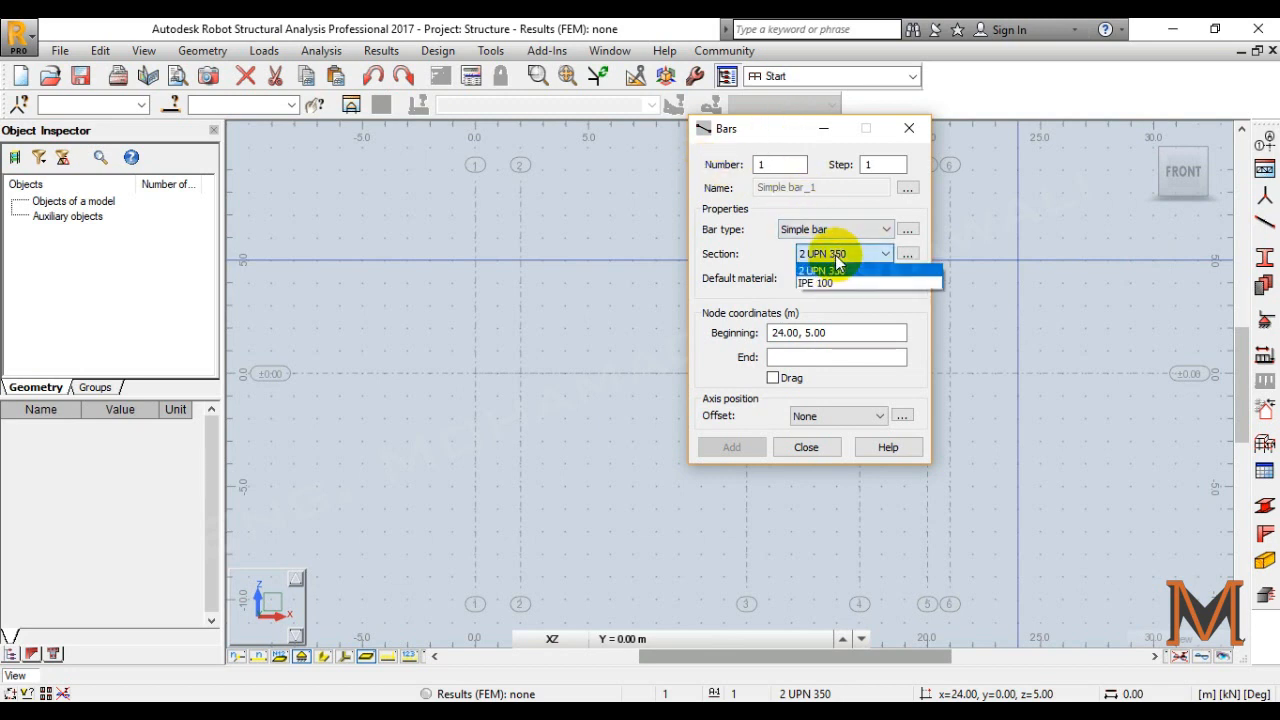
left_click(909, 257)
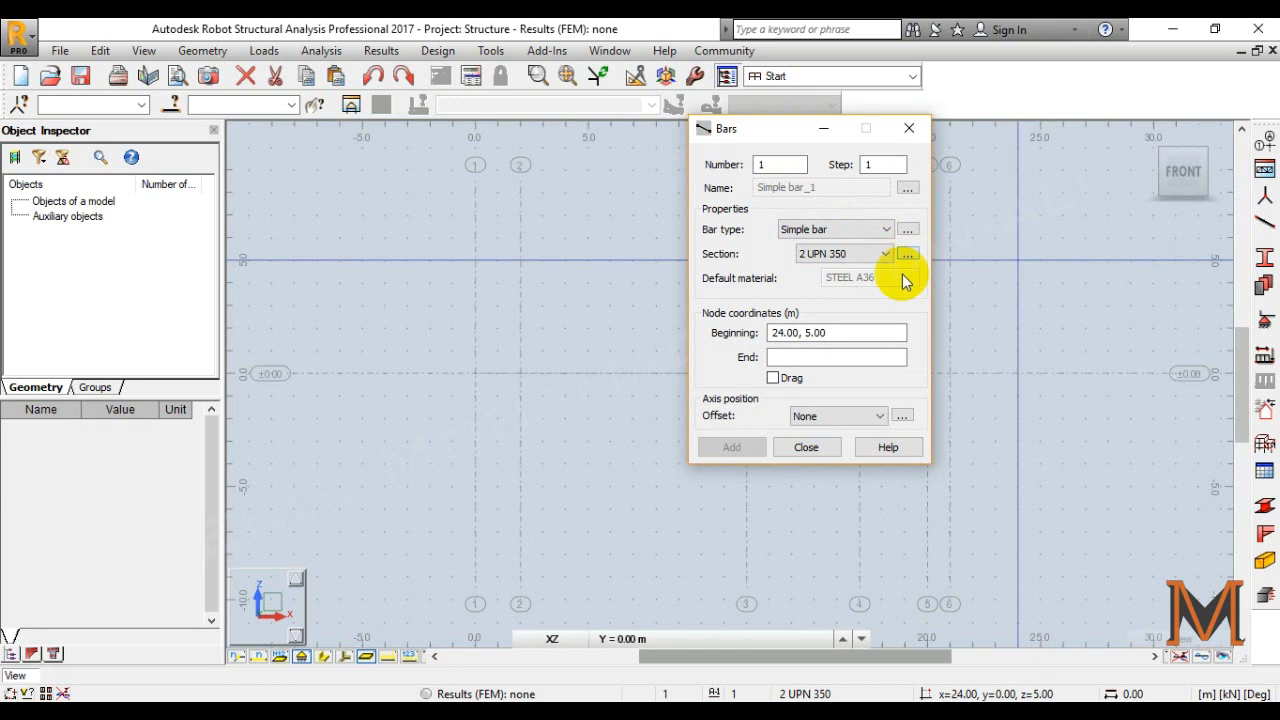
Define an HEB 340 steel section in S 355 from the Europe database's HEB family and assign it to the new bars.
left_click(909, 256)
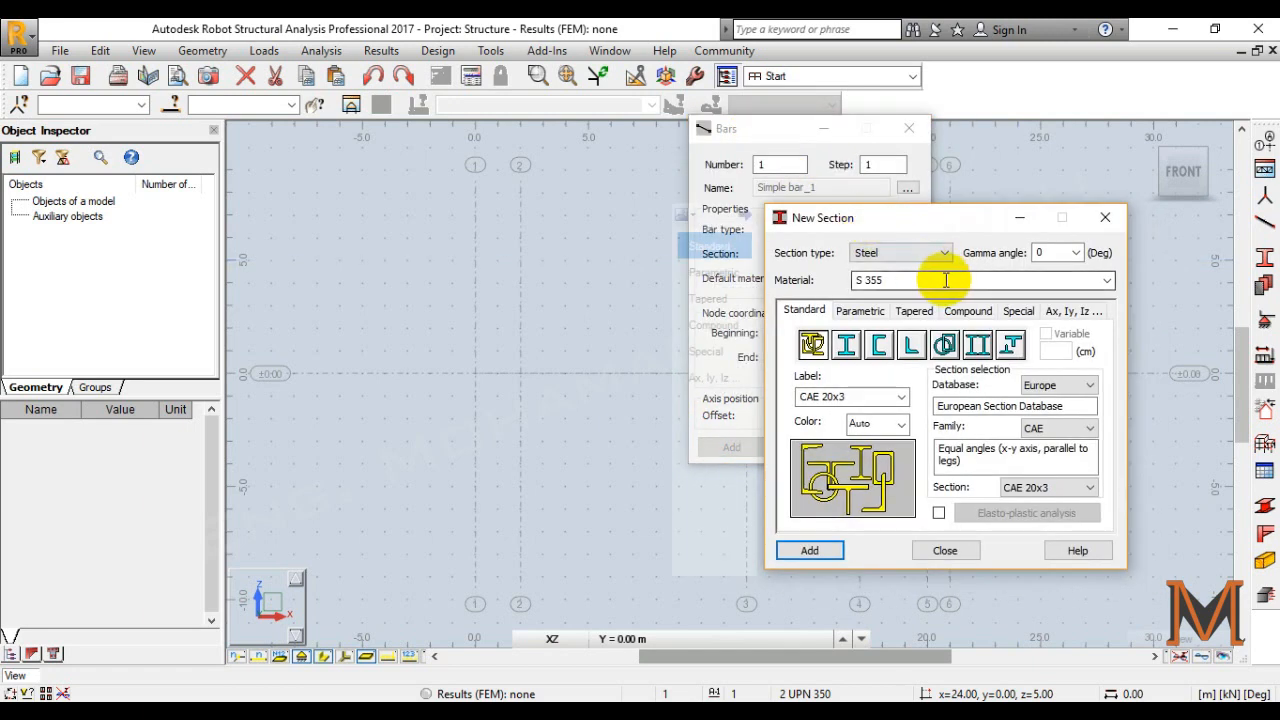
left_click(920, 259)
left_click_drag(906, 281, 815, 288)
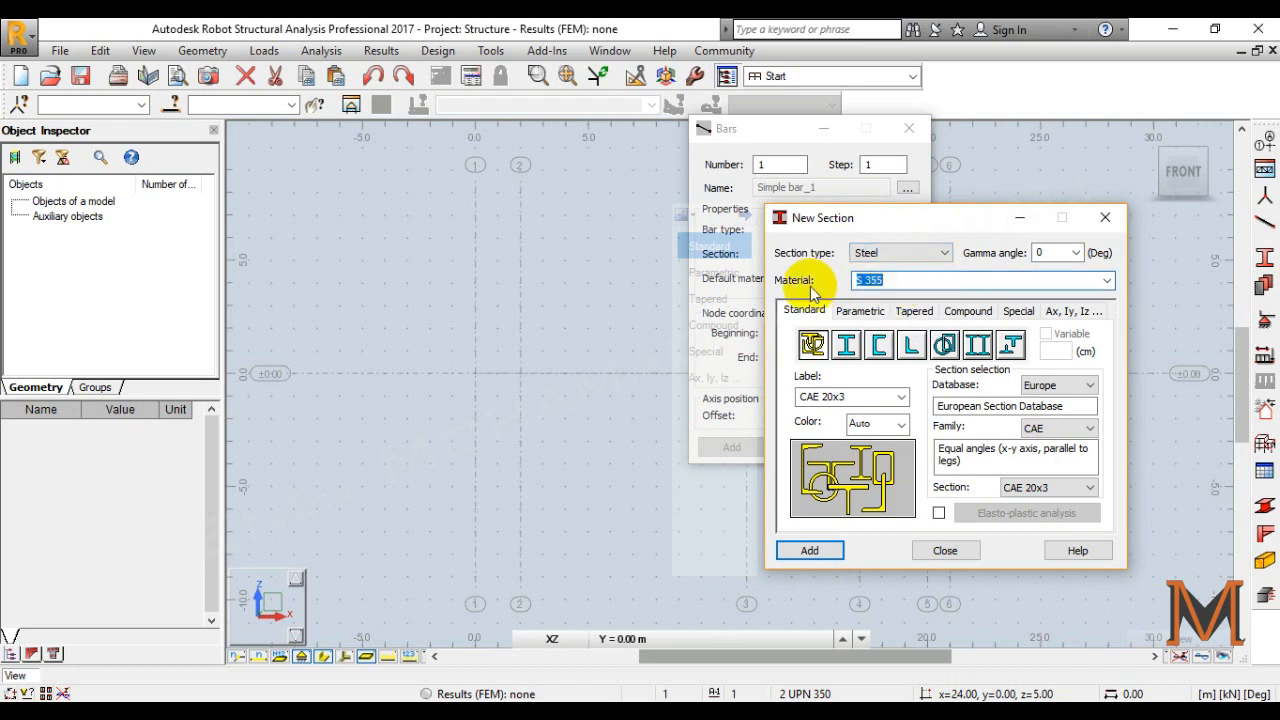
left_click(1089, 385)
left_click(1093, 390)
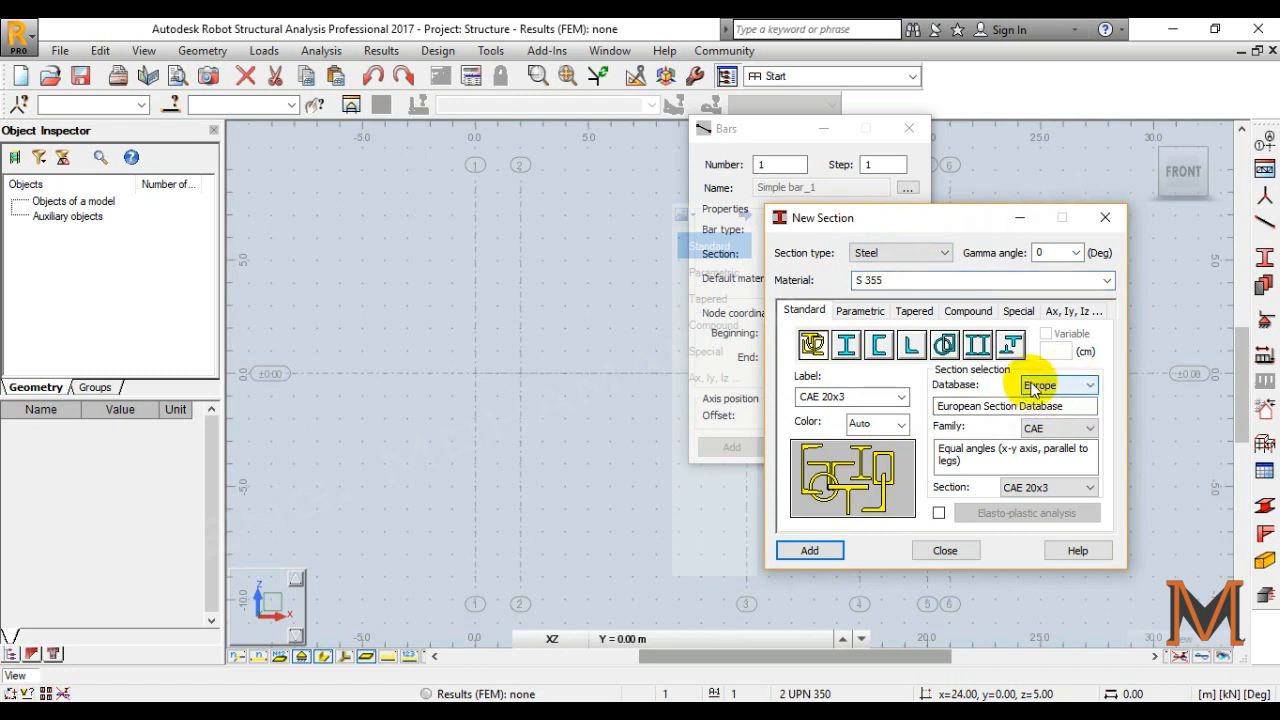
left_click(848, 352)
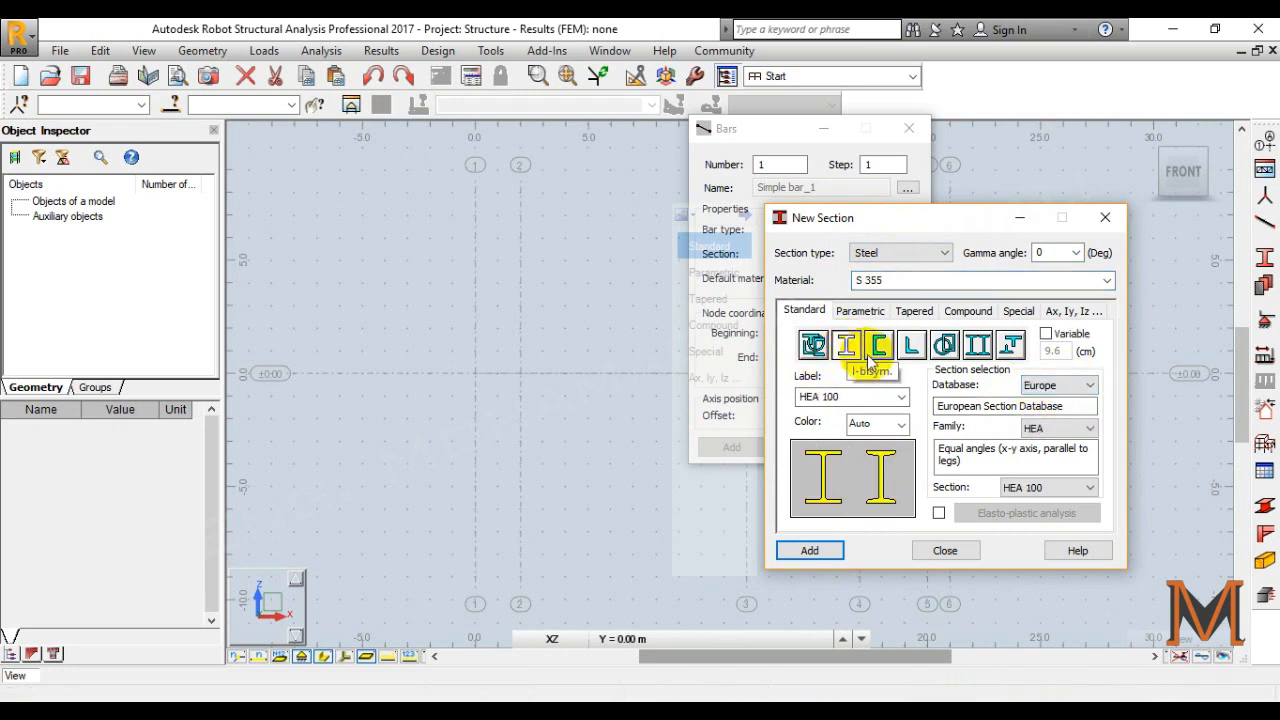
left_click(1089, 428)
left_click(1077, 484)
left_click(1075, 487)
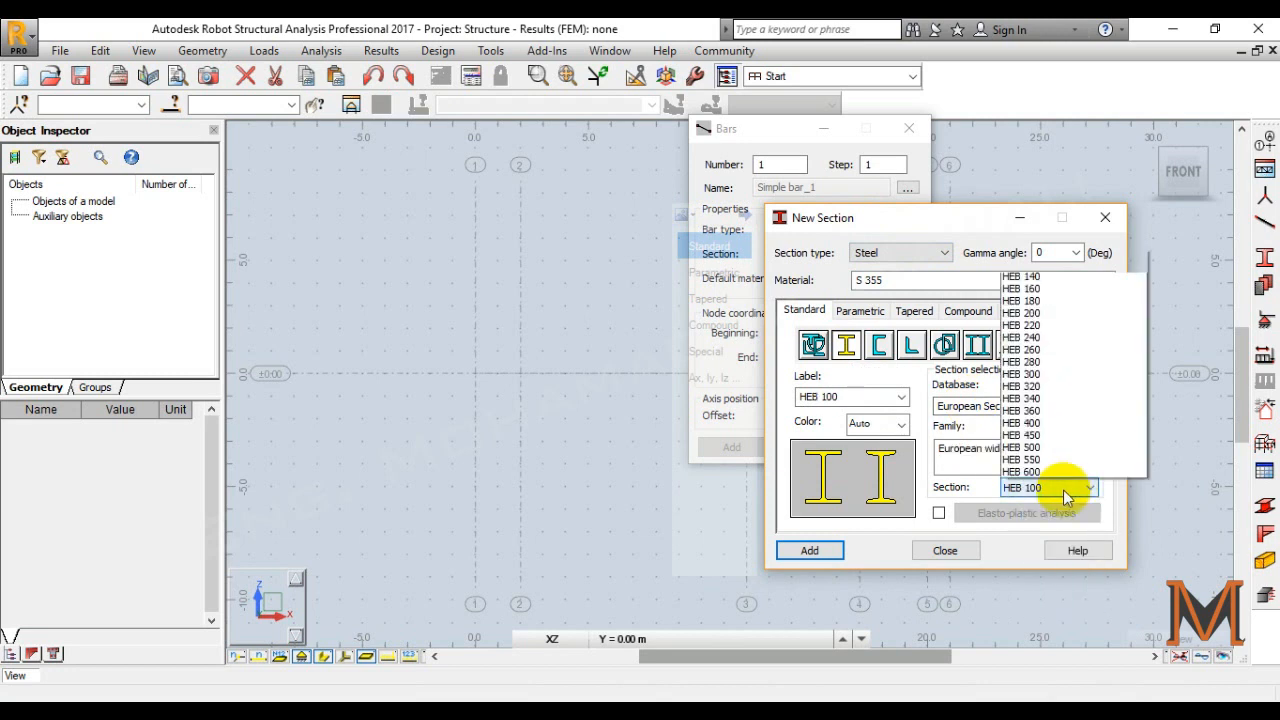
left_click(1075, 324)
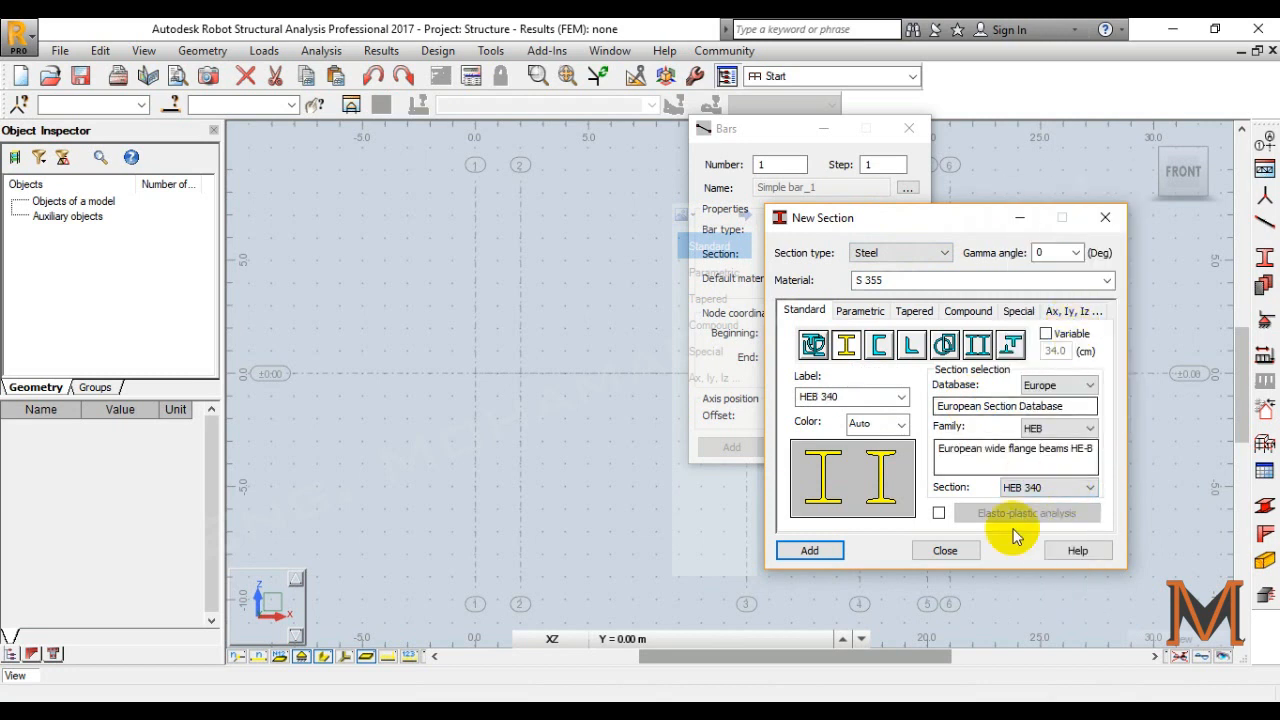
left_click(808, 552)
left_click(968, 549)
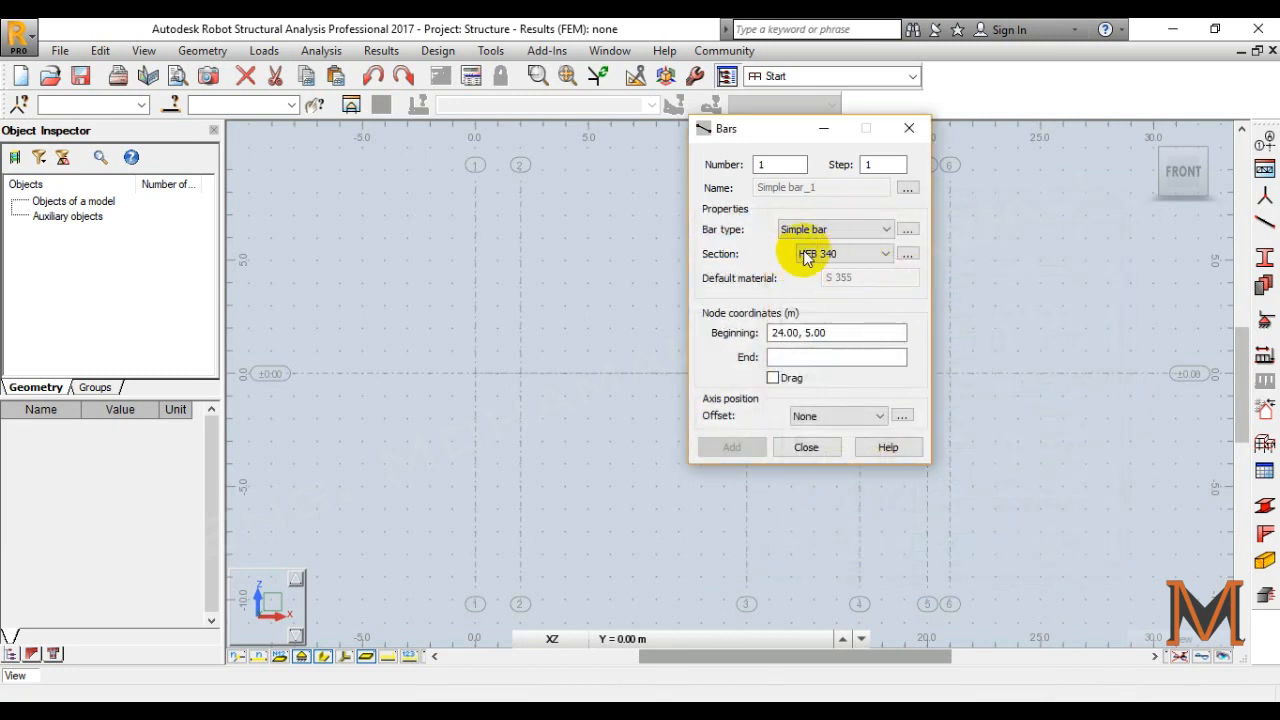
Draw the first HEB 340 bar along the ±0.00 level from axis 1 at 0.00 m to axis 2 at 2.00 m.
middle_click_drag(450, 517, 402, 572)
middle_click_drag(432, 450, 421, 491)
left_click(421, 491)
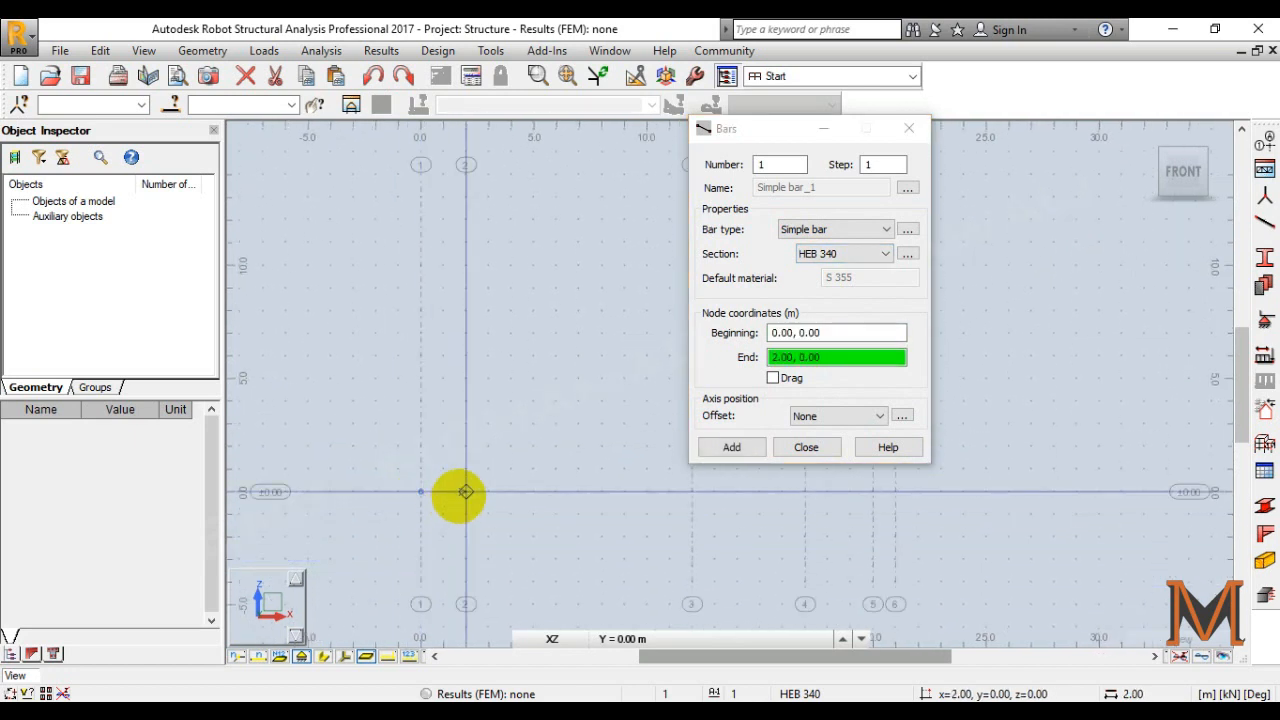
left_click(465, 491)
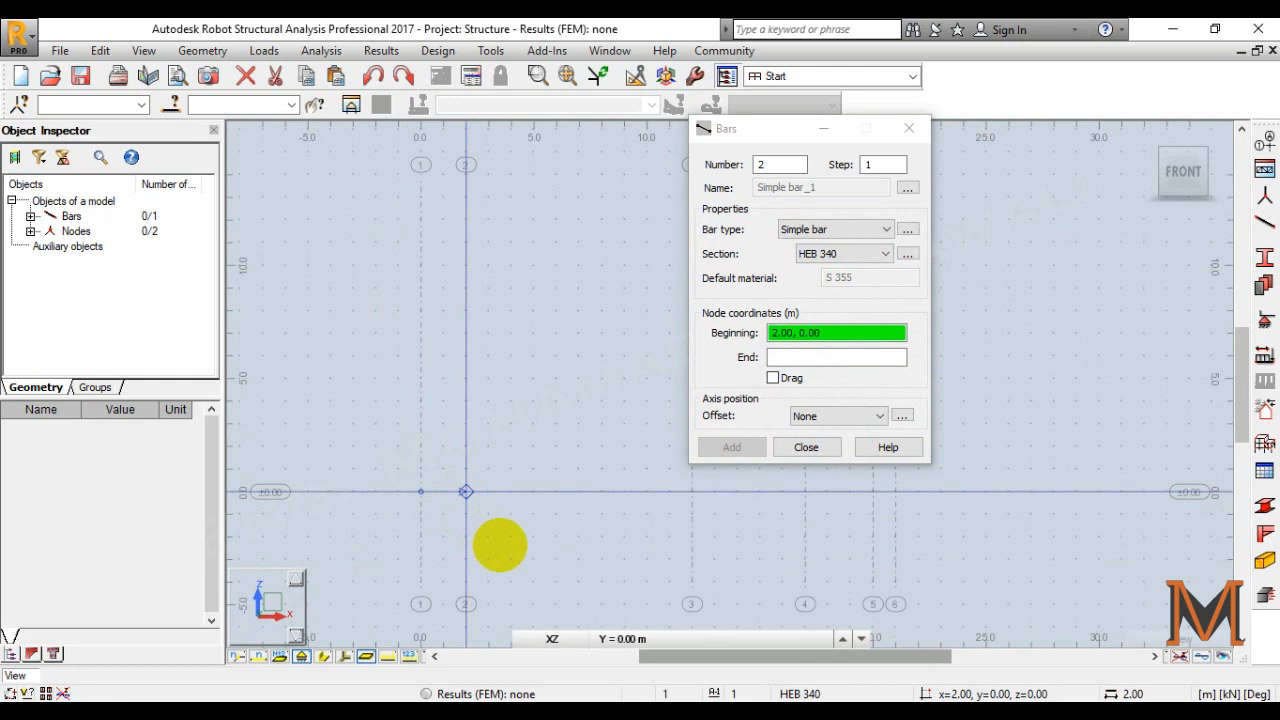
left_click(784, 380)
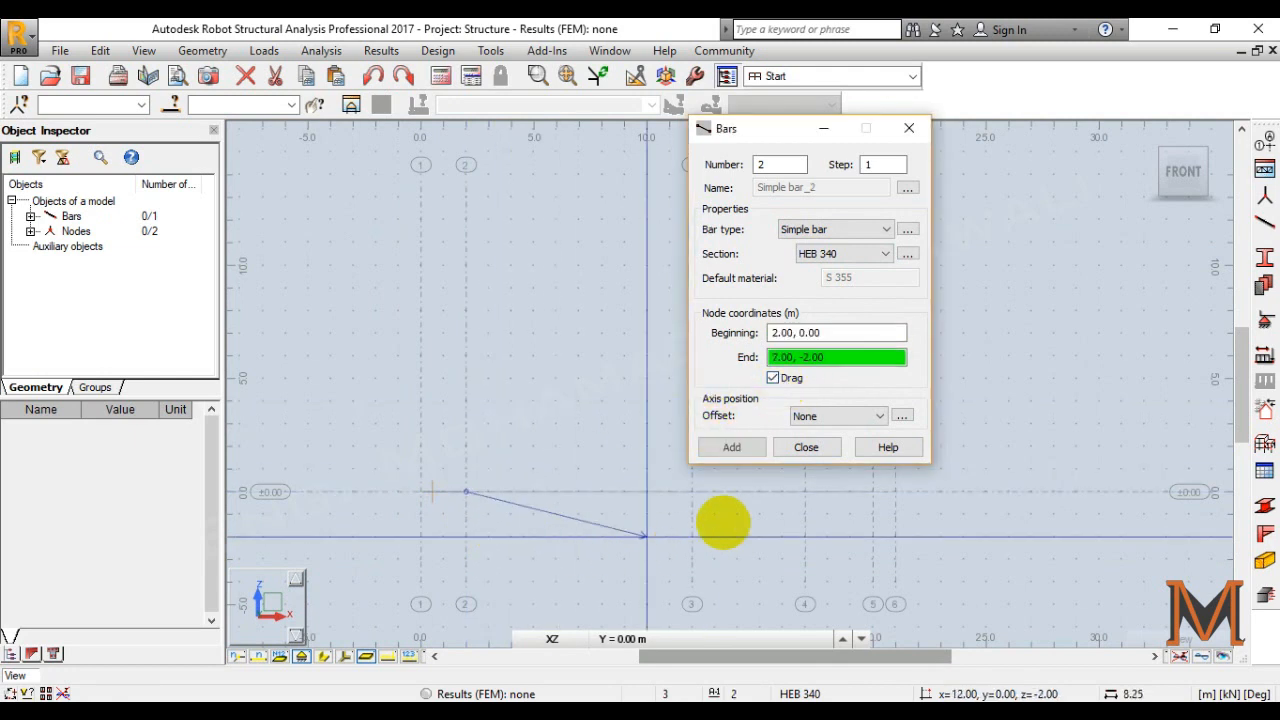
left_click(1074, 337)
left_click(772, 378)
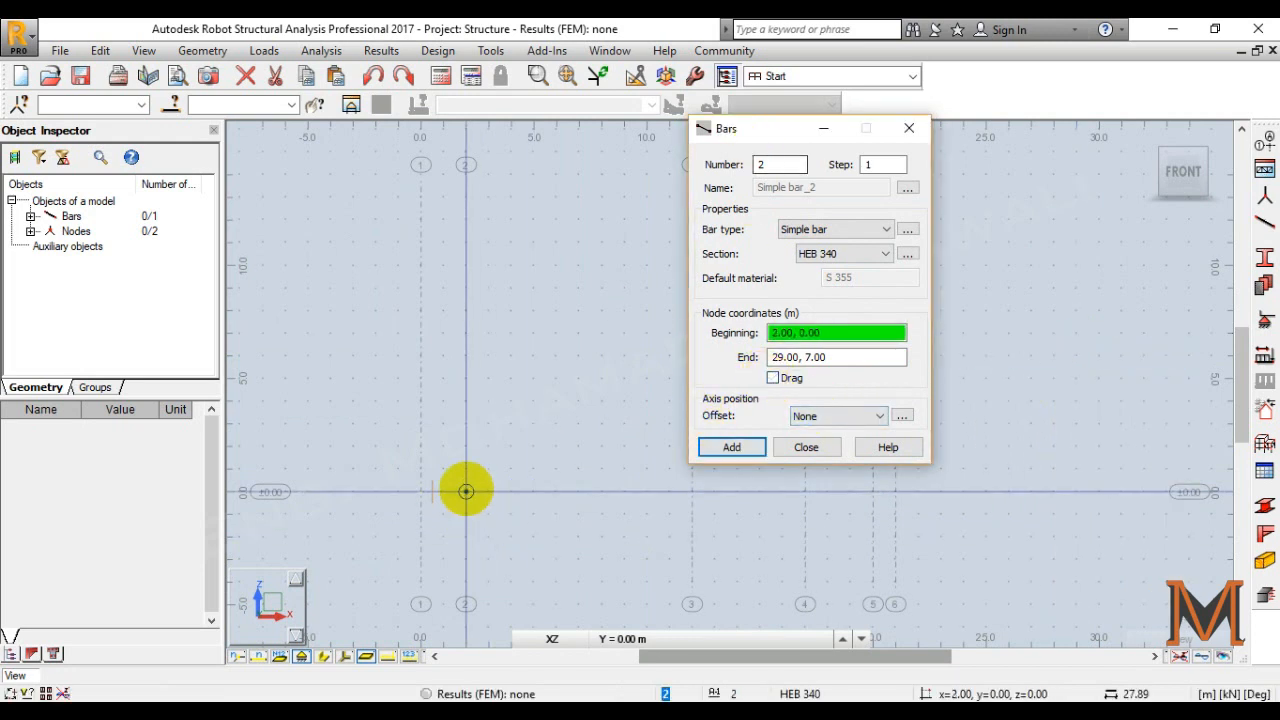
Draw the remaining bars along the ±0.00 level between axes 2–3, 3–4, 4–5 and 5–6, enabling Drag for the last two.
left_click(465, 491)
left_click(691, 491)
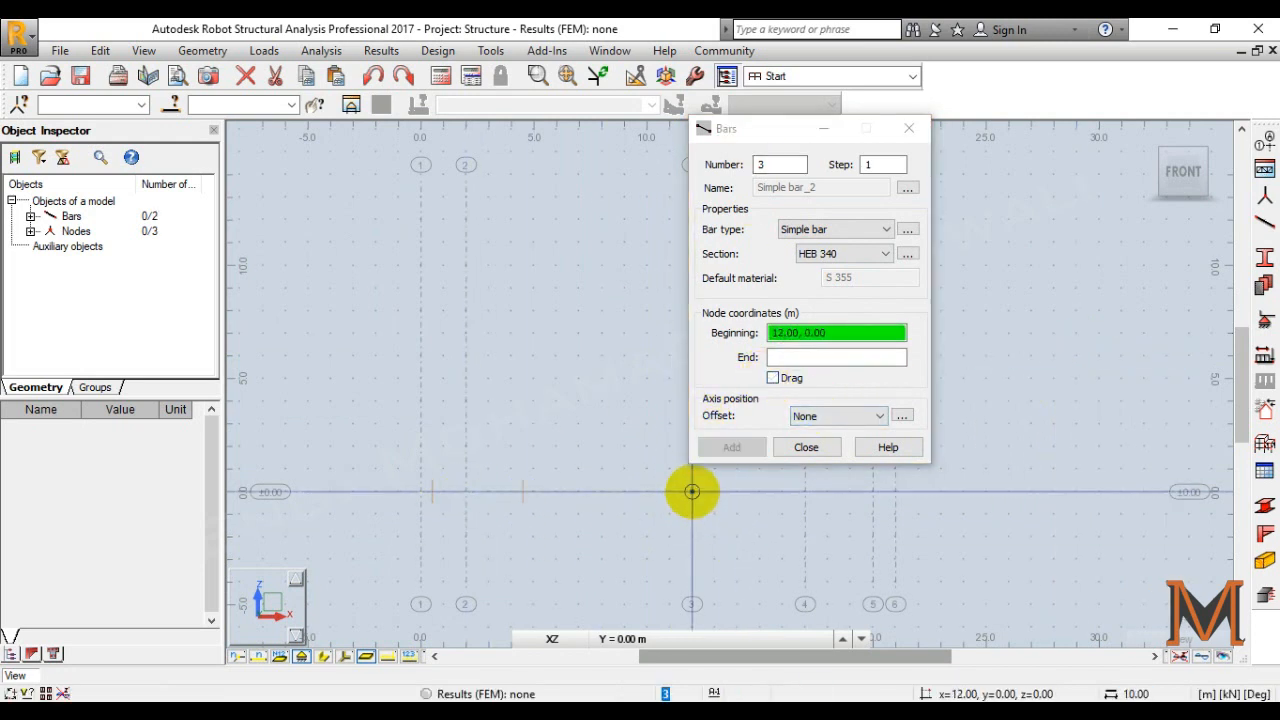
left_click(691, 491)
left_click(805, 491)
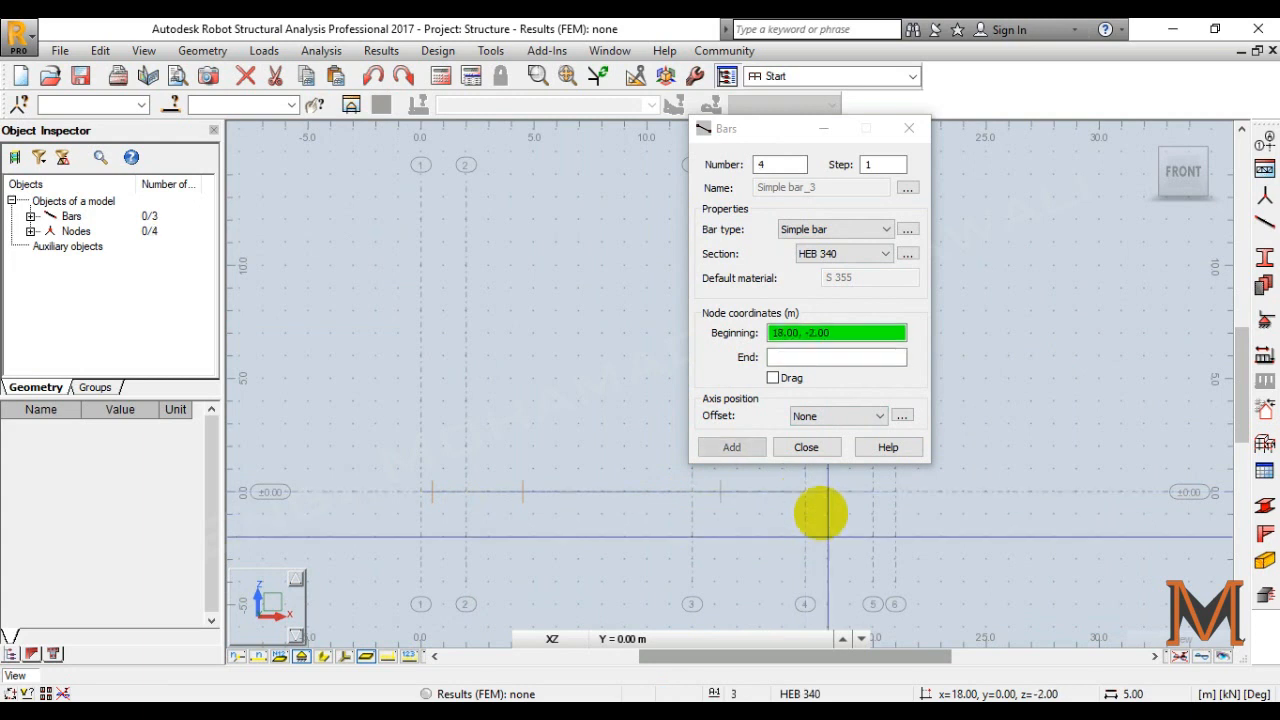
left_click(772, 378)
left_click(872, 491)
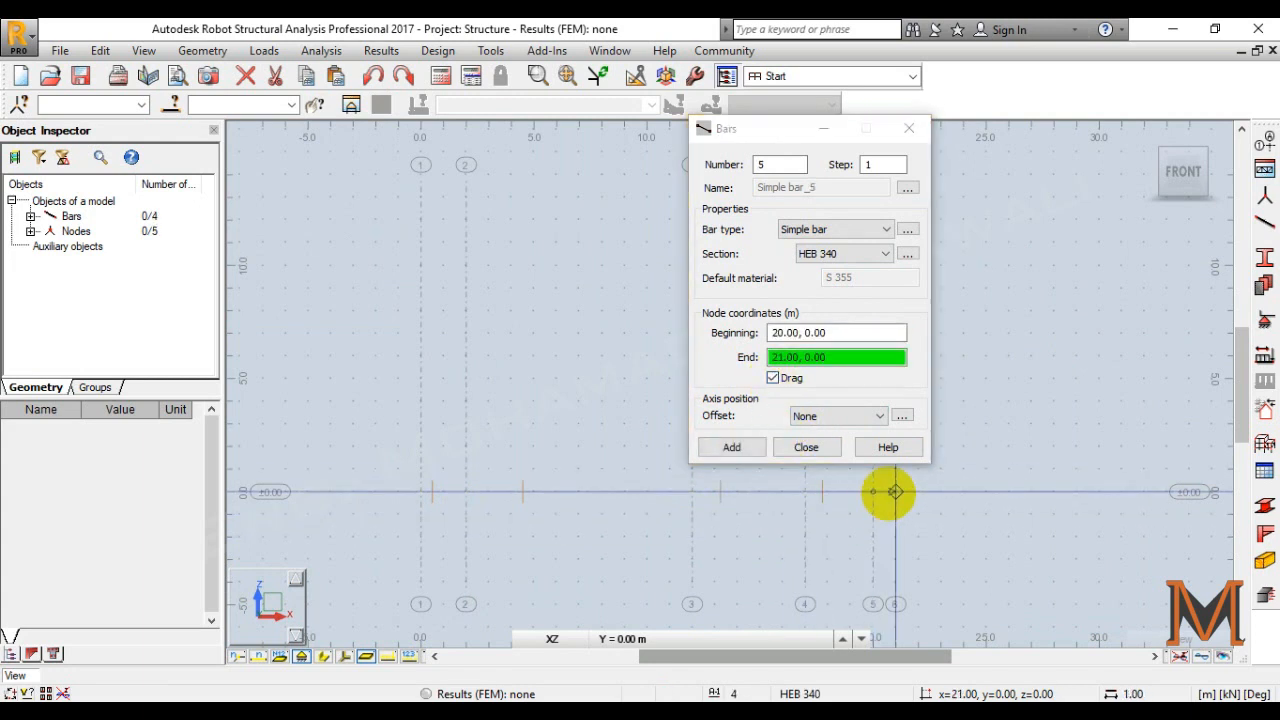
left_click(892, 491)
left_click(795, 450)
middle_click_drag(783, 280, 882, 252)
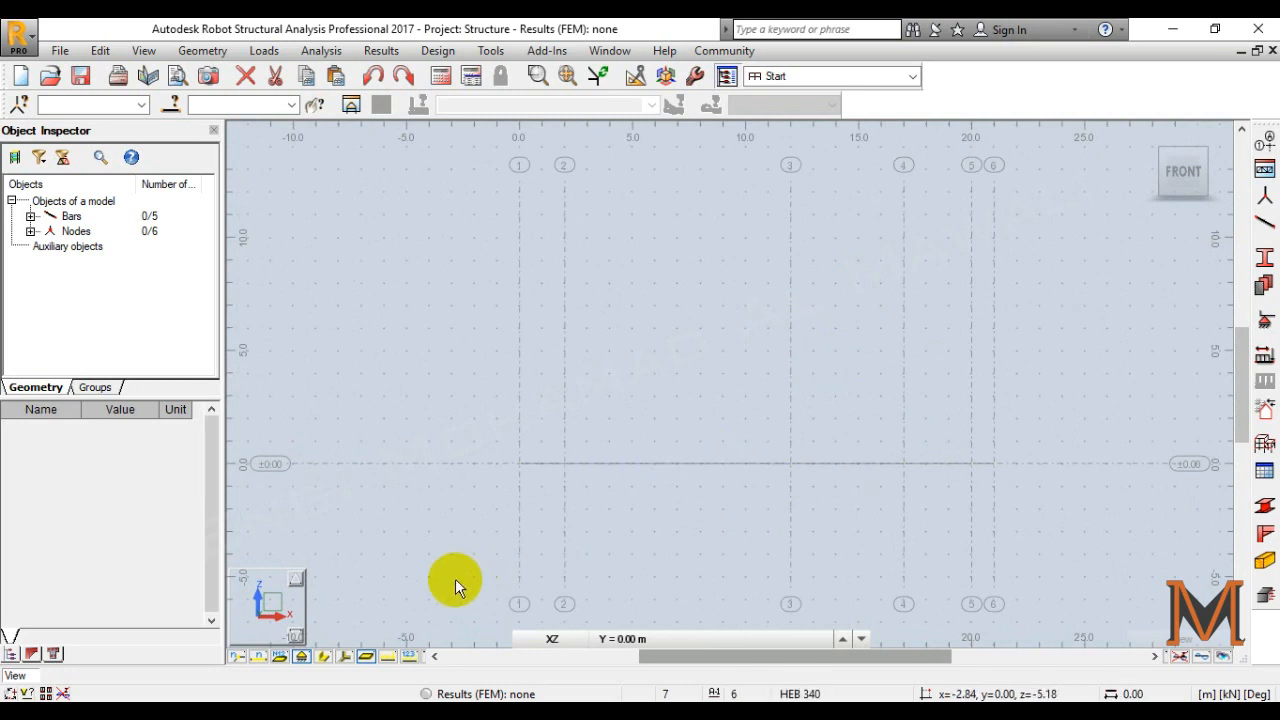
Display the section shapes and examine the HEB 340 beam in a 3D view.
left_click(324, 657)
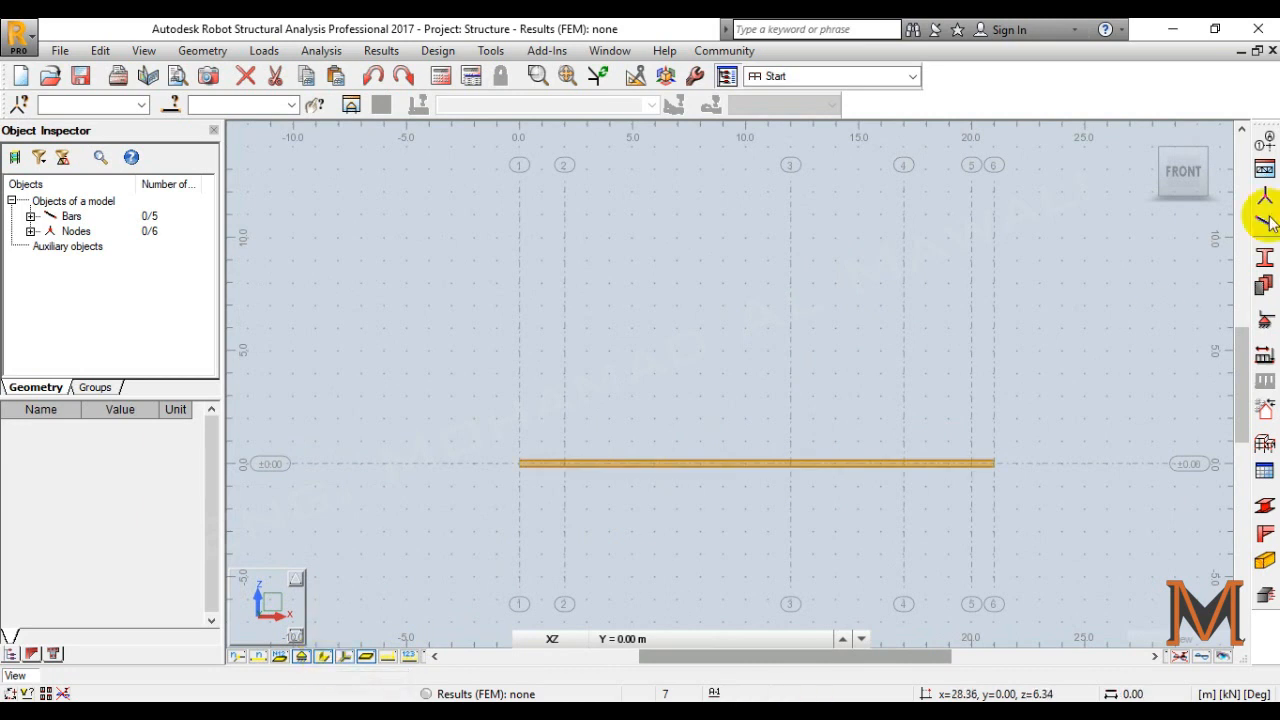
left_click(1147, 137)
right_click(912, 290)
left_click(914, 324)
scroll(1158, 481, "up", 3)
scroll(1158, 481, "up", 3)
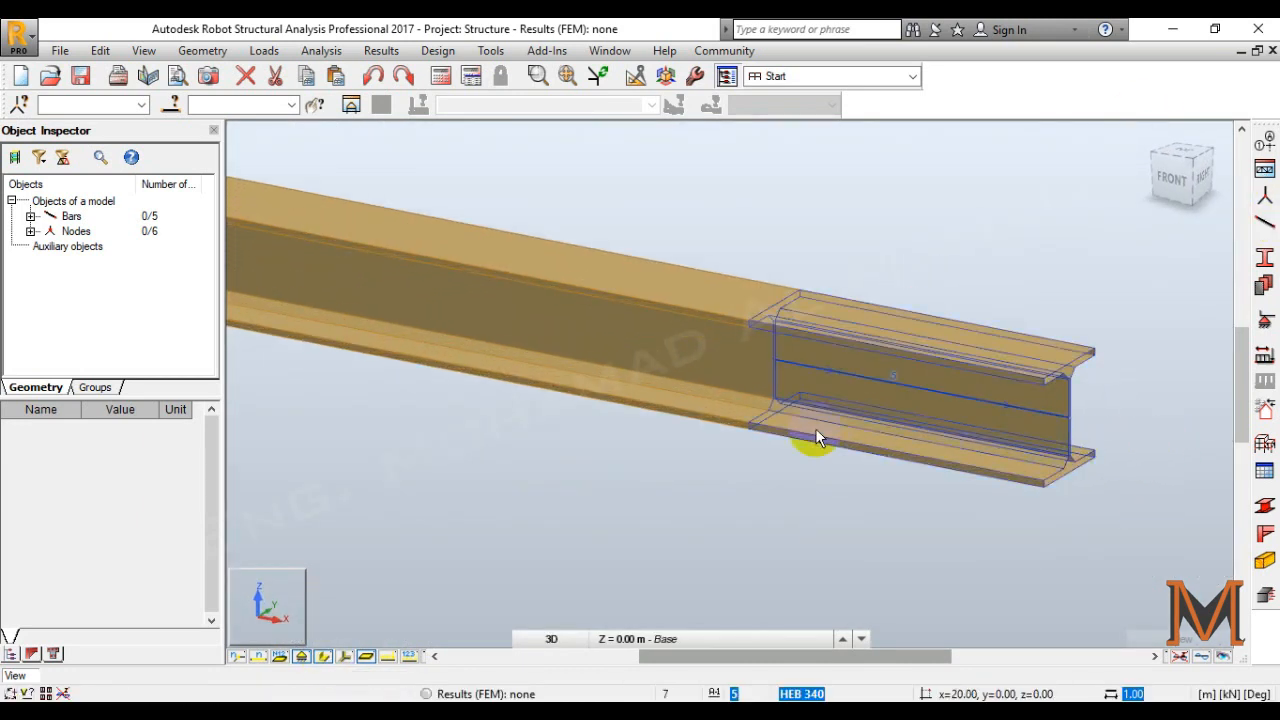
scroll(891, 457, "down", 3)
scroll(655, 492, "down", 3)
middle_click_drag(655, 492, 959, 495)
middle_click_drag(656, 446, 1023, 504)
middle_click_drag(520, 449, 571, 417)
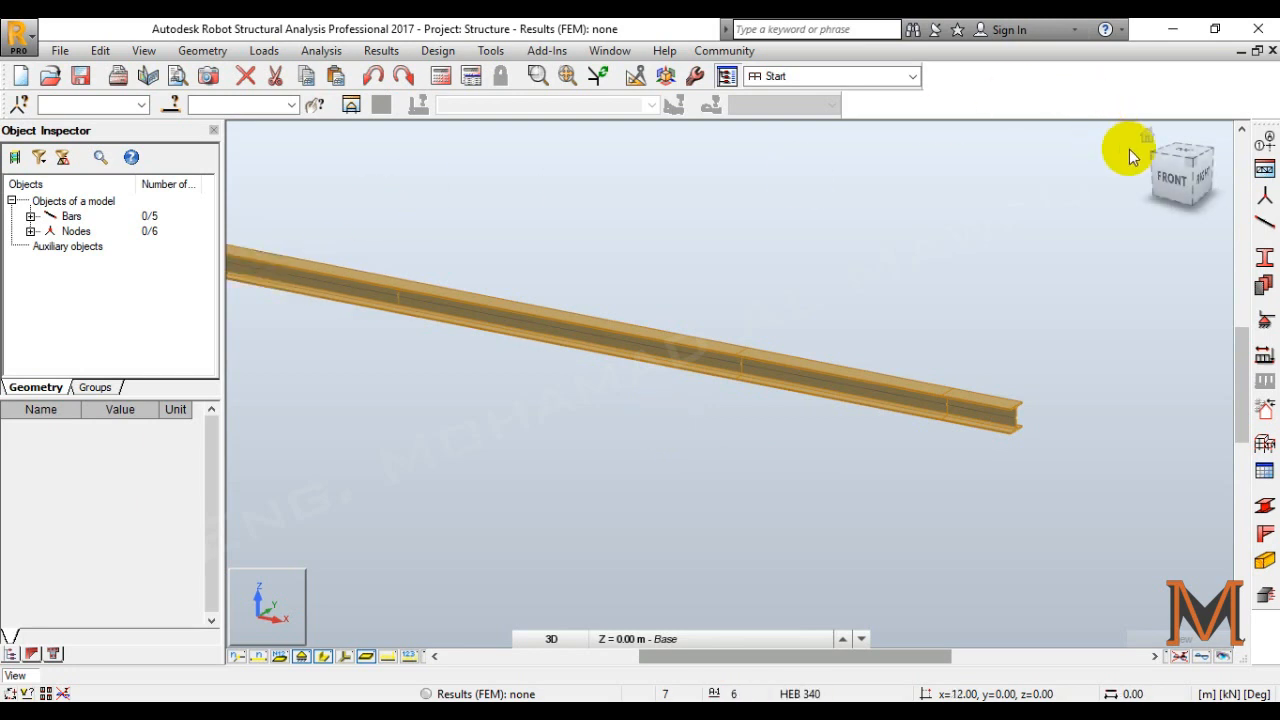
Return the model to the front view and work in the XZ plane.
left_click(1168, 176)
left_click(556, 638)
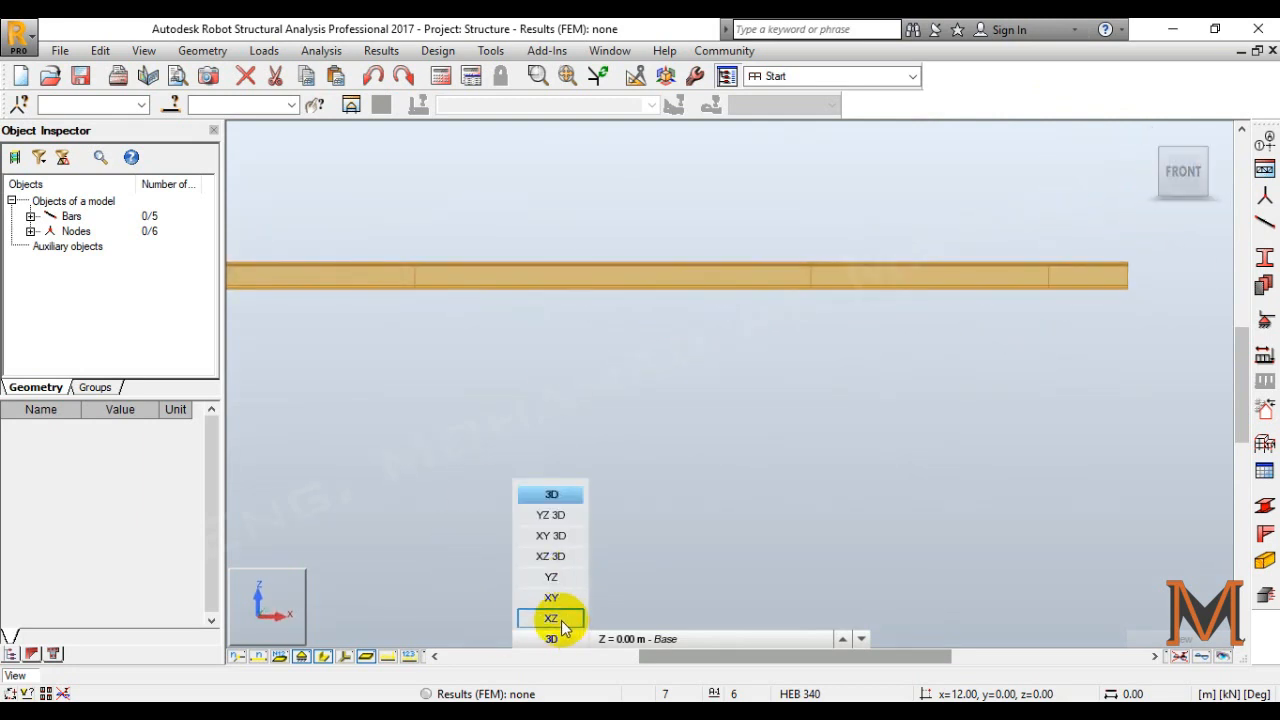
left_click(558, 617)
middle_click_drag(633, 414, 905, 421)
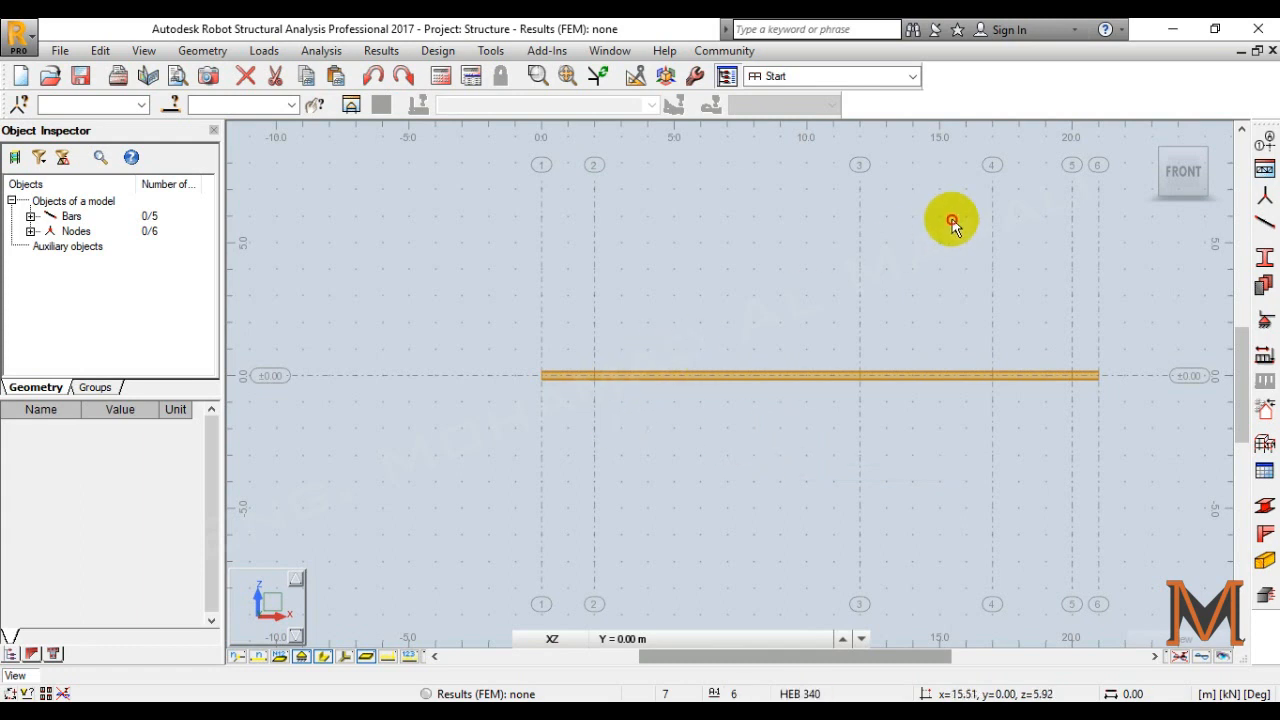
Try a crossing selection across the middle bars and an enclosing window selection around the first bar, and clear the selection.
left_click_drag(918, 237, 755, 414)
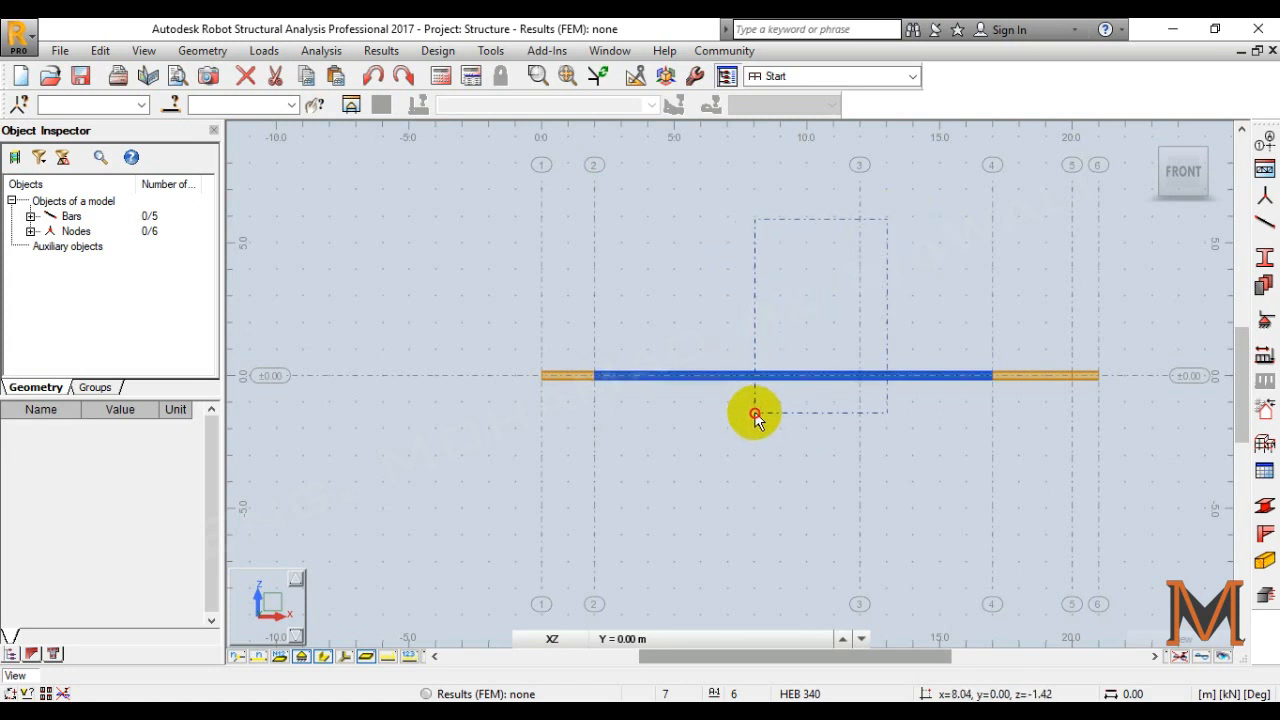
left_click_drag(755, 414, 814, 254)
left_click_drag(460, 285, 708, 418)
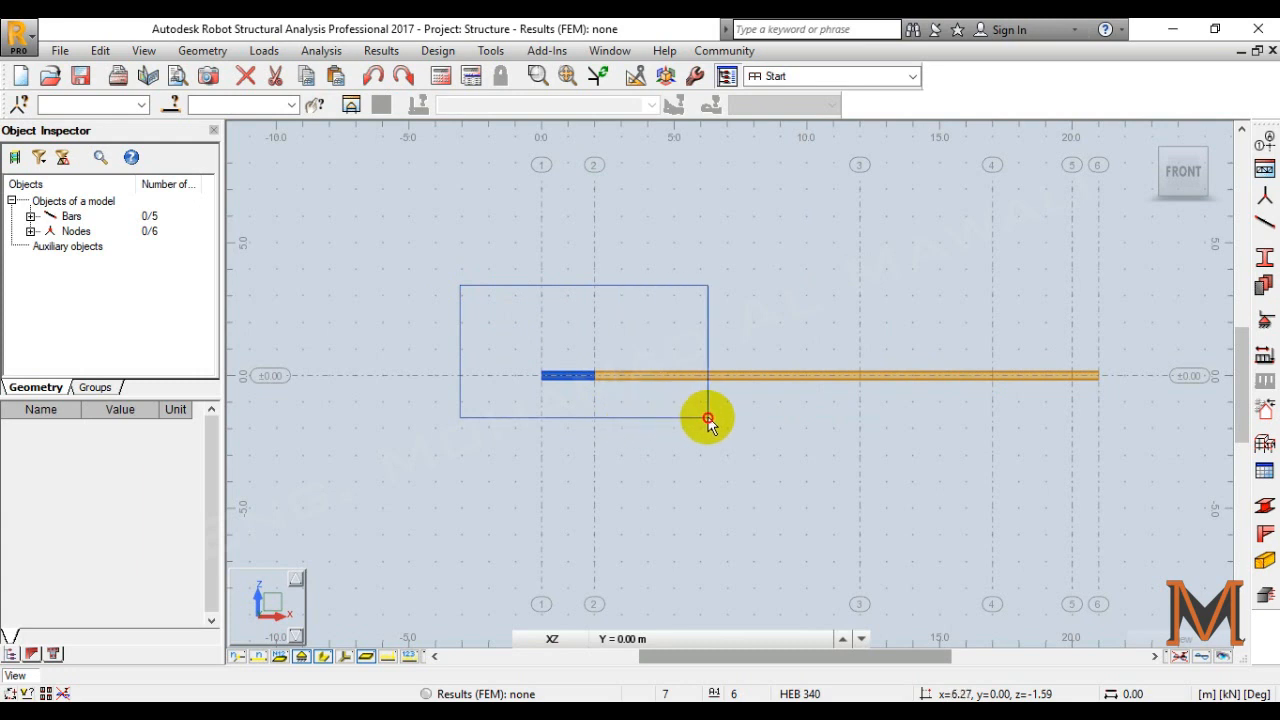
left_click(683, 263)
Assign Pinned nodal supports to the five beam nodes at axes 1 to 5, excluding the free end at axis 6.
scroll(551, 352, "up", 3)
left_click_drag(497, 338, 548, 426)
left_click_drag(589, 360, 657, 441, "ctrl")
scroll(922, 485, "up", 1)
middle_click_drag(920, 485, 491, 485)
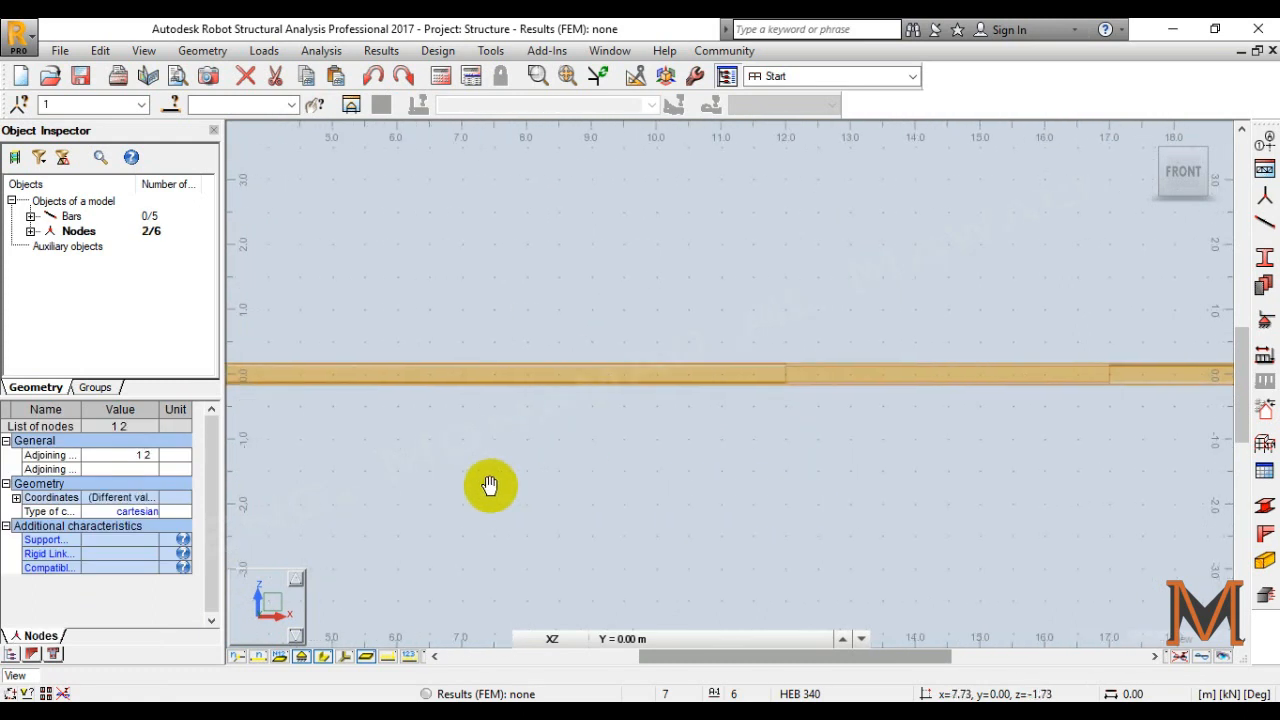
left_click_drag(743, 346, 794, 403, "ctrl")
middle_click_drag(971, 434, 551, 434)
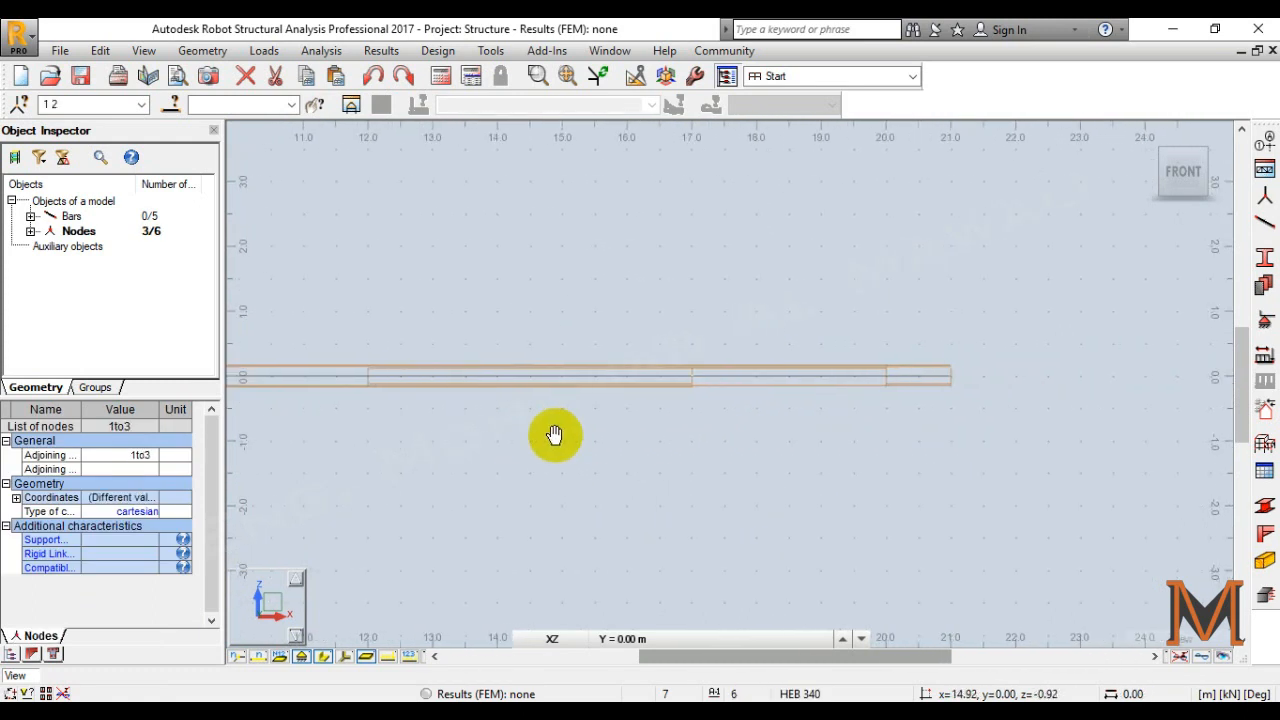
left_click_drag(679, 372, 704, 401, "ctrl")
left_click_drag(869, 339, 920, 419, "ctrl")
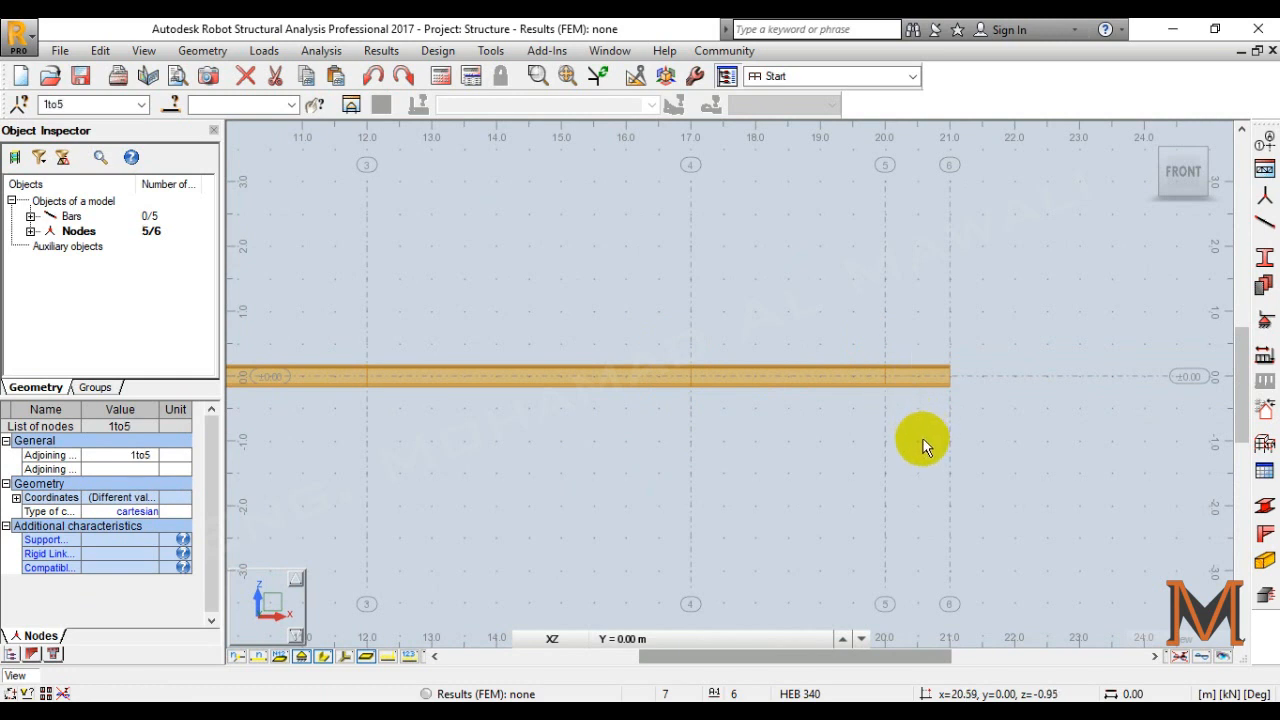
left_click(1266, 320)
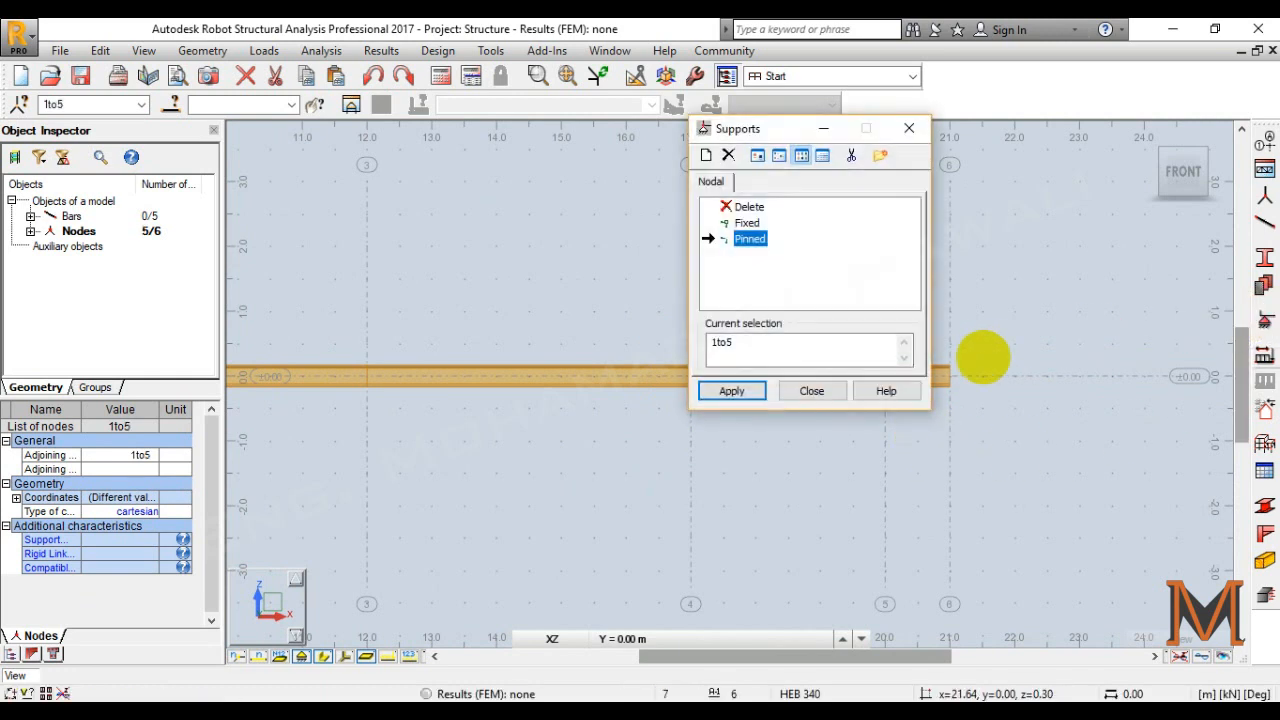
left_click(744, 395)
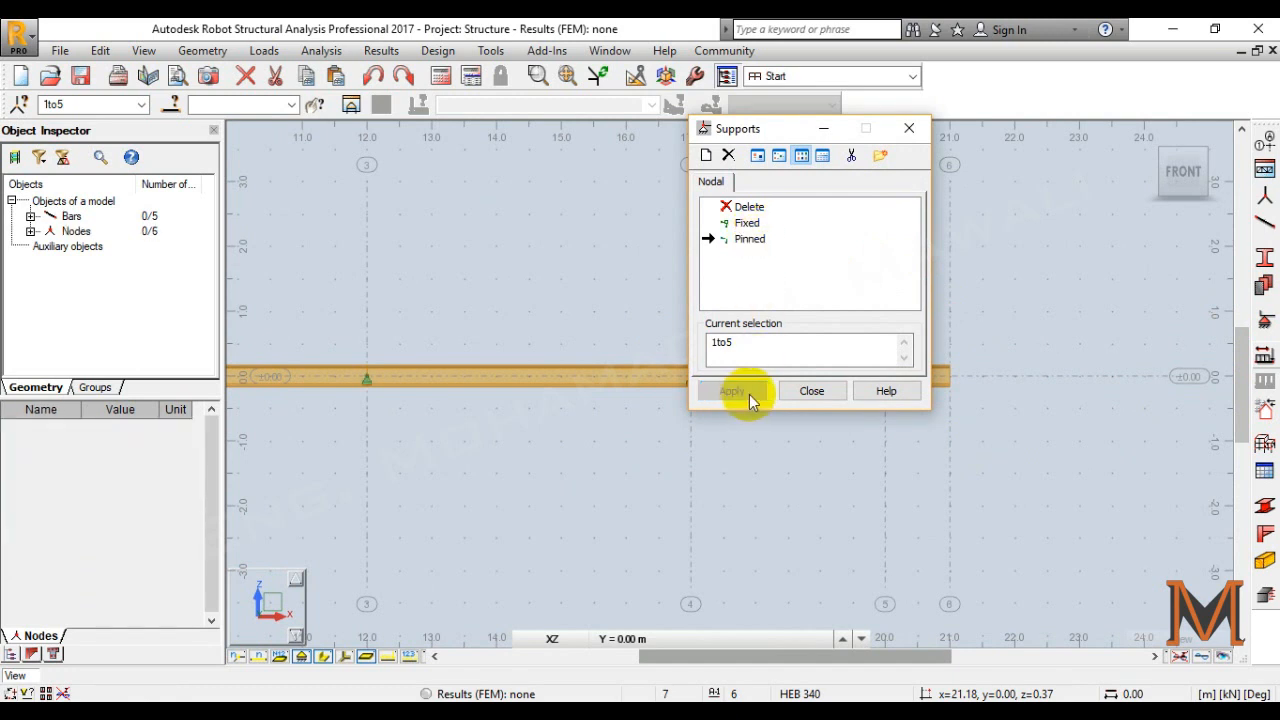
left_click(830, 392)
Turn off the section shape display so the whole beam is drawn as a line with its supports.
scroll(635, 462, "down", 2)
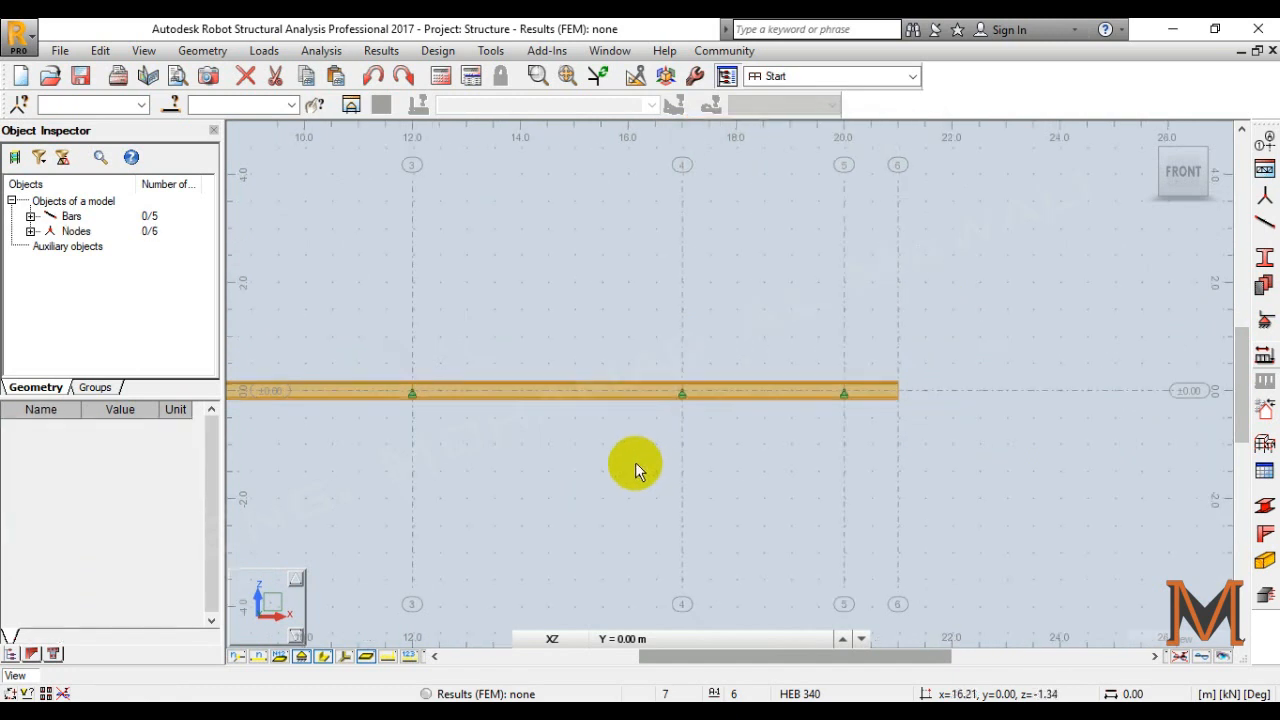
left_click(328, 656)
middle_click_drag(448, 462, 836, 462)
scroll(792, 475, "down", 3)
middle_click_drag(642, 482, 541, 482)
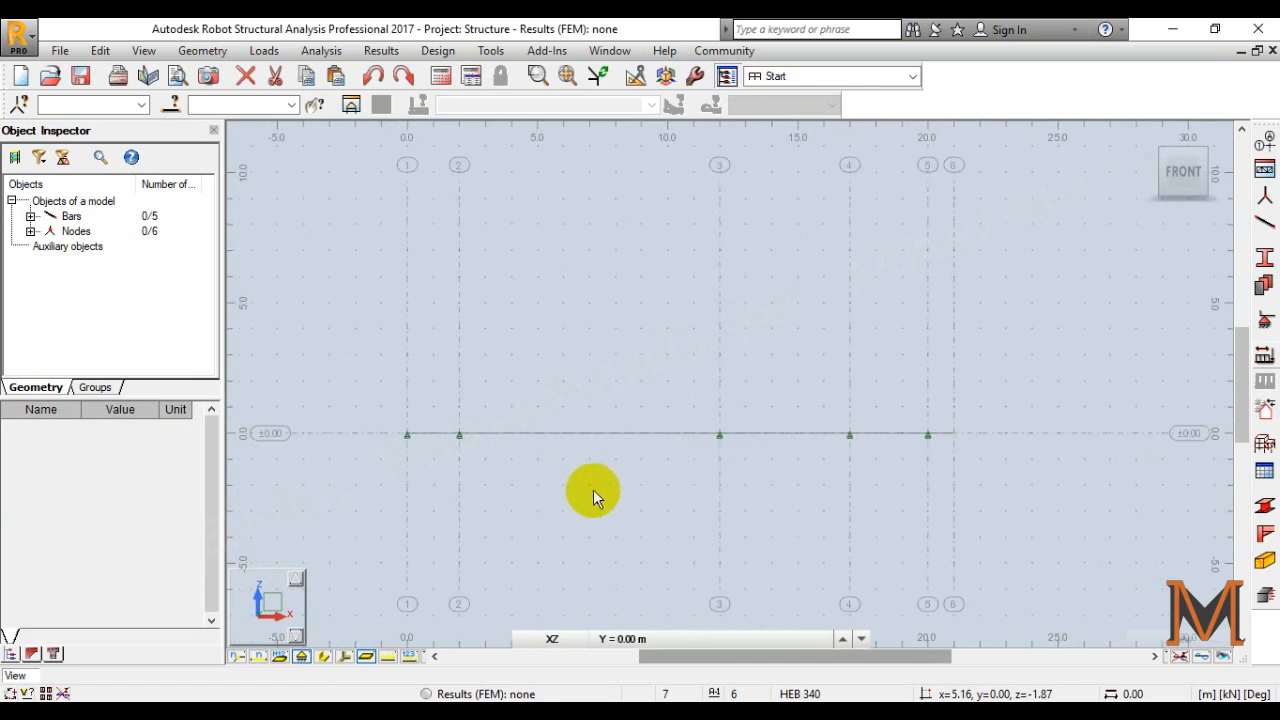
Turn the section shape display back on so the beam shows its HEB 340 profile.
scroll(599, 490, "up", 1)
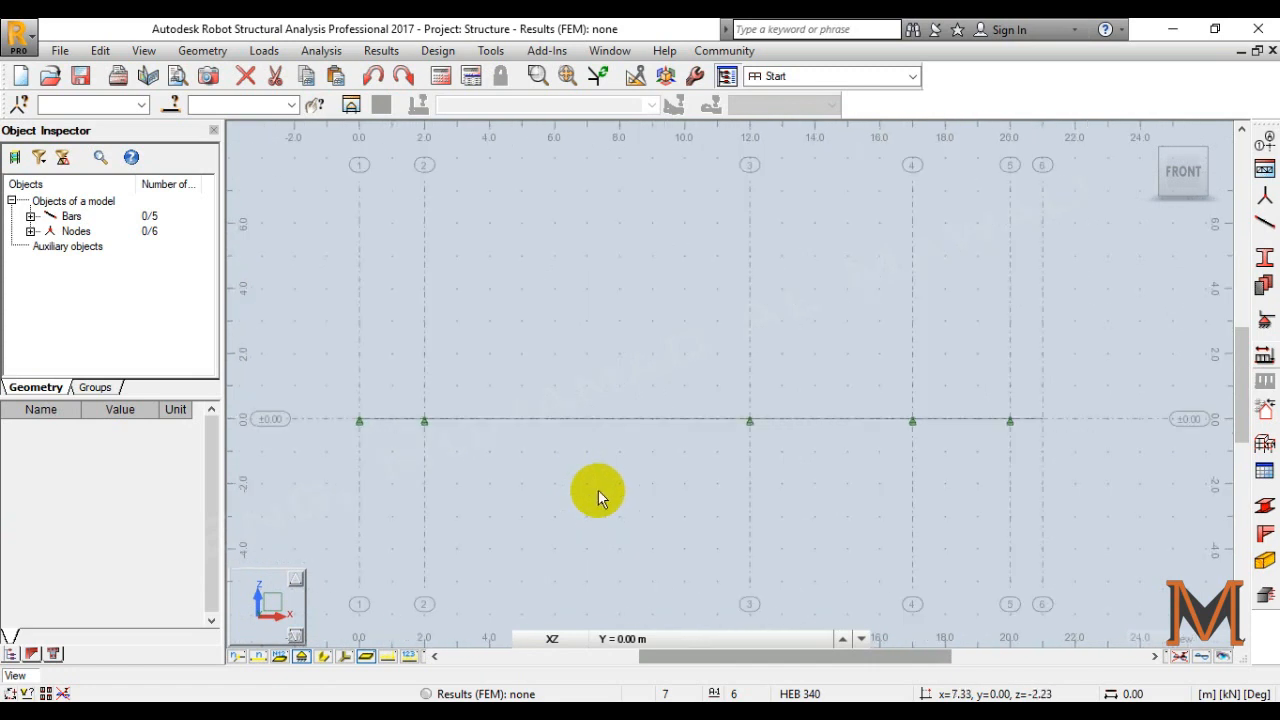
left_click(323, 656)
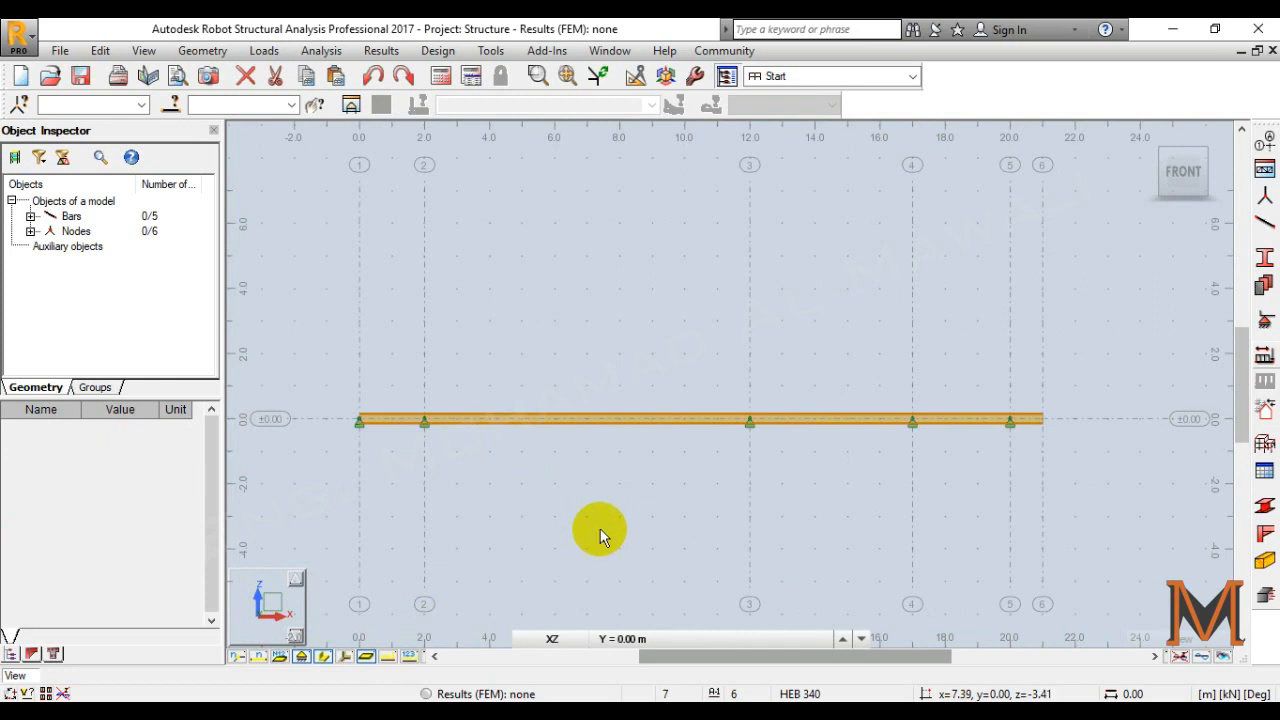
Define load case 1 with name and label DW, dead nature and Structural subnature.
left_click(263, 51)
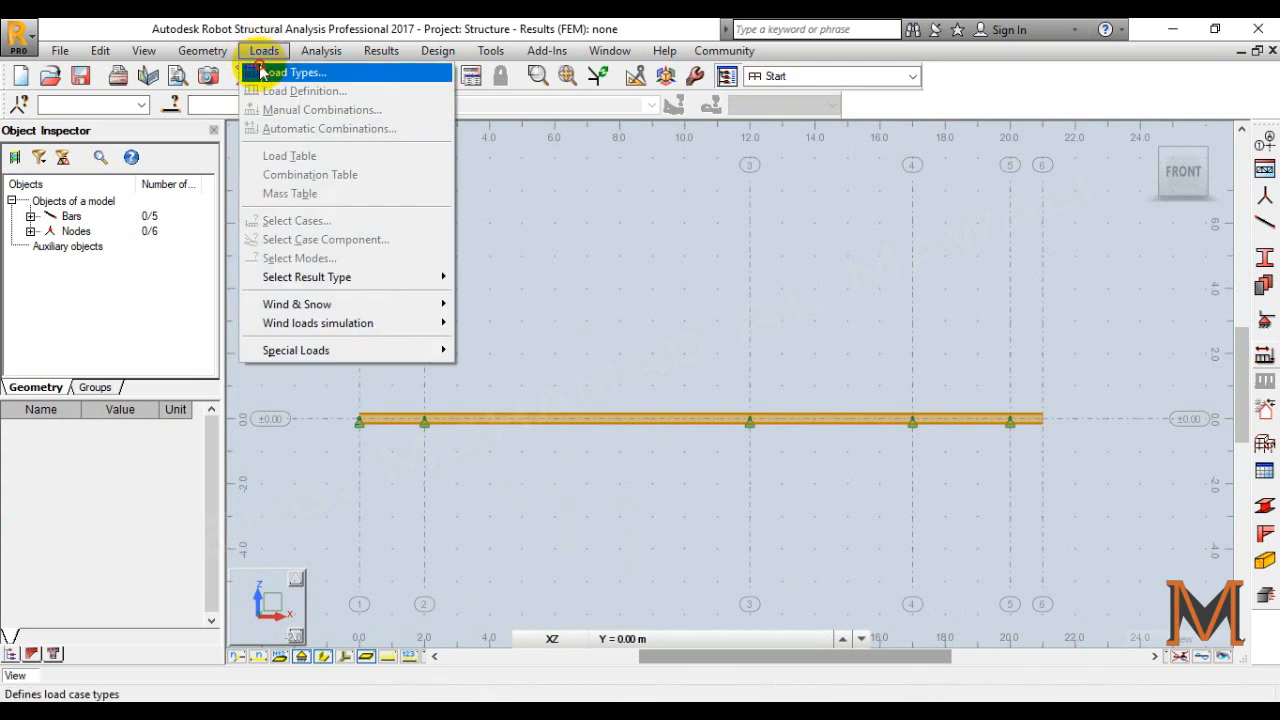
left_click(260, 72)
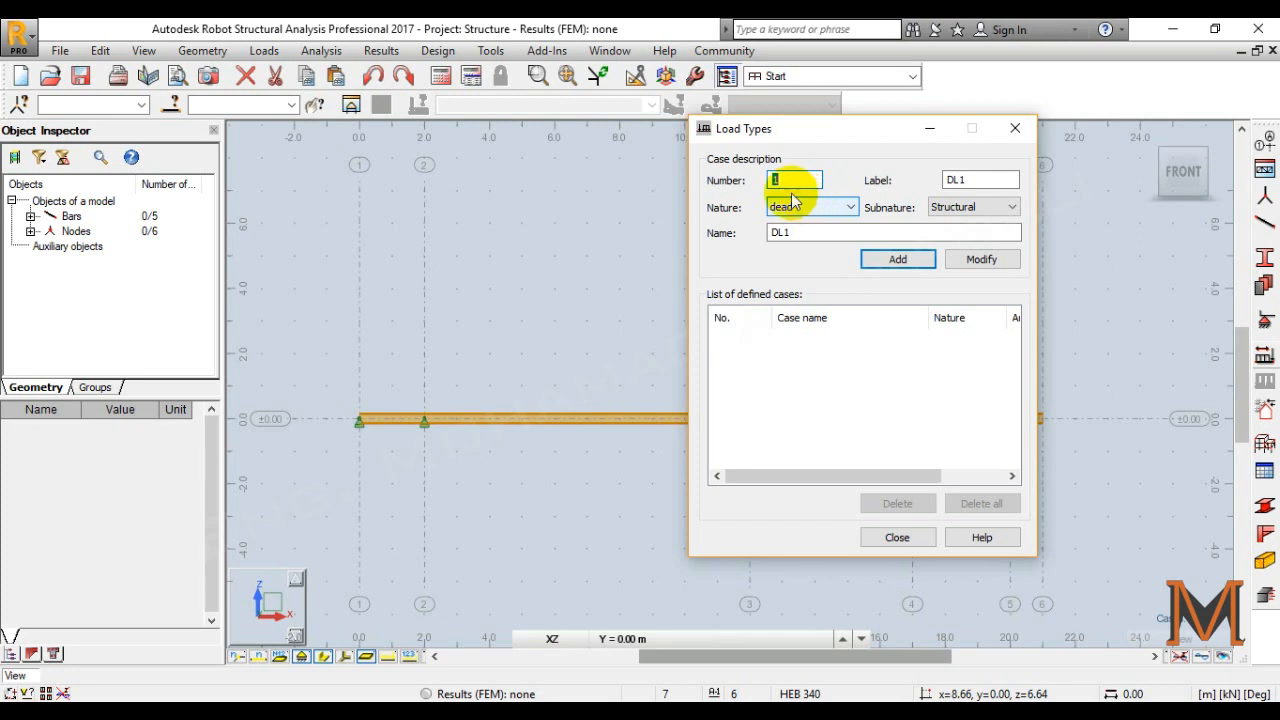
double_click(772, 232)
type("DW")
double_click(955, 179)
type("DW")
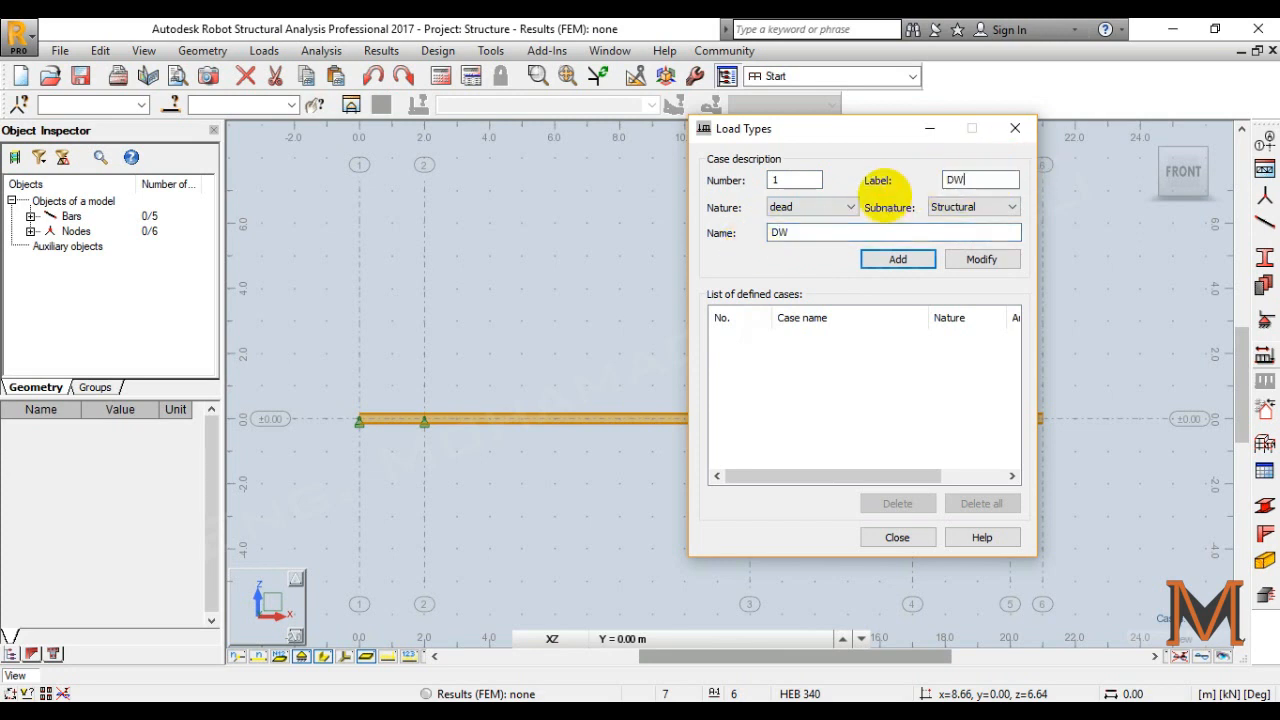
left_click(819, 208)
left_click(820, 213)
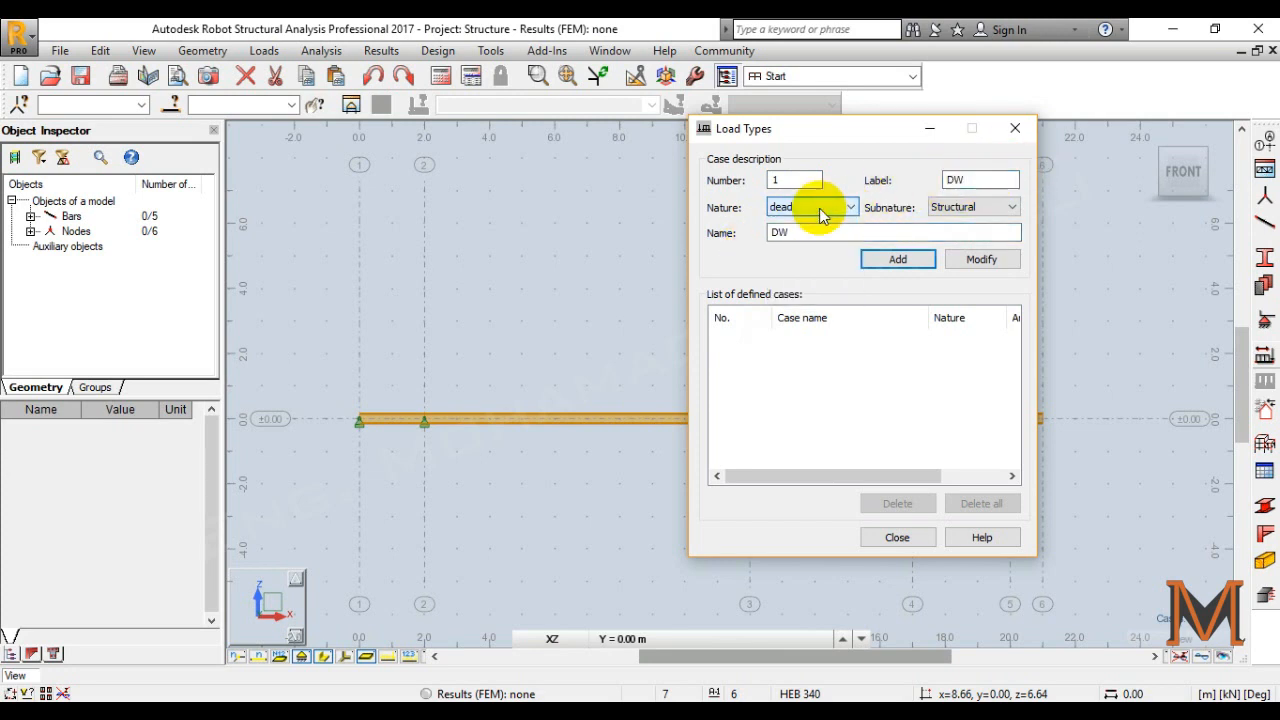
left_click(967, 207)
left_click(967, 210)
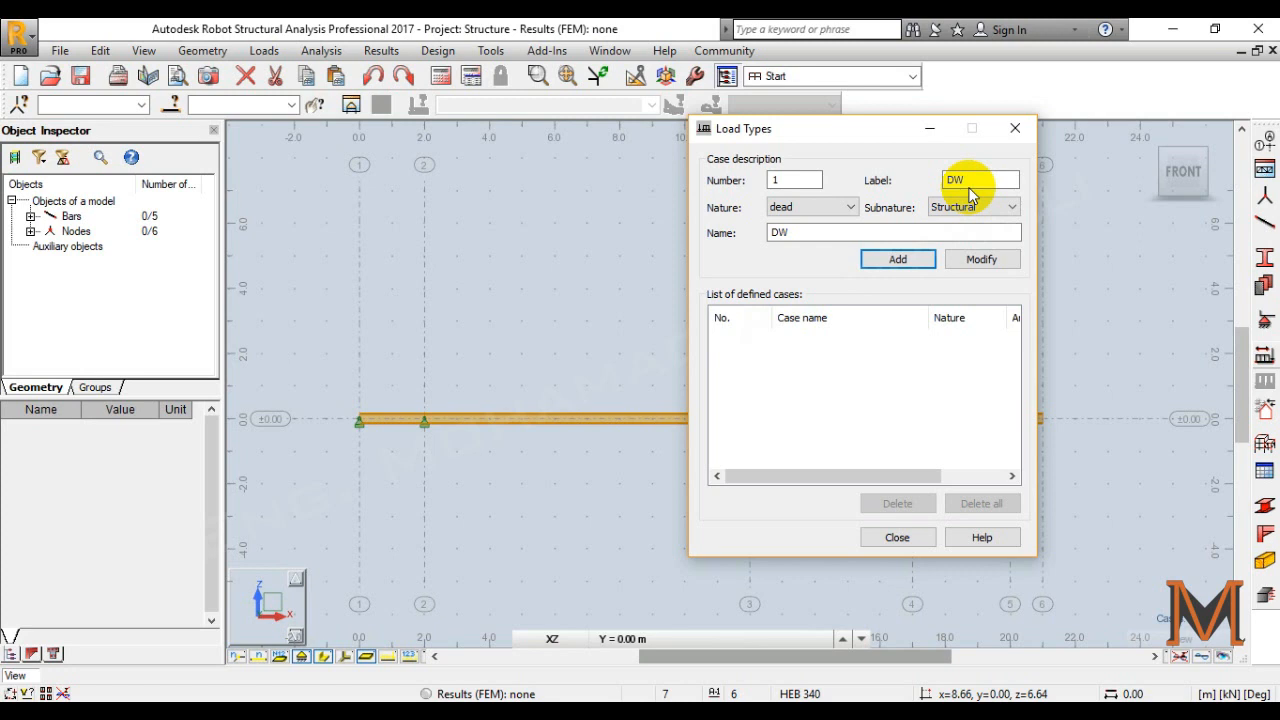
left_click(971, 187)
left_click(912, 265)
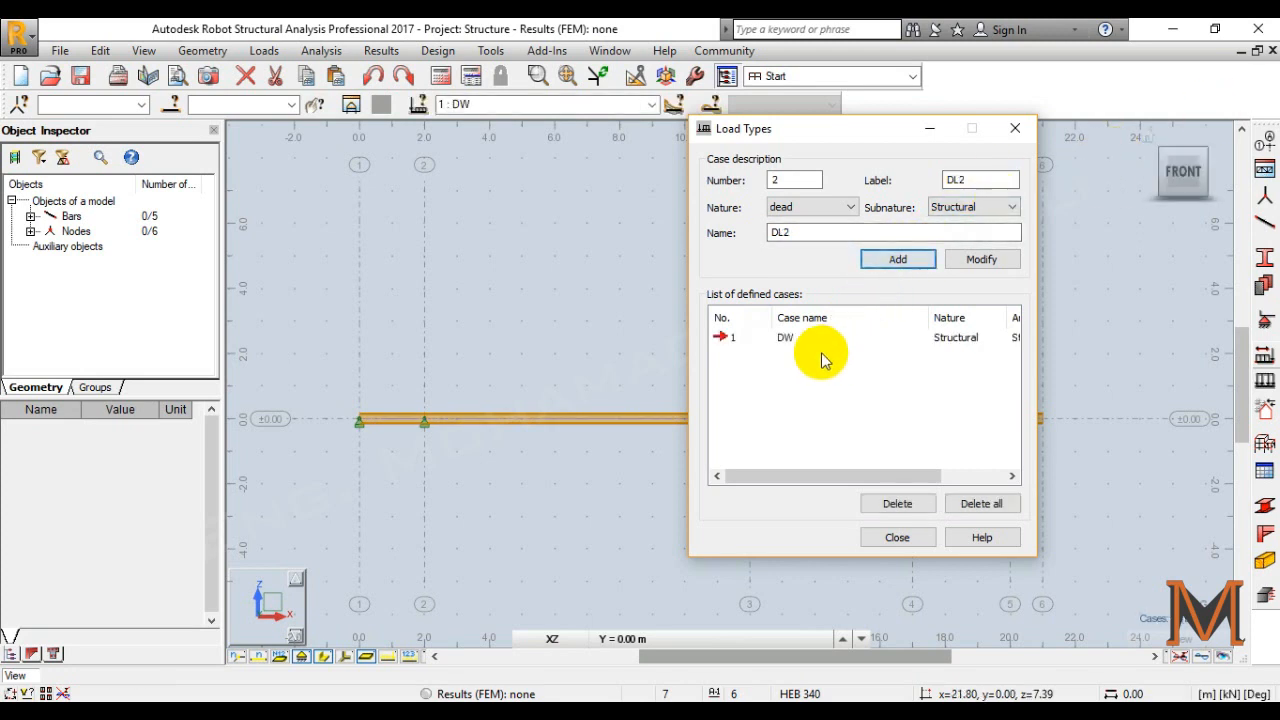
Define load case 2 with name and label LL, live nature and Category C subnature, and finish defining load types.
left_click(808, 207)
left_click(796, 236)
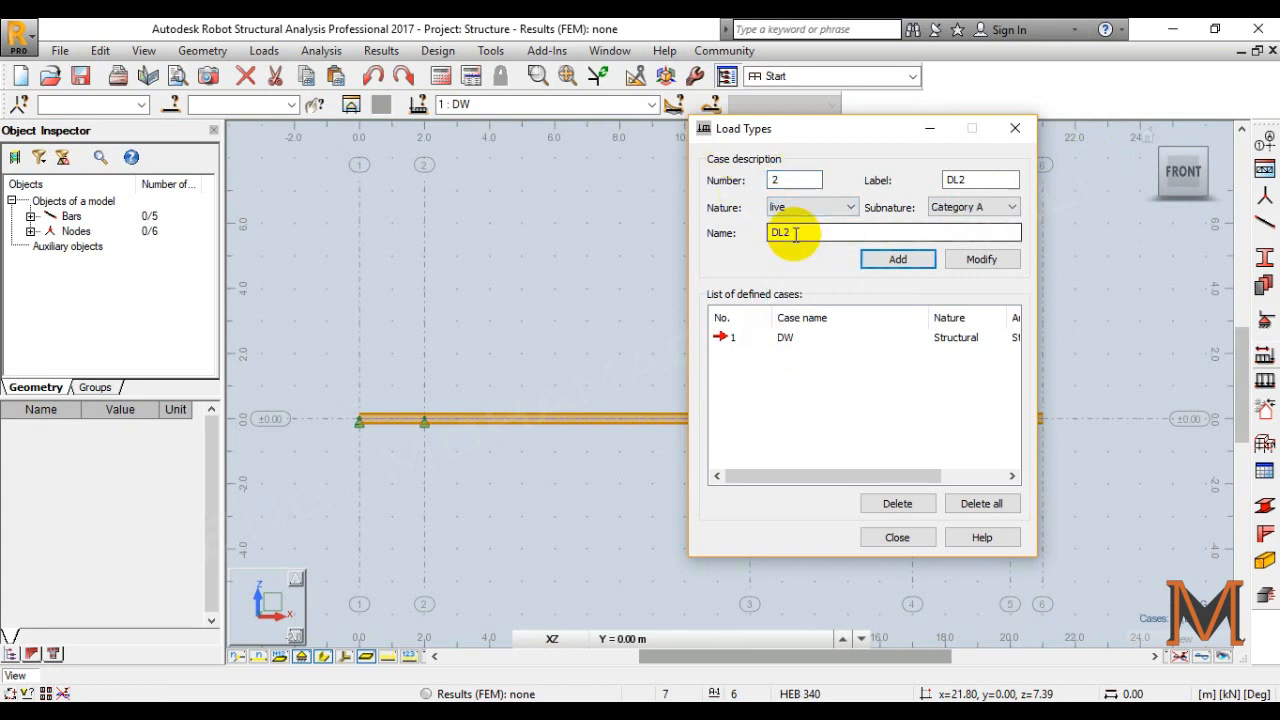
double_click(975, 182)
type("LL")
double_click(806, 234)
type("LL")
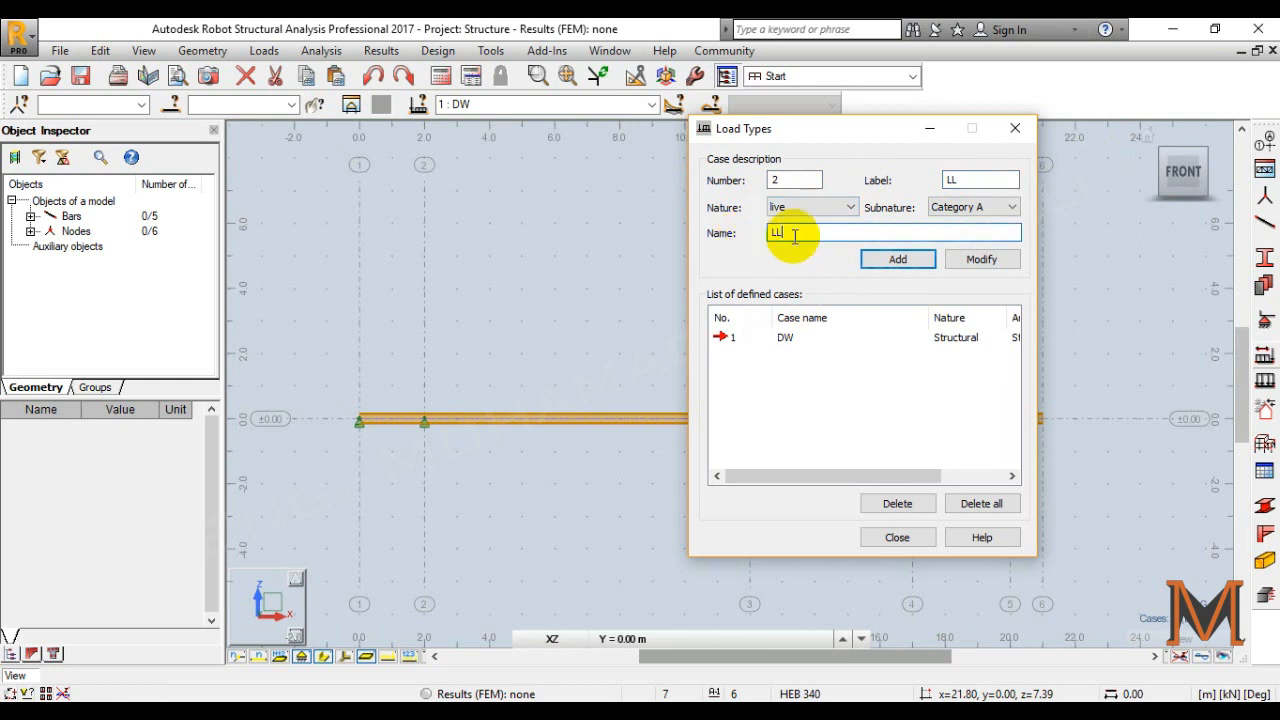
left_click(960, 207)
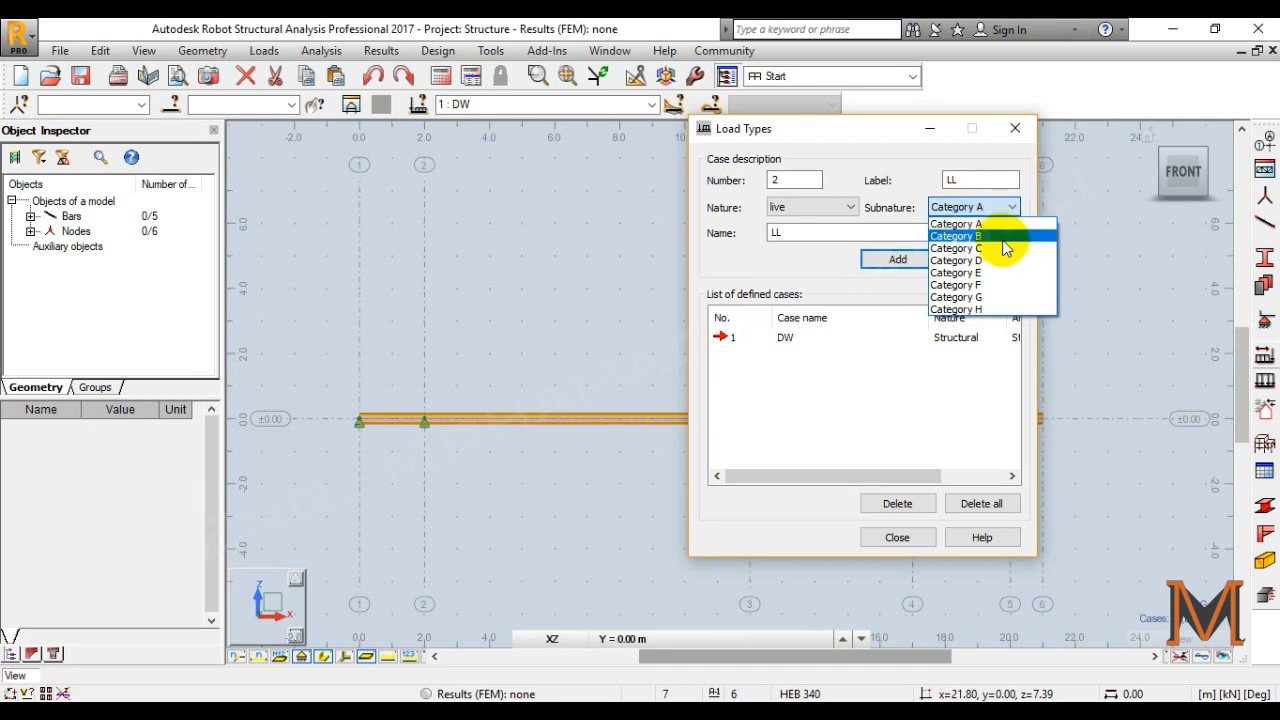
left_click(956, 248)
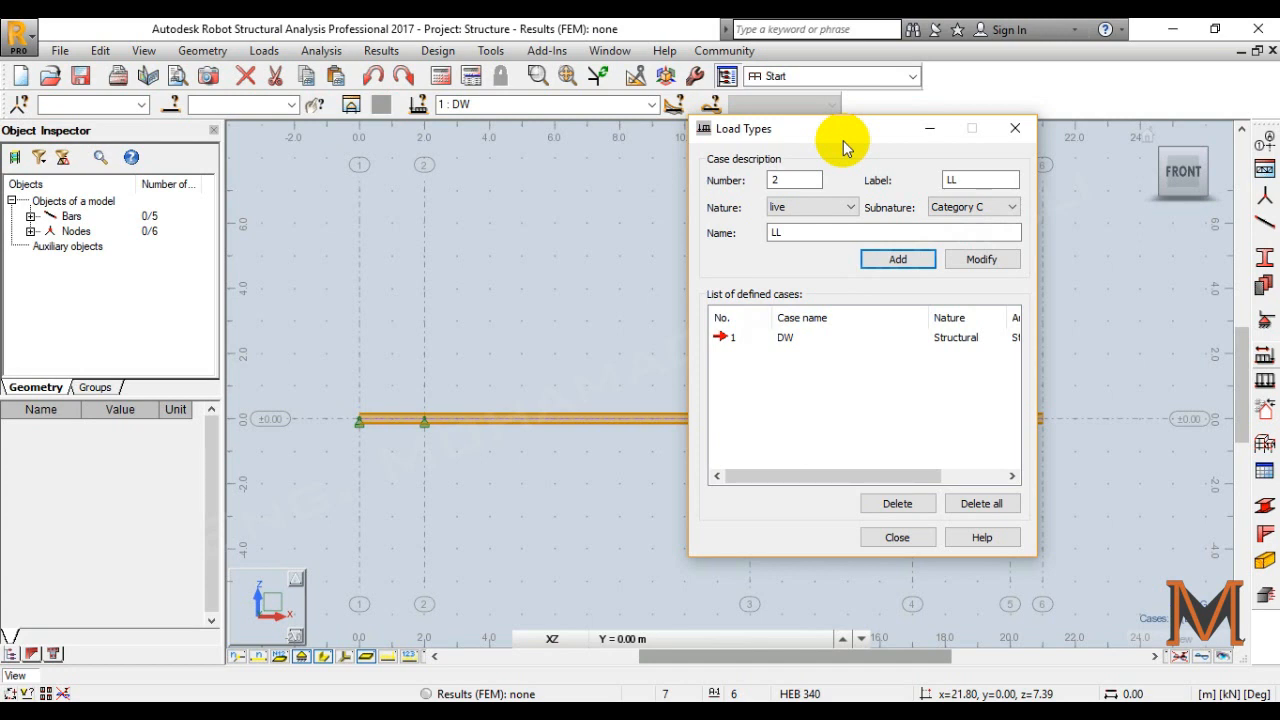
left_click(897, 259)
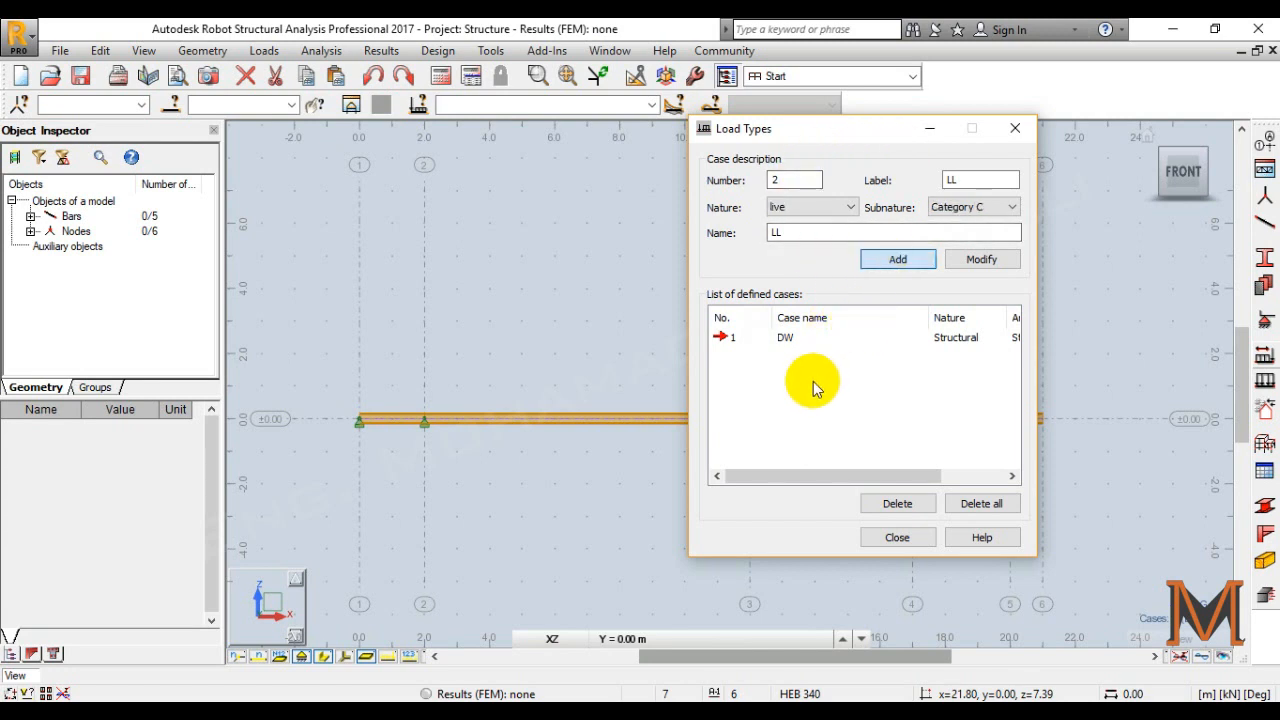
left_click(897, 537)
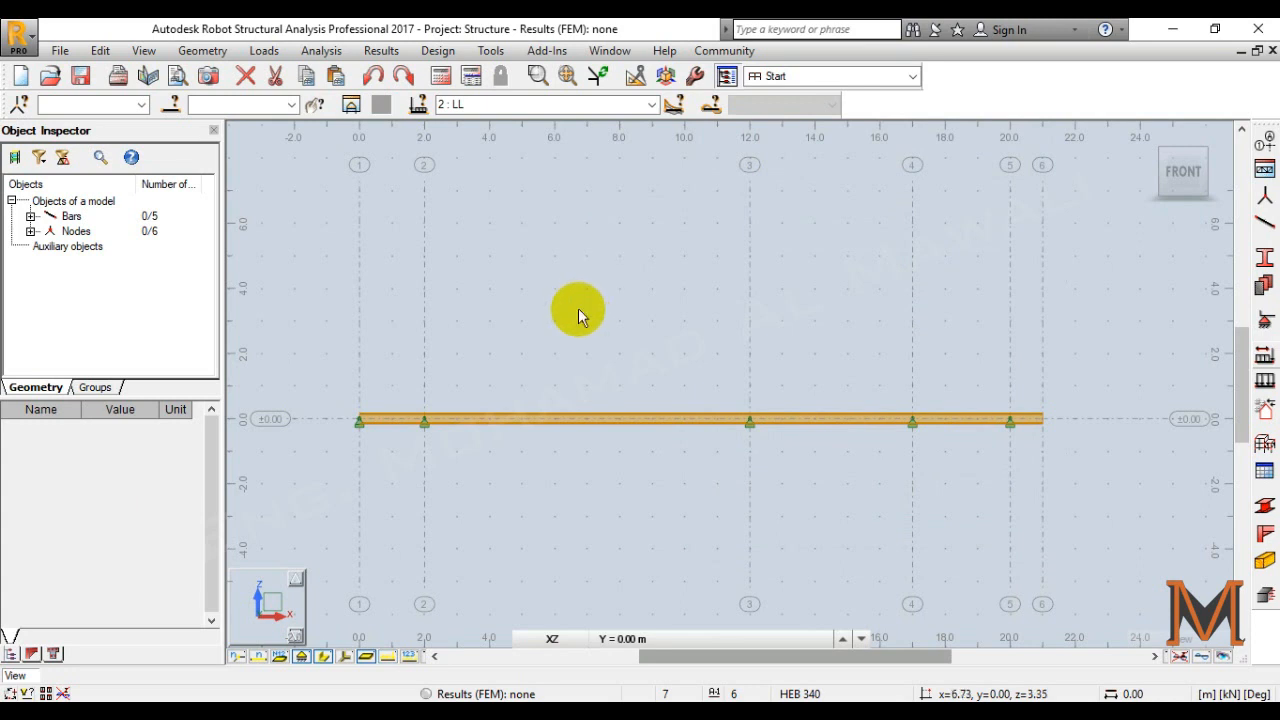
Select the beam bar between axes 2 and 3, open the bar load definition and make DW the active load case.
left_click(563, 416)
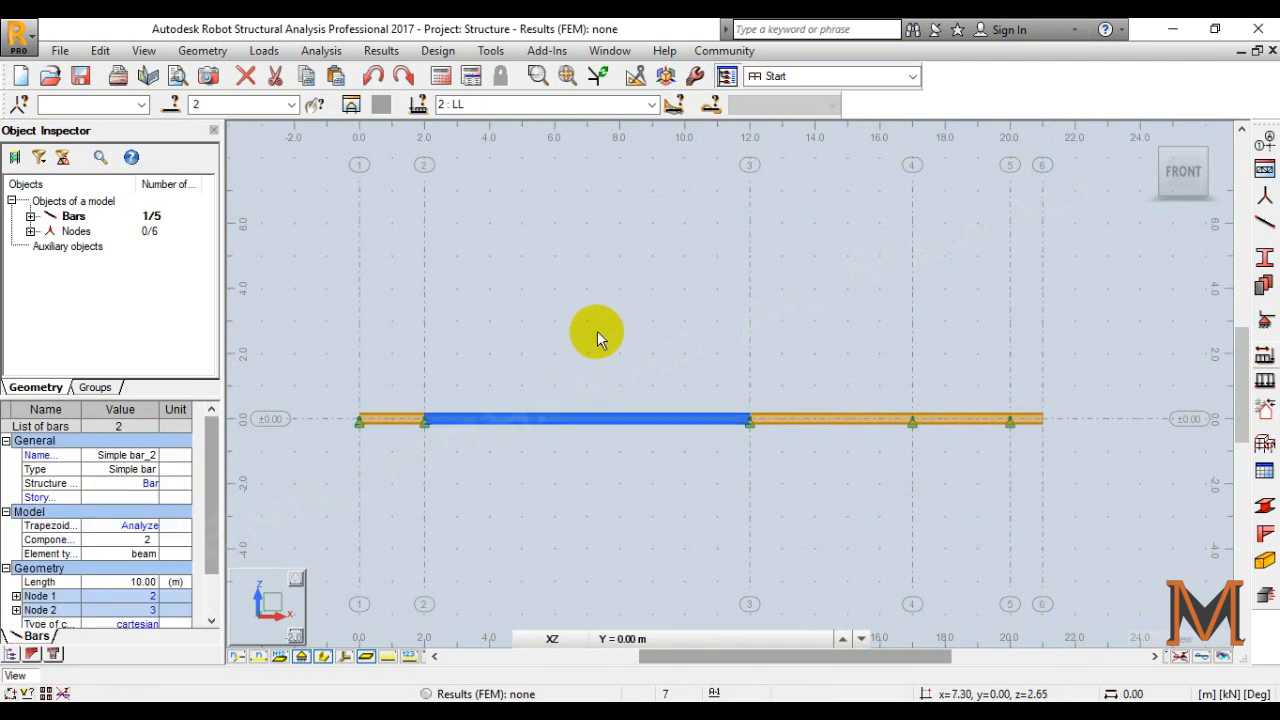
left_click(1265, 382)
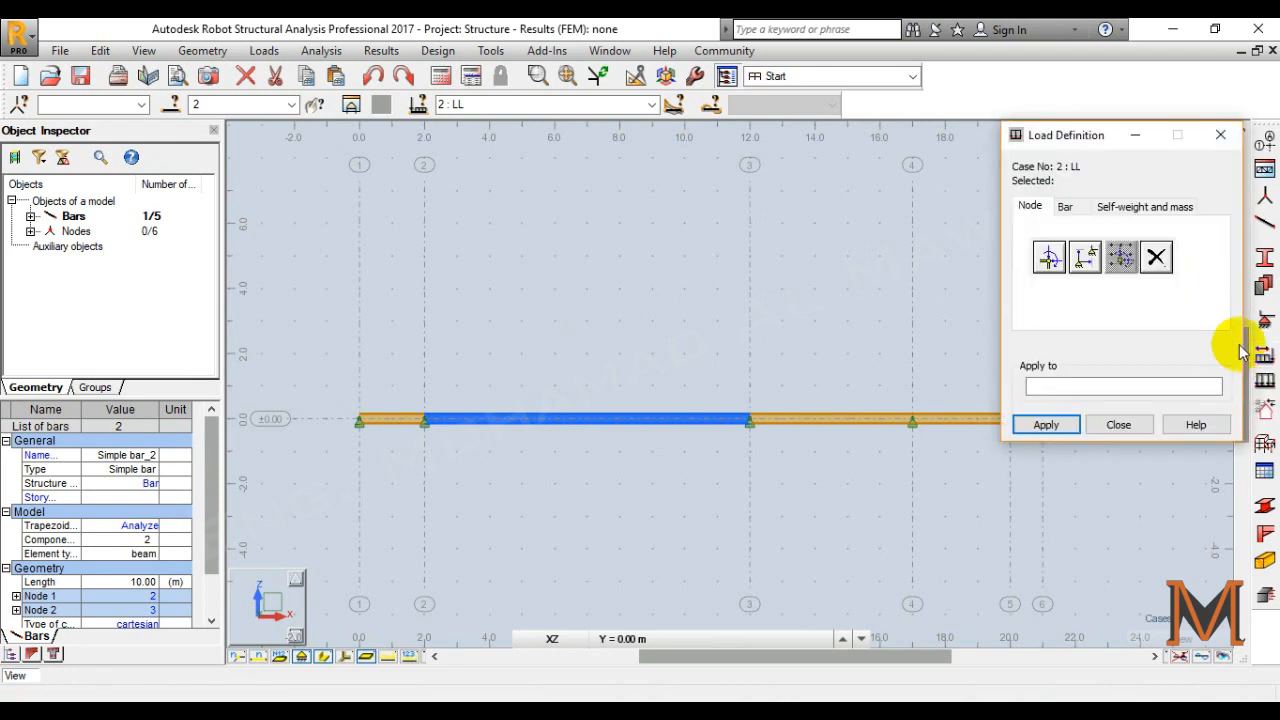
left_click(1078, 209)
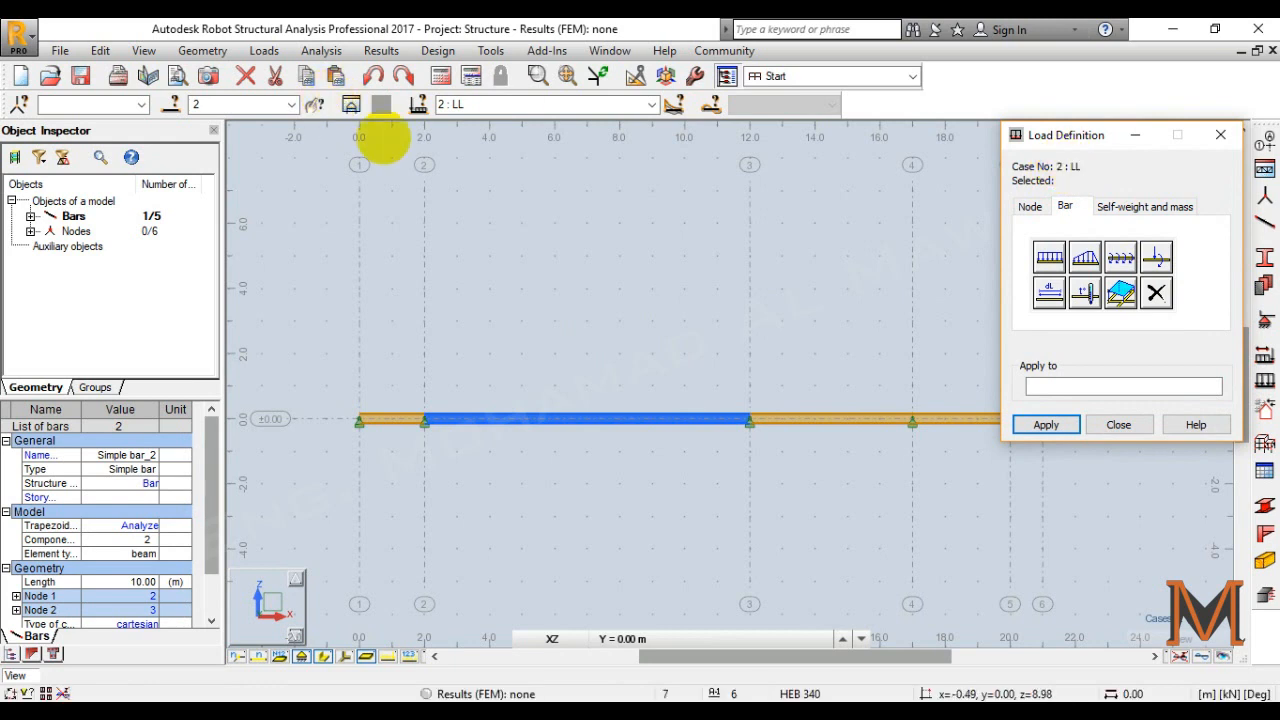
left_click(651, 104)
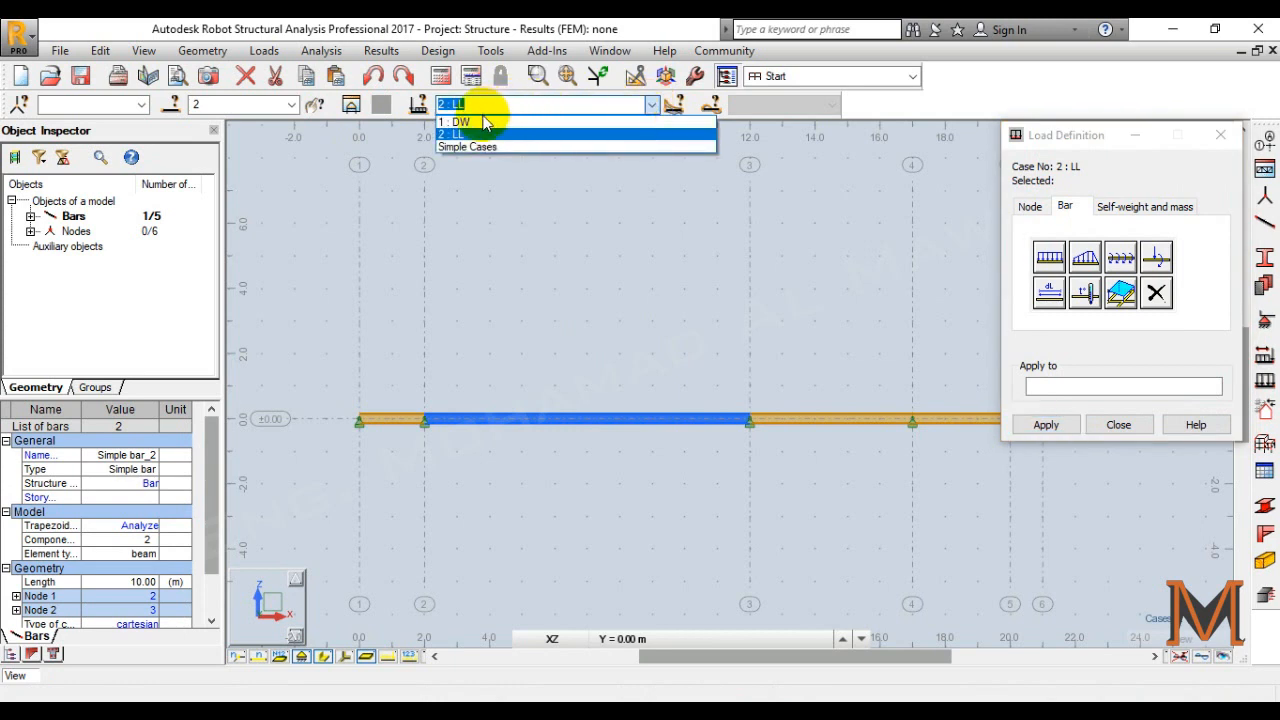
left_click(486, 121)
left_click(651, 104)
left_click(528, 133)
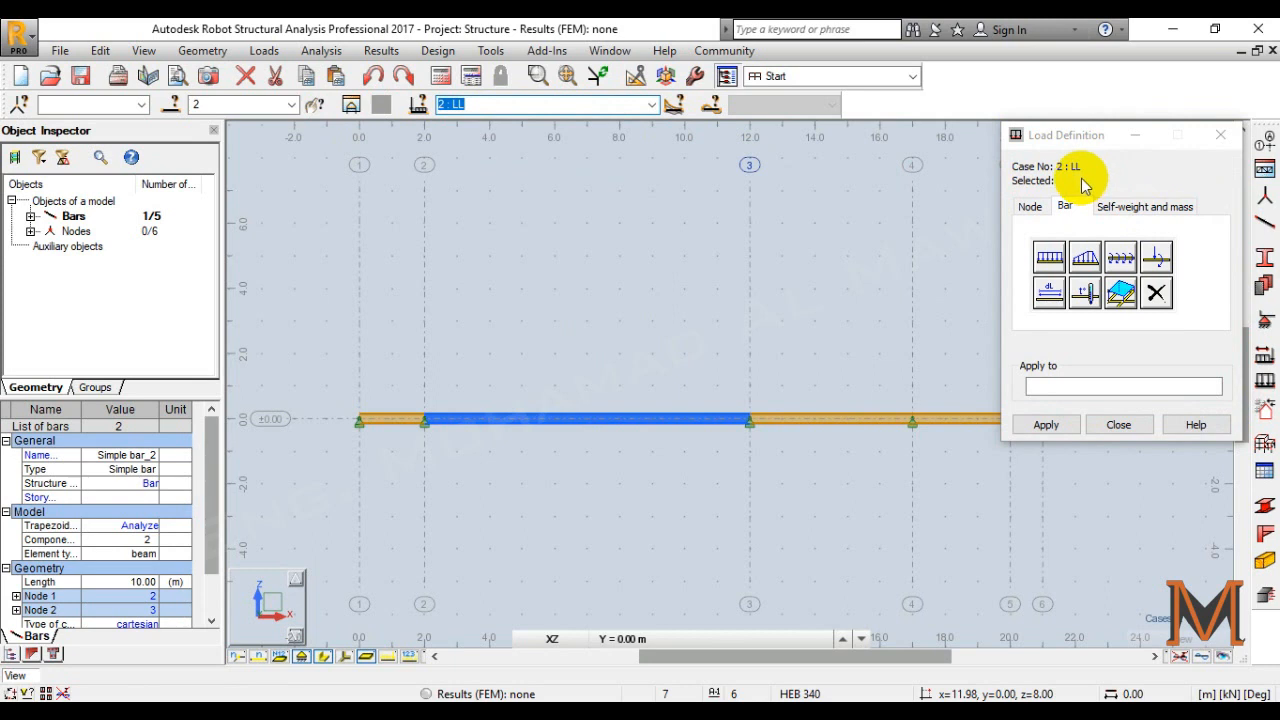
left_click(667, 107)
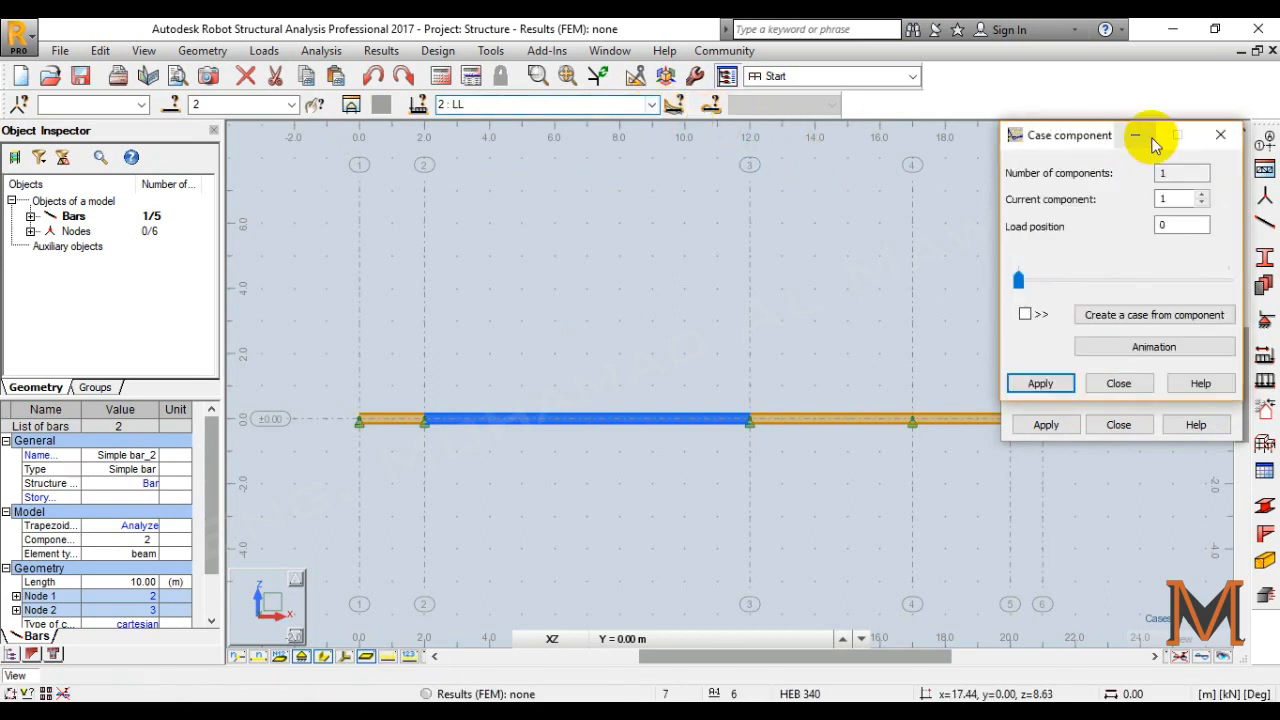
left_click(1220, 136)
left_click(651, 104)
left_click(528, 120)
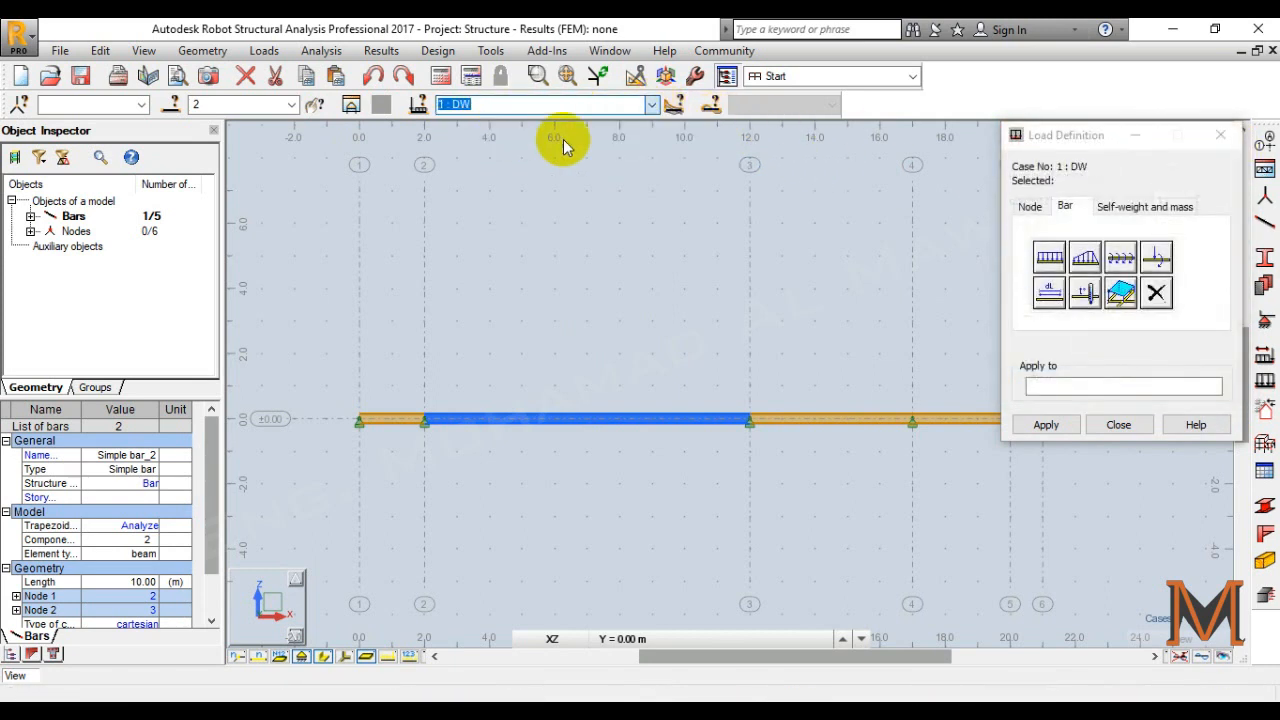
Apply a uniform load of -12 kN/m in global Z to the bar between axes 2 and 3 in load case DW.
left_click(1057, 261)
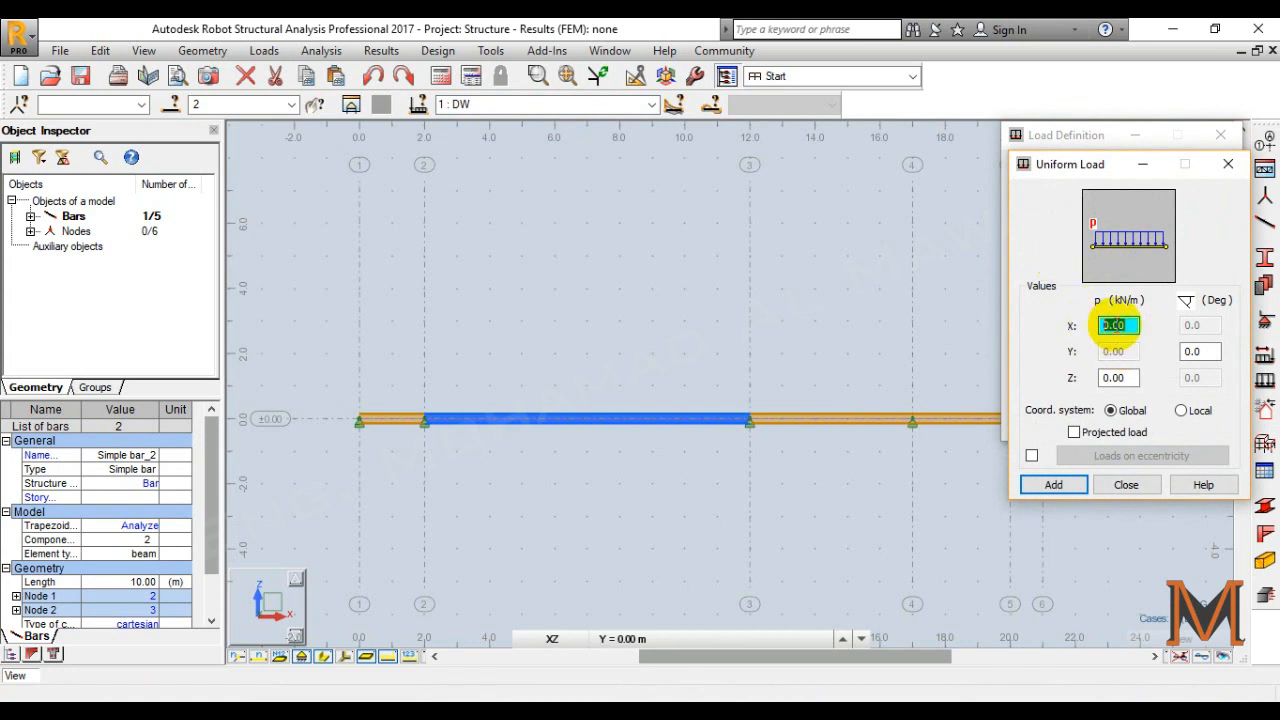
left_click_drag(1128, 377, 1057, 389)
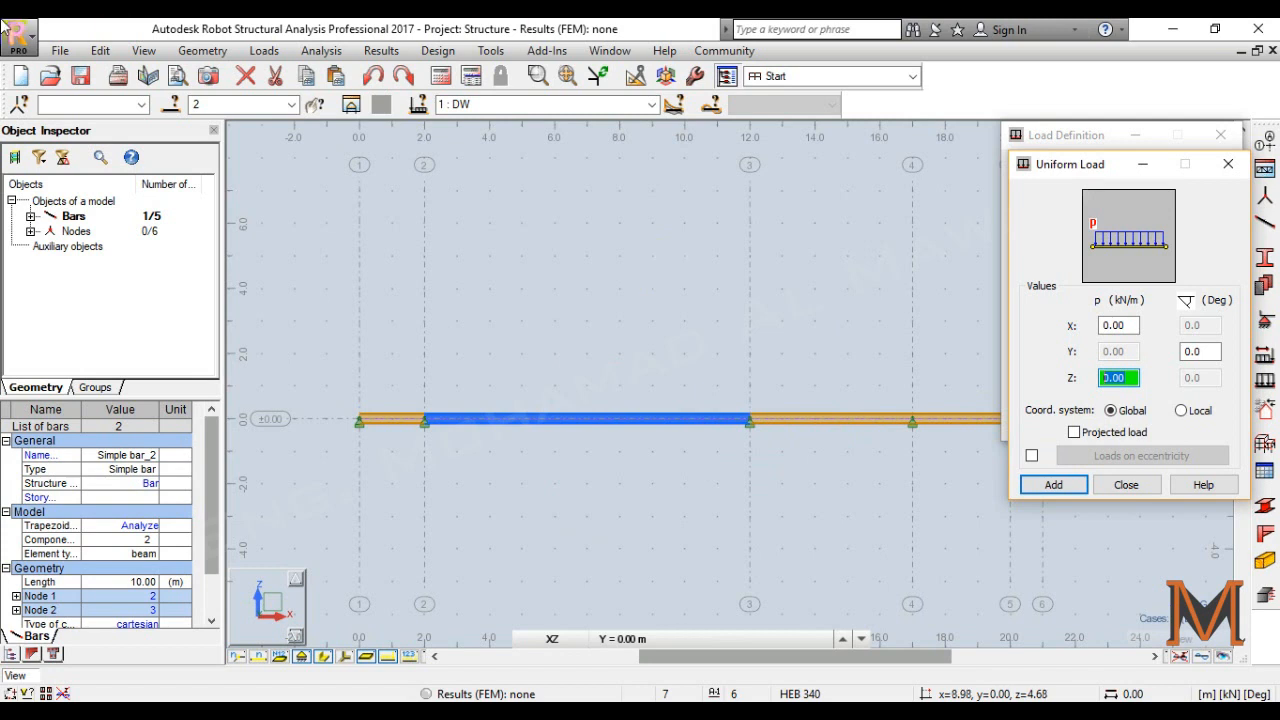
left_click(345, 656)
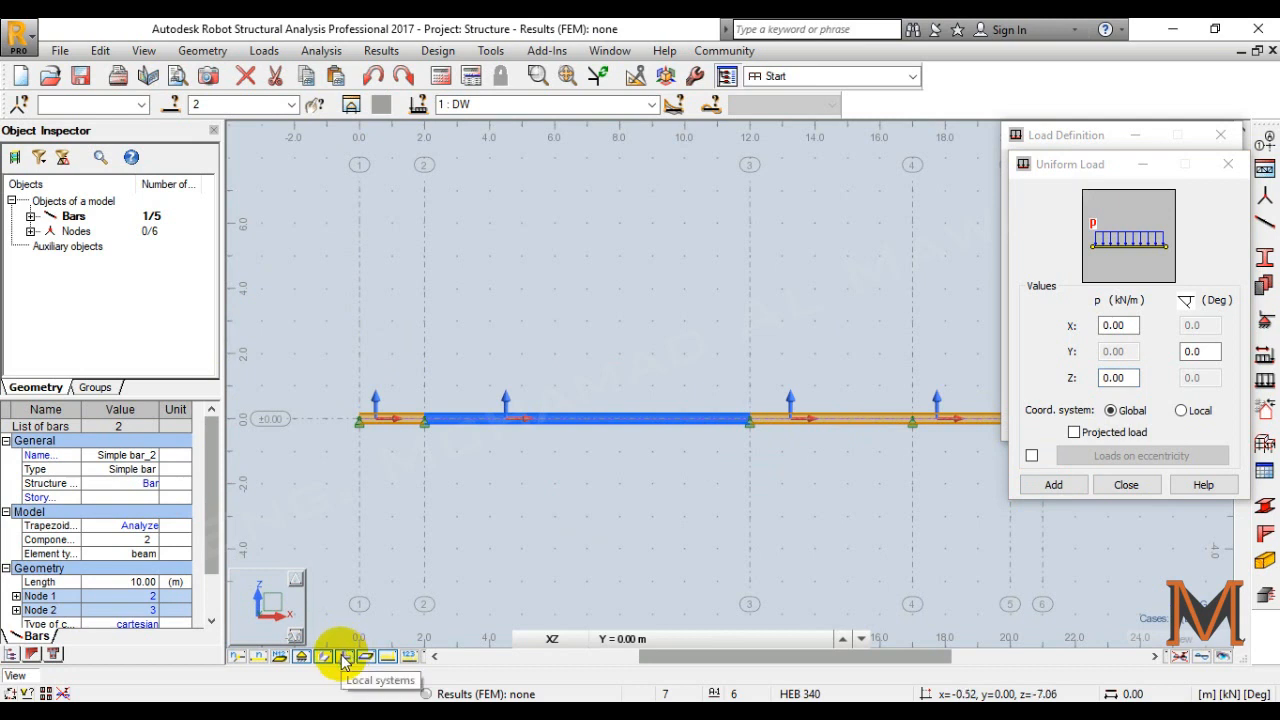
left_click(345, 658)
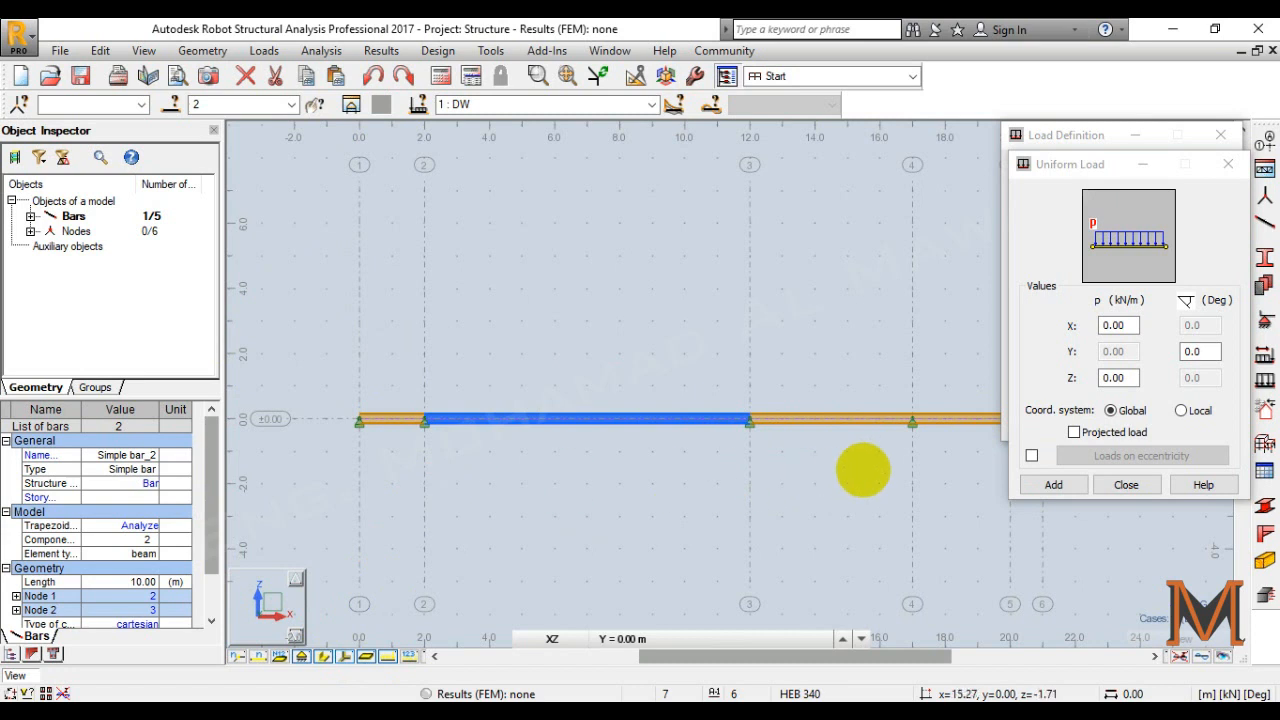
left_click(1112, 376)
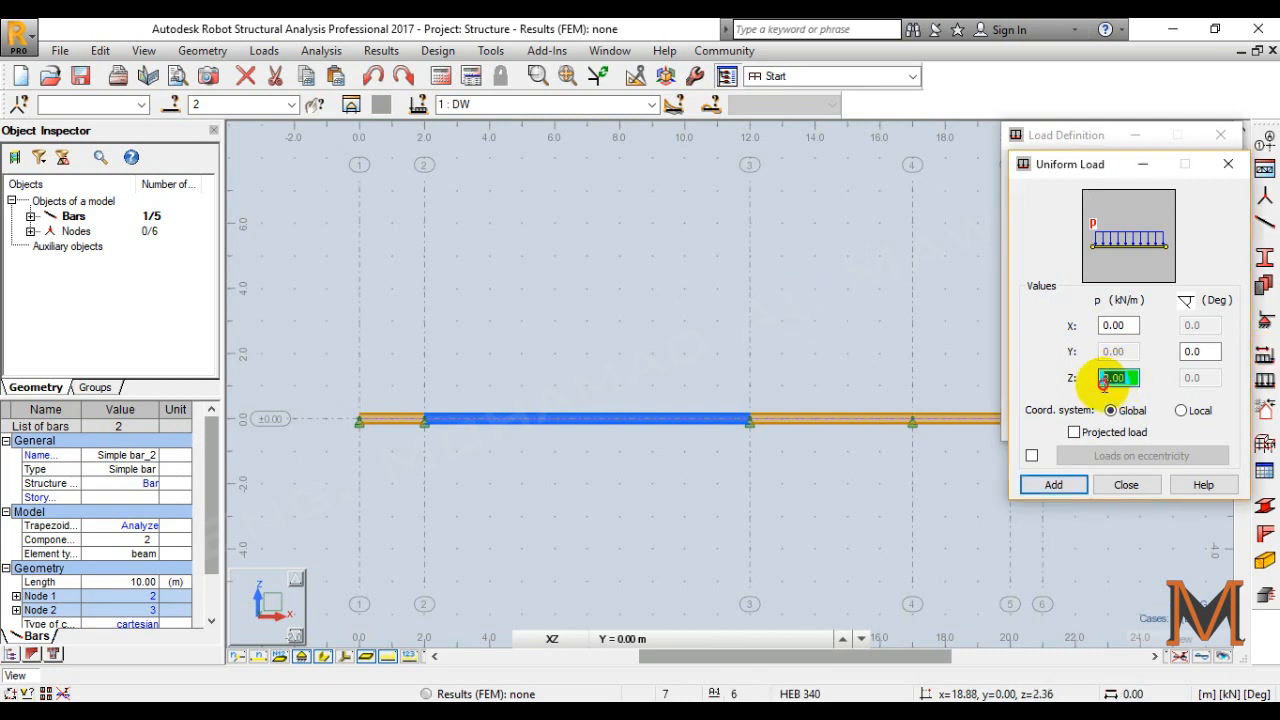
type("-12")
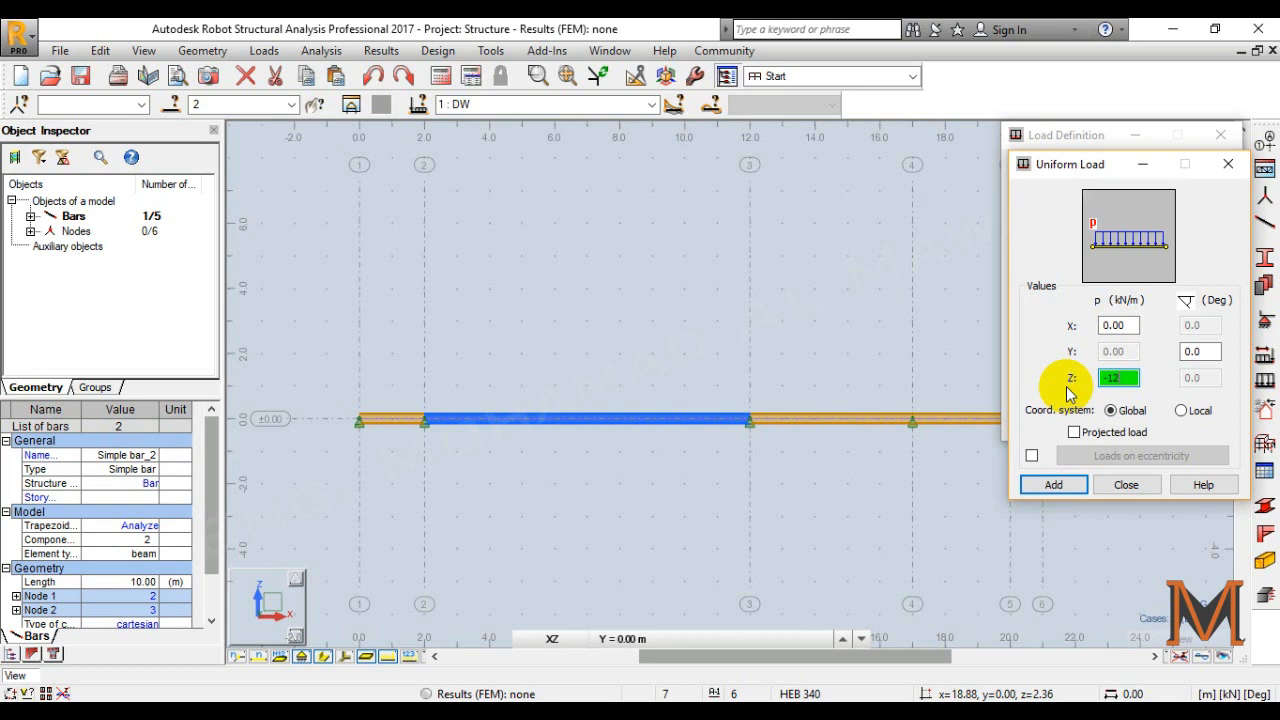
left_click(1045, 484)
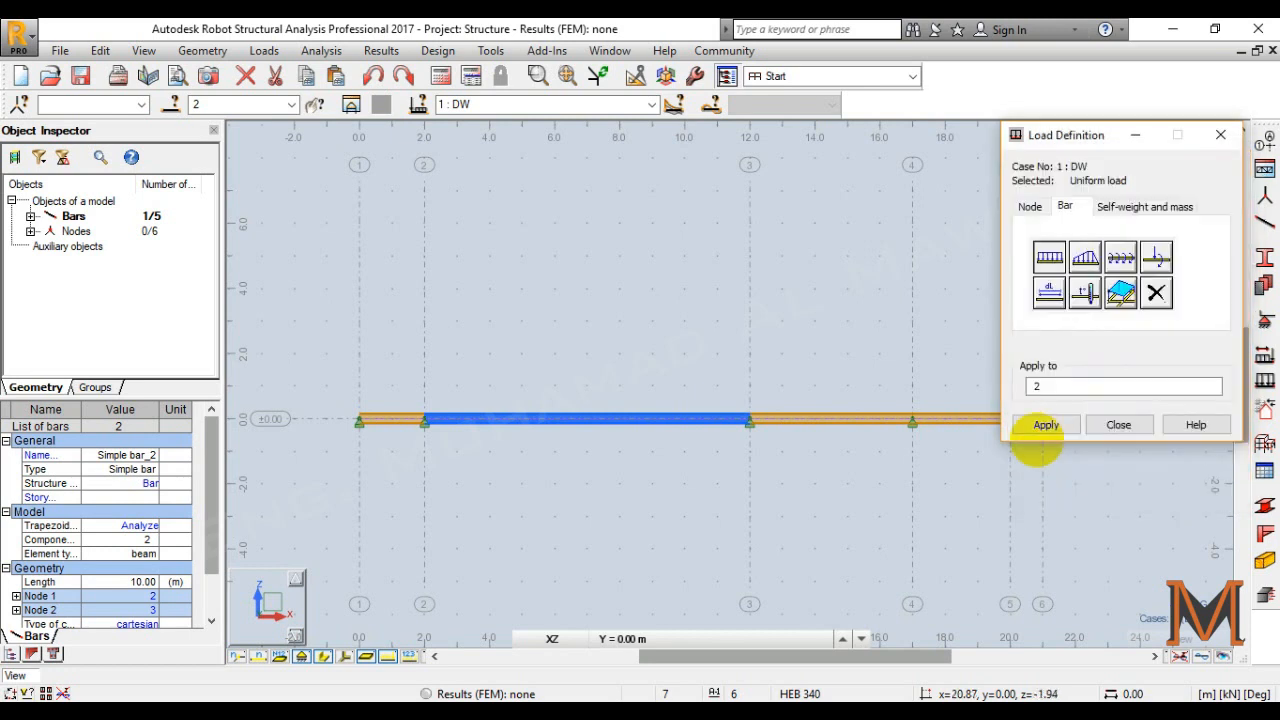
left_click(1045, 424)
right_click(632, 270)
left_click(632, 263)
Apply a uniform global Z load to the bar between axes 2 and 3 in load case LL and clear the selection.
left_click(651, 104)
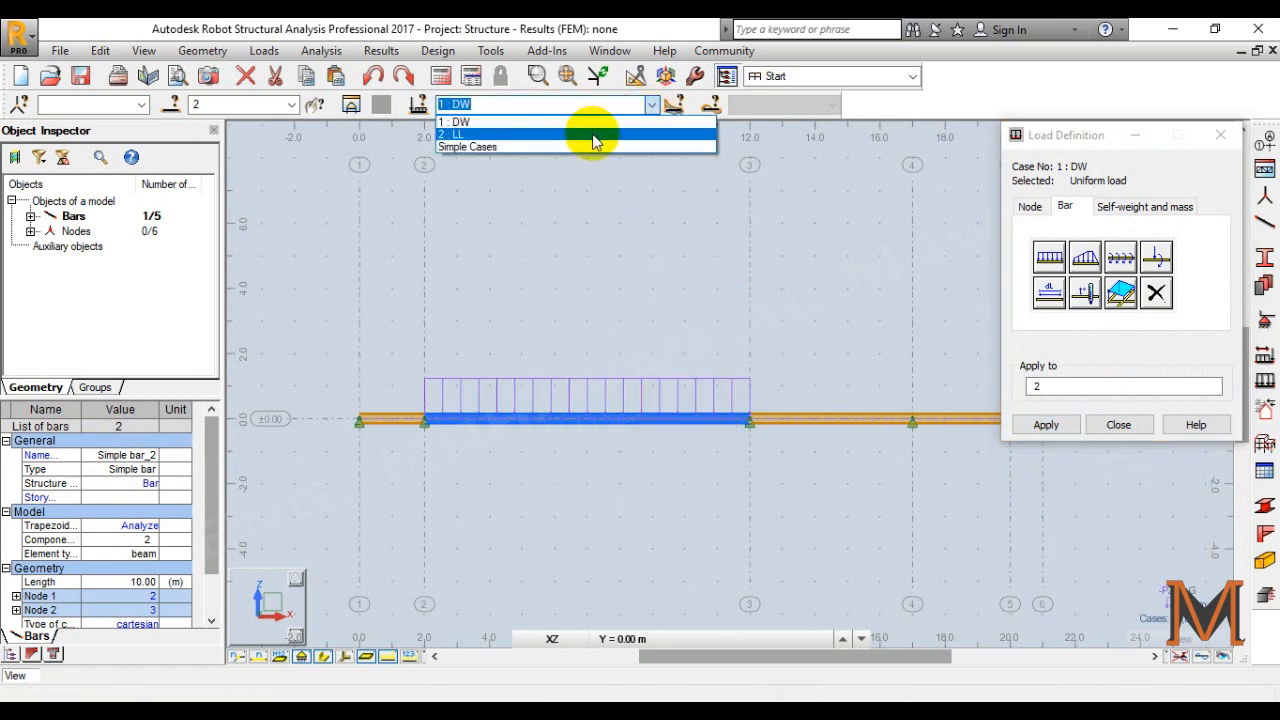
left_click(593, 134)
left_click(1049, 257)
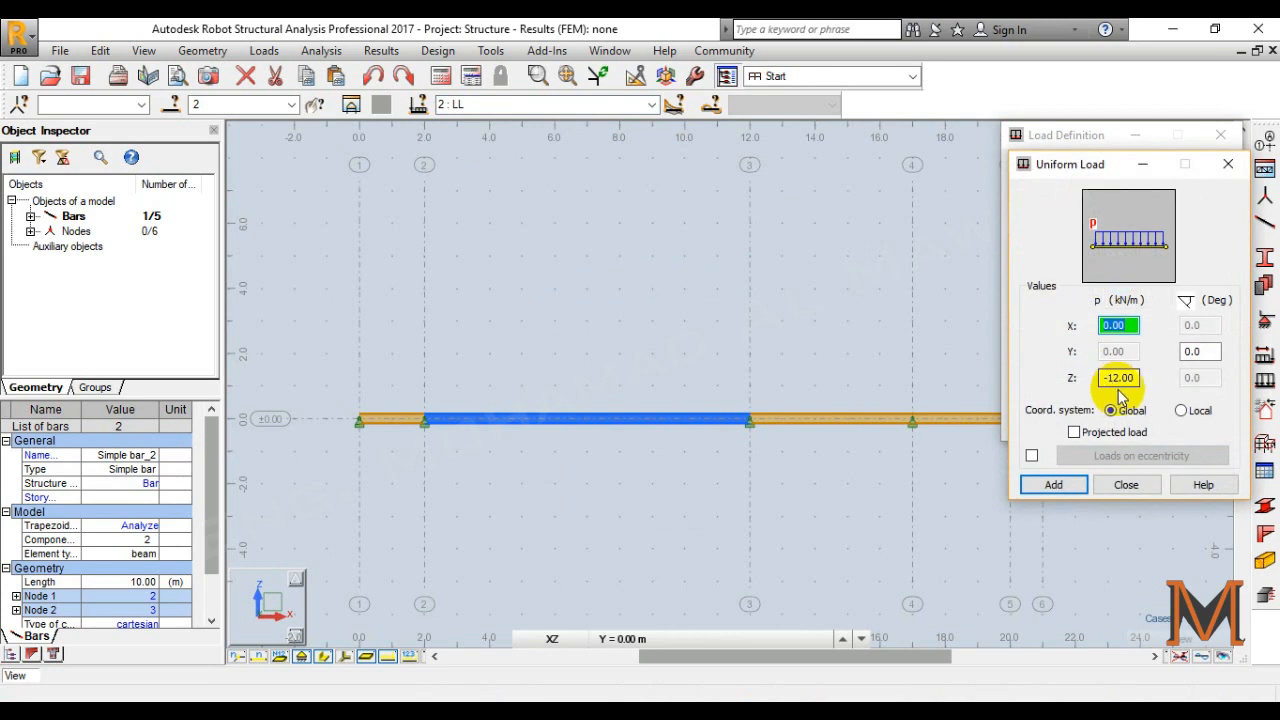
left_click(1119, 380)
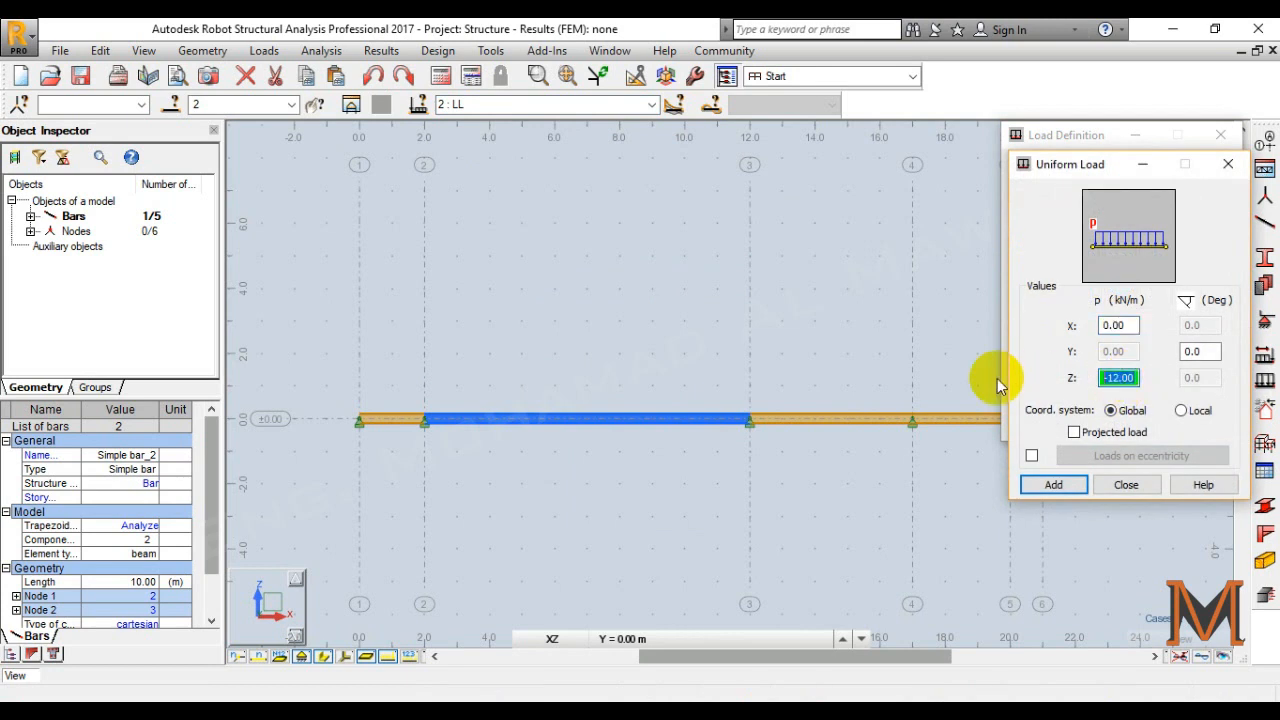
type("4")
type("6")
left_click(1053, 485)
left_click(1045, 424)
right_click(640, 238)
left_click(643, 256)
right_click(643, 261)
left_click(645, 290)
left_click(802, 311)
Select the bar between axes 3 and 4 and open the trapezoidal load definition with DW as the active load case.
middle_click_drag(803, 311, 693, 305)
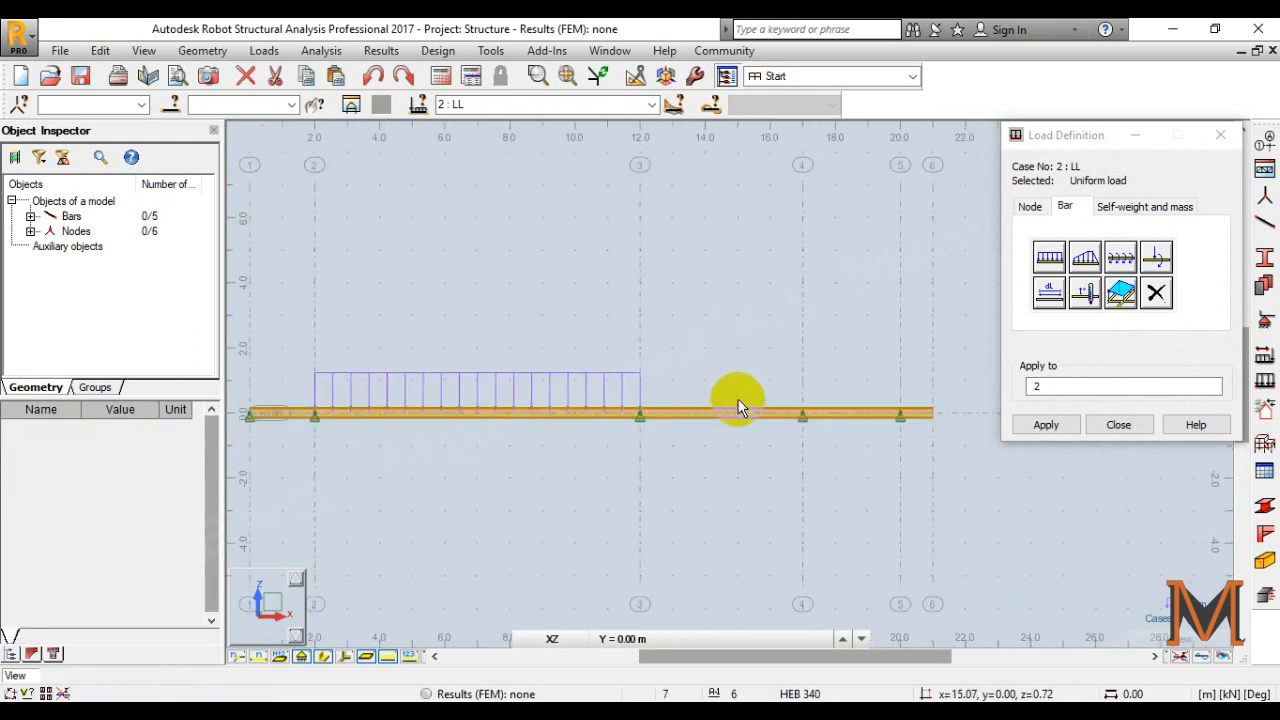
left_click(736, 416)
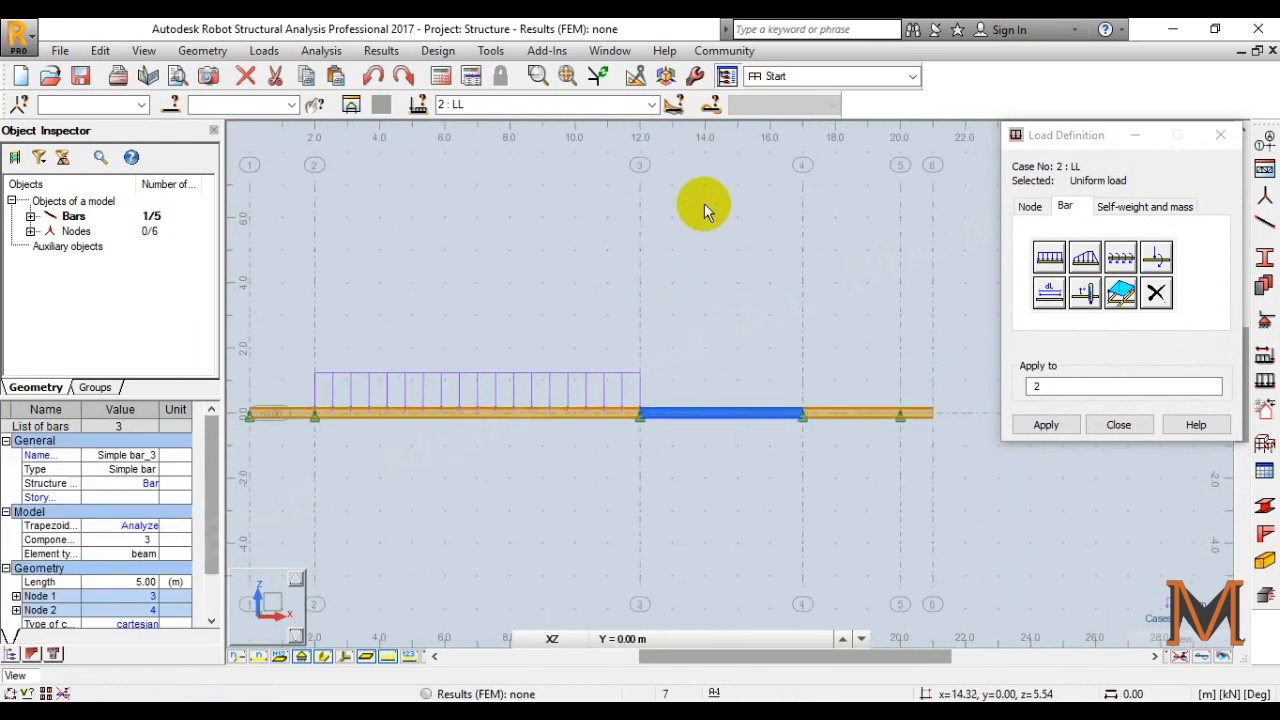
left_click(650, 104)
left_click(556, 123)
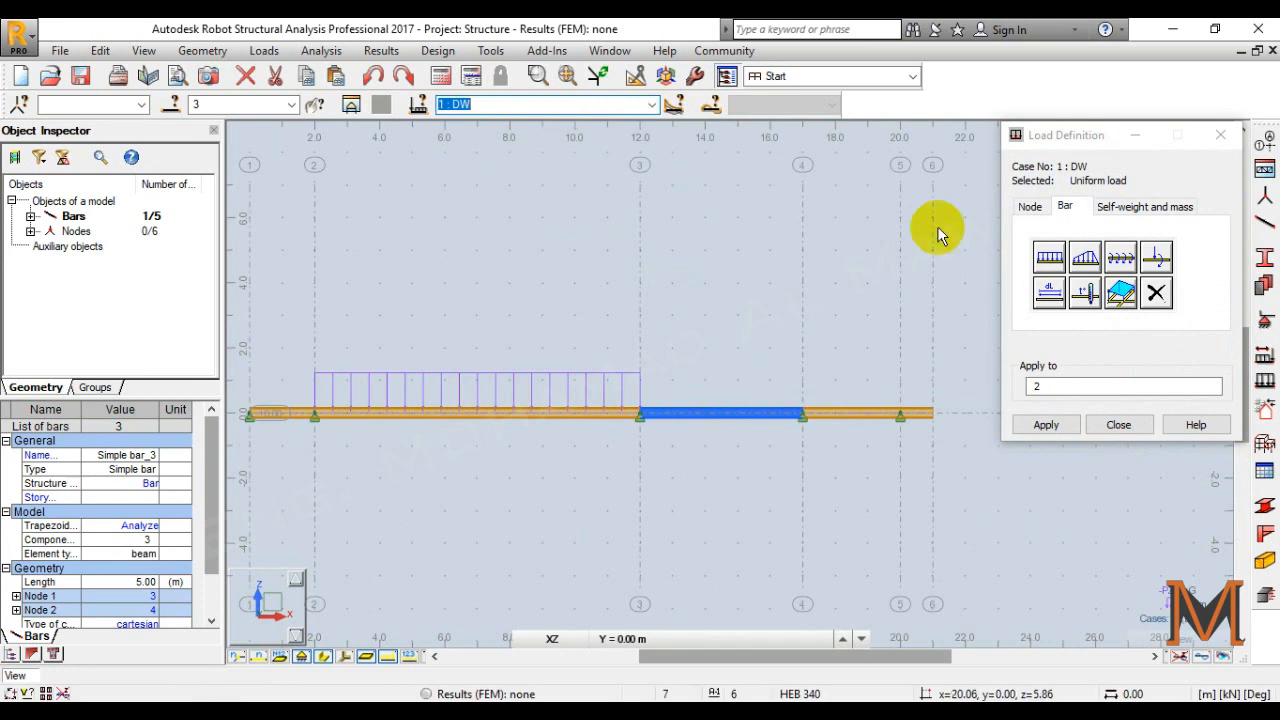
left_click(1086, 257)
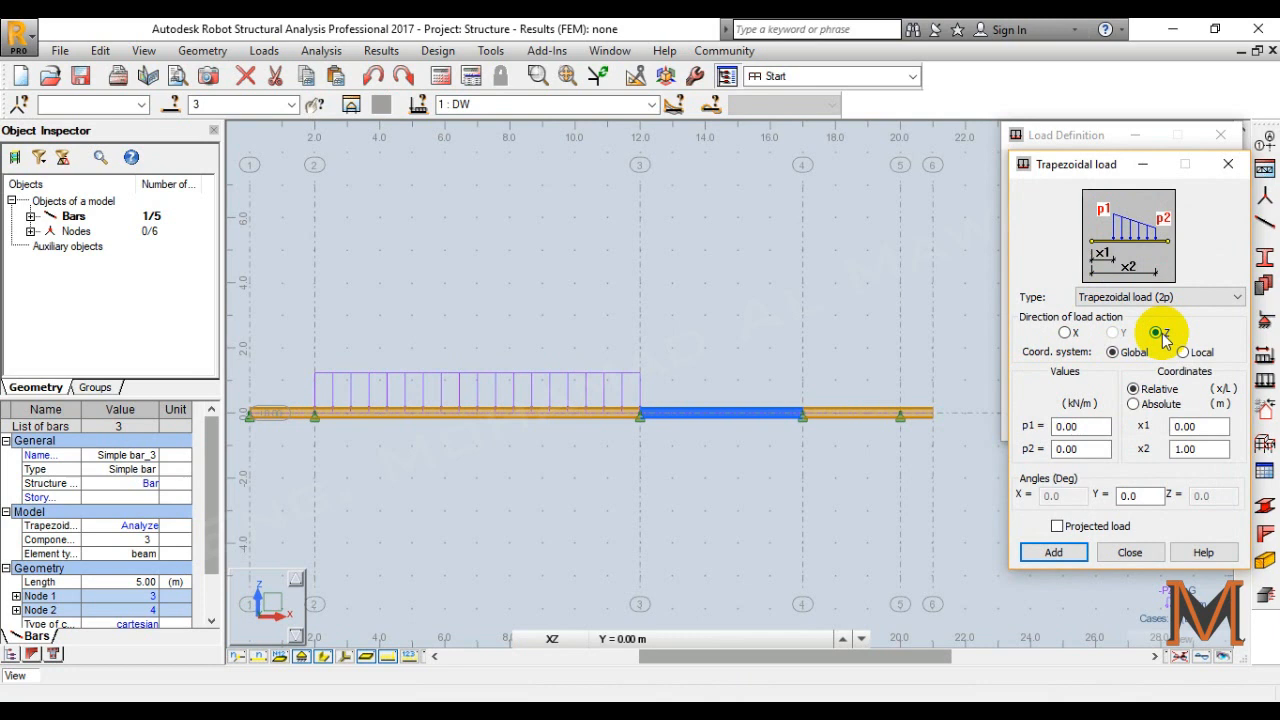
Set the start coordinate x1 of the two-point trapezoidal load to 0.5, keeping relative coordinates.
double_click(1200, 426)
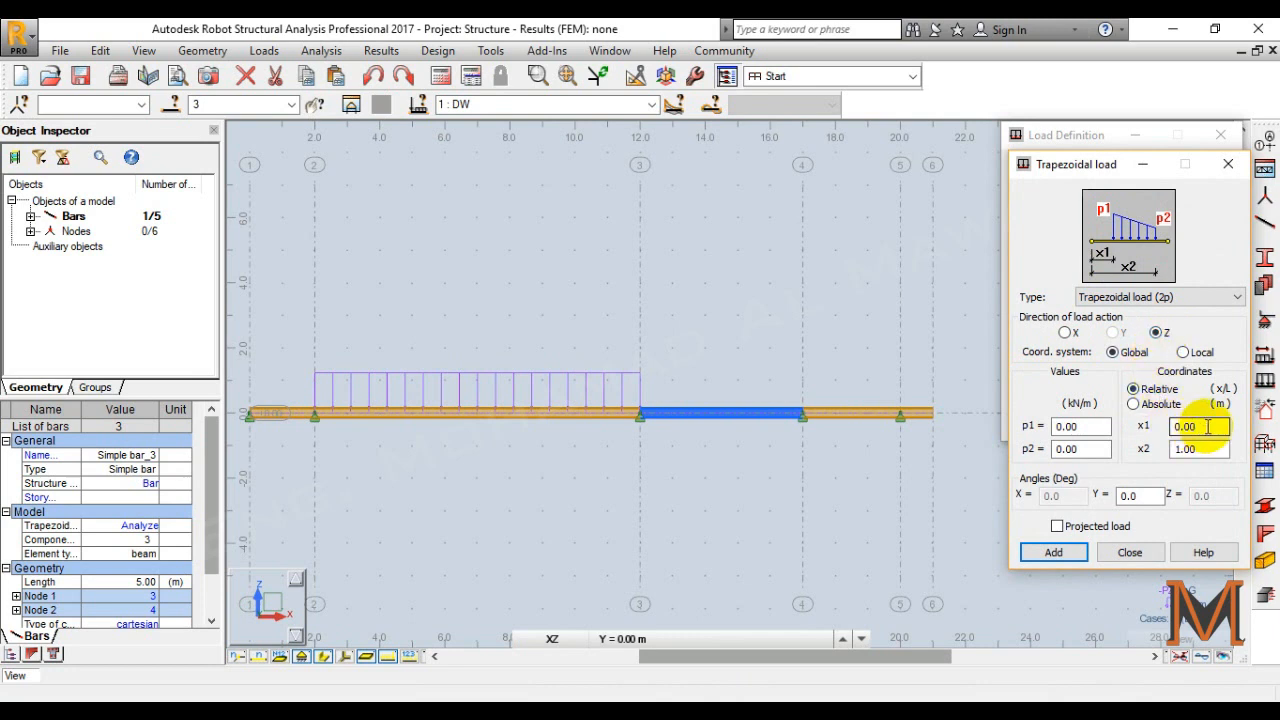
left_click_drag(1208, 426, 1143, 426)
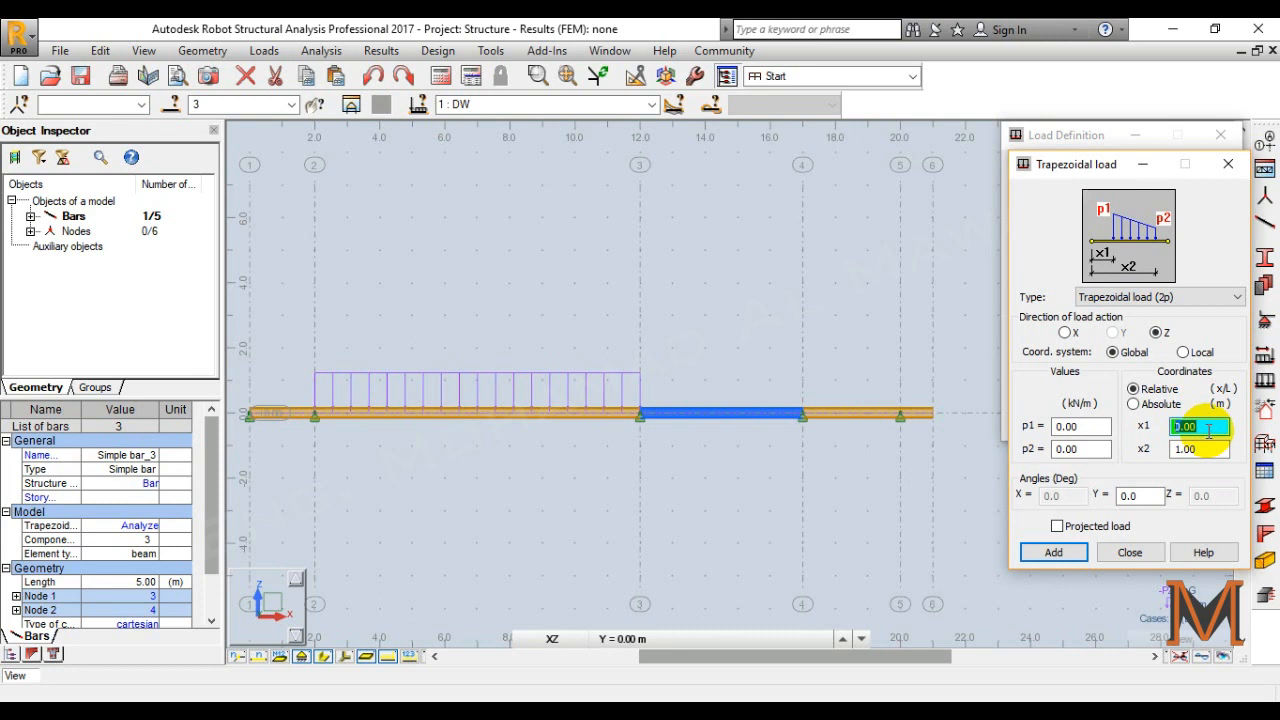
left_click(1155, 390)
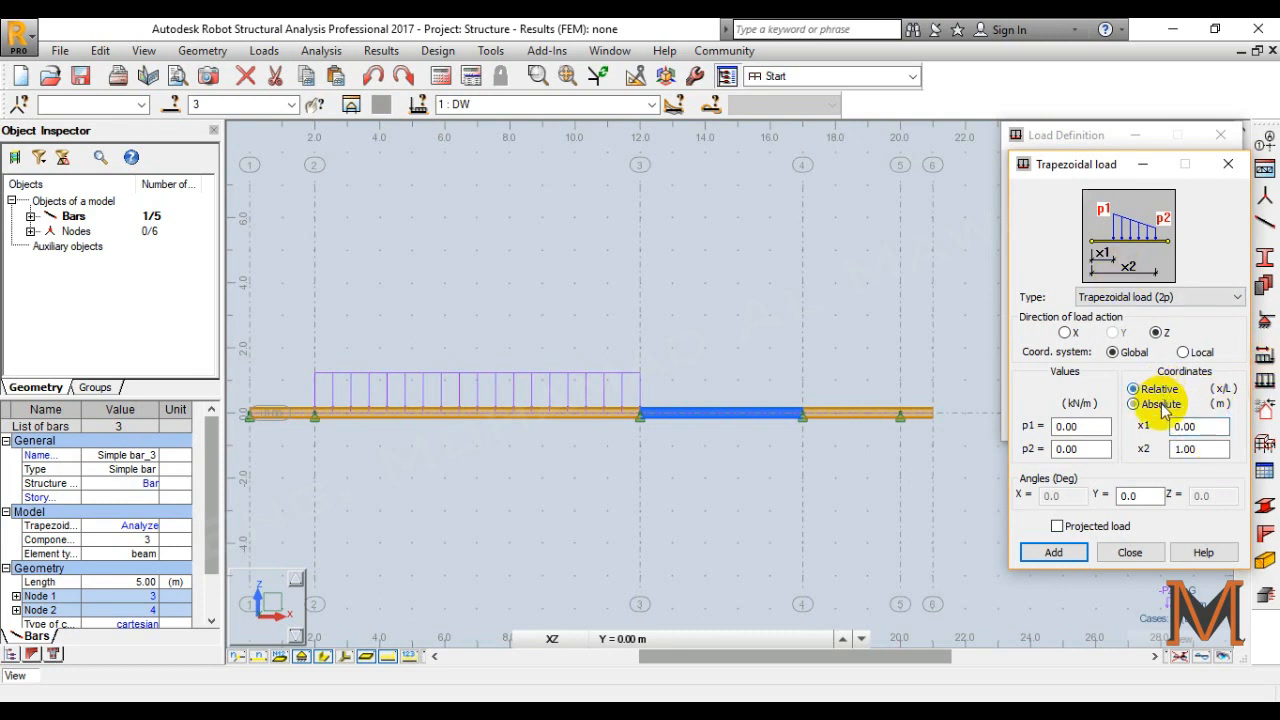
left_click(1160, 404)
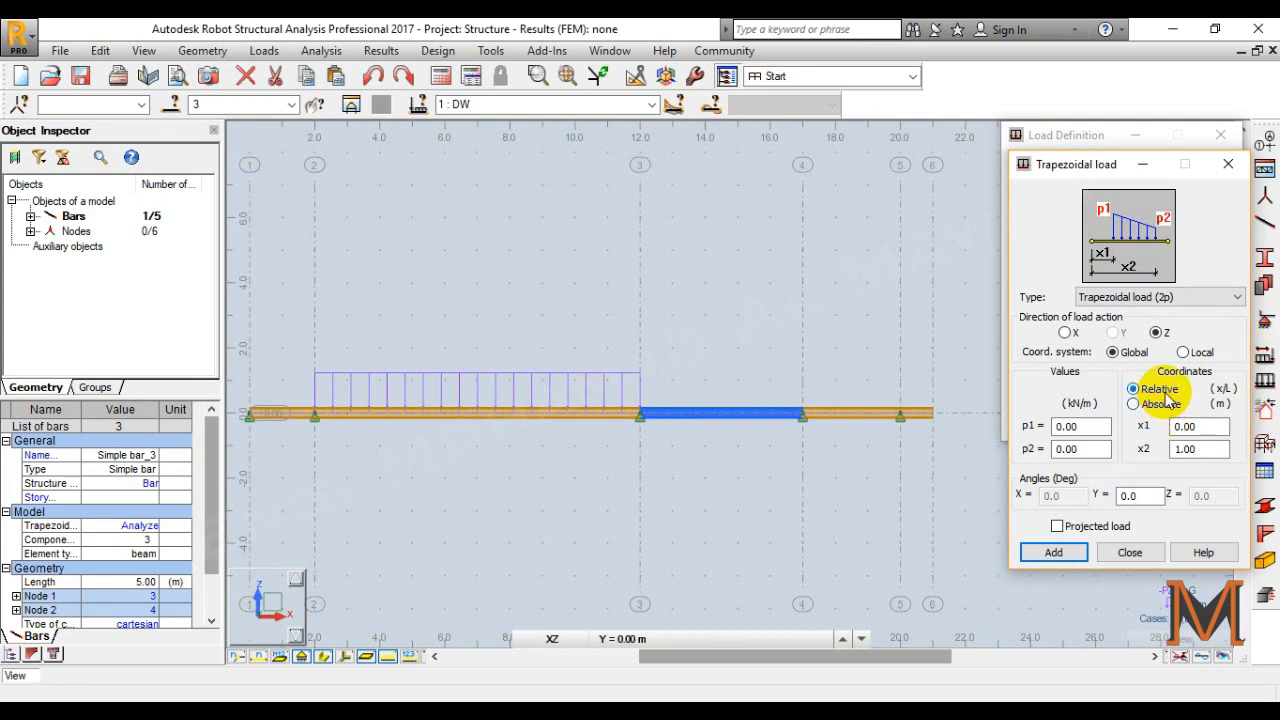
key("Tab")
type("0.5")
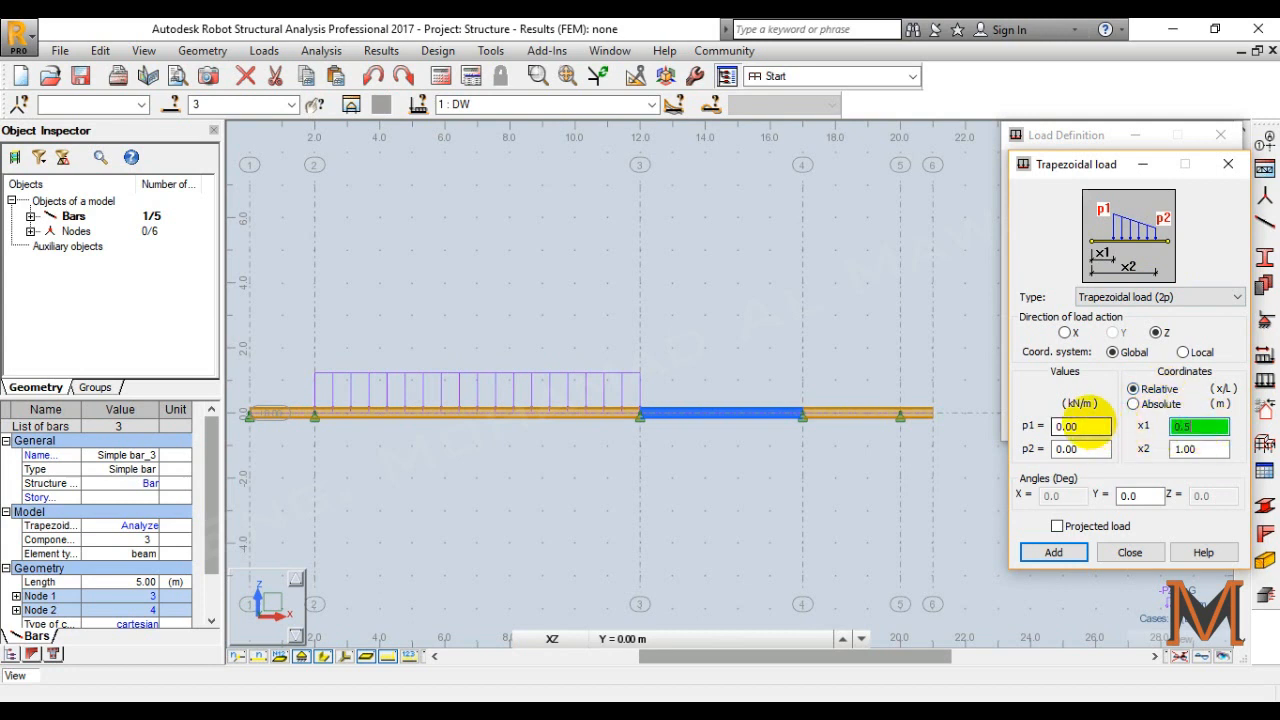
key("Tab")
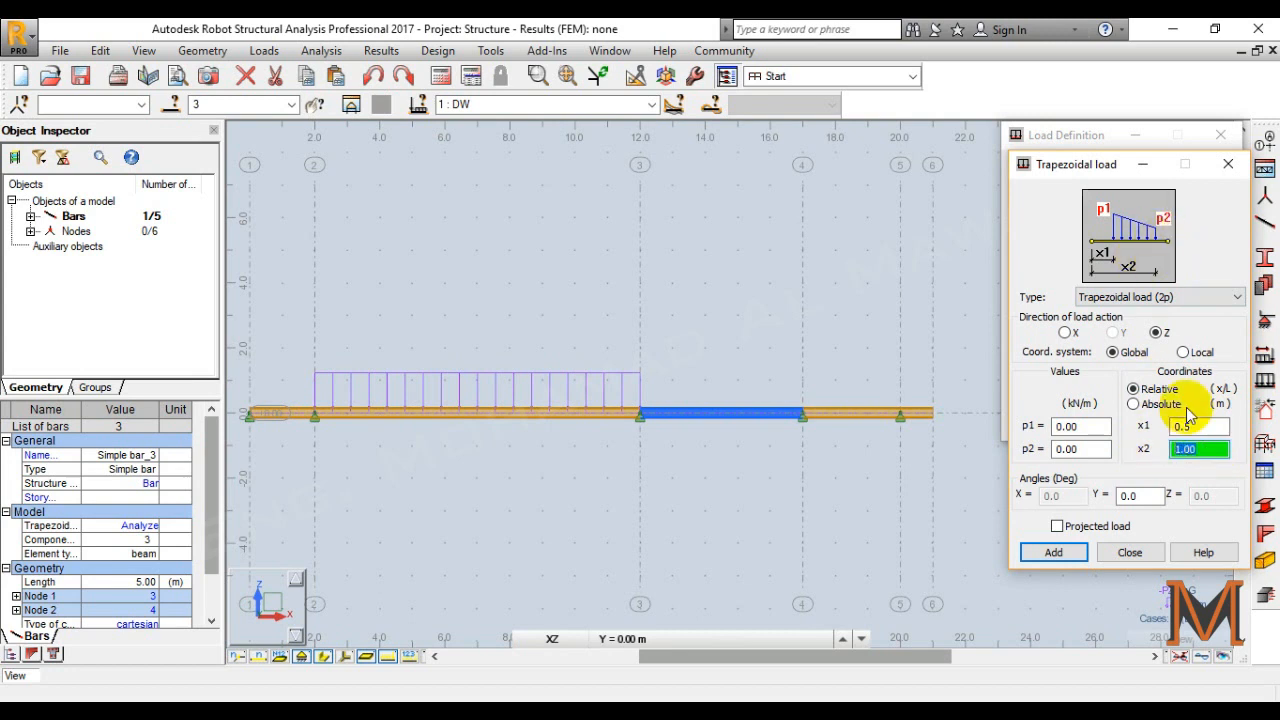
Try a two-point trapezoidal load in global Z with p1 = -36 kN/m and p2 = 0 on the bar between axes 3 and 4.
left_click(1070, 427)
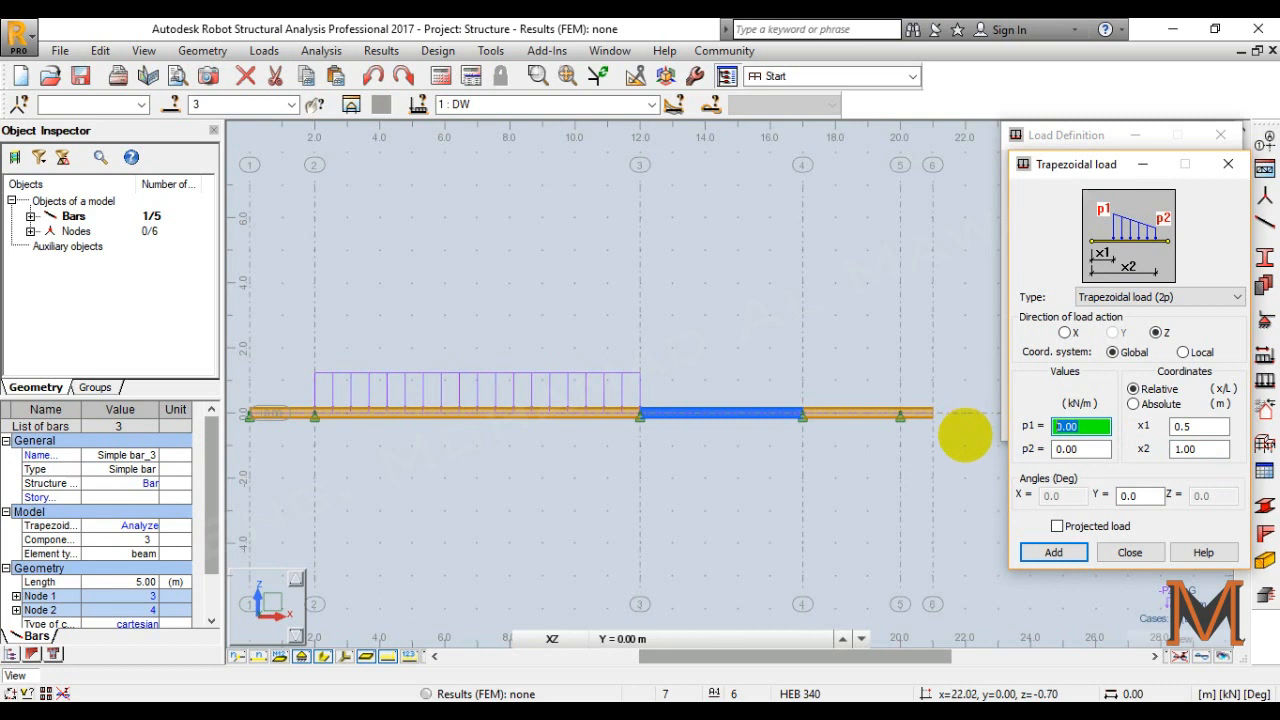
type("-36")
left_click(1080, 449)
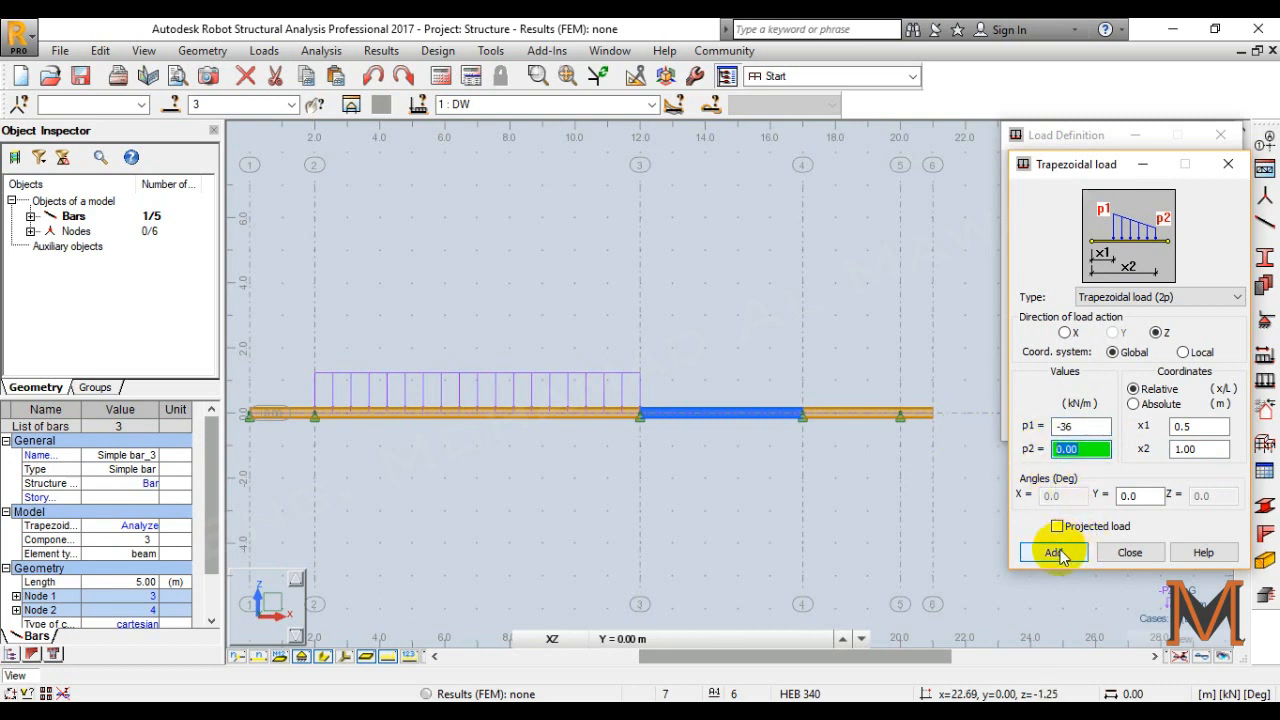
left_click(1058, 554)
left_click(1046, 425)
right_click(718, 340)
left_click(720, 336)
scroll(720, 336, "up", 2)
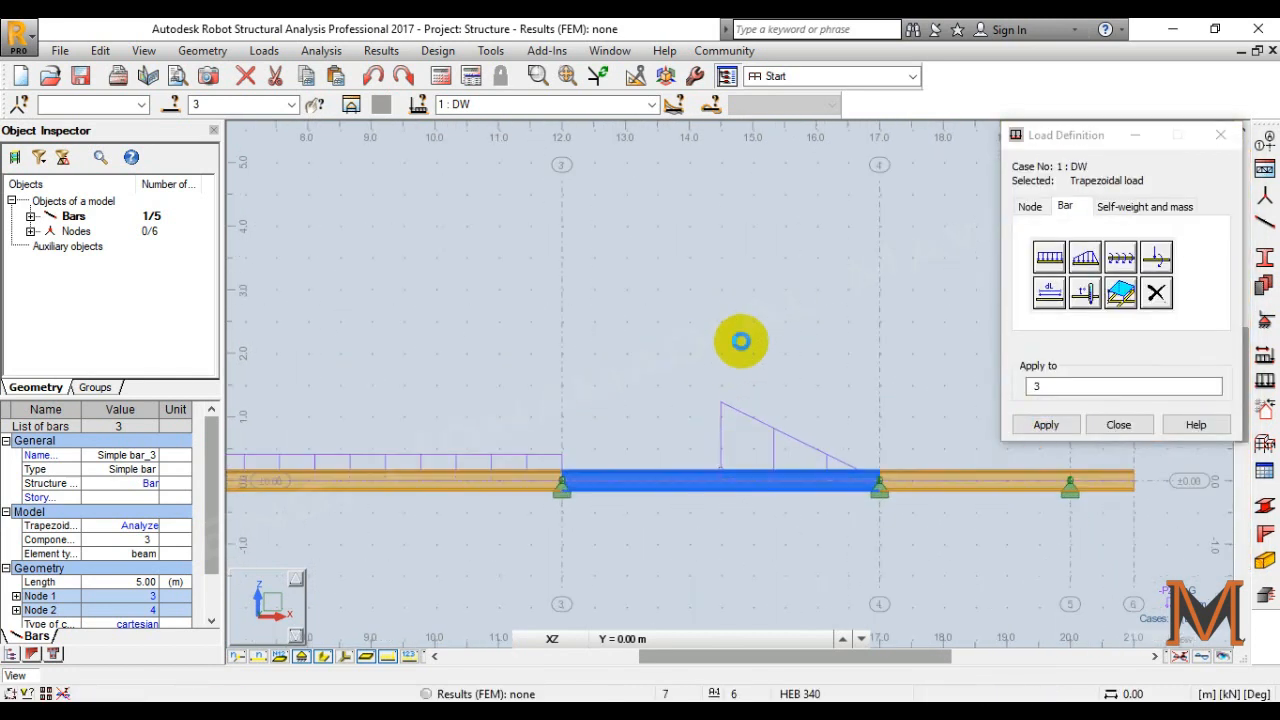
left_click(740, 341)
left_click(743, 482)
Try a second trapezoidal load on the same bar, from p1 = 0 at x1 = 0 to p2 = -36 kN/m at x2 = 1.00.
left_click(1082, 260)
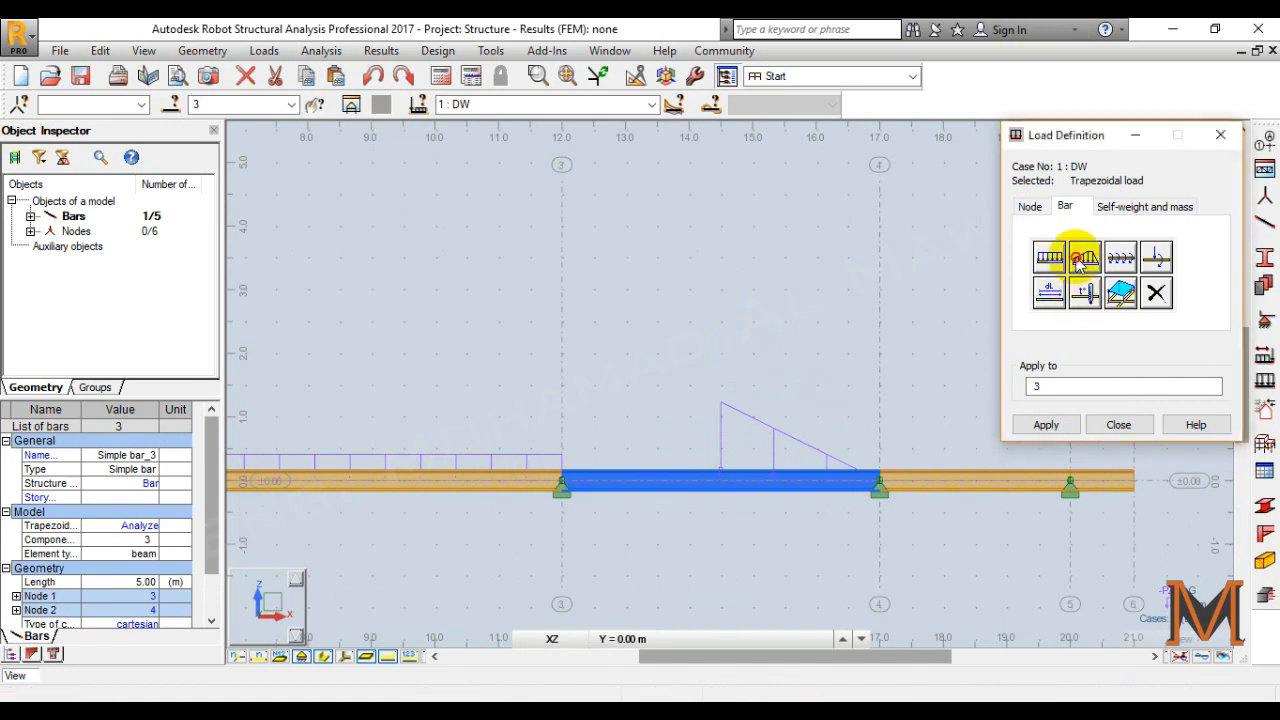
left_click(1068, 448)
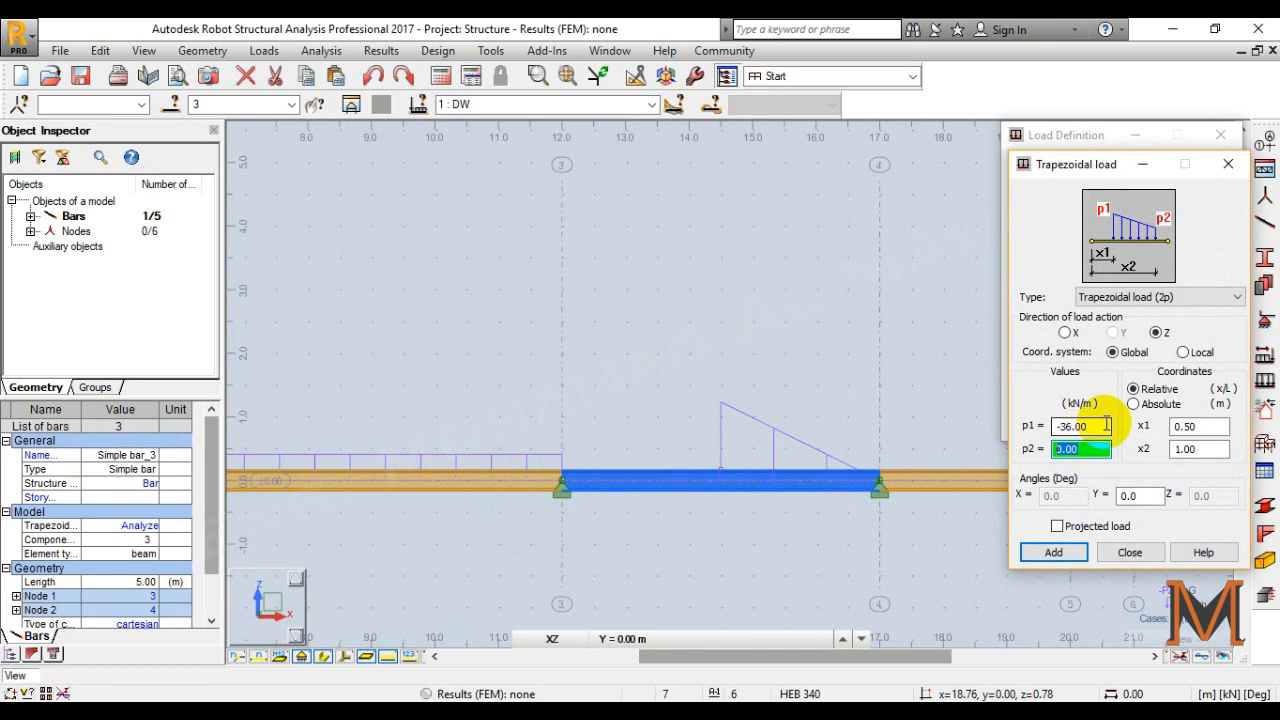
left_click(1190, 426)
type("0")
left_click(1085, 426)
type("0")
key("Tab")
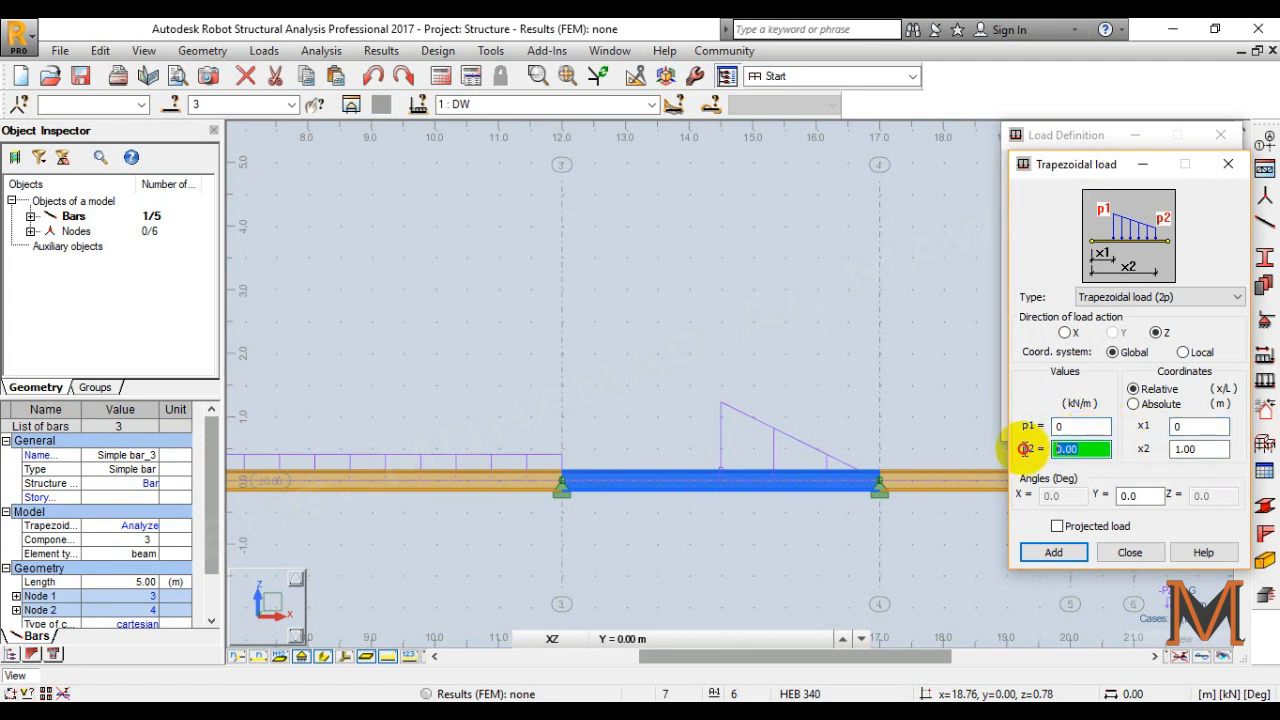
left_click(1054, 552)
left_click(1045, 425)
right_click(806, 350)
left_click(801, 340)
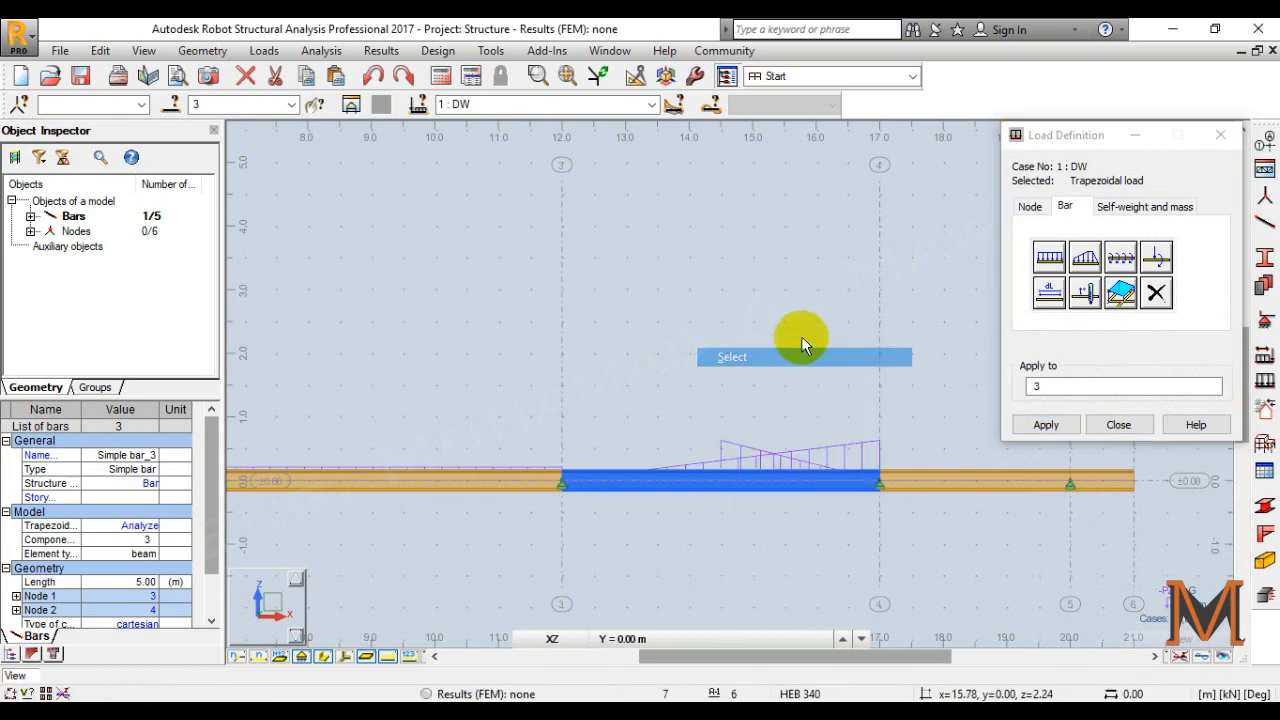
Undo both two-point trapezoidal loads on the bar between axes 3 and 4.
key("ctrl+z")
key("ctrl+z")
right_click(773, 295)
left_click(764, 328)
Reopen the trapezoidal load definition and set its type to Trapezoidal load (3p).
left_click(1085, 257)
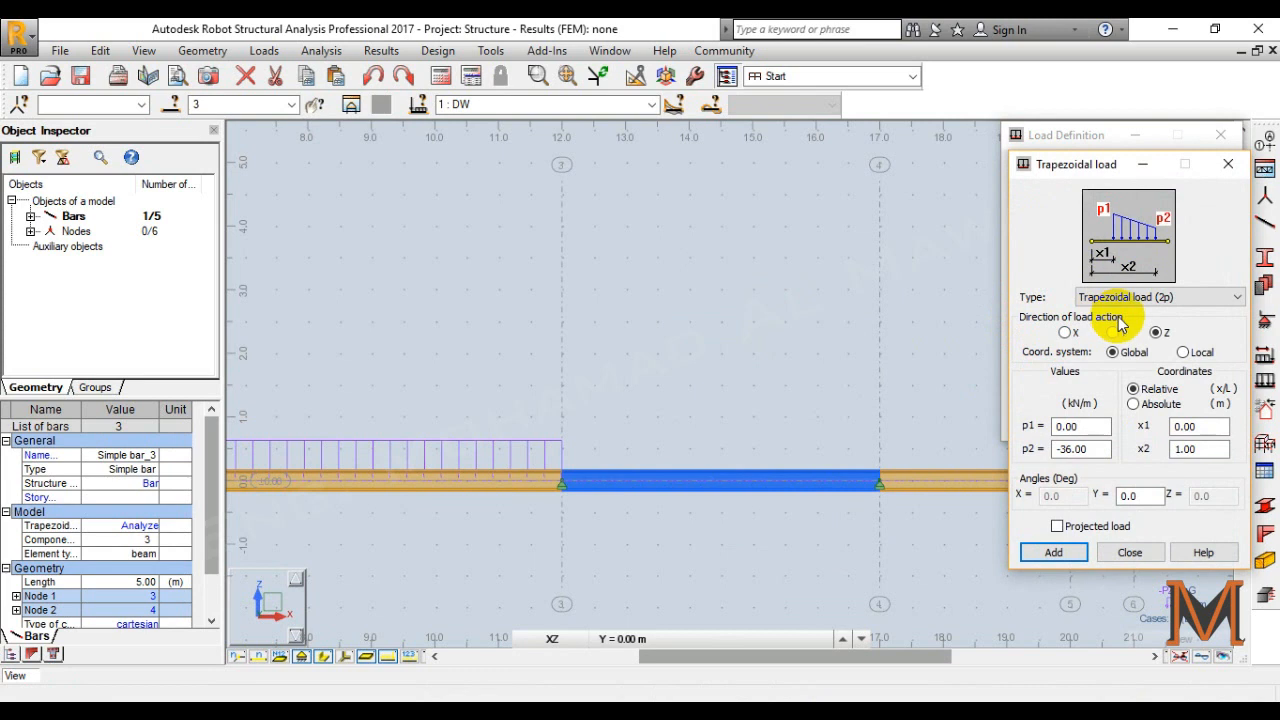
left_click(1133, 297)
left_click(1128, 326)
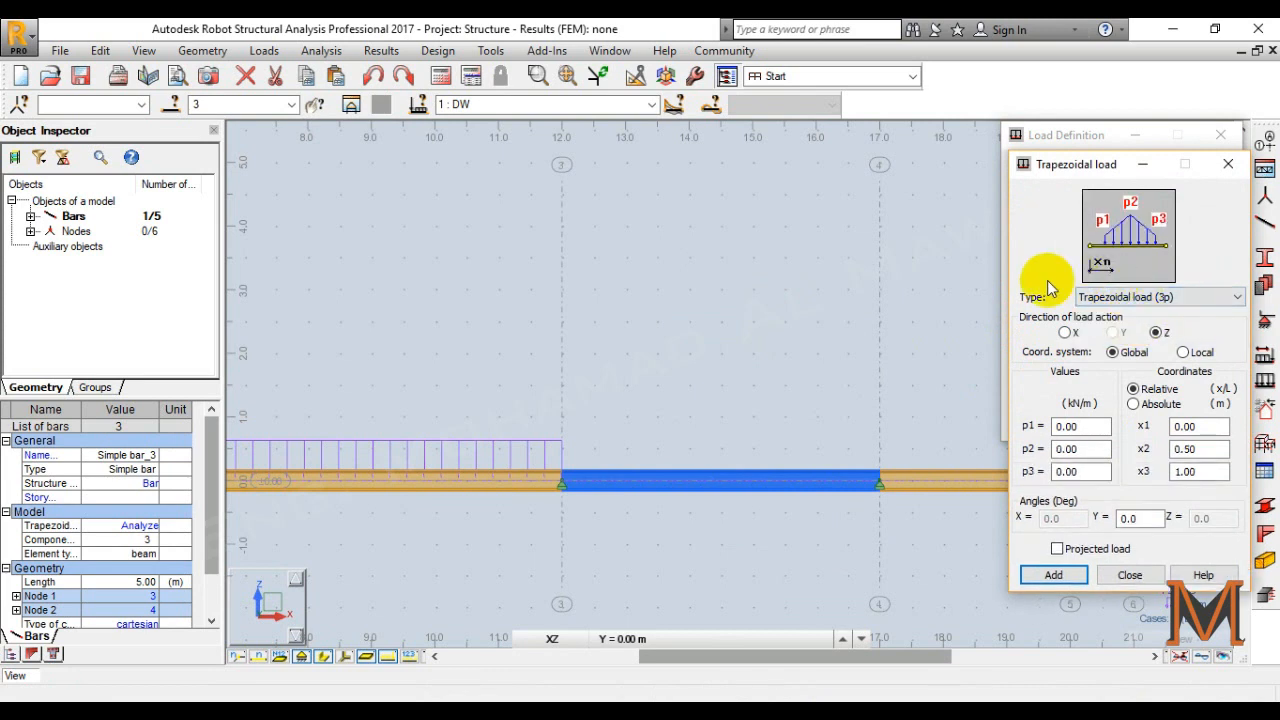
left_click(1150, 297)
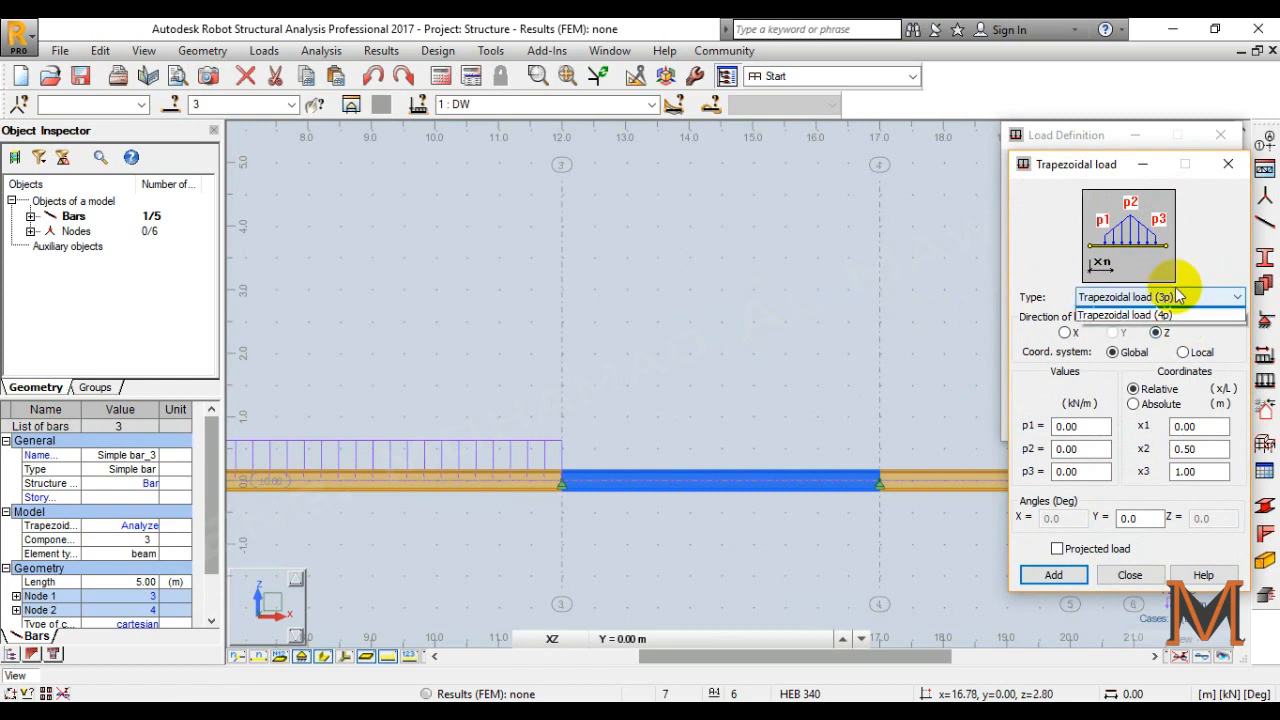
left_click(1143, 315)
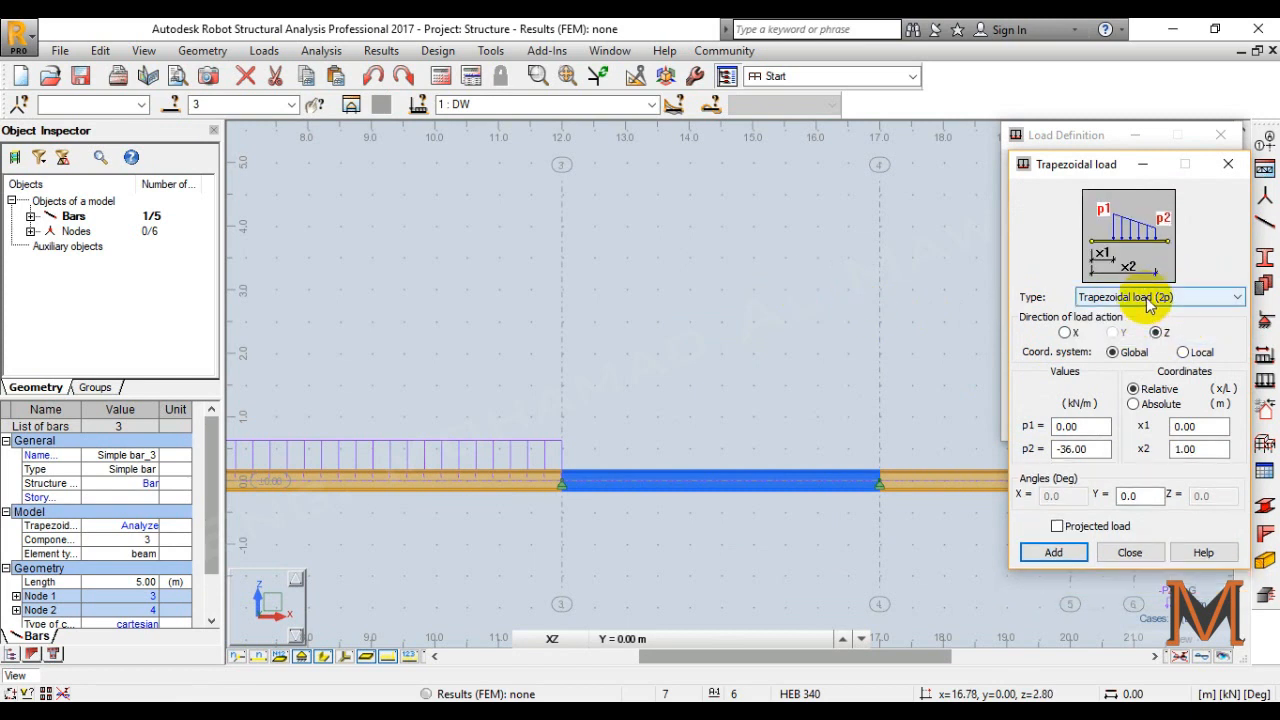
left_click(1148, 297)
left_click(1155, 326)
left_click(1150, 297)
left_click(1160, 326)
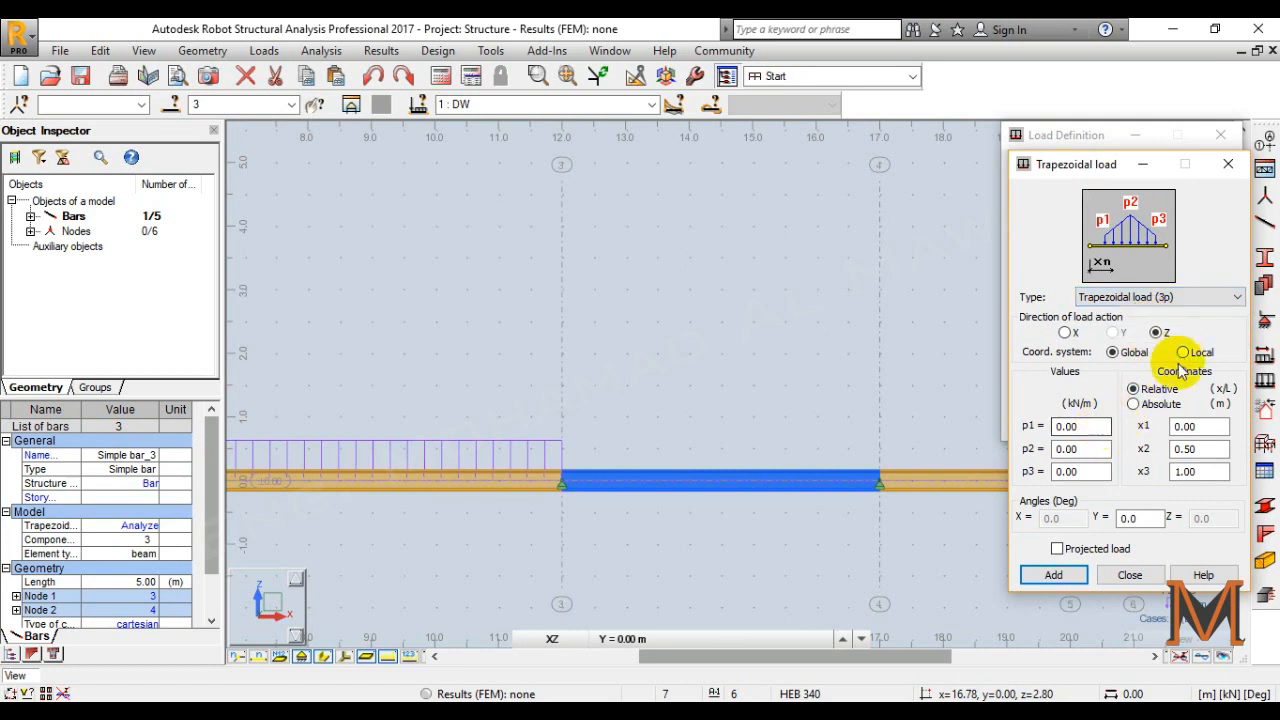
Apply the three-point load with p2 = -36 kN/m at x2 = 0.50 to the bar between axes 3 and 4 in DW, and clear the selection.
left_click(1078, 426)
left_click(1195, 426)
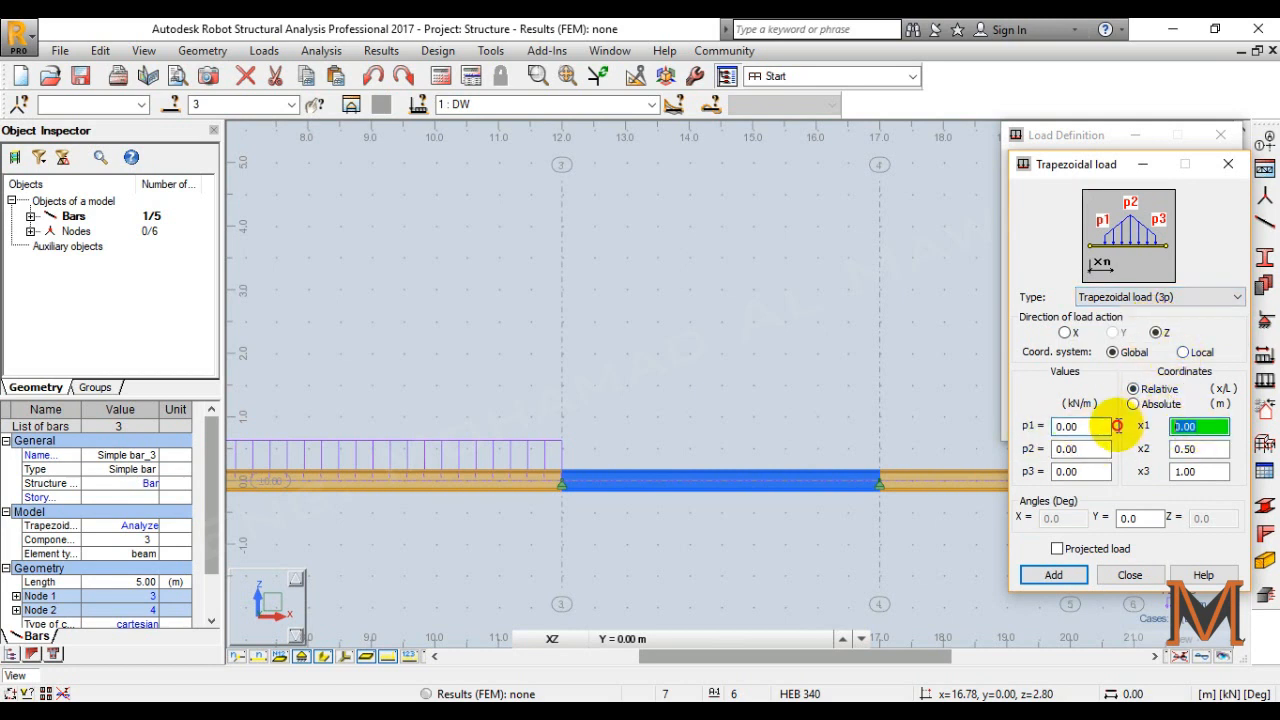
left_click(1078, 448)
type("-36")
left_click(1030, 572)
left_click(1046, 424)
right_click(669, 286)
left_click(671, 317)
left_click(702, 287)
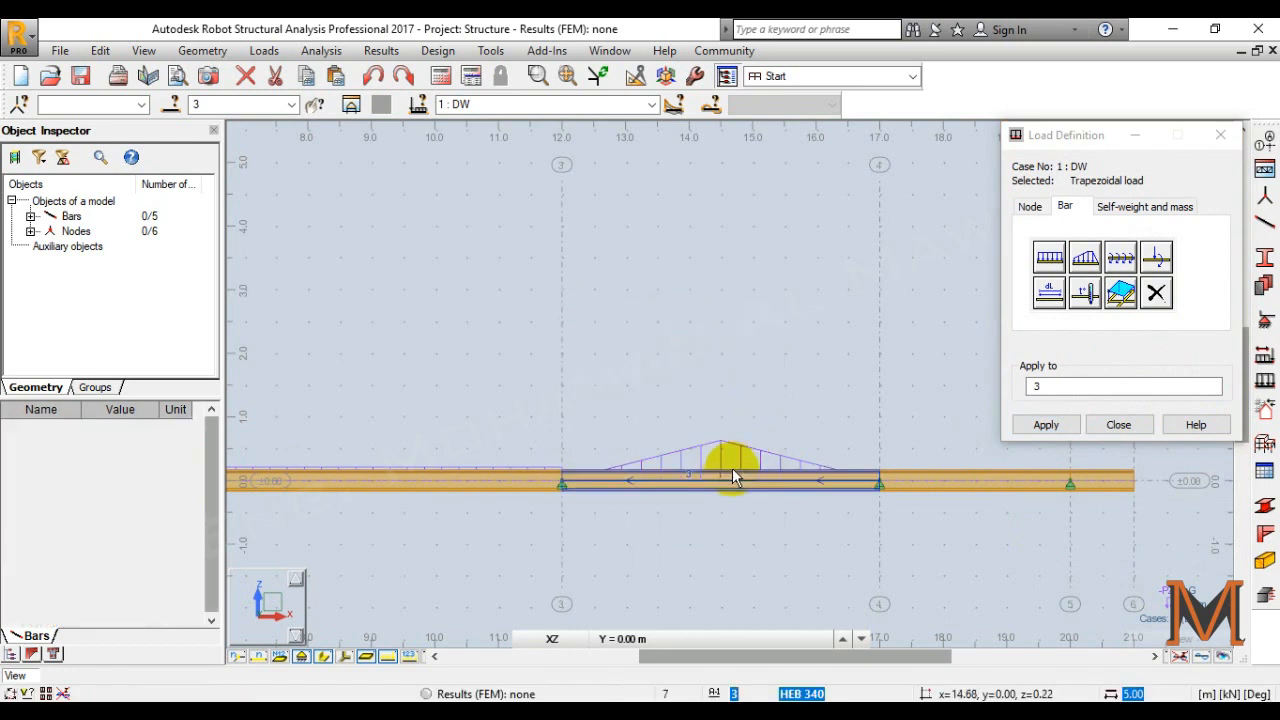
Reselect the bar between axes 3 and 4 and make LL the active load case.
left_click(731, 476)
left_click(651, 104)
left_click(586, 135)
left_click(1049, 257)
left_click(1222, 164)
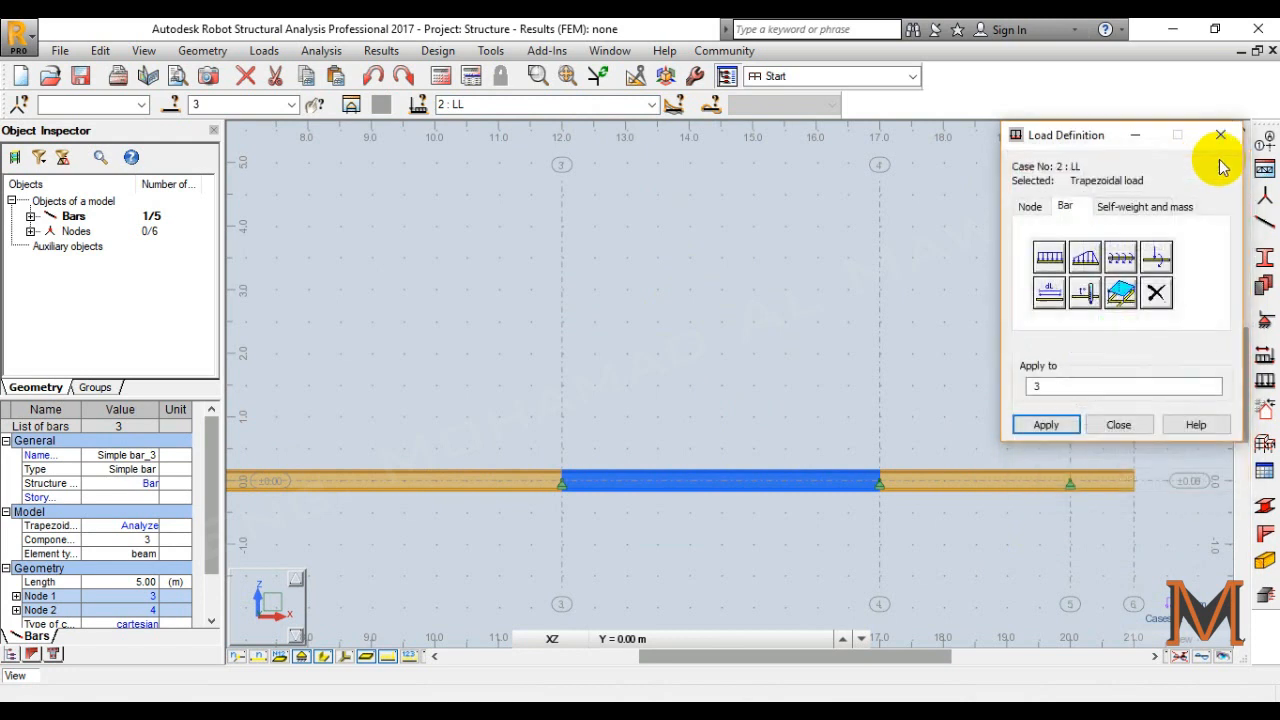
Apply a three-point trapezoidal load in global Z to the bar between axes 3 and 4 in load case LL, and finish load definition.
left_click(1088, 257)
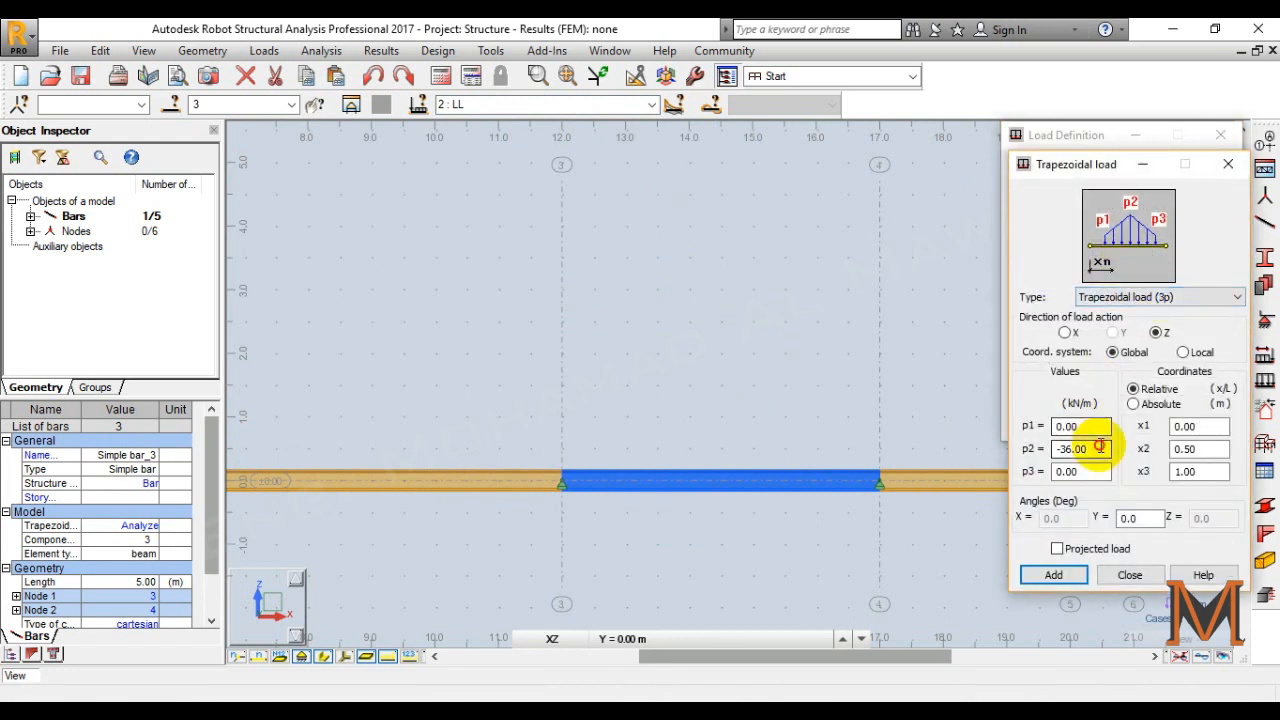
left_click_drag(1100, 448, 956, 467)
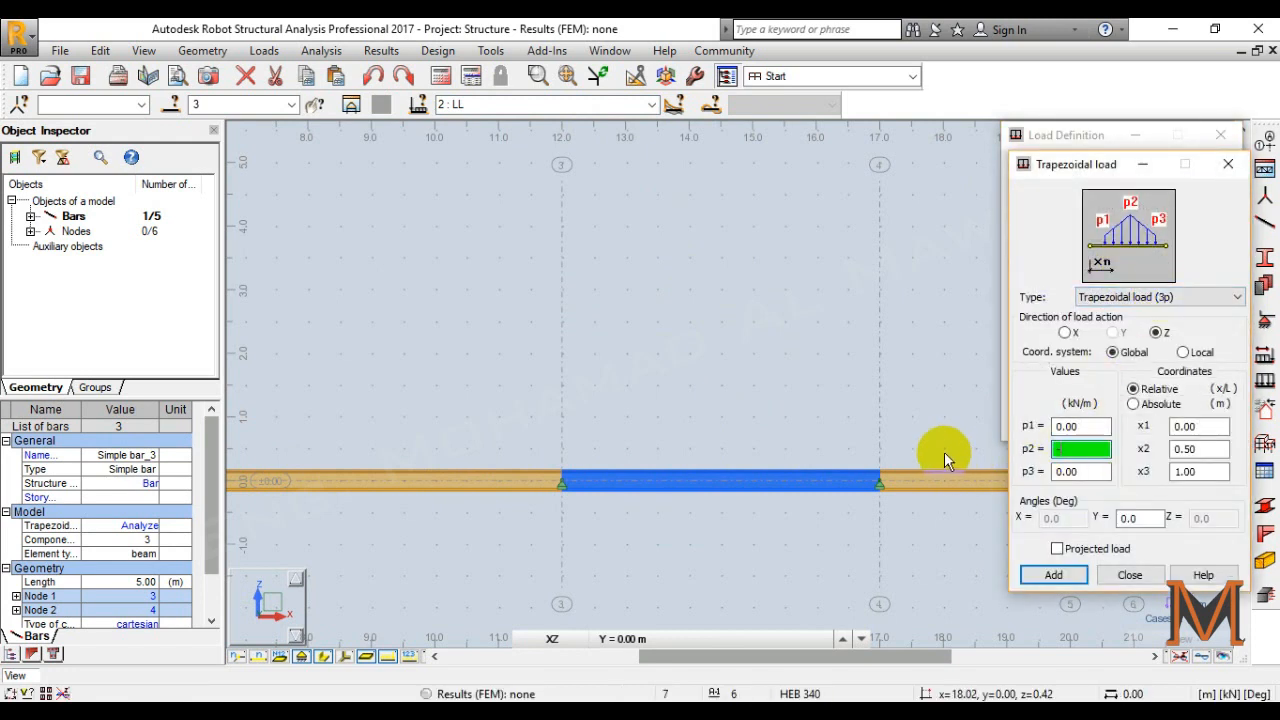
left_click(1053, 572)
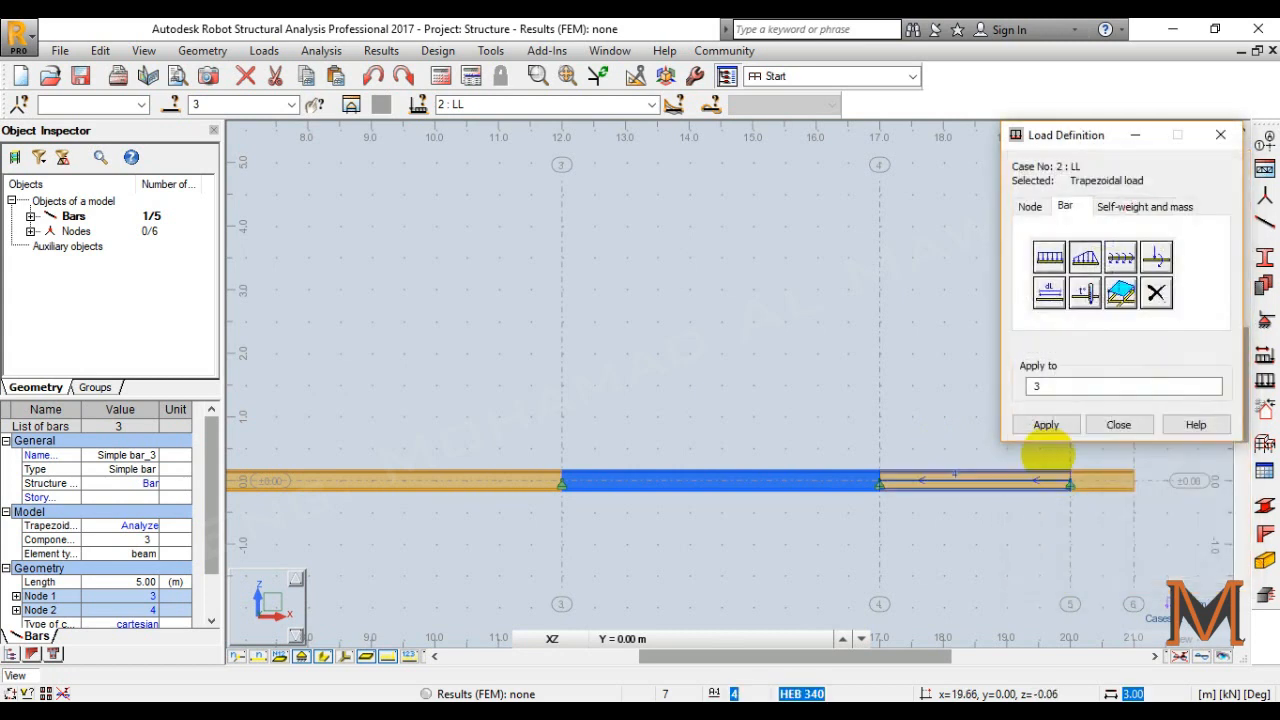
left_click(1046, 425)
left_click(1119, 425)
left_click(806, 342)
Make DW the active load case with the whole beam in view.
scroll(806, 342, "down", 2)
middle_click_drag(806, 342, 911, 380)
scroll(860, 371, "down", 1)
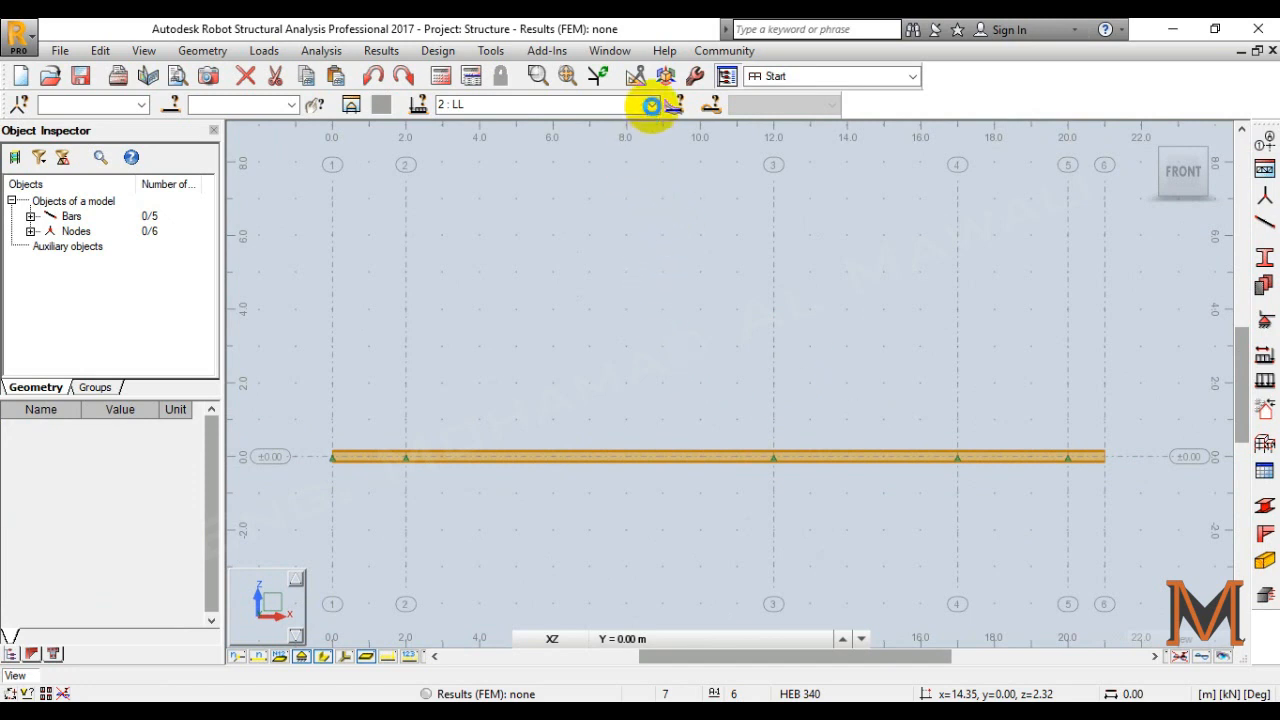
left_click(651, 104)
left_click(543, 121)
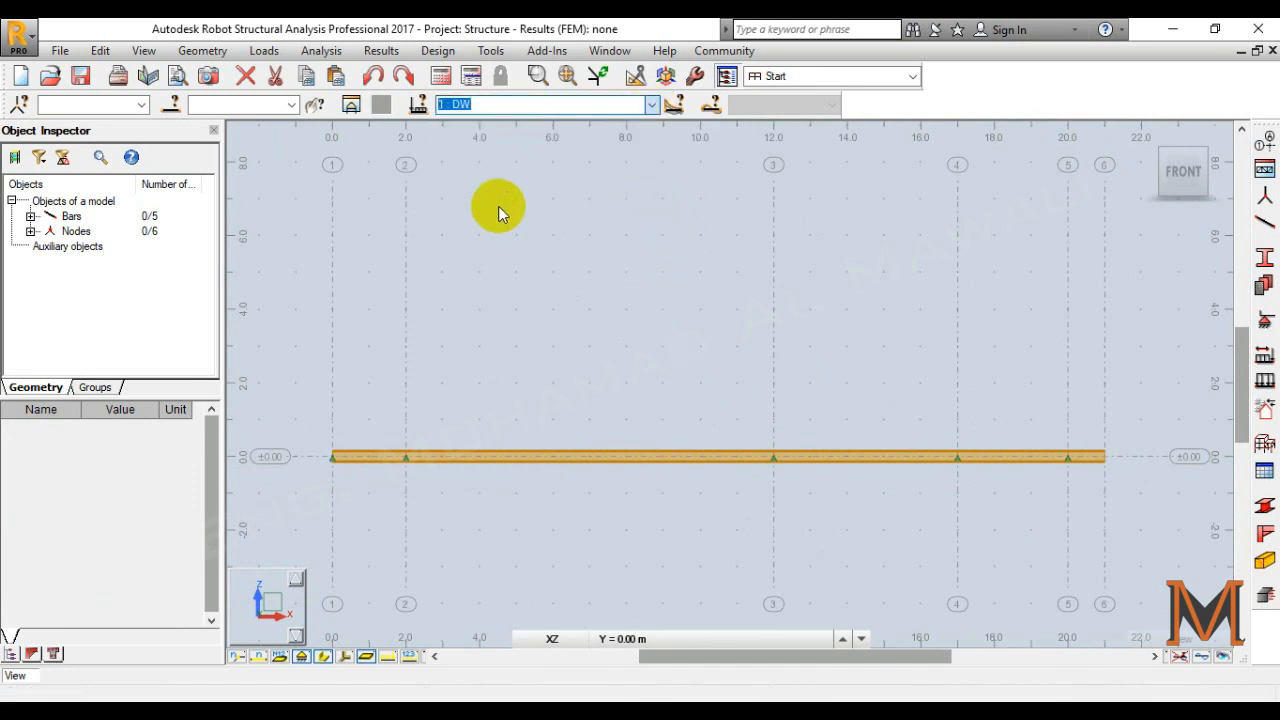
Hide the bars' section shapes, display the load symbols with their values, and examine the DW loads along the beam.
left_click(324, 657)
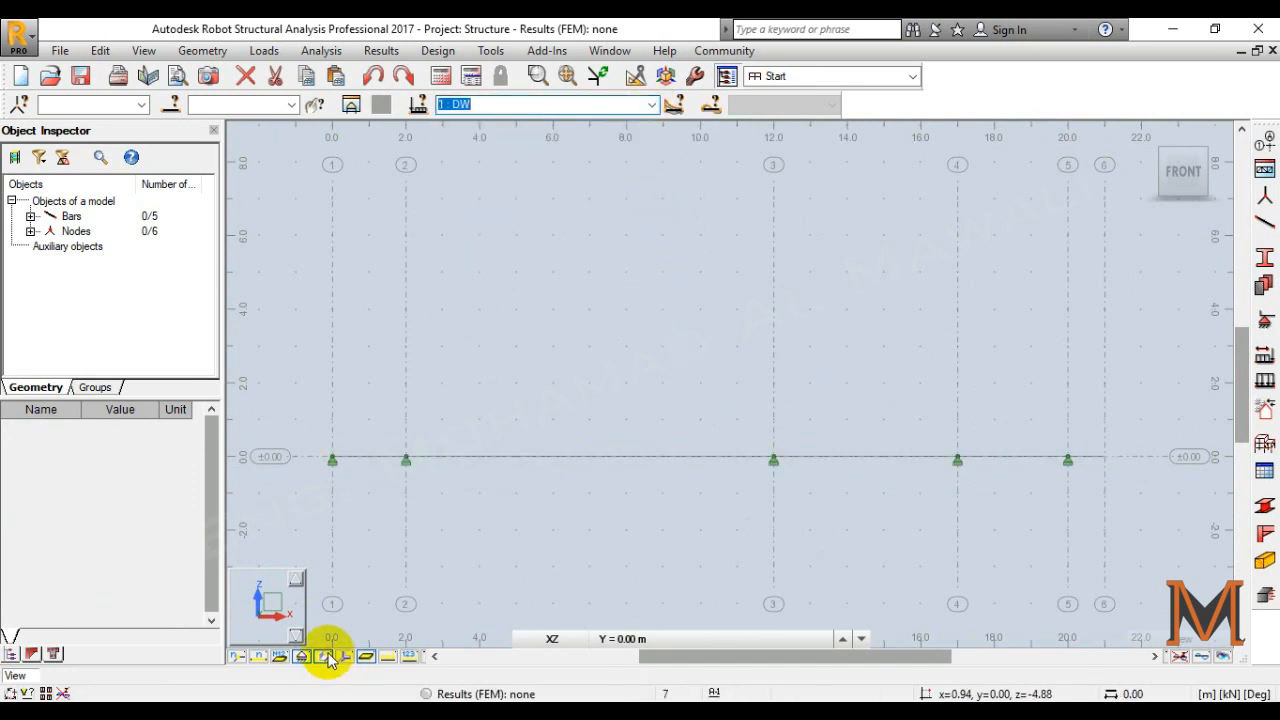
left_click(388, 657)
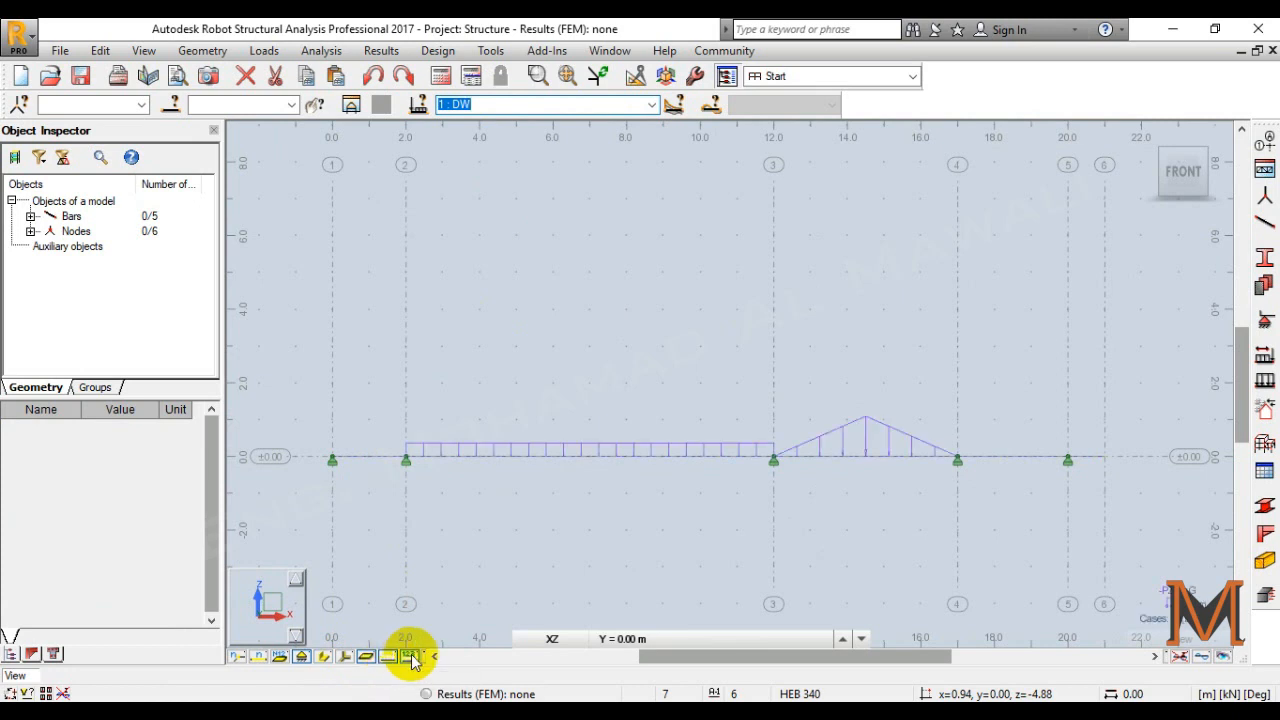
left_click(410, 657)
scroll(882, 468, "up", 5)
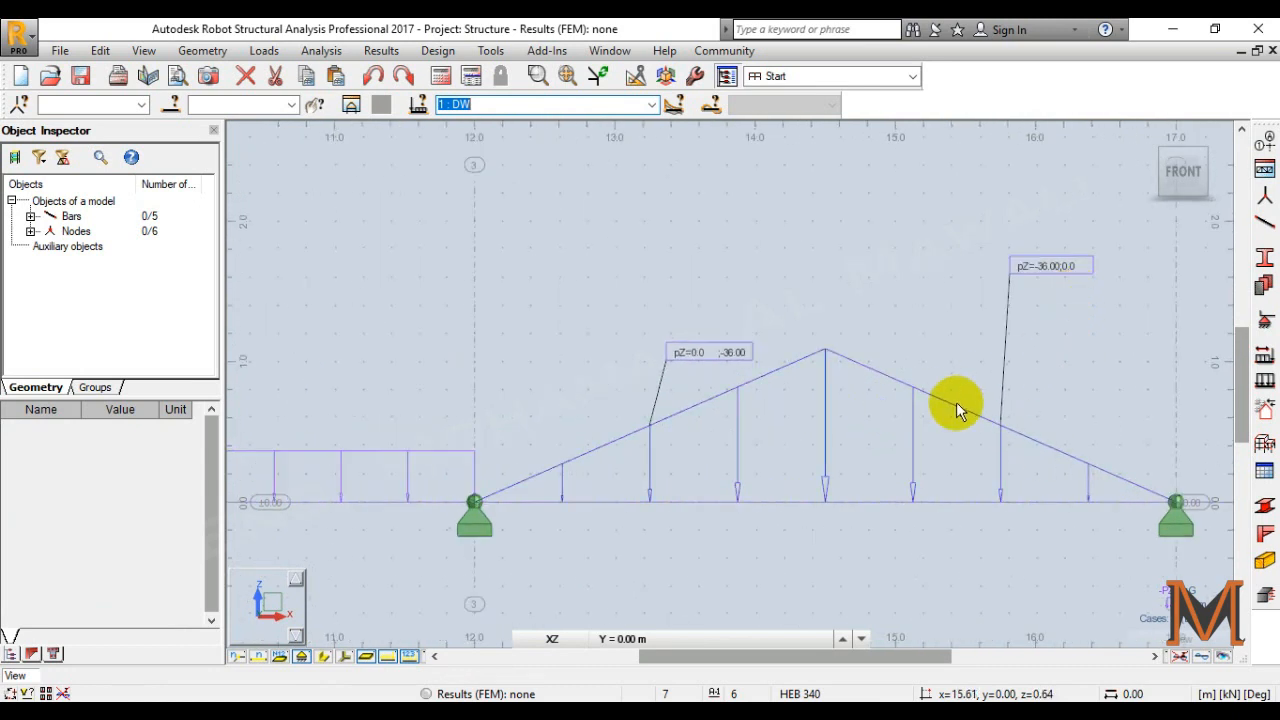
scroll(809, 360, "down", 4)
scroll(700, 420, "down", 5)
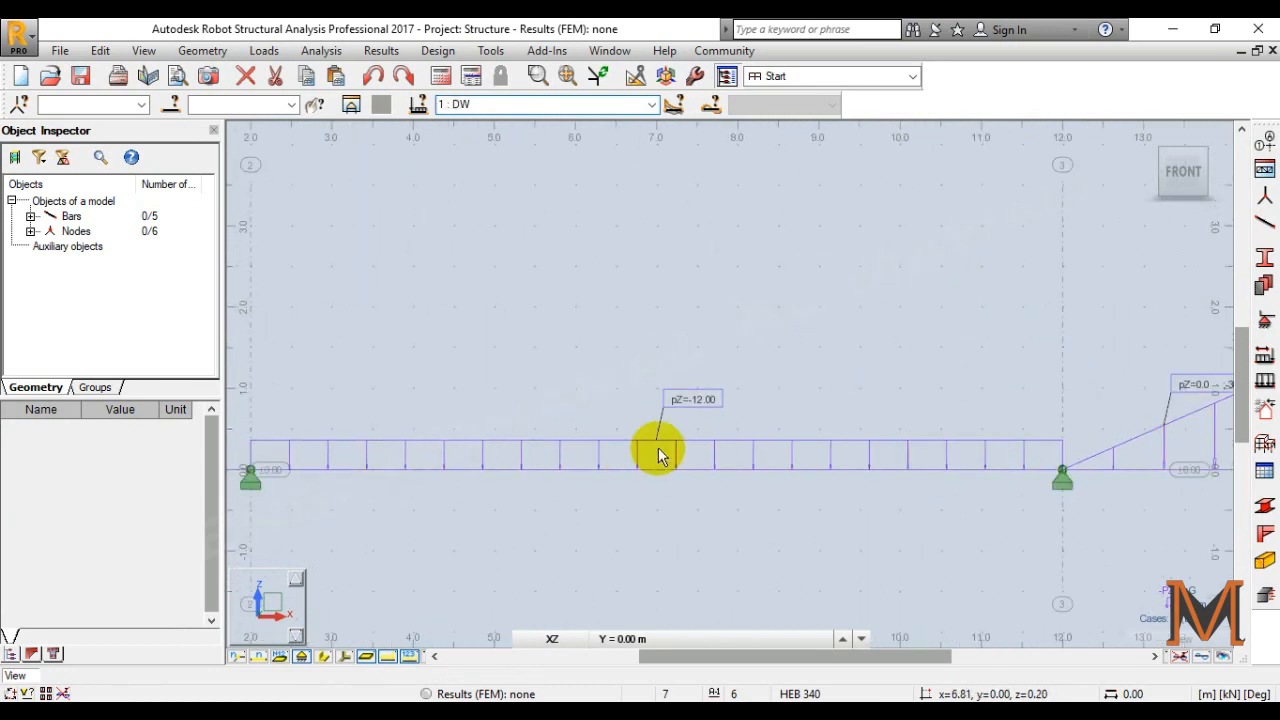
scroll(715, 478, "down", 1)
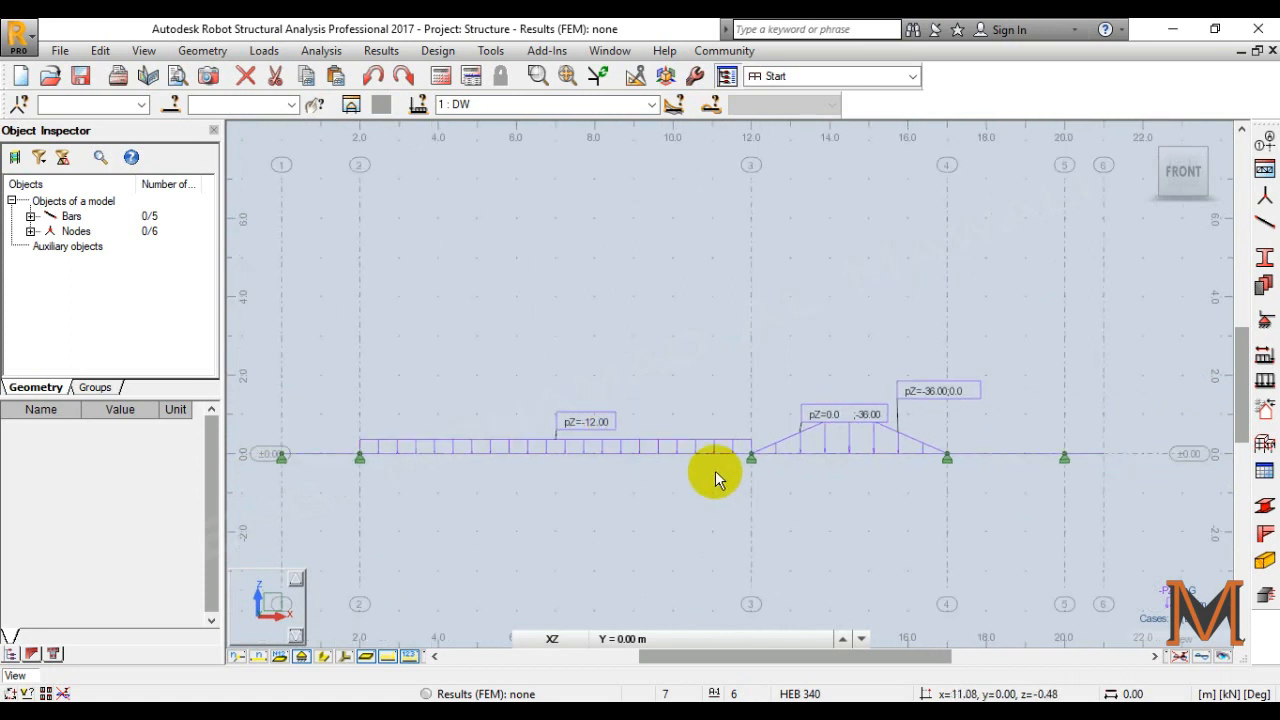
Make LL the active load case to check its loads, then hide the load symbols and show the bars' section shapes.
left_click(651, 104)
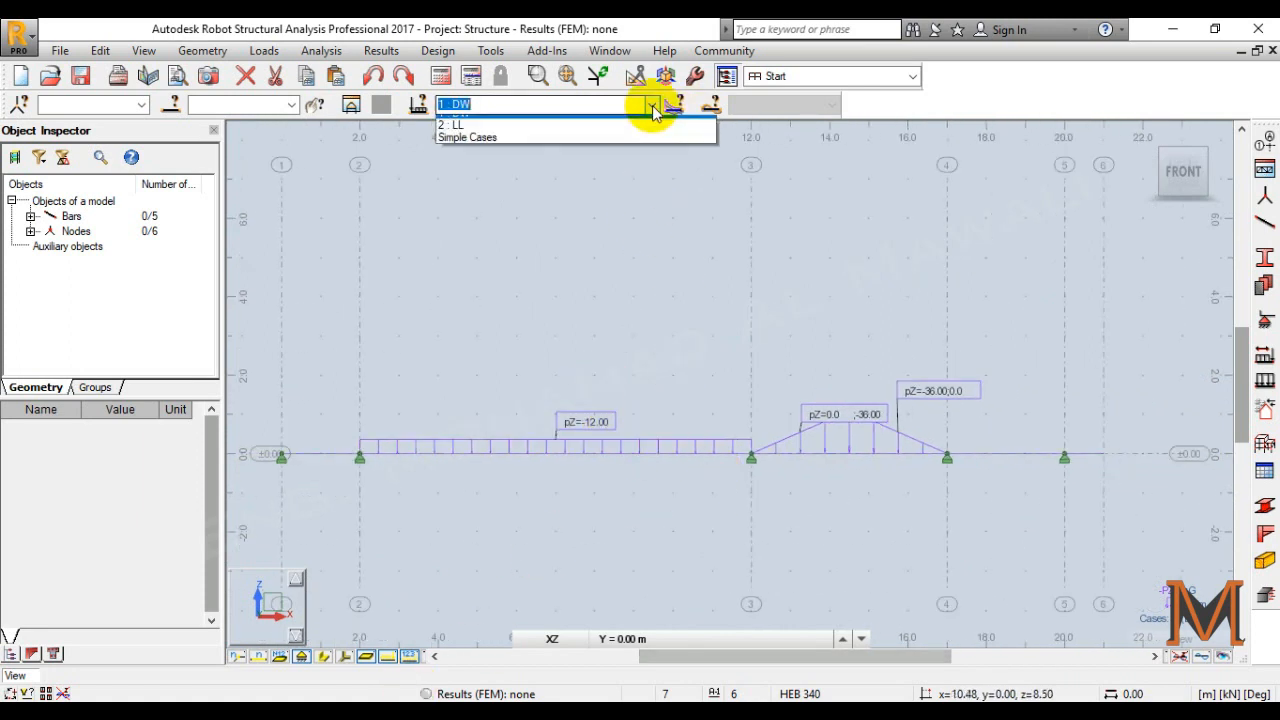
left_click(557, 134)
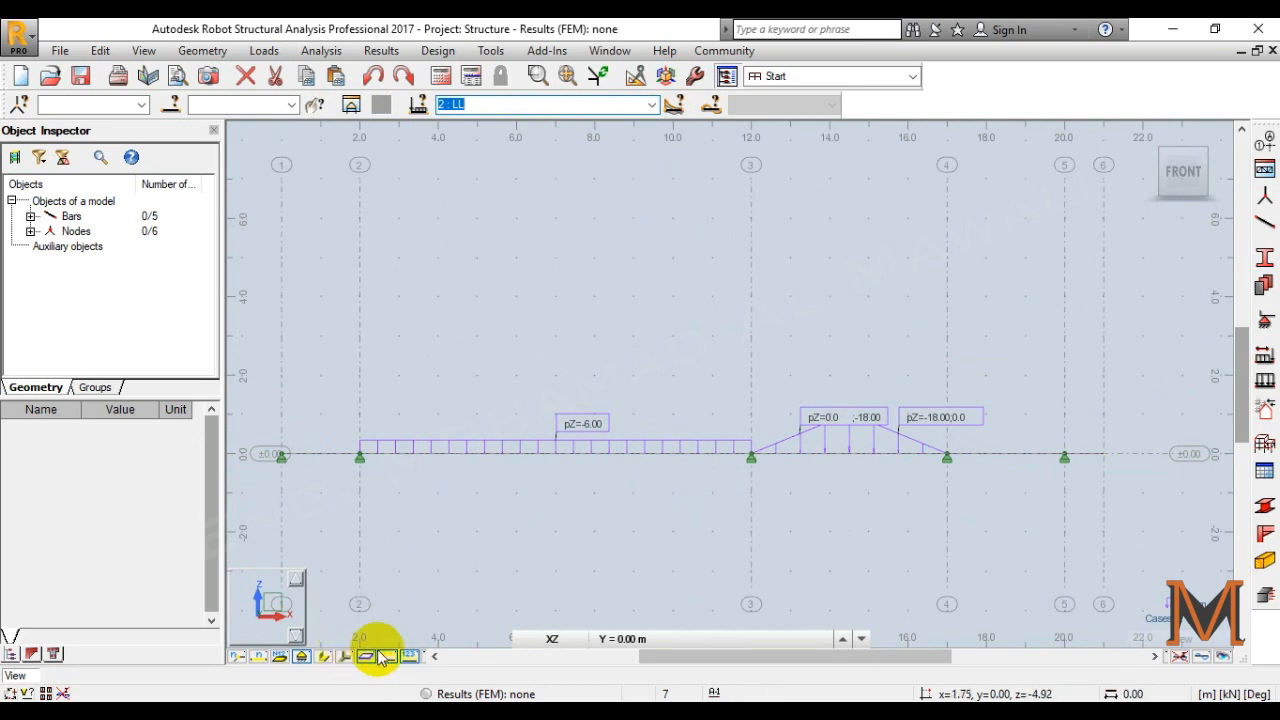
left_click(408, 656)
left_click(323, 656)
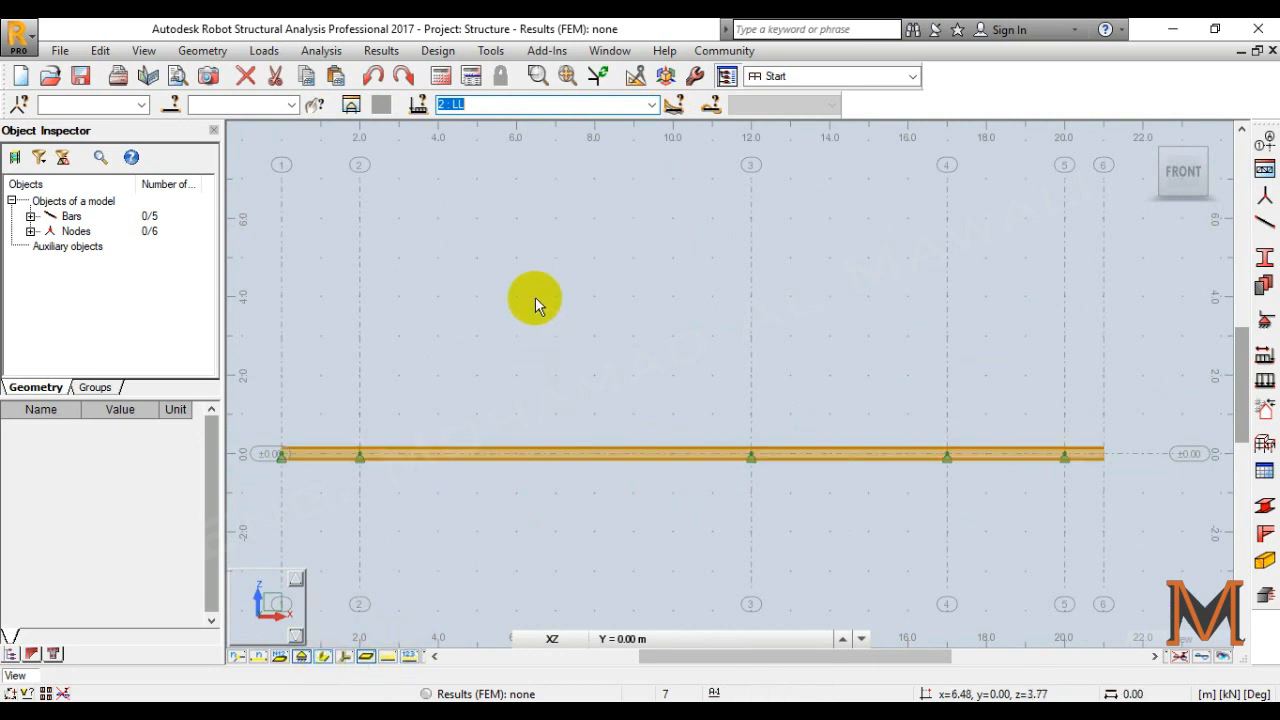
middle_click_drag(535, 297, 551, 302)
scroll(551, 302, "down", 1)
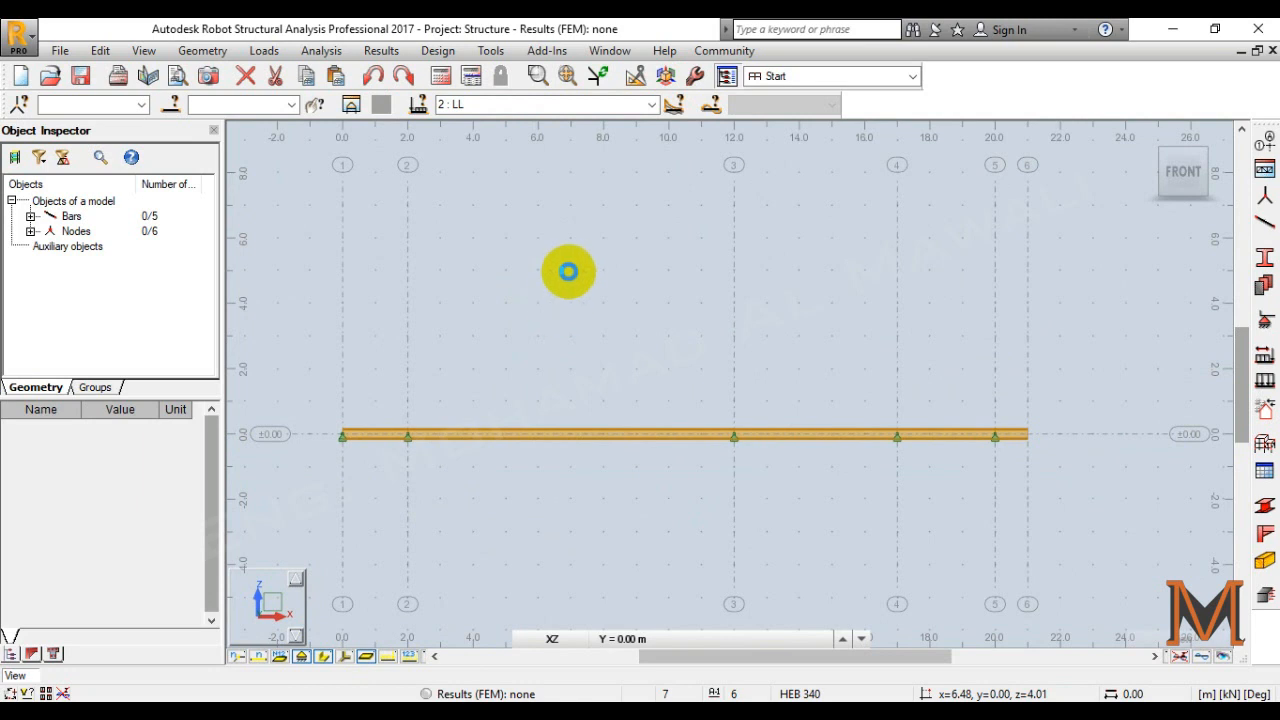
Start a manual load combination and set its number to 101.
left_click(268, 55)
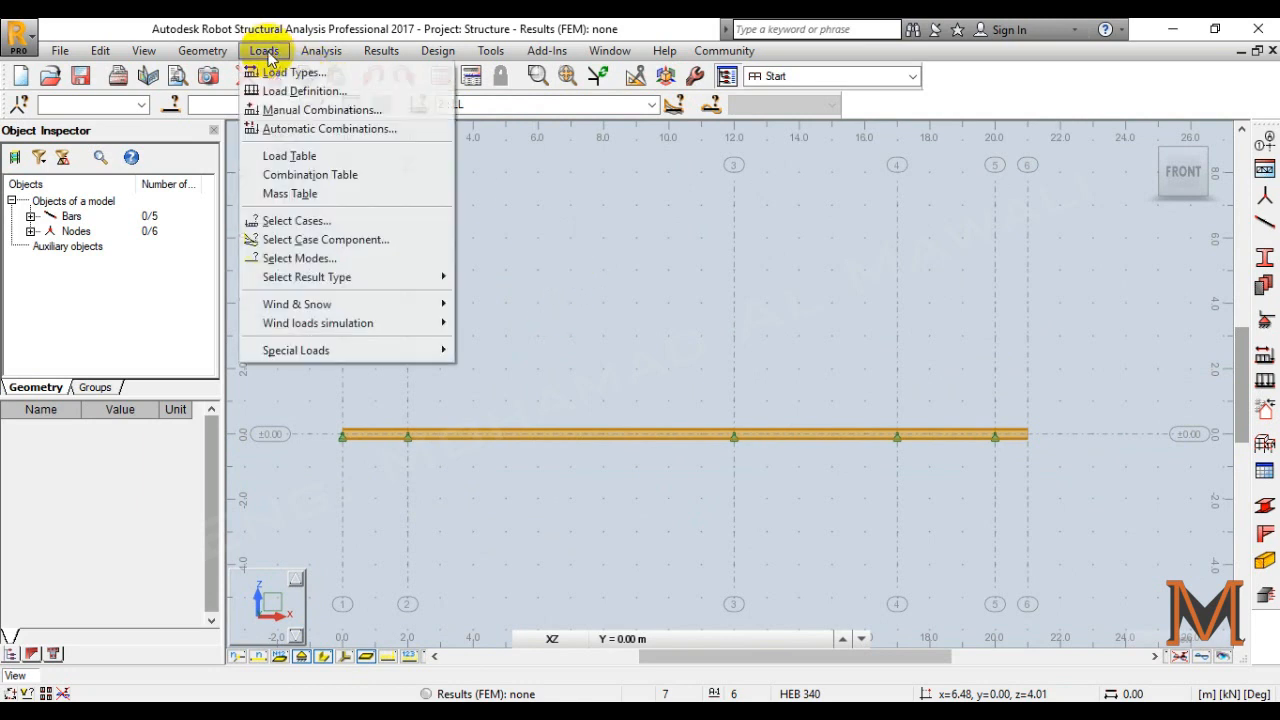
left_click(318, 112)
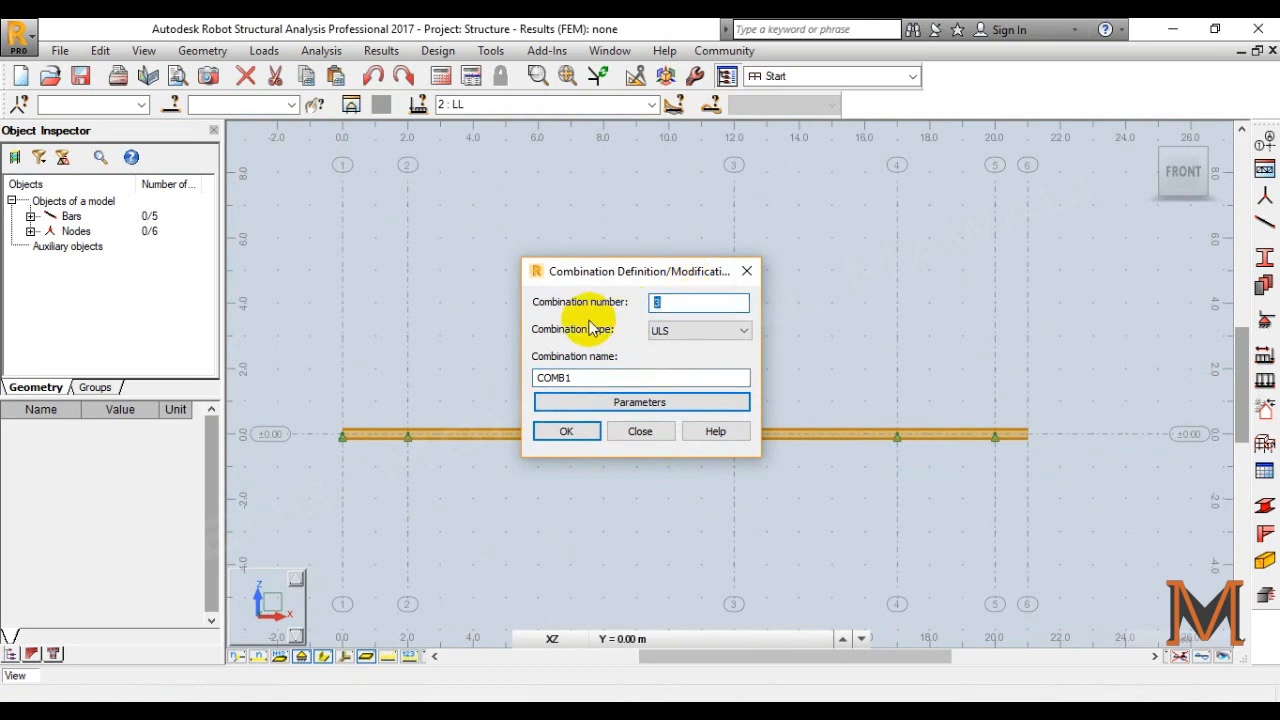
type("101")
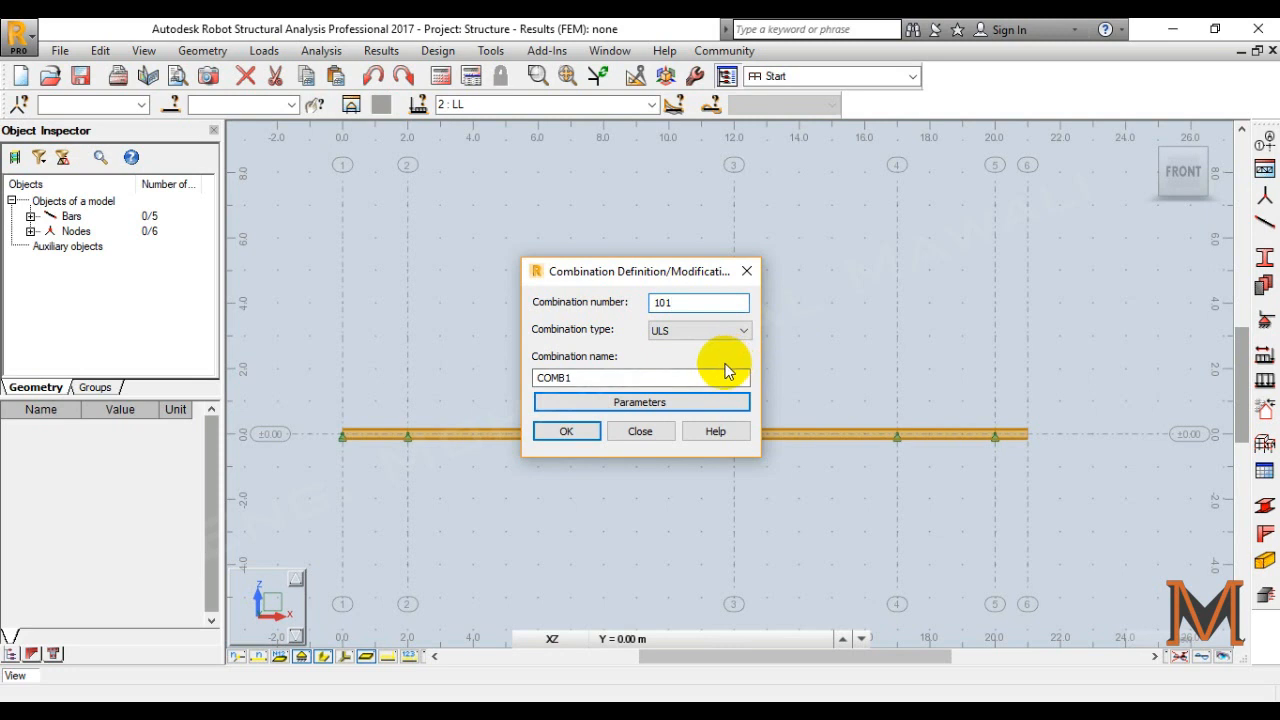
left_click(743, 330)
left_click(680, 354)
double_click(666, 301)
type("201")
left_click(705, 330)
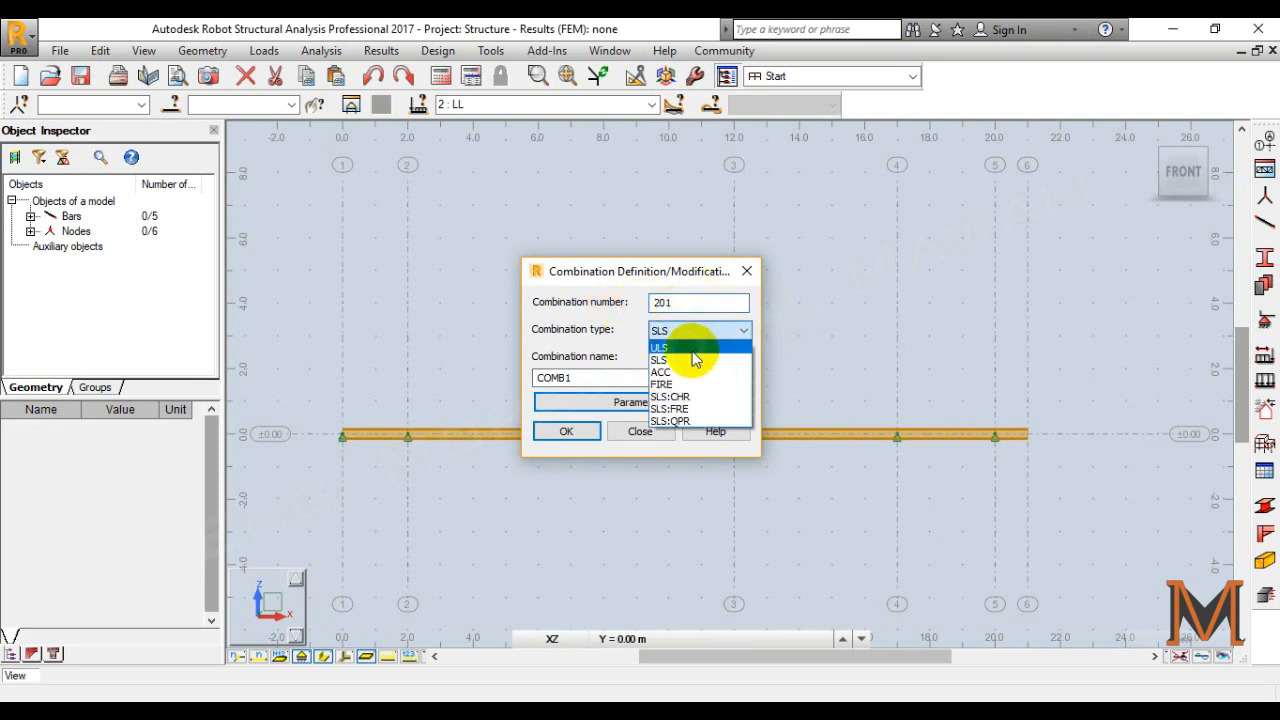
left_click(691, 348)
double_click(694, 302)
type("101")
Name ULS combination 101 "1.35DL+1.5LL" and confirm its definition.
key("Tab")
key("Tab")
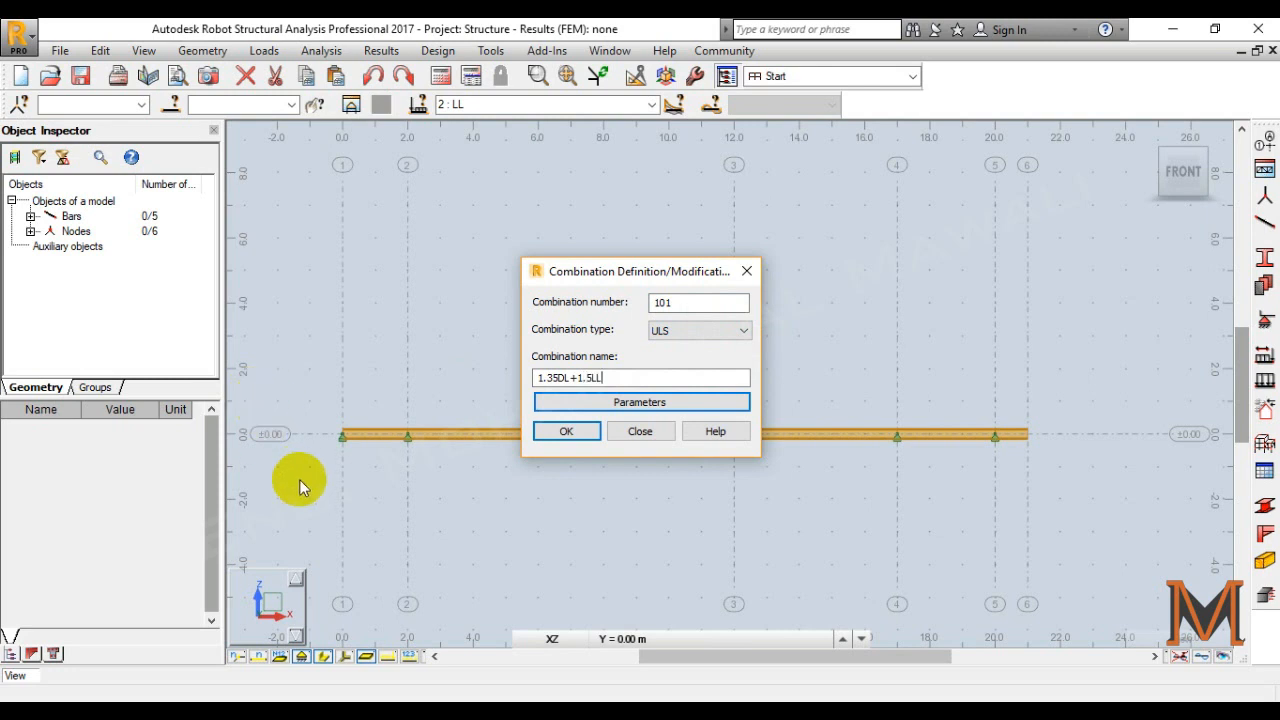
left_click(566, 431)
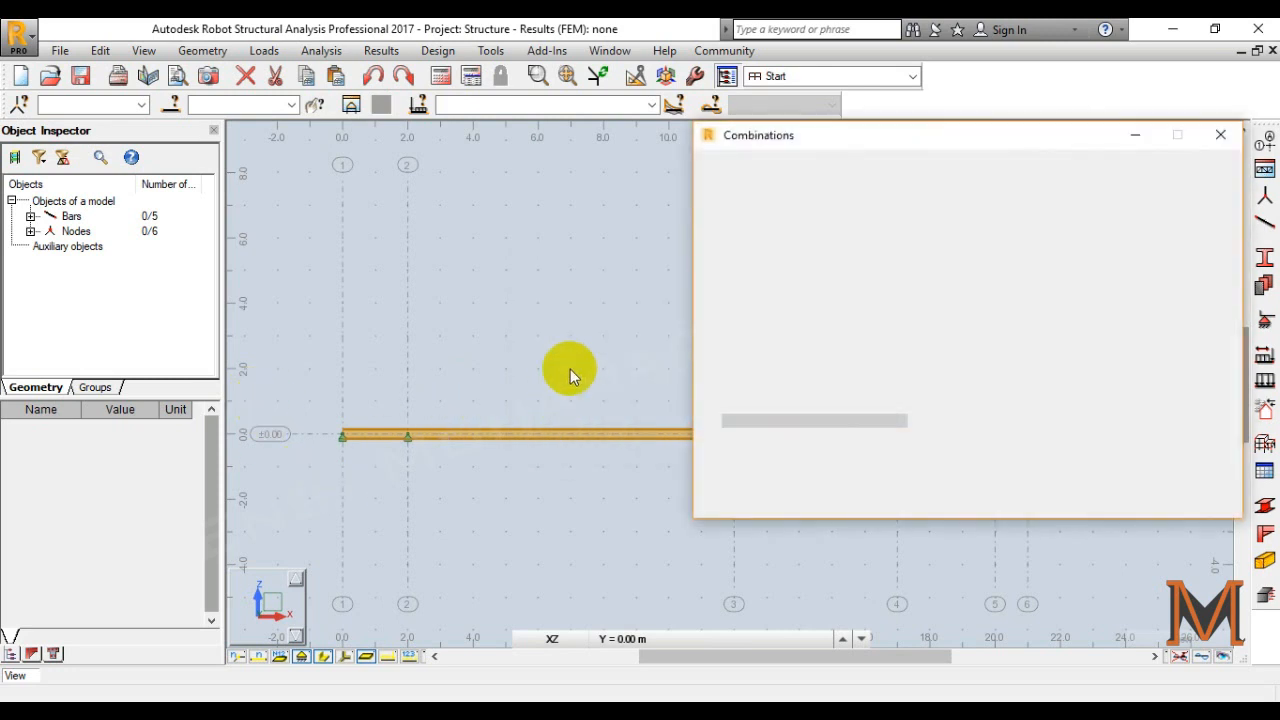
Add case DW with factor 1.35 and case LL with factor 1.50 to combination 101, and apply it.
left_click(745, 272)
double_click(880, 446)
type("1.35")
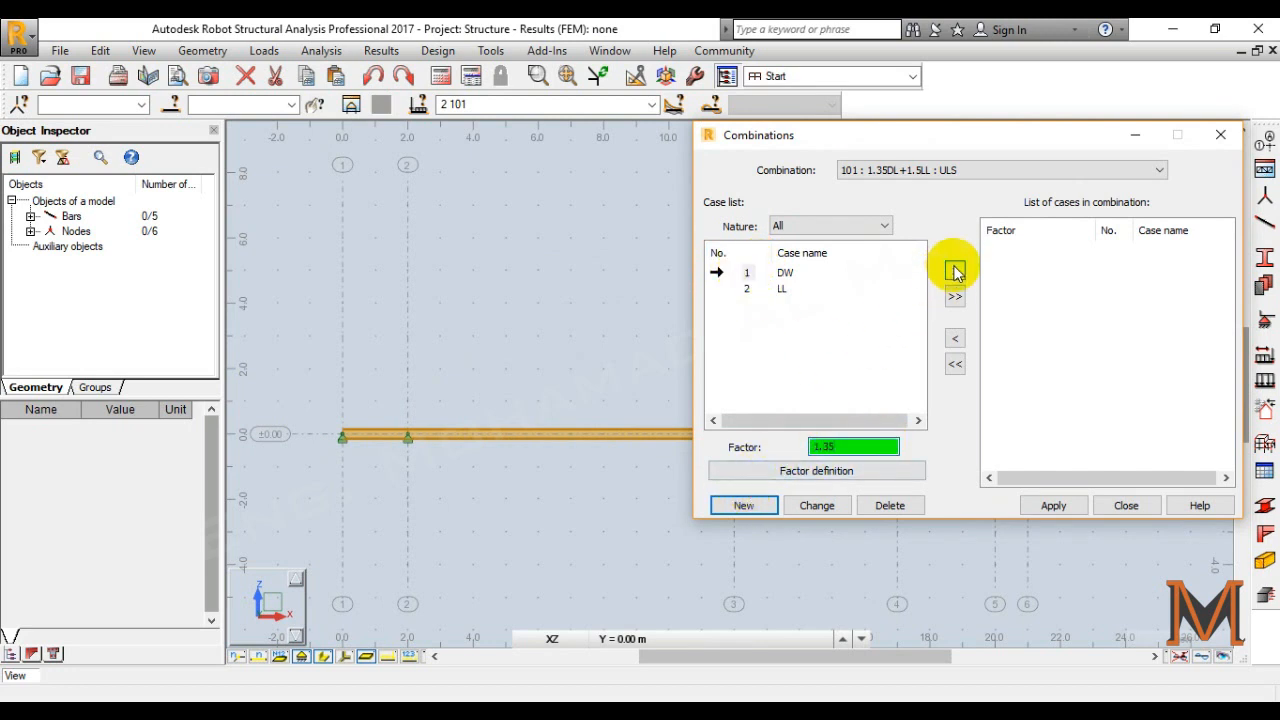
left_click(955, 272)
left_click(748, 273)
double_click(855, 446)
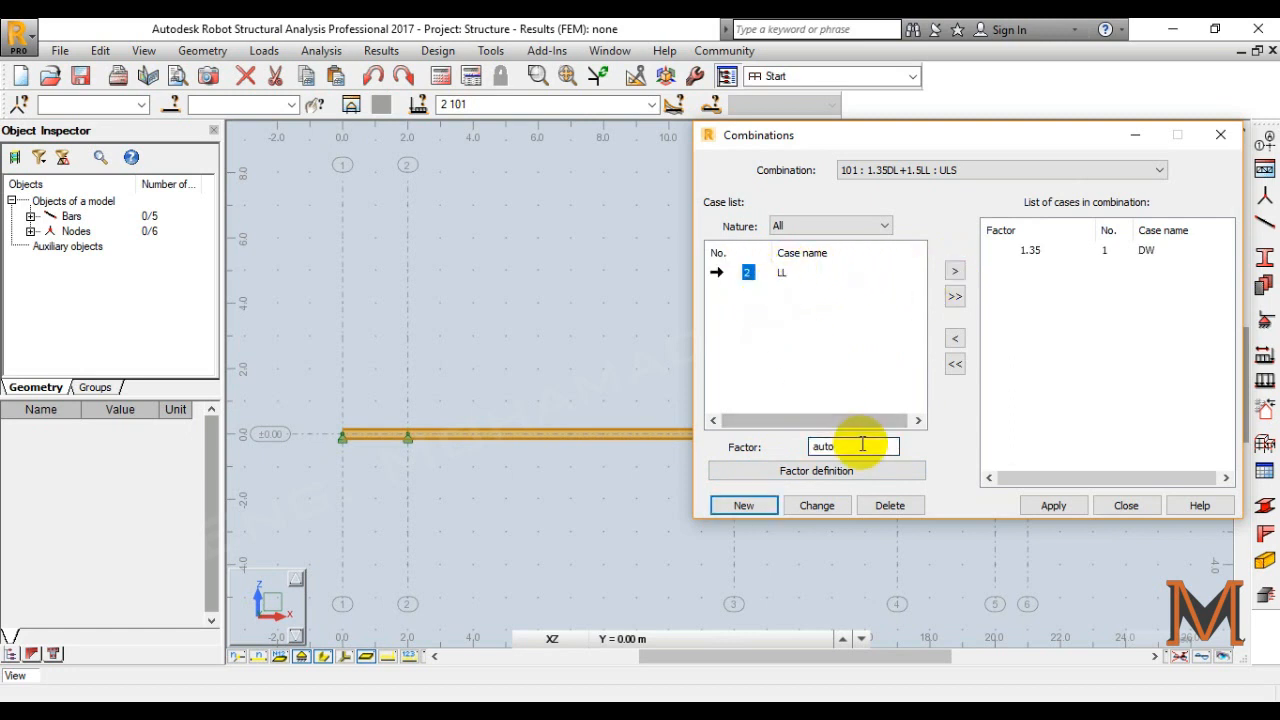
left_click(955, 272)
left_click(1052, 505)
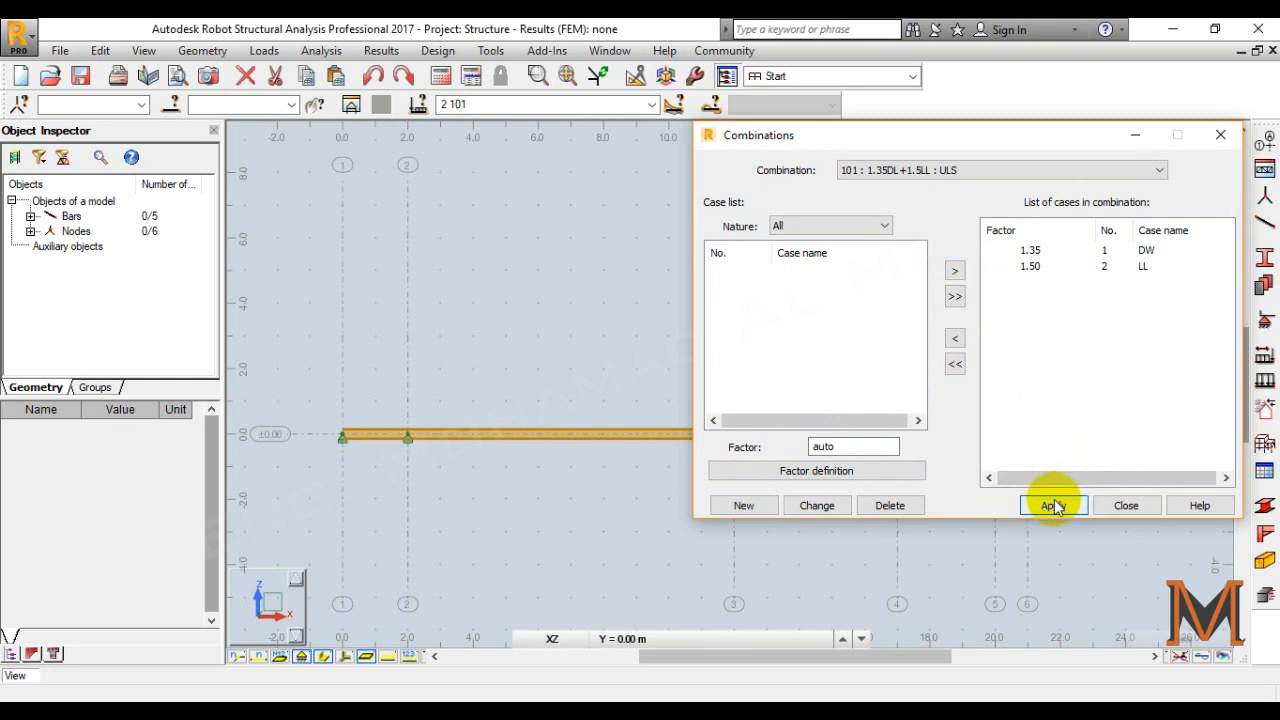
Define a new SLS combination numbered 201 and named DL+LL.
left_click(765, 507)
left_click(1006, 292)
left_click(1010, 318)
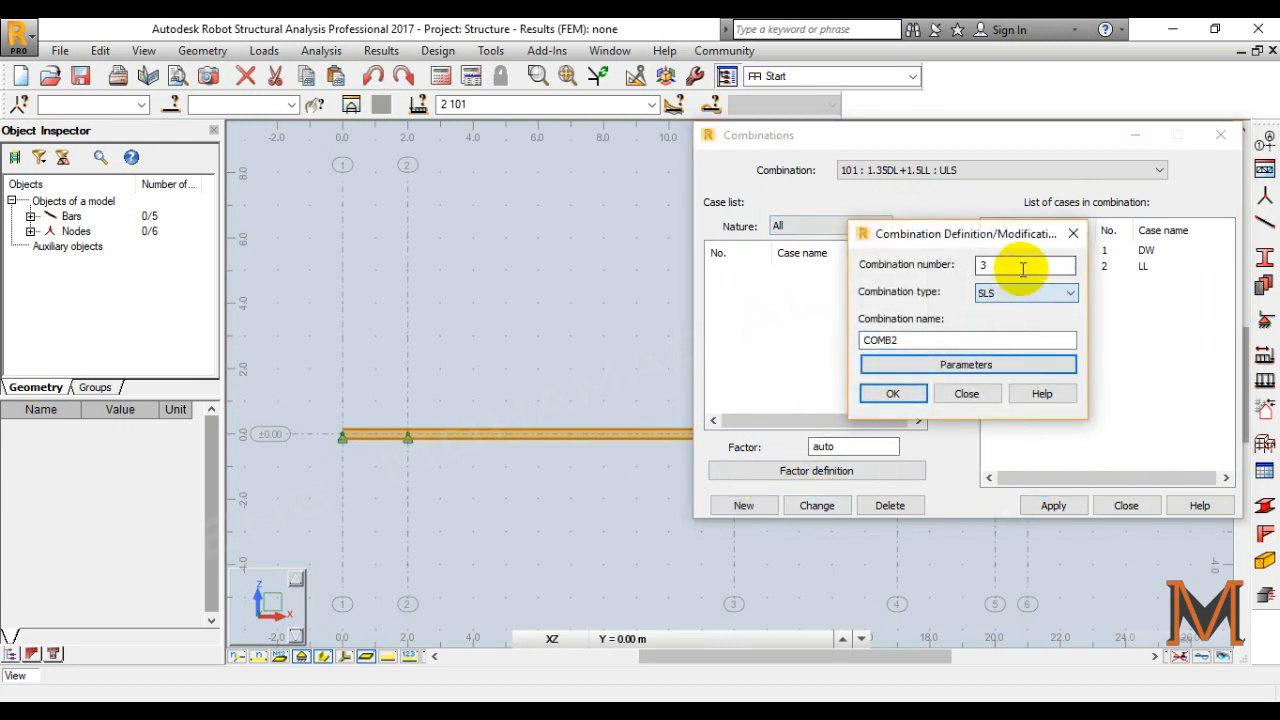
double_click(1023, 268)
type("201")
key("Tab")
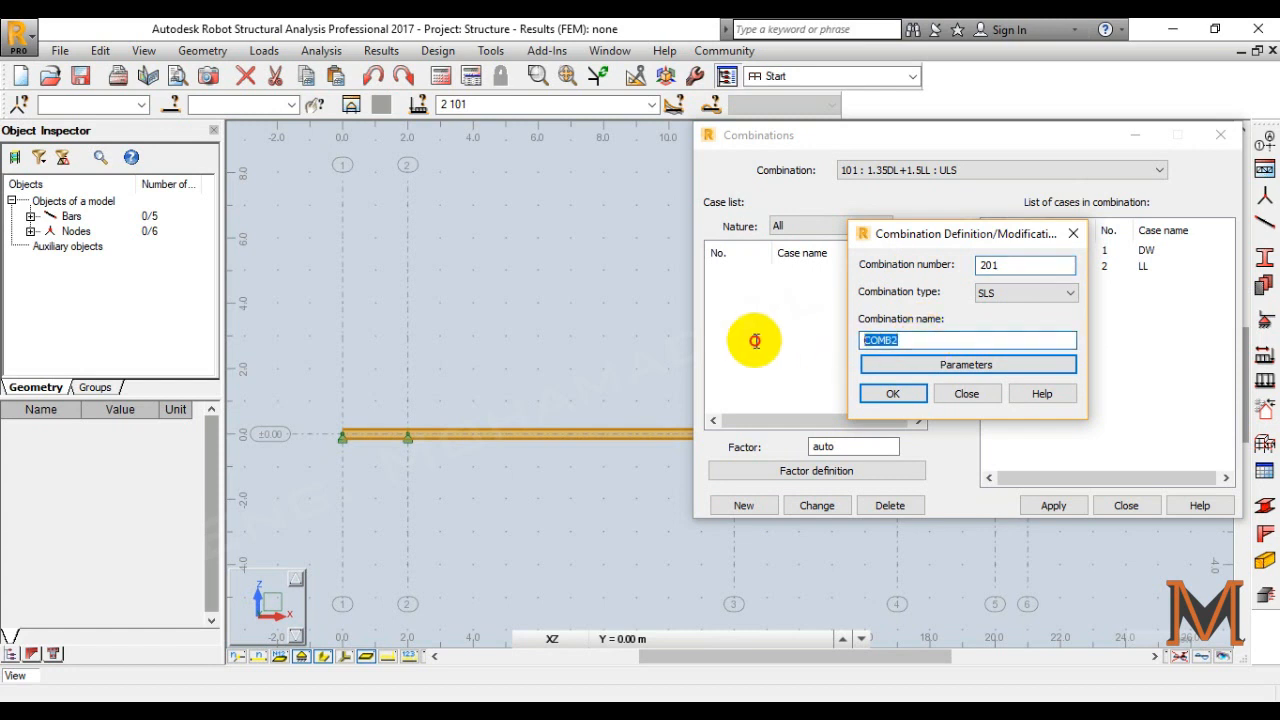
type("DL+LL")
key("Return")
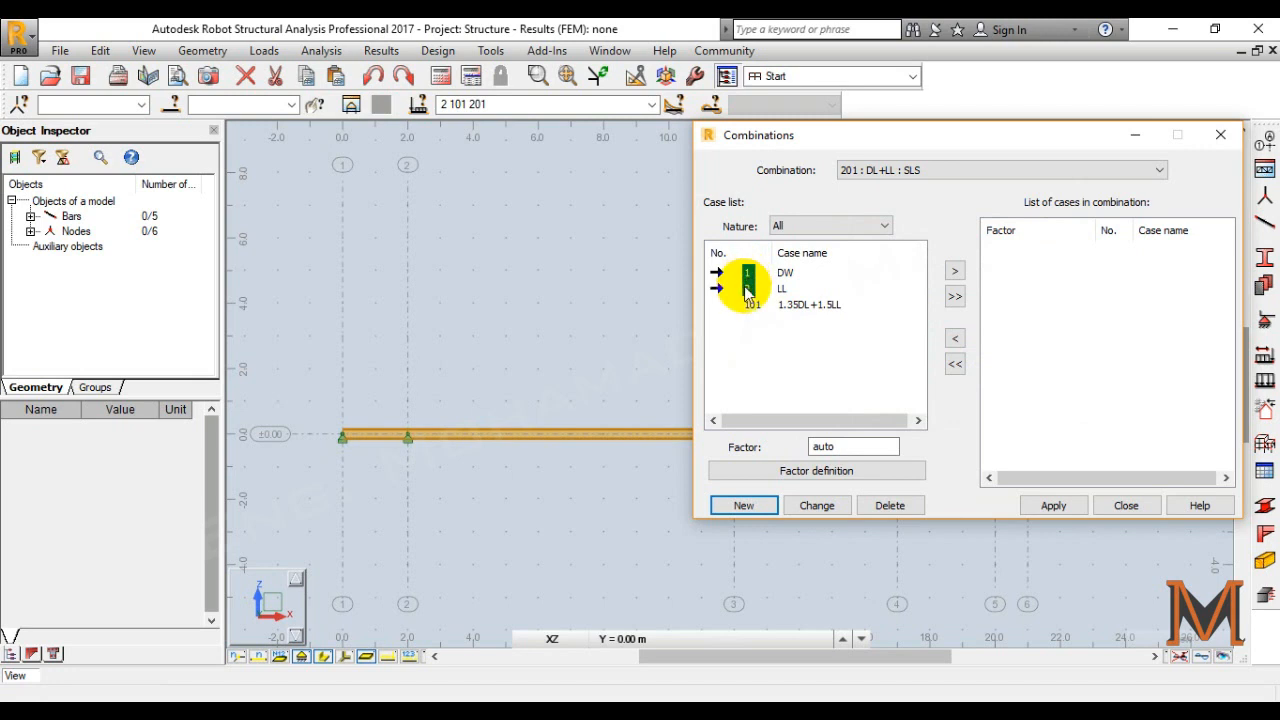
Add cases DW and LL to combination 201 with factor 1 each, apply it and finish the combination definition.
left_click_drag(889, 449, 786, 466)
type("1")
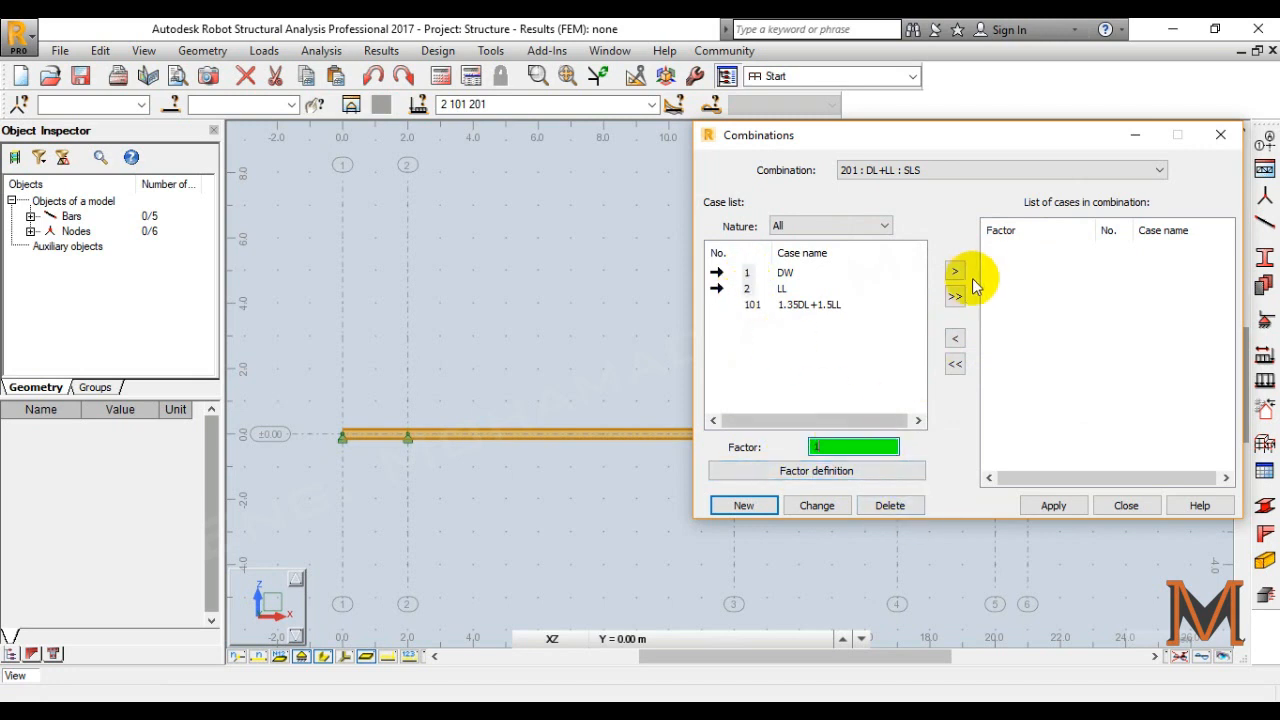
left_click(955, 271)
left_click(1035, 508)
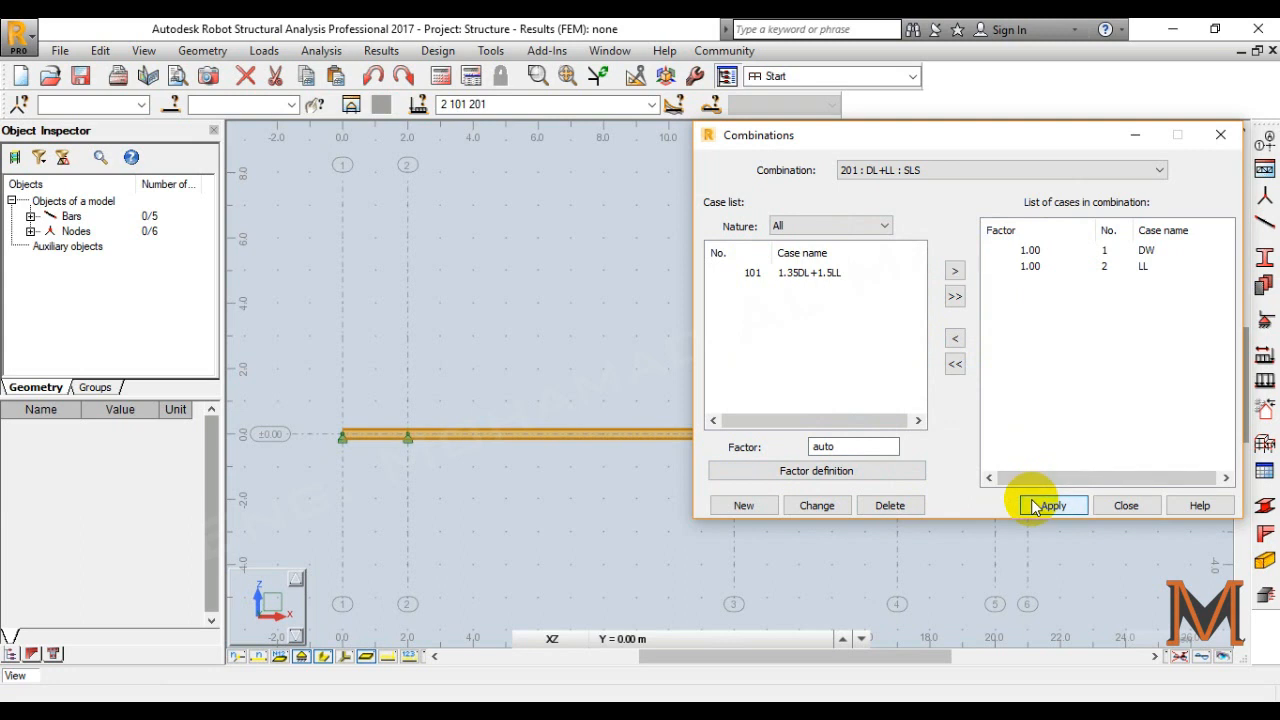
left_click(1128, 506)
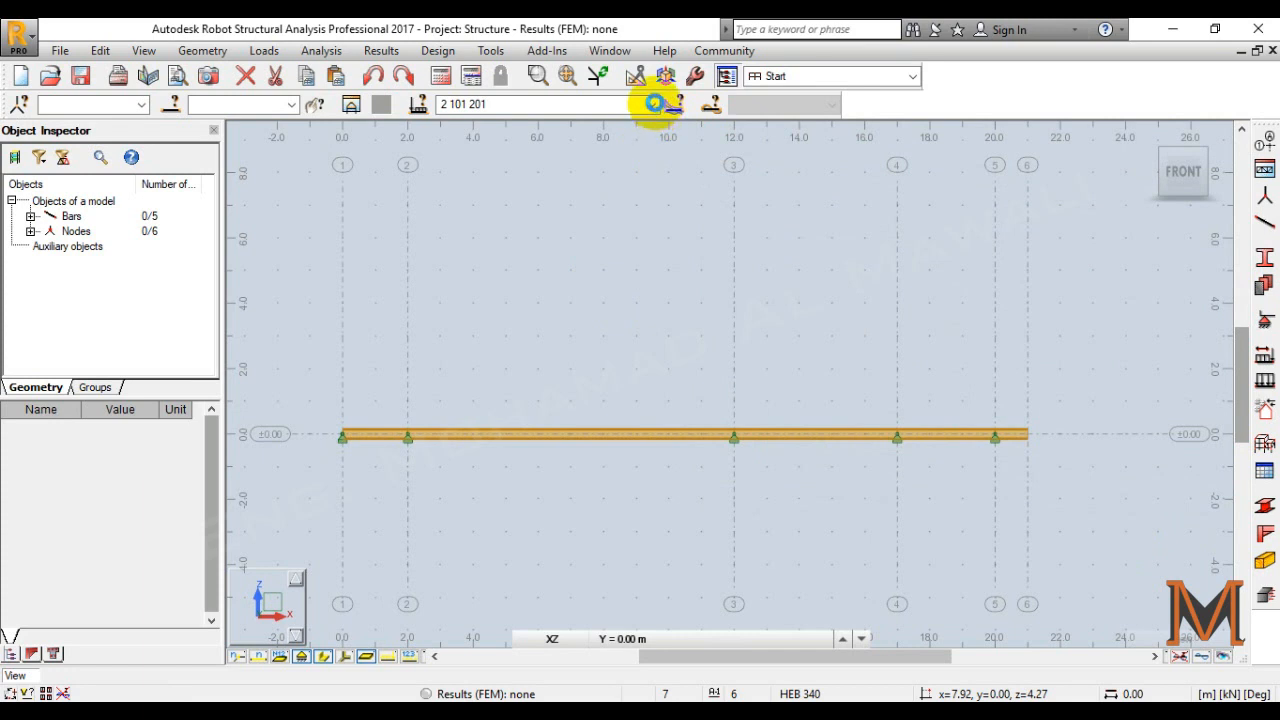
Check the load case list for combinations 101 and 201, and run the structure's calculation.
left_click(651, 104)
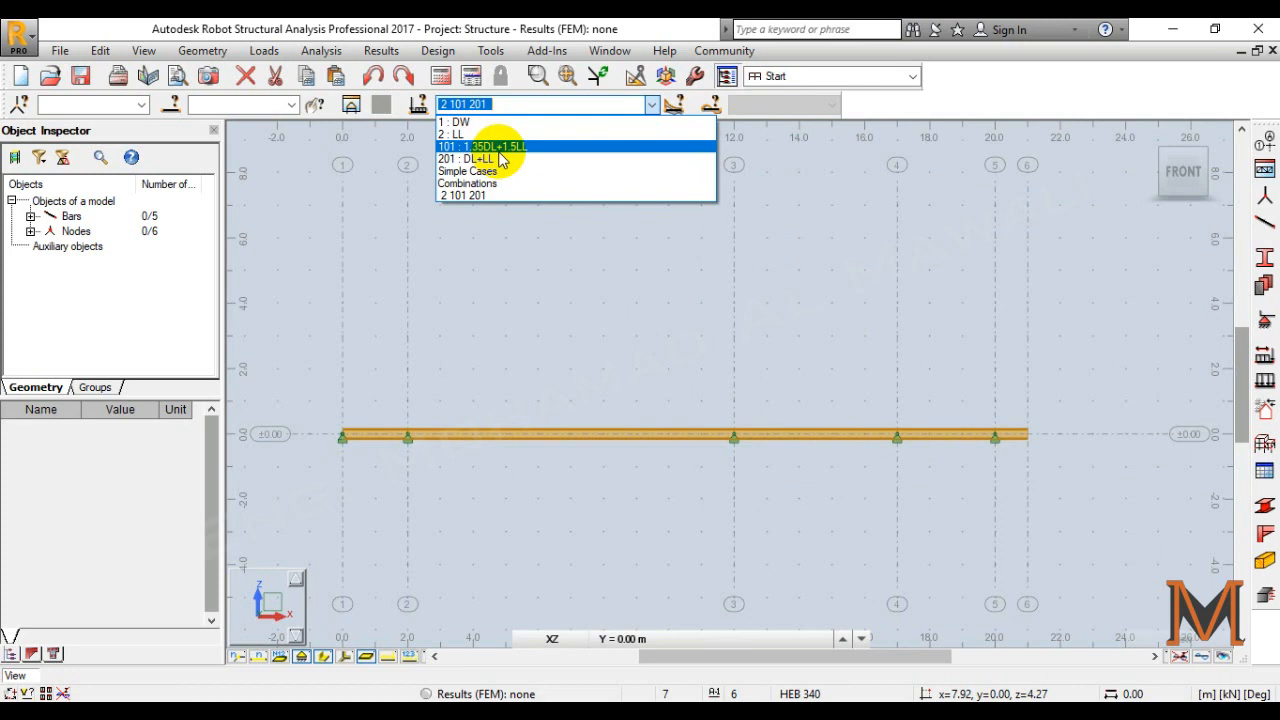
left_click(654, 275)
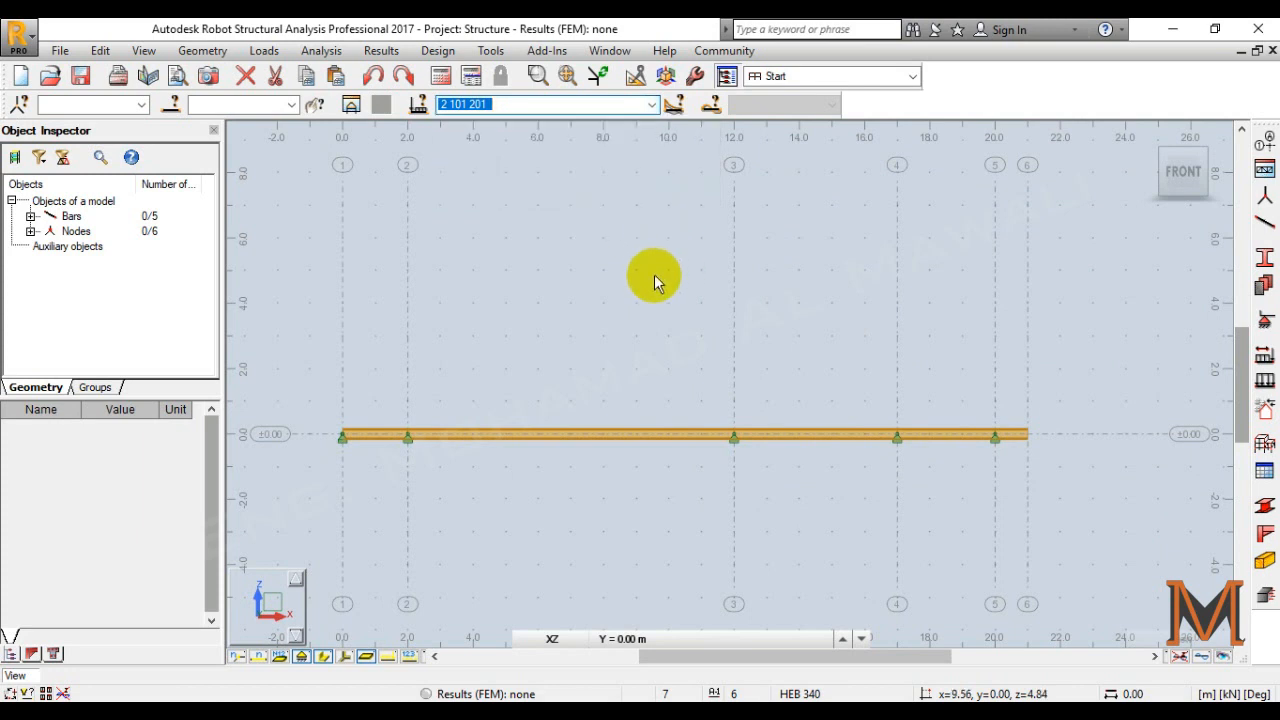
left_click(554, 198)
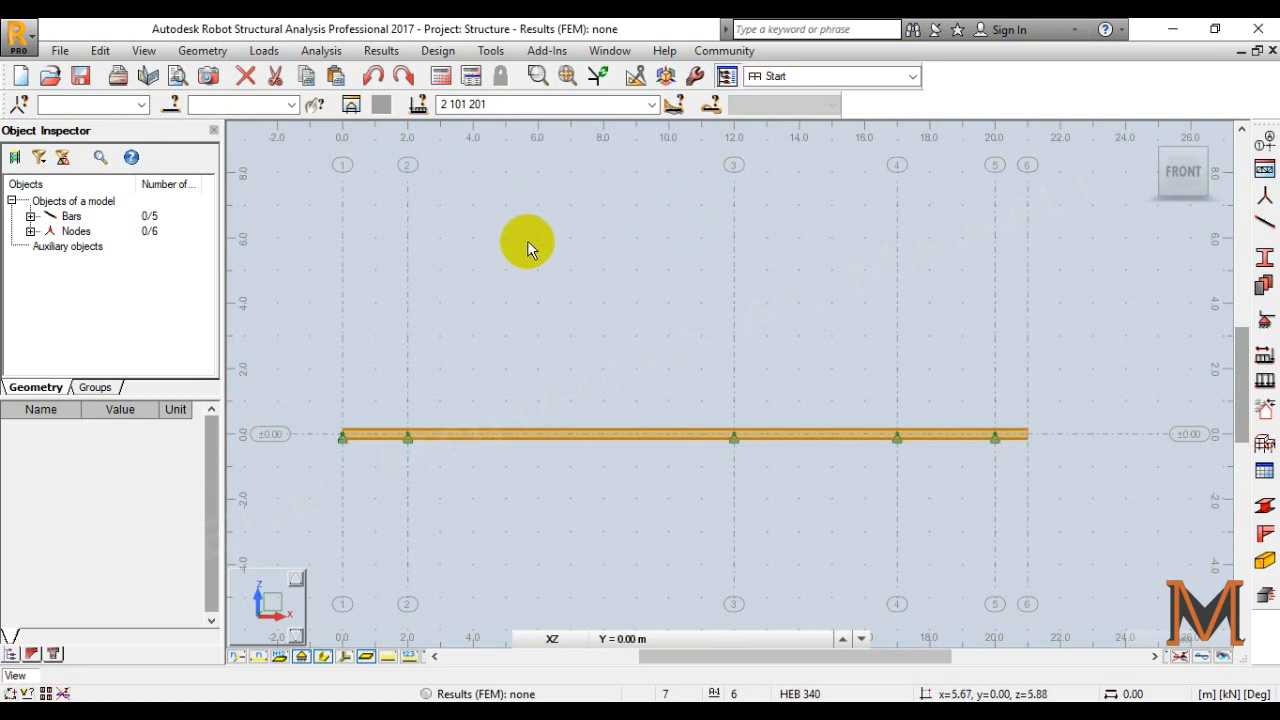
left_click(441, 77)
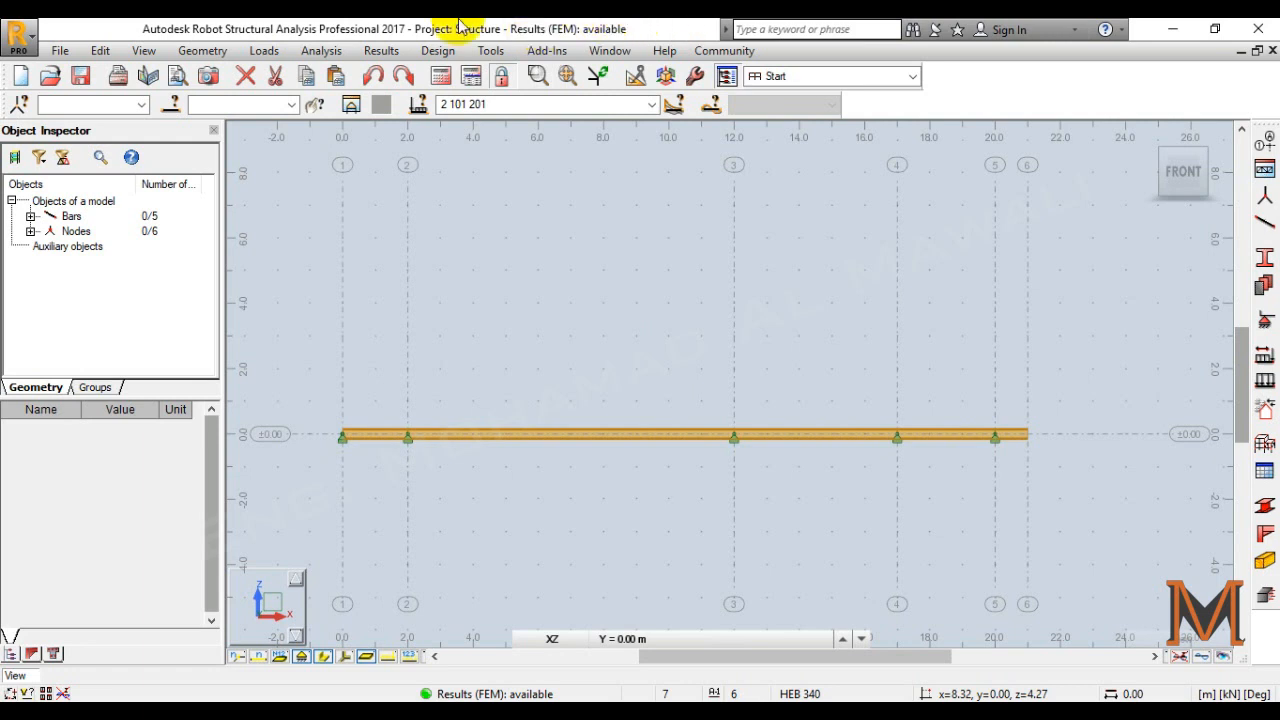
left_click(502, 78)
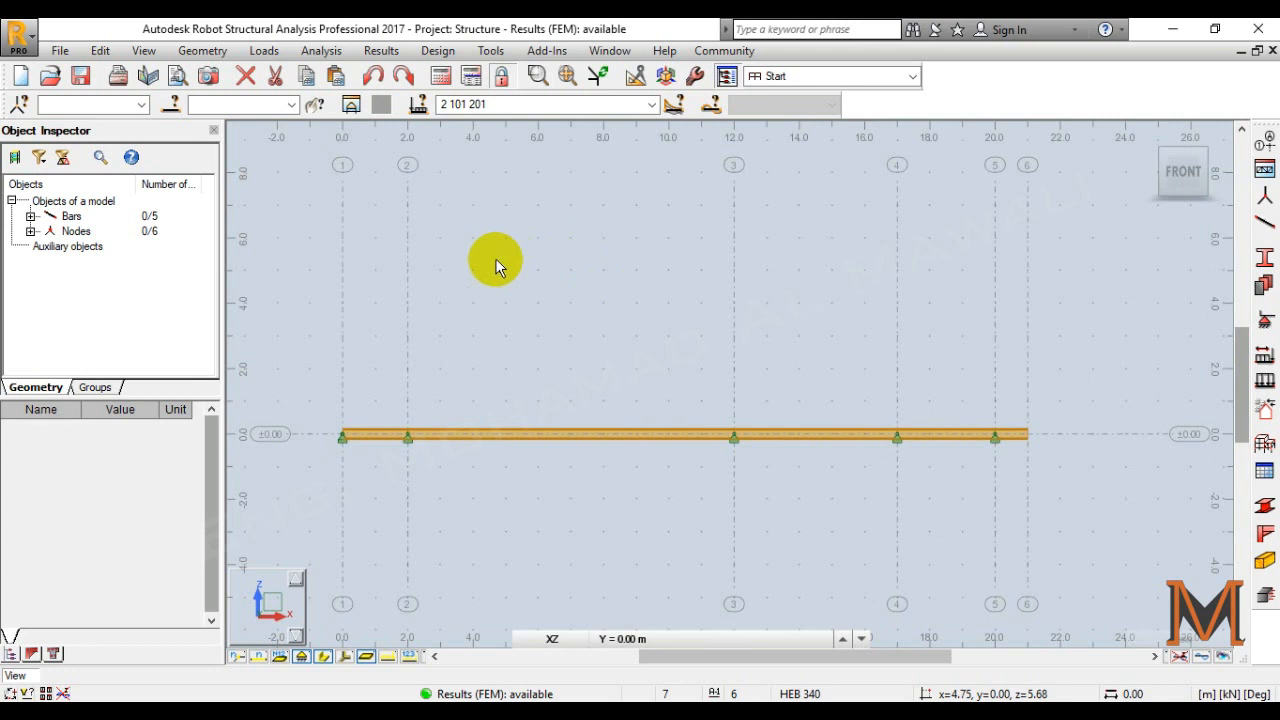
Hide the bars' section shapes and open the settings for result diagrams on bars, clear of the beam's main span.
left_click(363, 657)
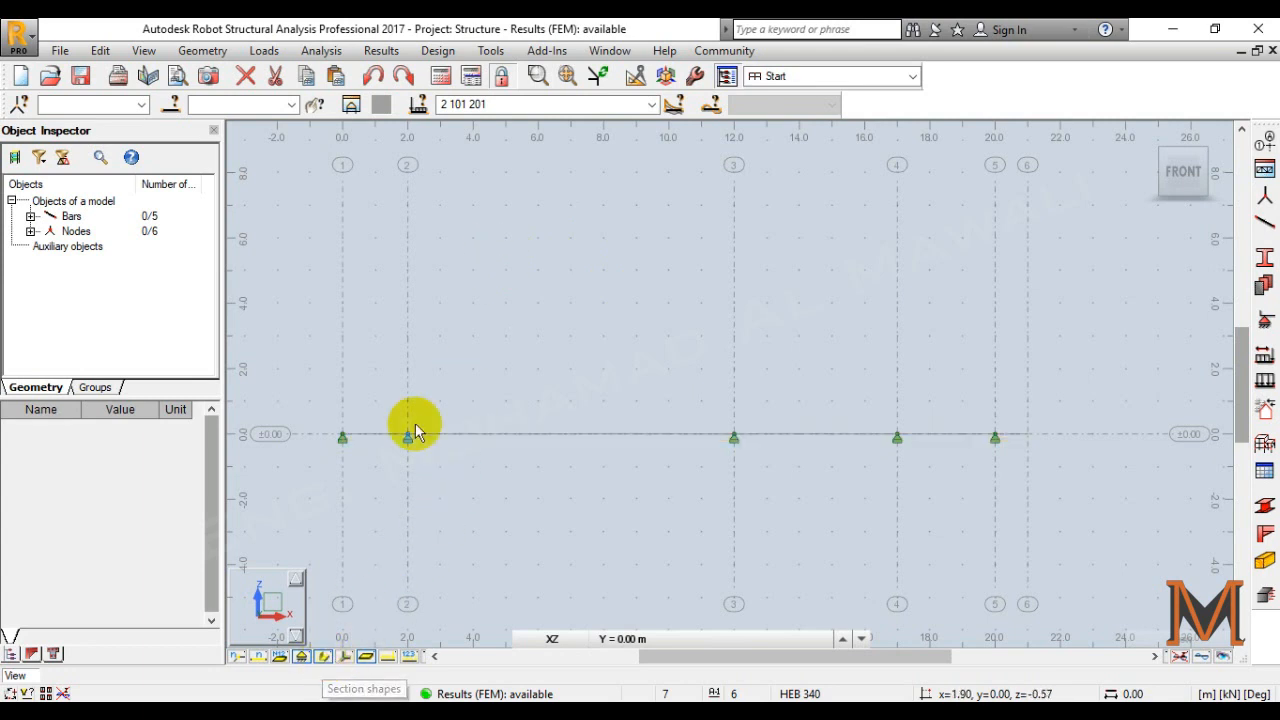
left_click(376, 50)
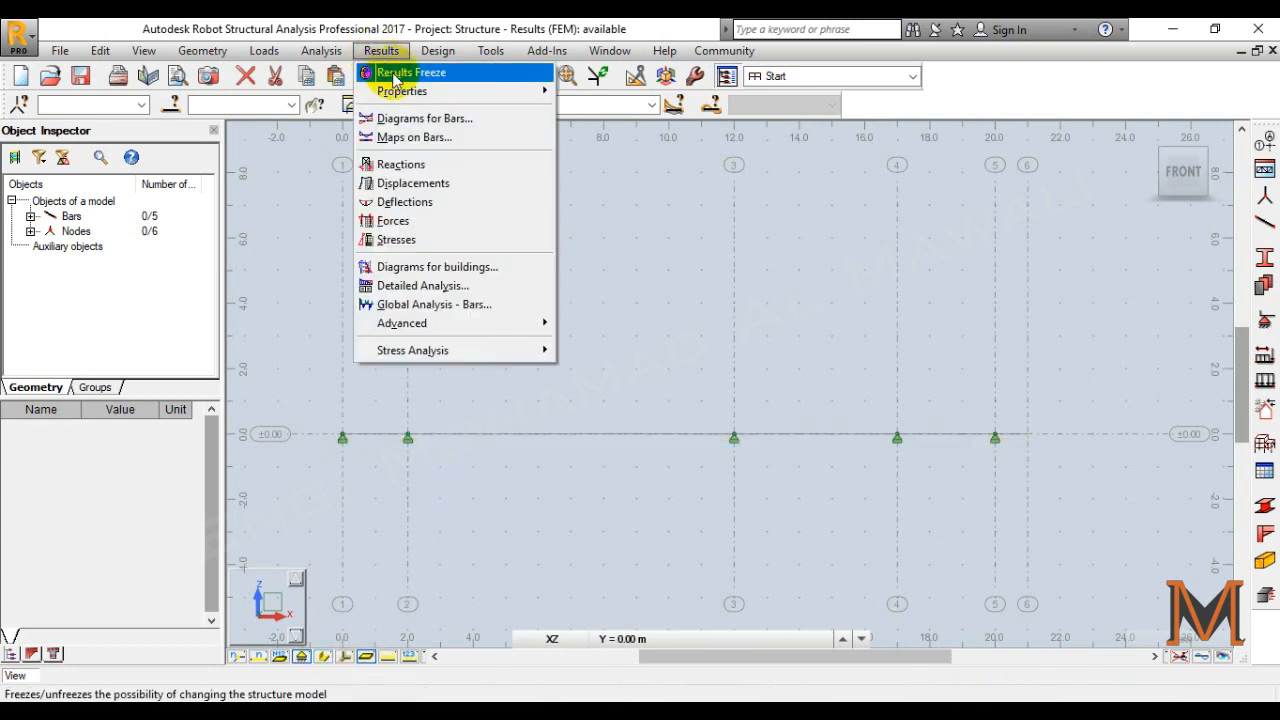
left_click(423, 119)
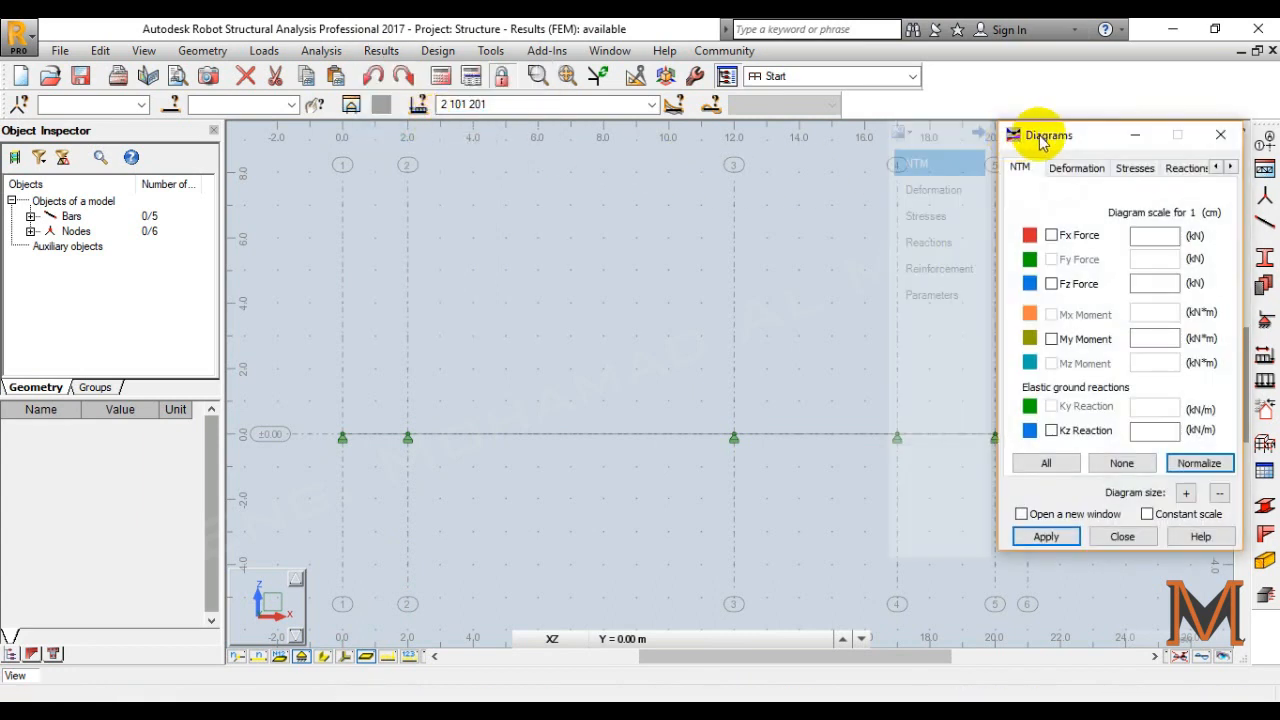
left_click_drag(1014, 132, 911, 126)
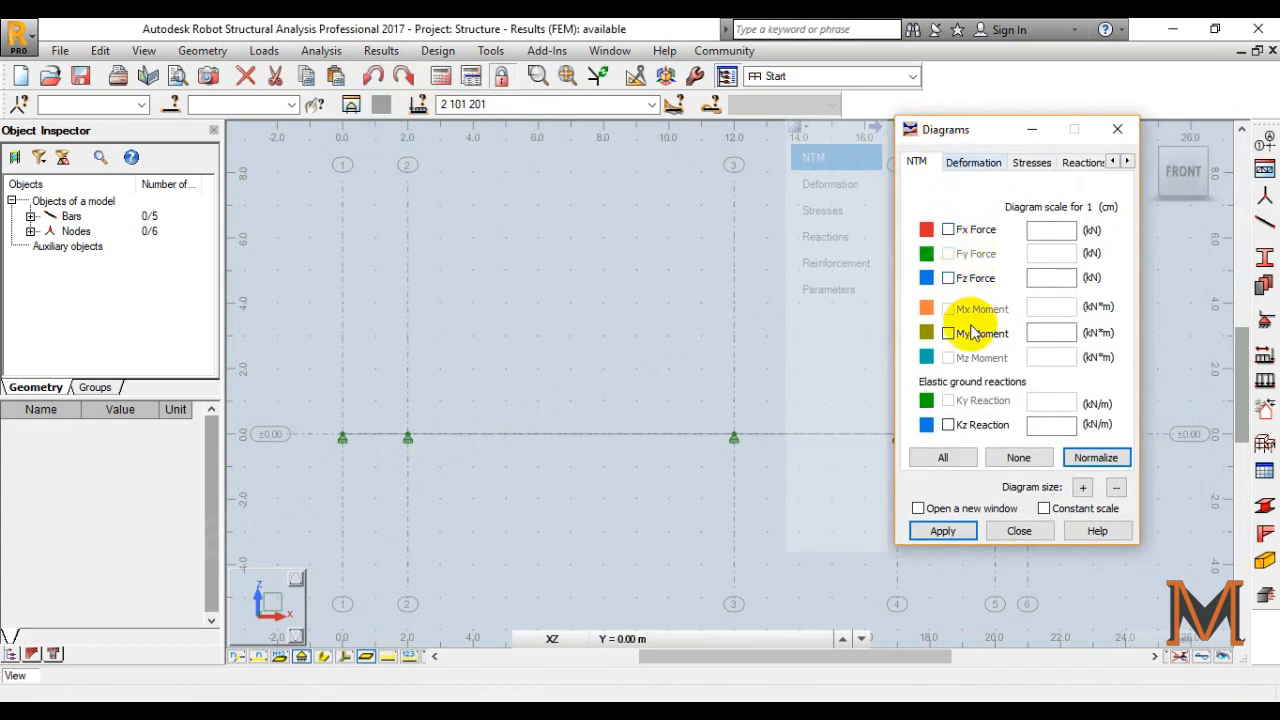
Set the bar diagrams to label descriptions, differentiated positive and negative values, and filled areas.
left_click(973, 162)
left_click(1036, 162)
left_click(1072, 162)
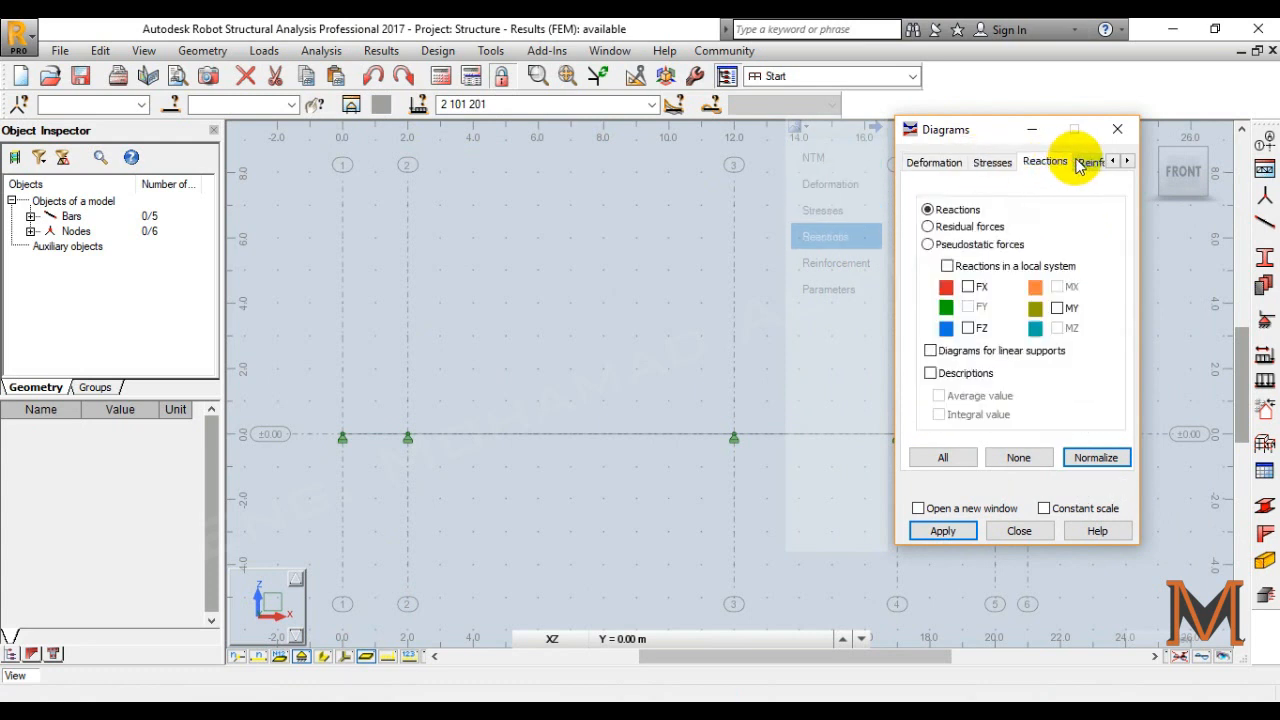
left_click(1085, 162)
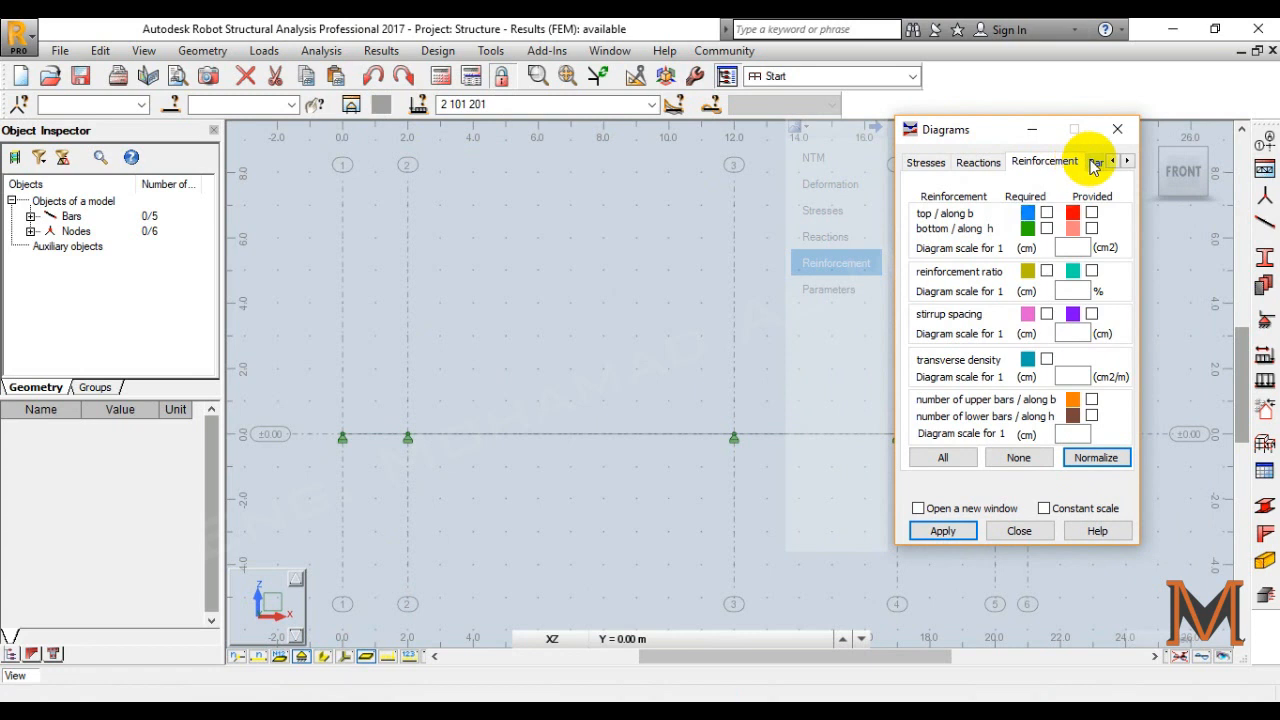
left_click(1095, 162)
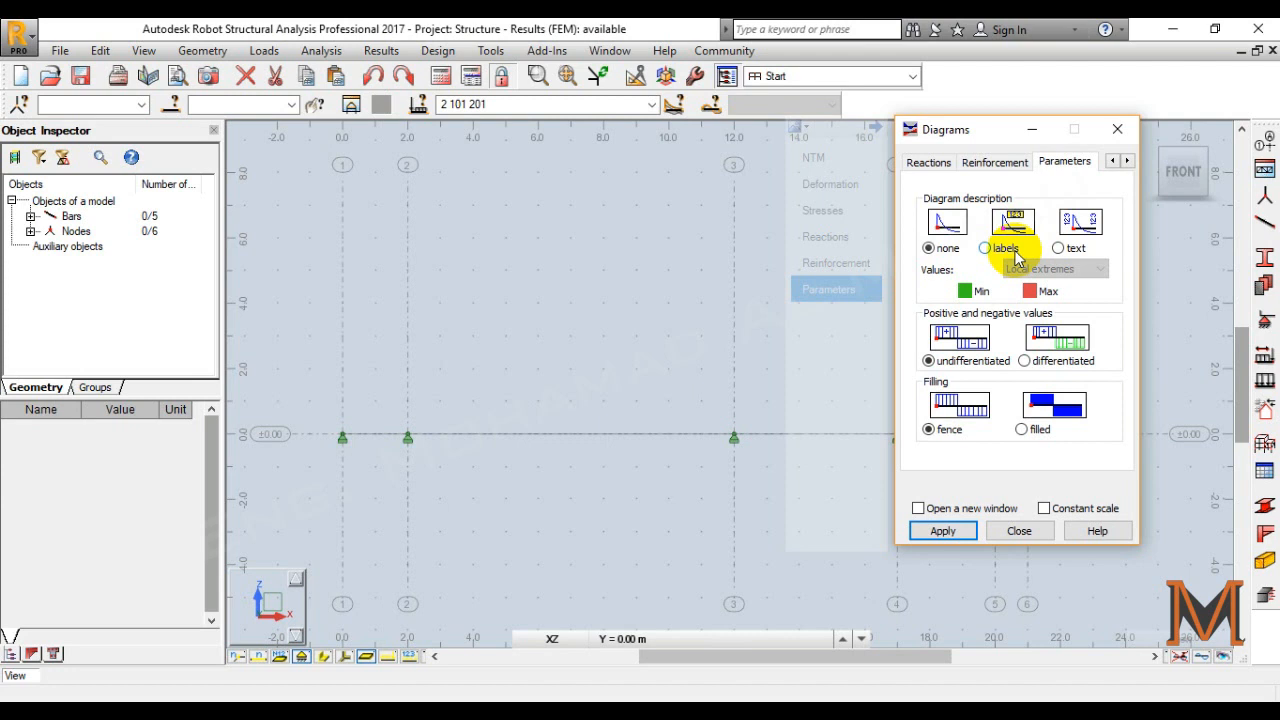
left_click(988, 248)
left_click(1048, 363)
left_click(1034, 431)
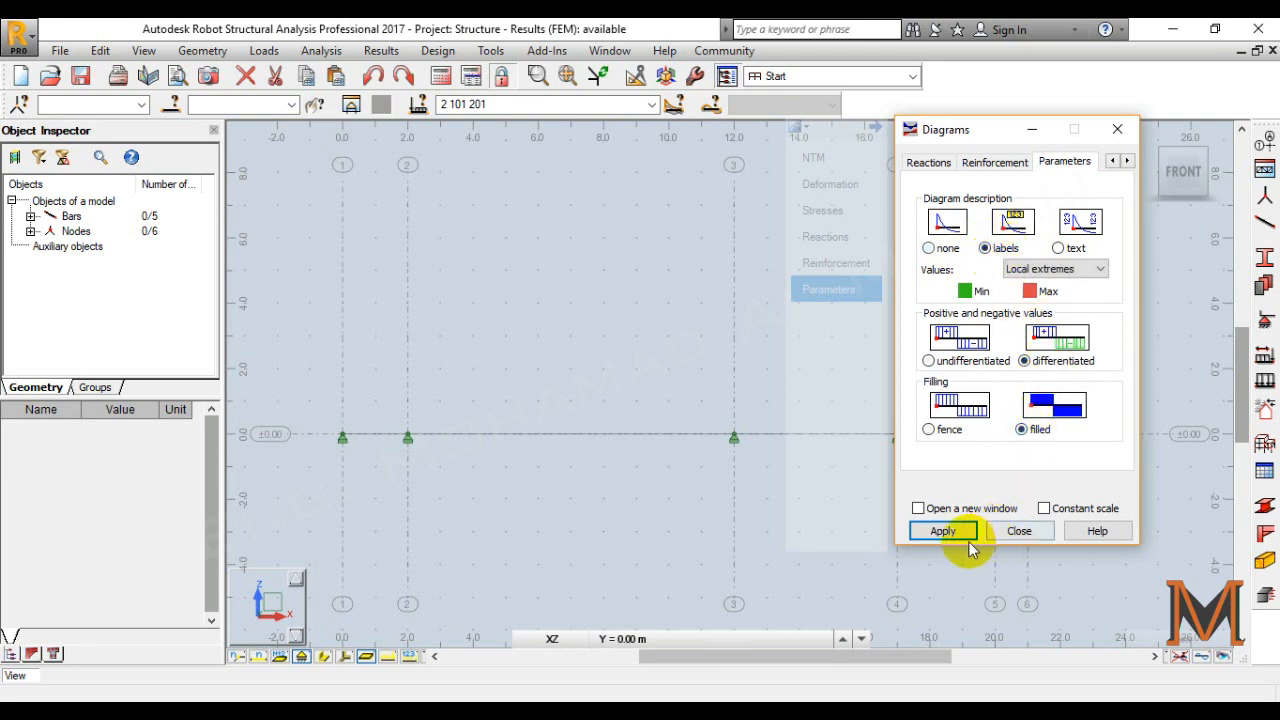
Display the My moment diagram on the beam and minimize the diagram settings to reveal its full length.
mouse_move(925, 162)
left_click(814, 157)
left_click(979, 338)
left_click(943, 531)
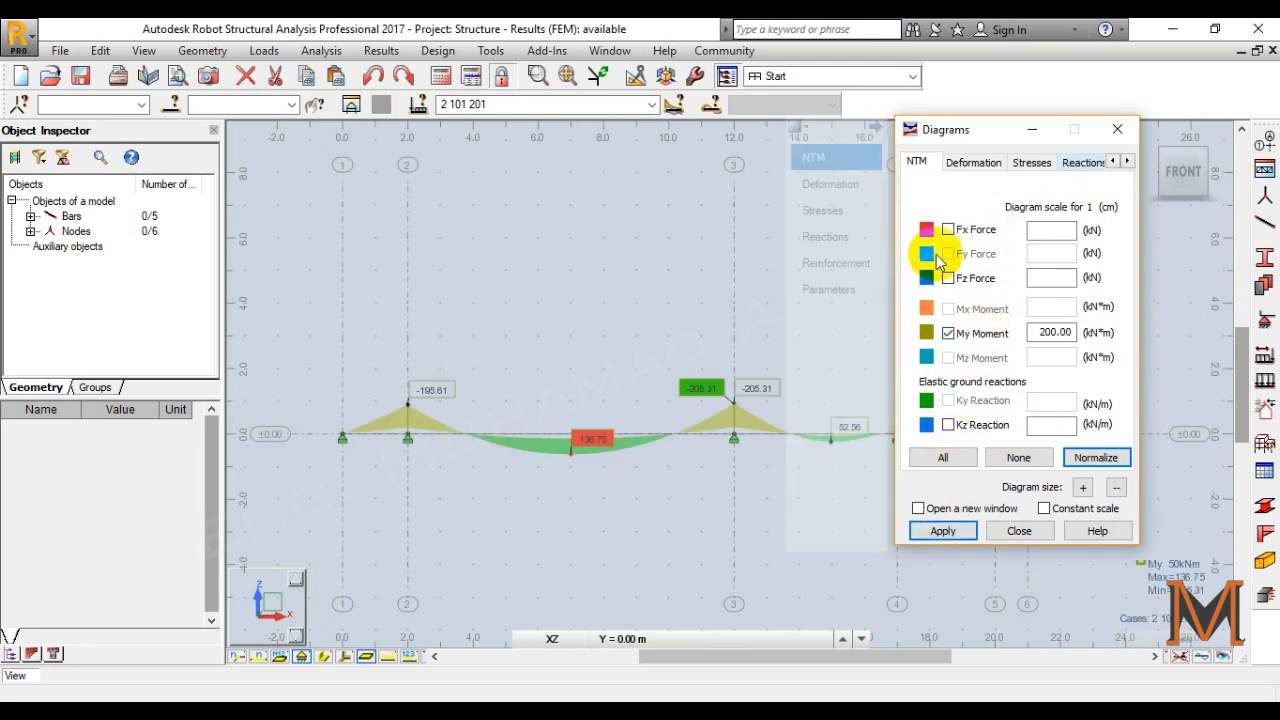
left_click(1032, 129)
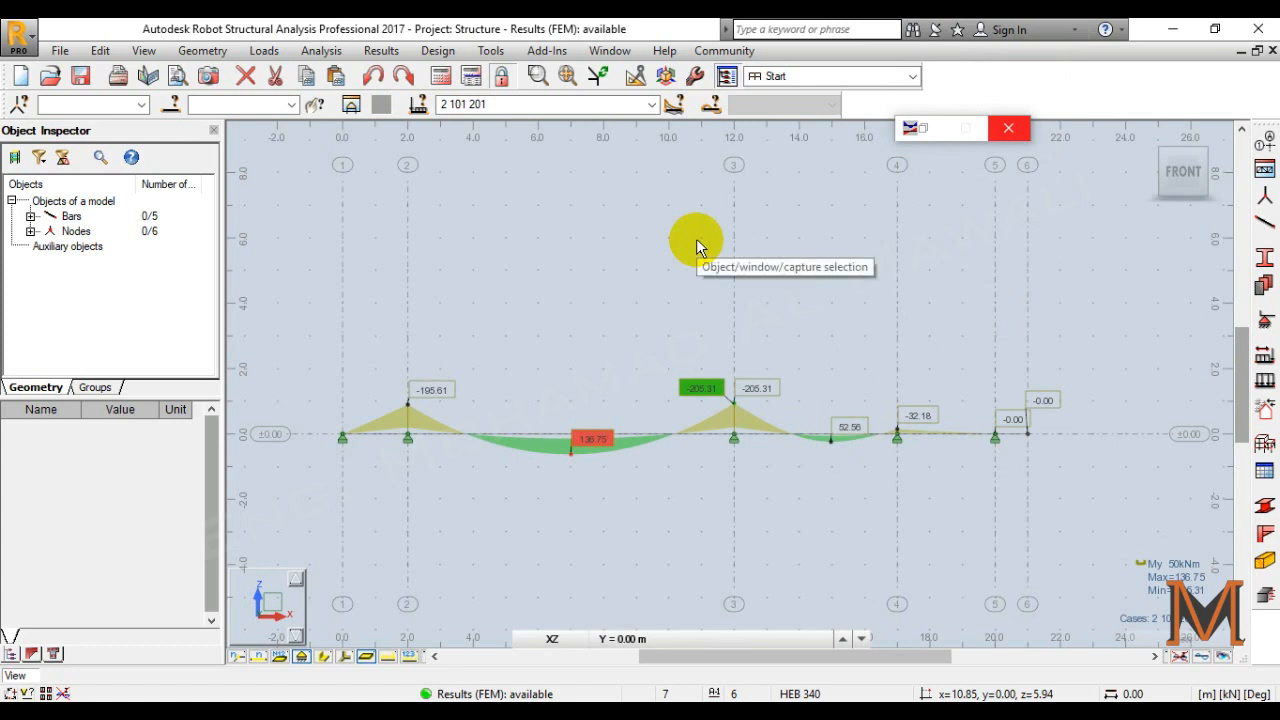
Show the results for combination 101 (1.35DL+1.5LL) and inspect the My moment diagram from axis 1 past axis 3.
left_click(651, 104)
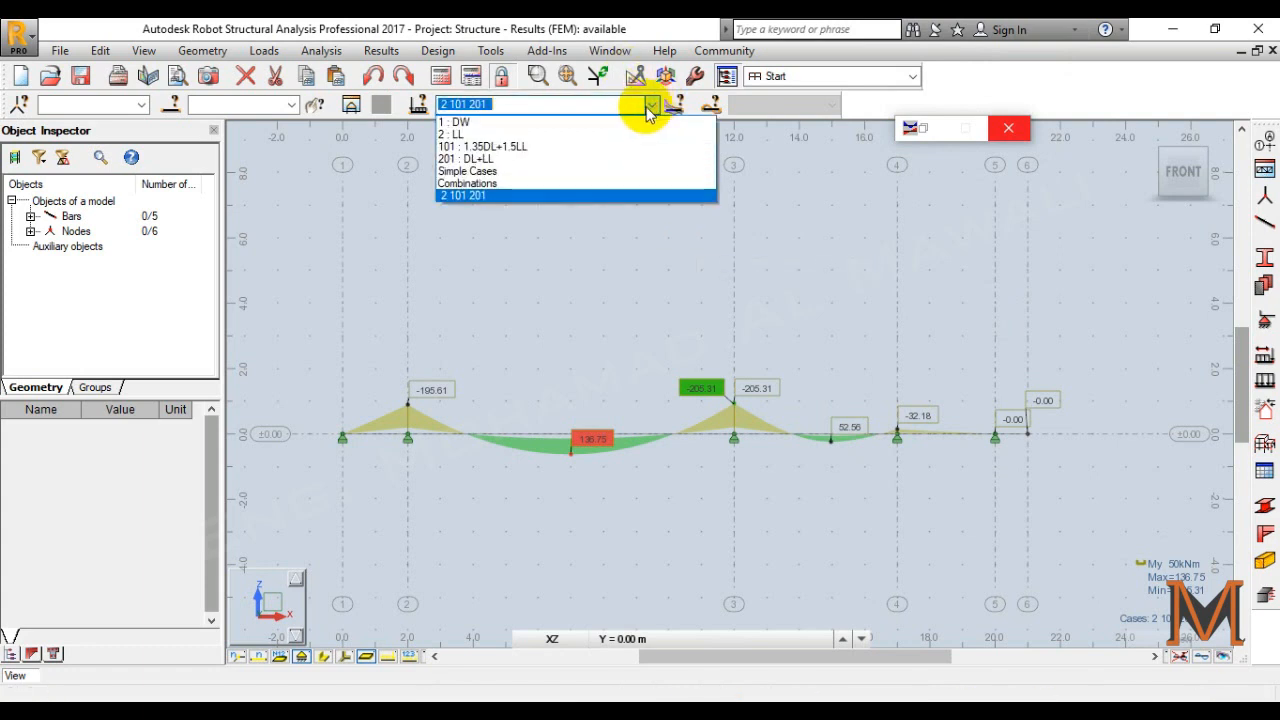
left_click(523, 139)
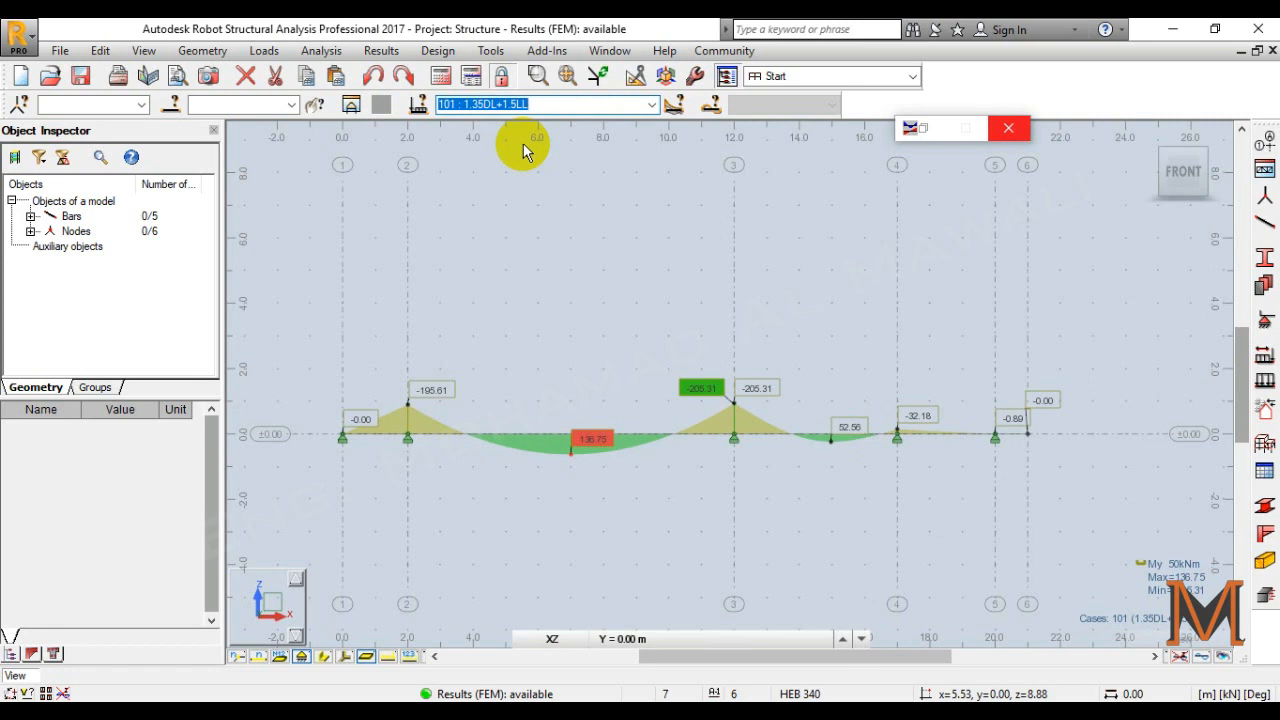
scroll(457, 421, "up", 3)
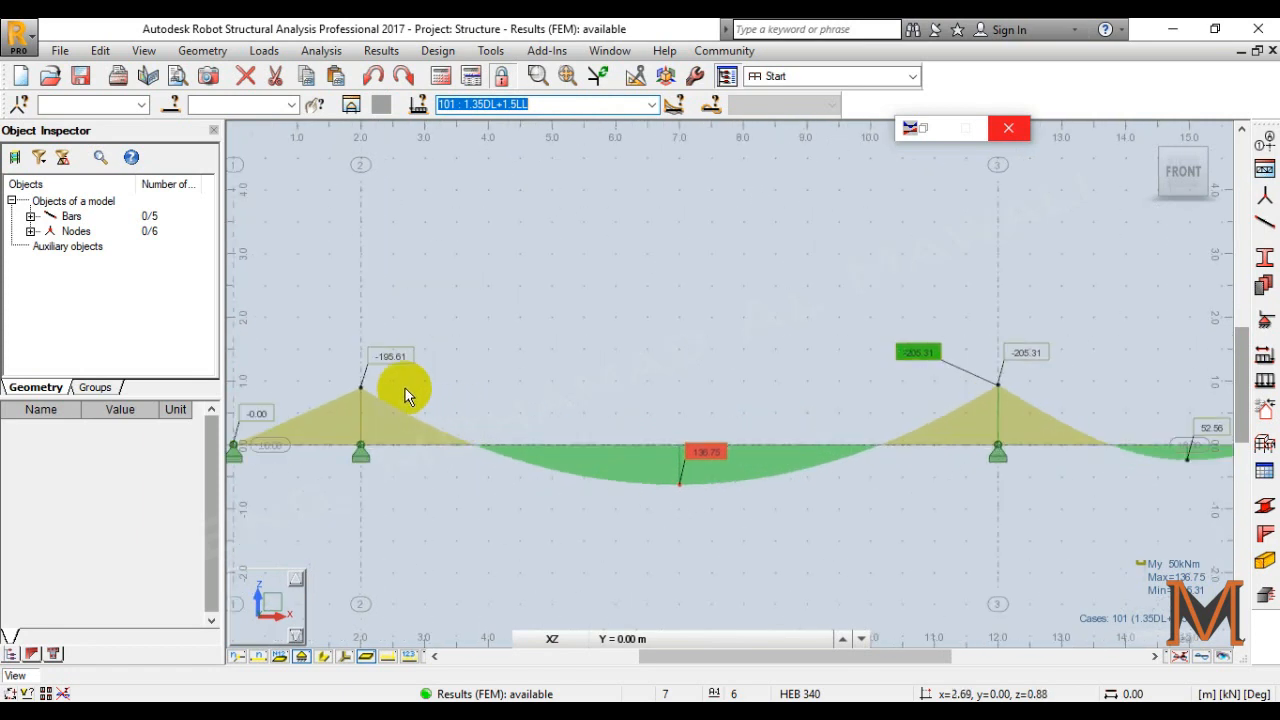
middle_click_drag(405, 388, 416, 388)
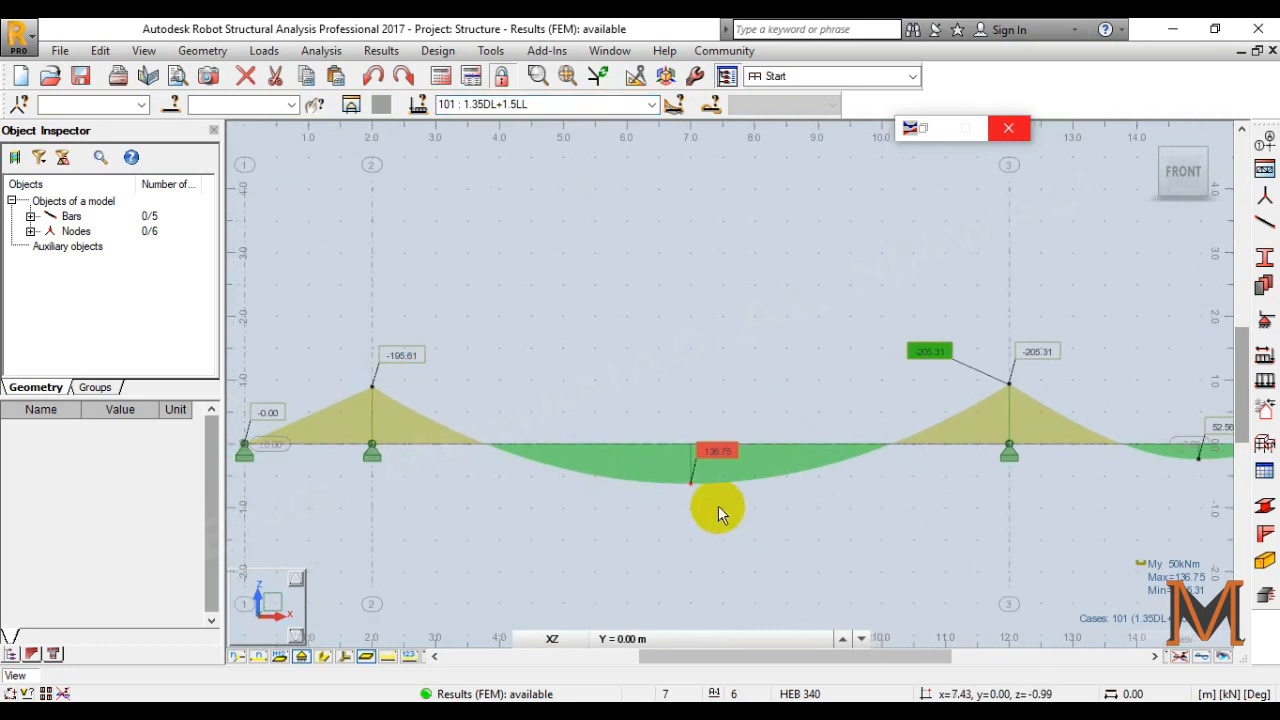
middle_click_drag(916, 521, 839, 555)
scroll(877, 425, "up", 2)
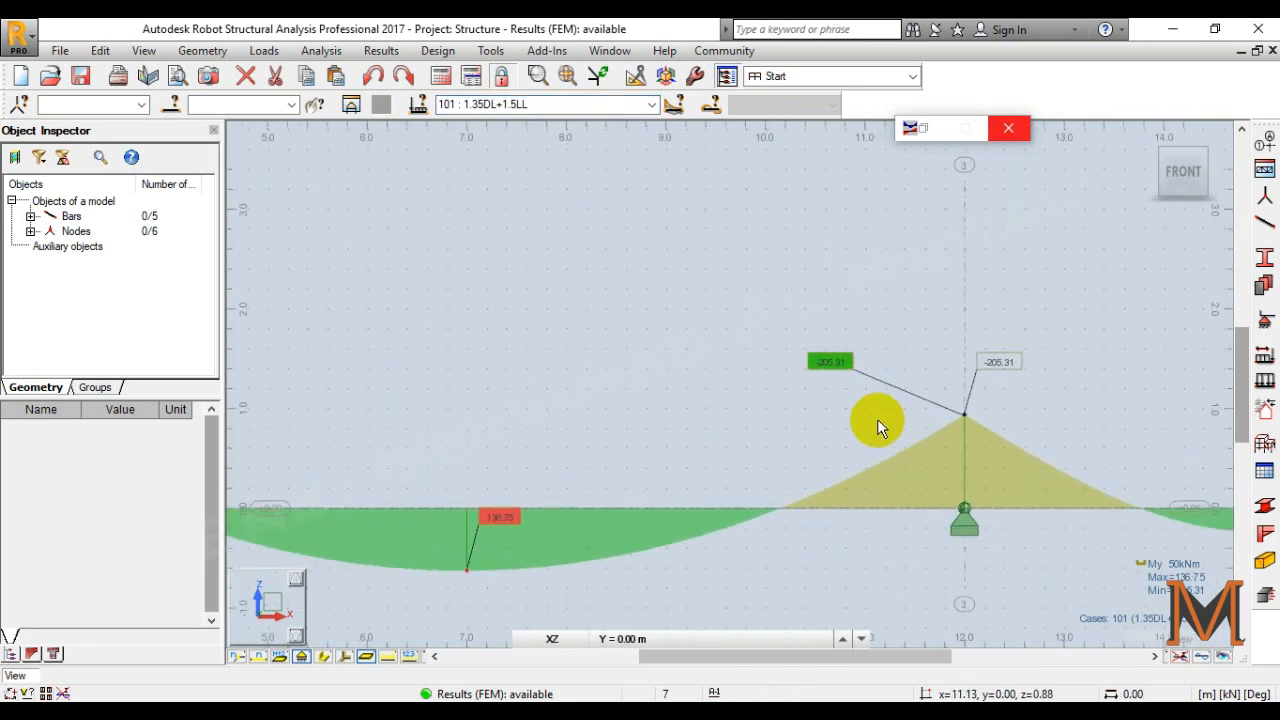
middle_click_drag(1085, 418, 857, 386)
scroll(1044, 440, "down", 2)
middle_click_drag(1044, 440, 786, 443)
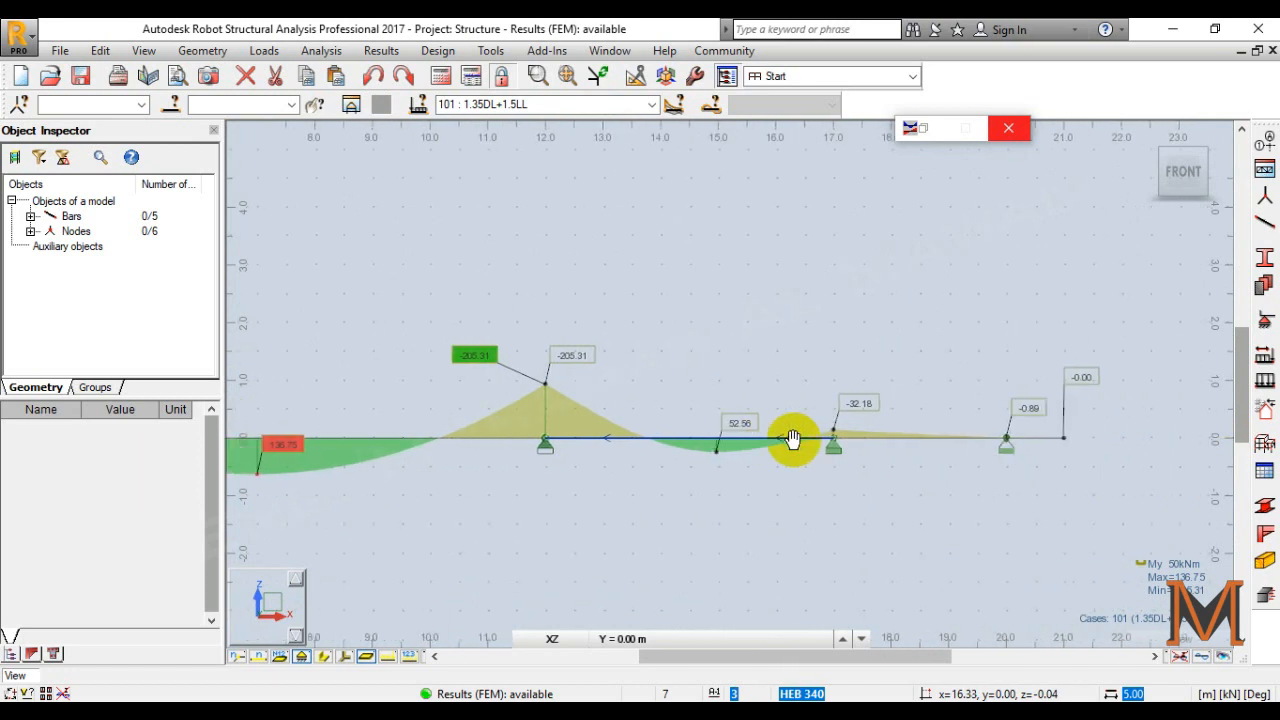
Examine the My moments at the supports on axes 4 and 5 and along the end overhang to axis 6.
scroll(1026, 466, "up", 2)
scroll(1020, 470, "up", 2)
scroll(1060, 445, "up", 2)
scroll(1082, 432, "down", 2)
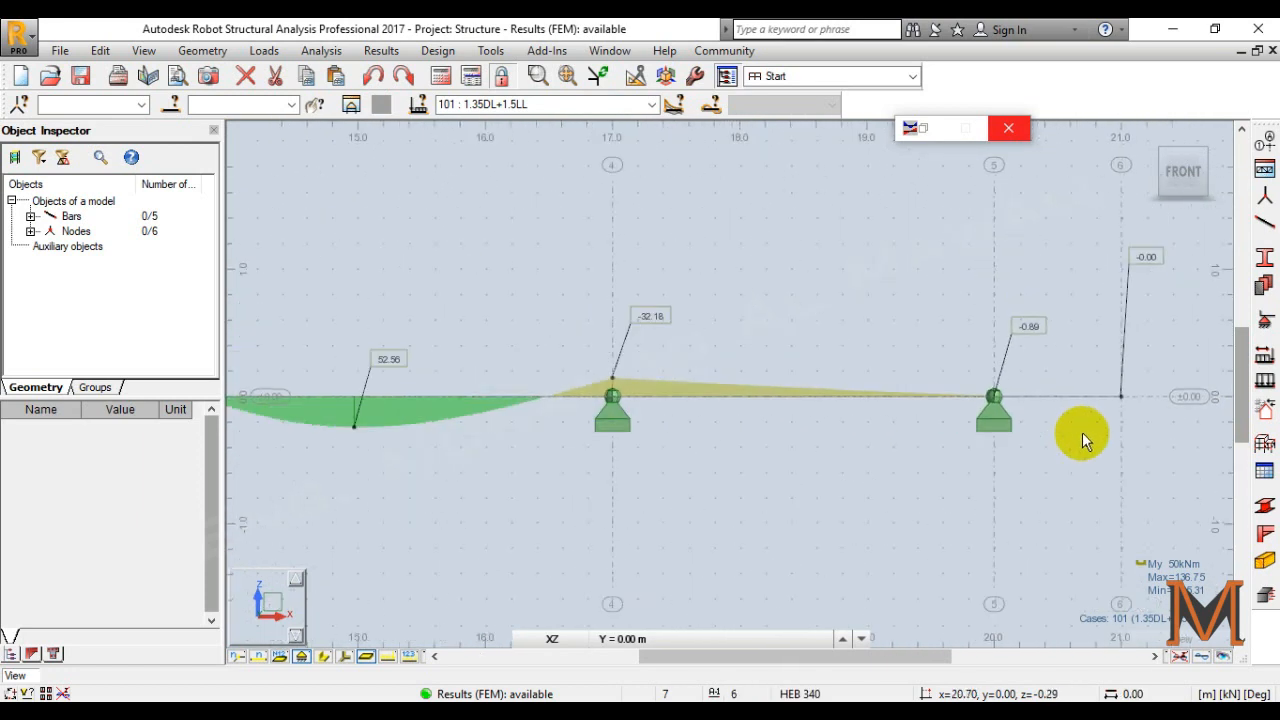
middle_click_drag(1082, 432, 1001, 427)
scroll(1001, 427, "up", 1)
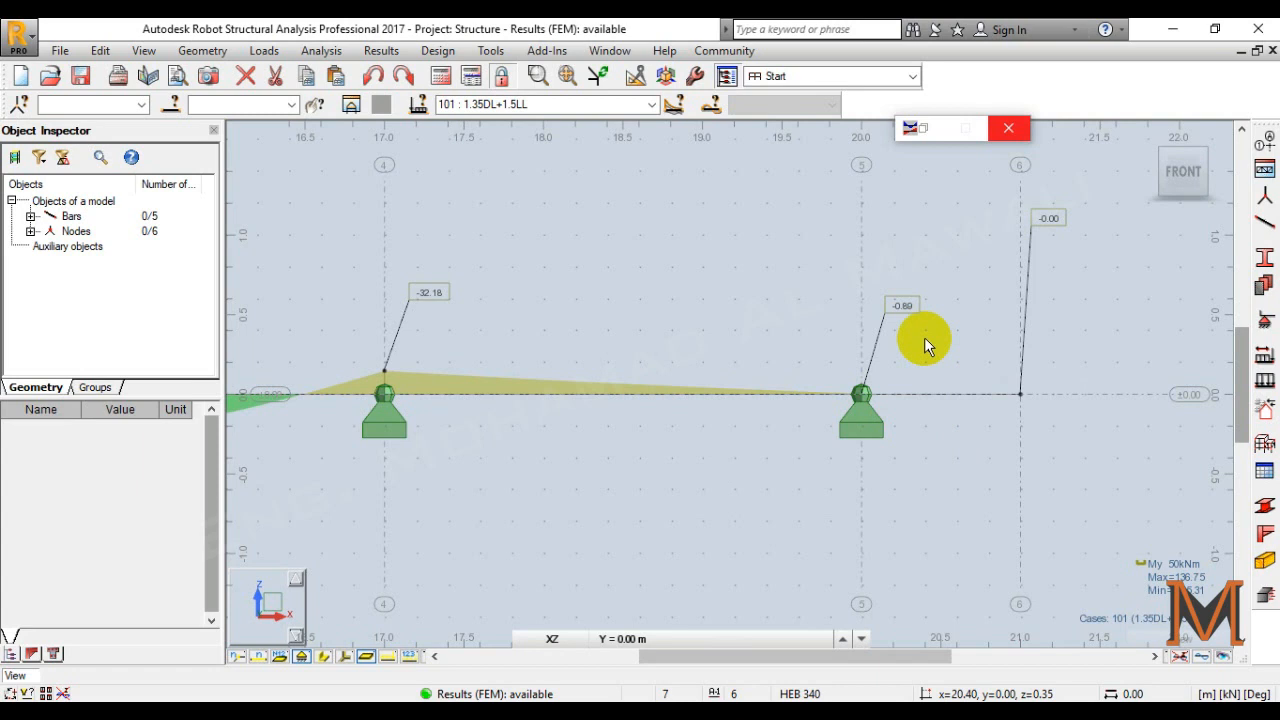
Display the bars' section shapes over the moment diagram, hide them again, and check the diagram around axis 4.
left_click(323, 656)
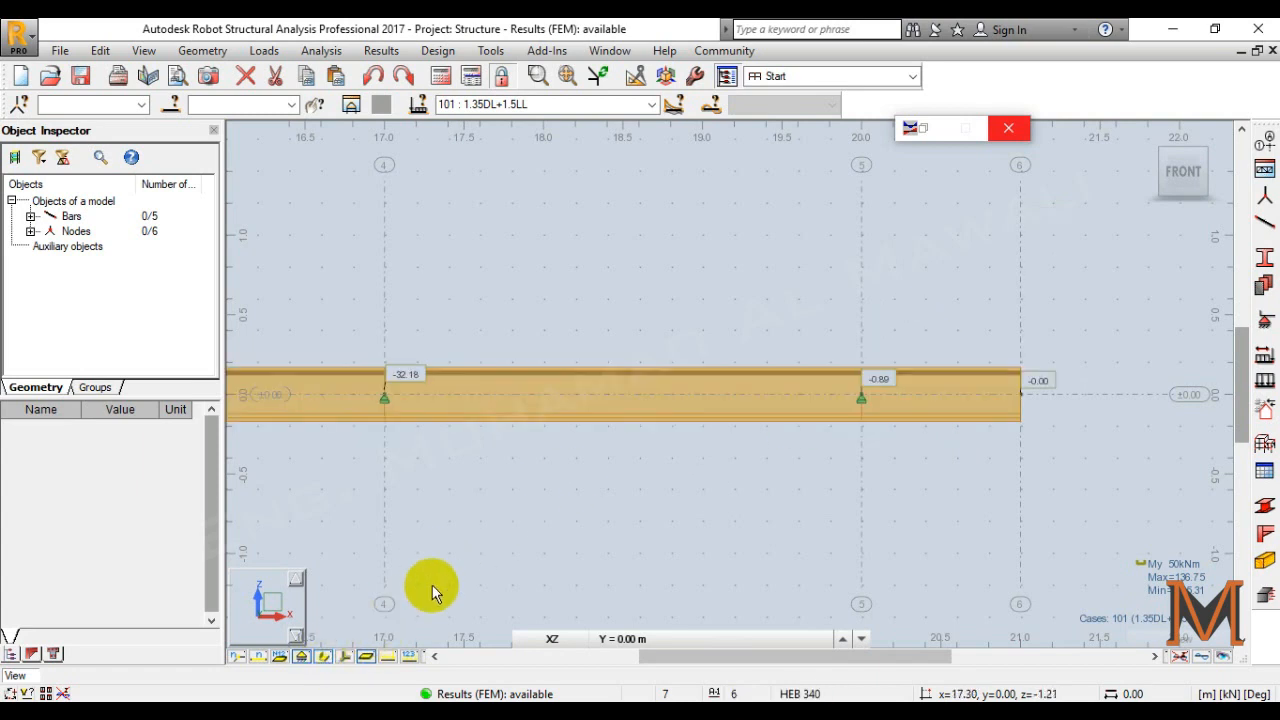
left_click(340, 656)
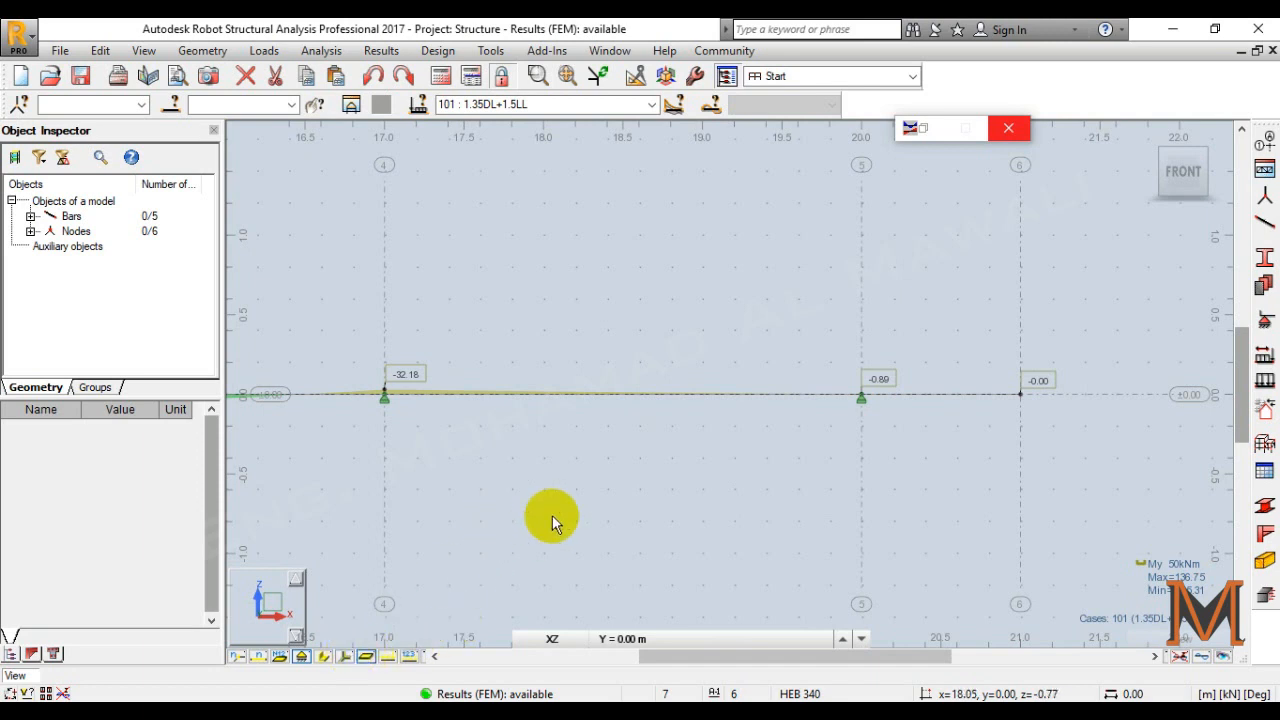
scroll(552, 515, "down", 3)
middle_click_drag(490, 551, 772, 501)
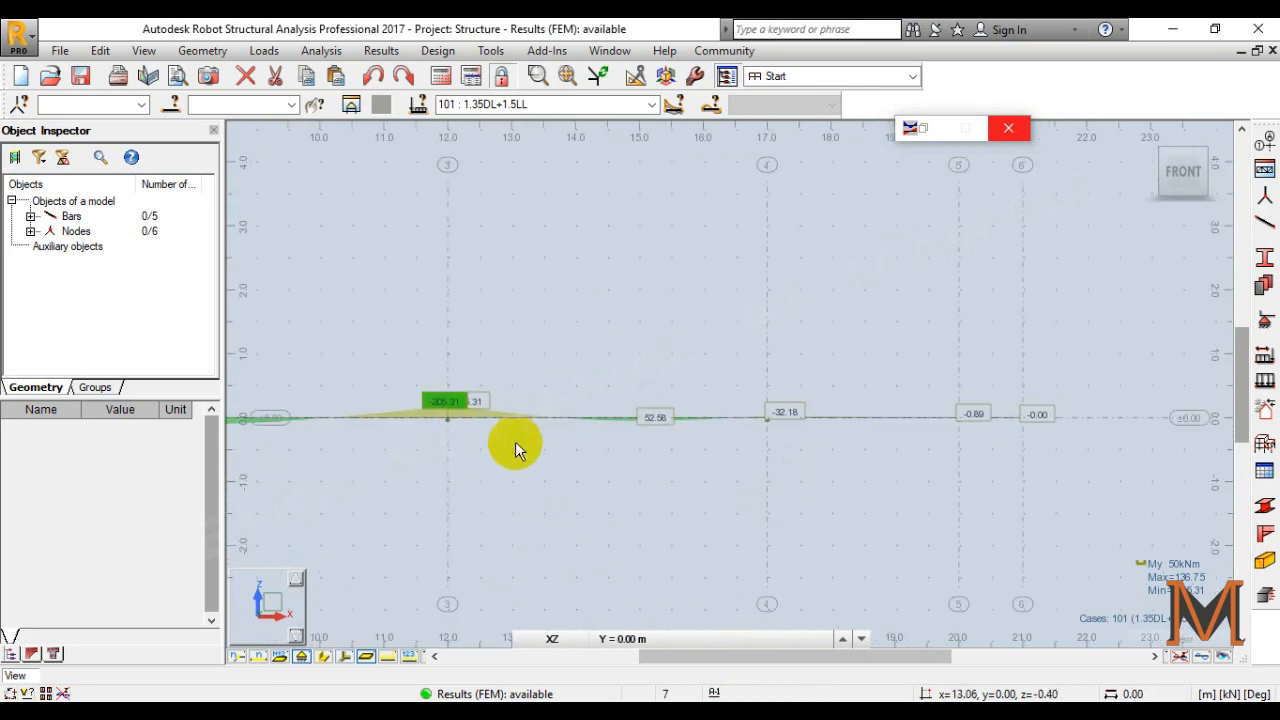
scroll(797, 420, "up", 3)
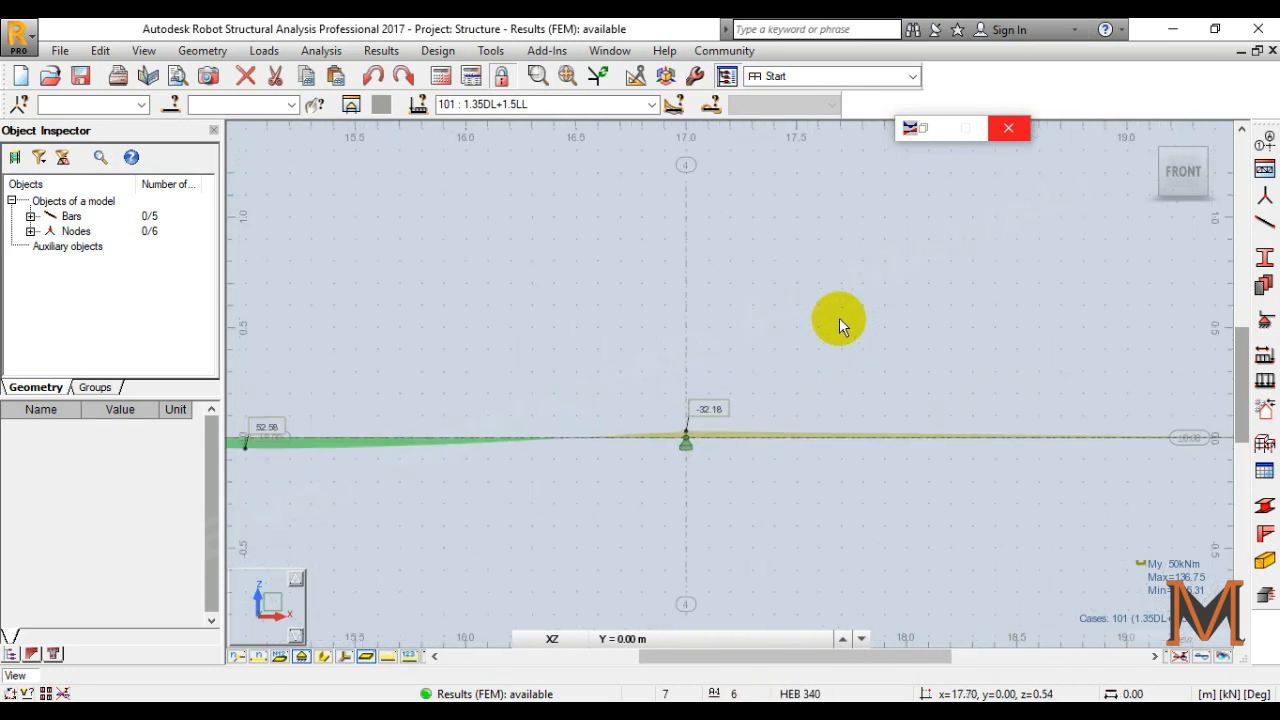
scroll(768, 412, "up", 2)
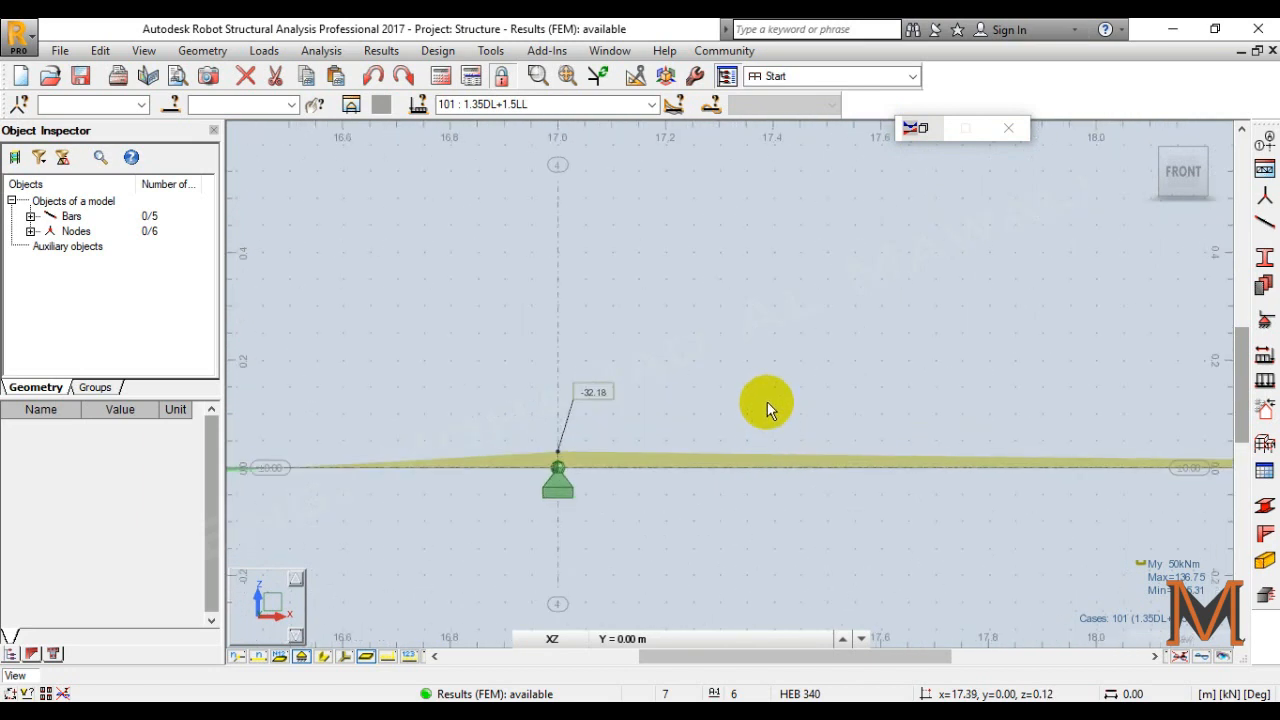
Reopen the diagram settings and normalize the My moment diagram's scale for the full beam.
left_click(914, 128)
scroll(631, 363, "down", 2)
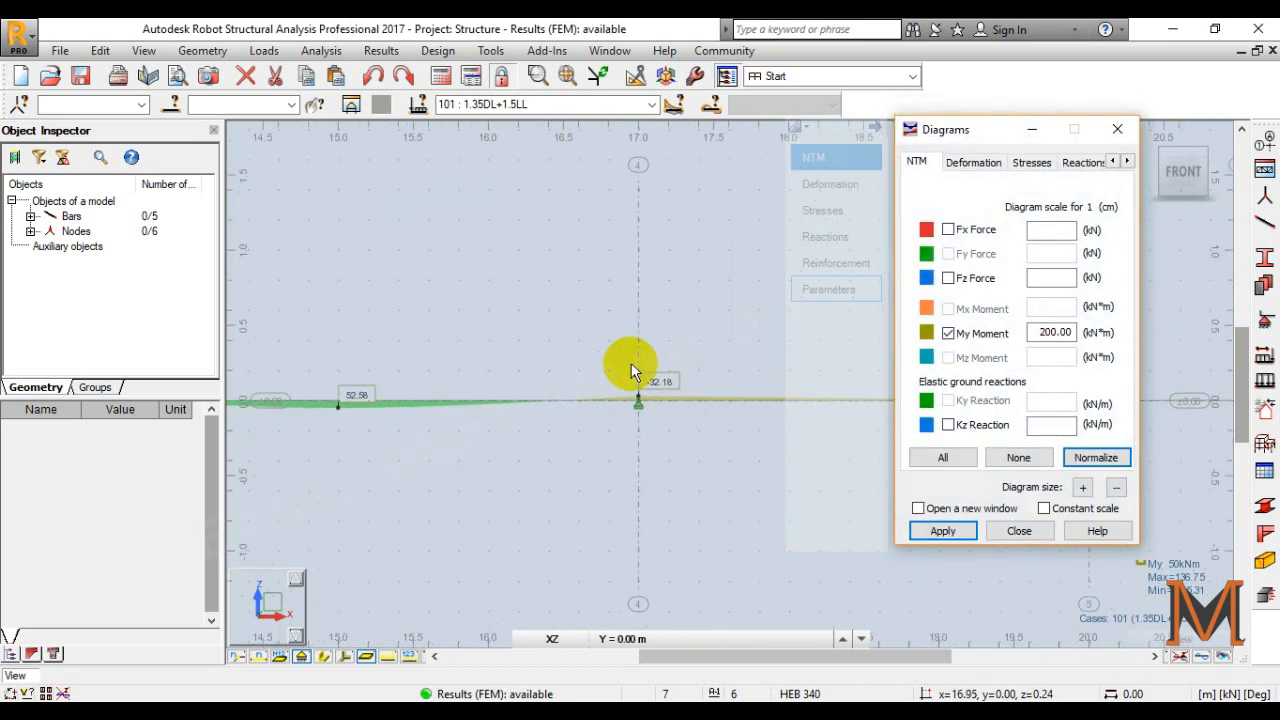
left_click(1120, 457)
scroll(594, 462, "down", 5)
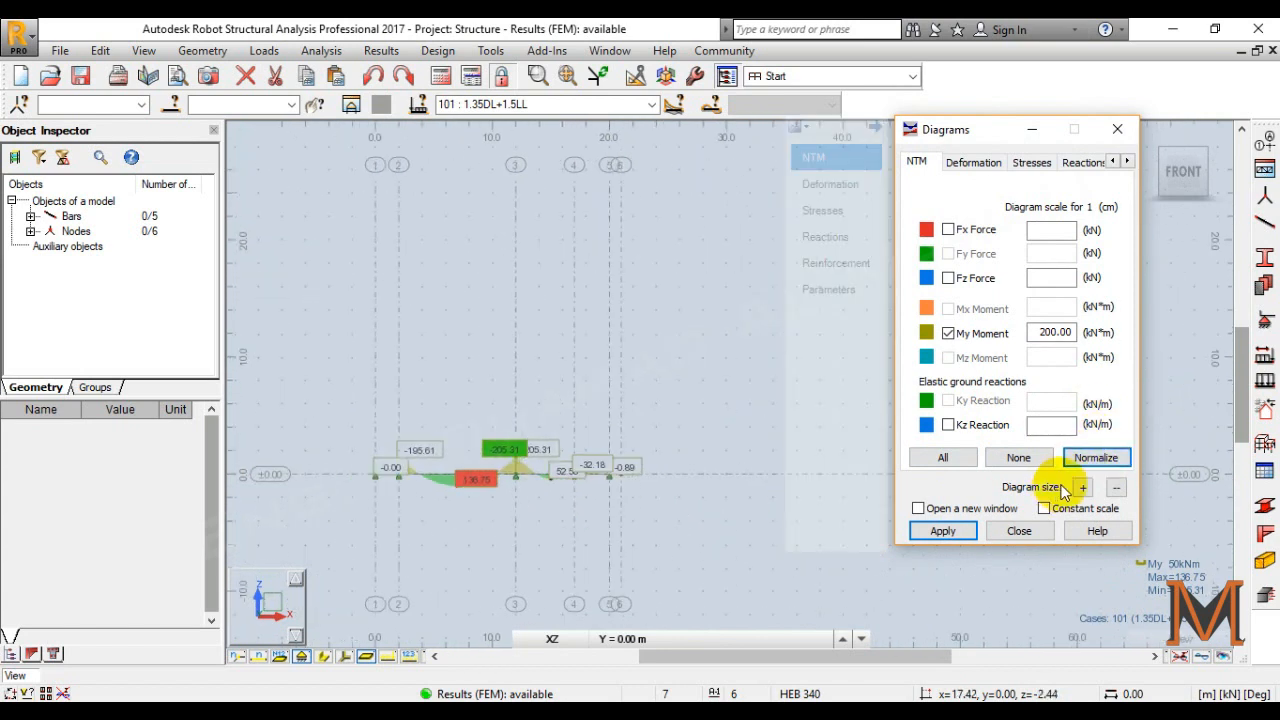
left_click(1110, 456)
scroll(446, 546, "up", 1)
scroll(608, 467, "up", 1)
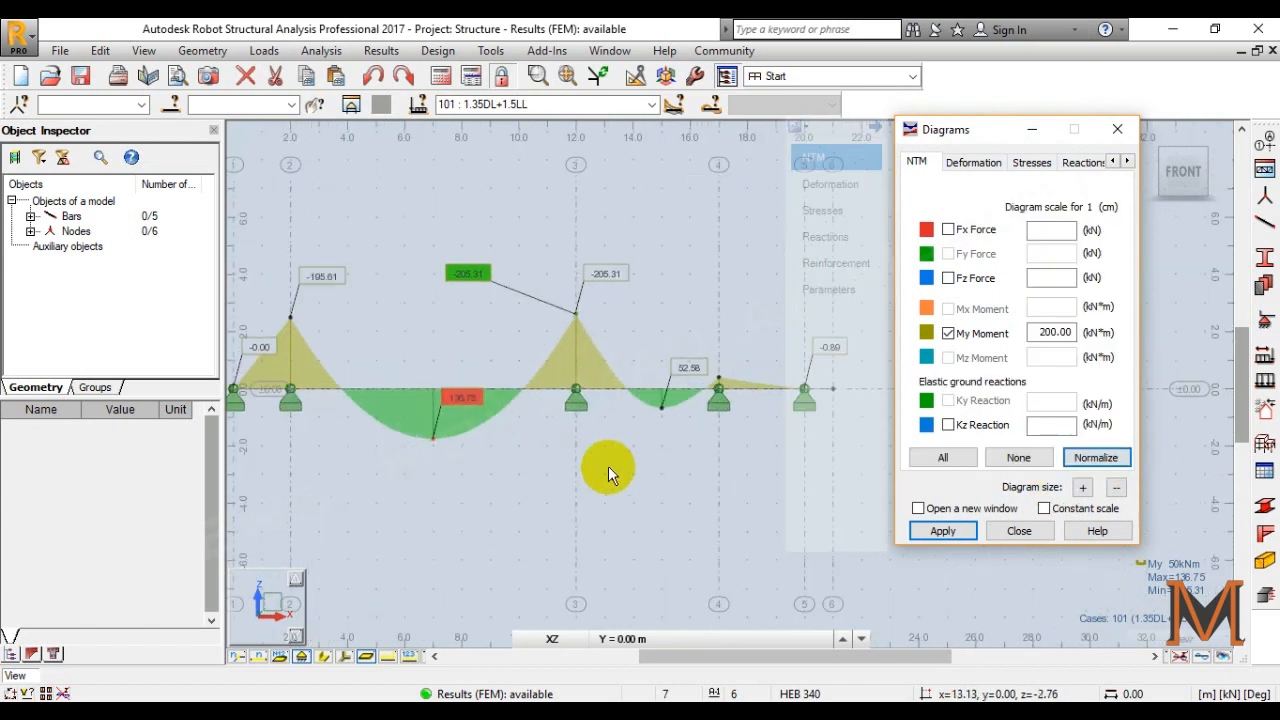
middle_click_drag(423, 466, 609, 475)
Replace the My moment diagram with the Fz force diagram and examine the shear values along the spans.
left_click(948, 333)
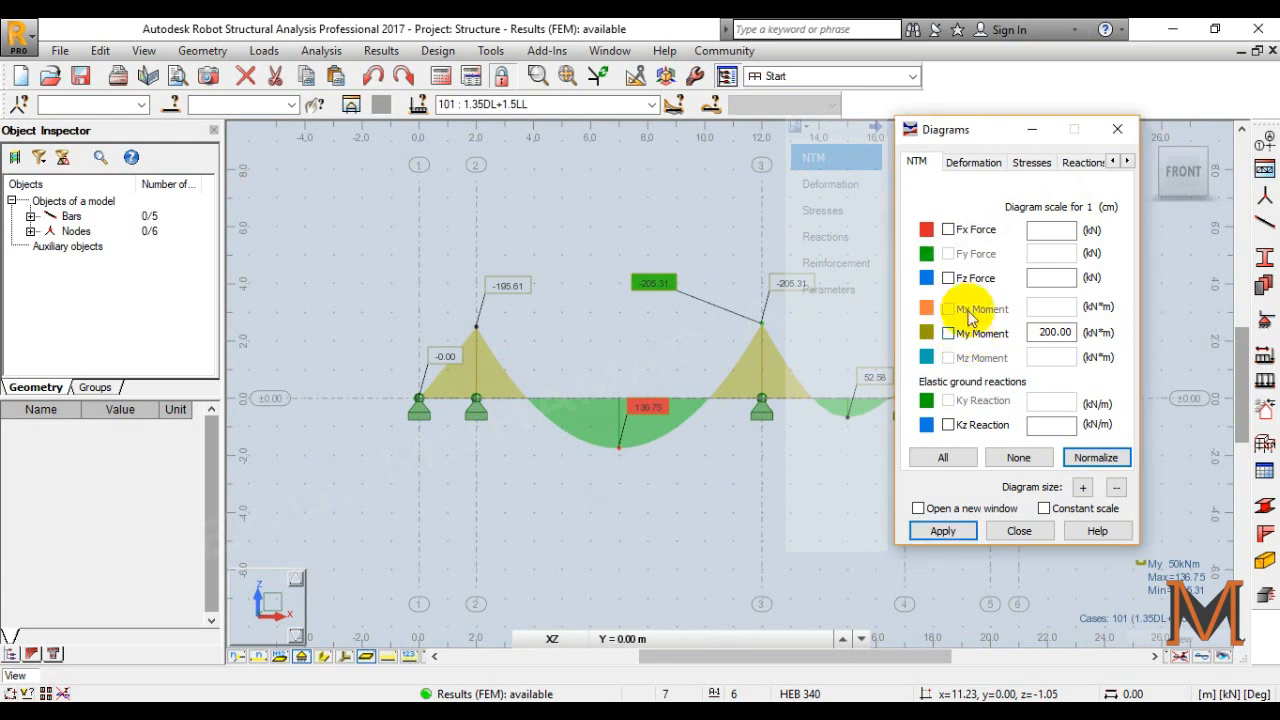
left_click(955, 530)
left_click_drag(943, 128, 930, 534)
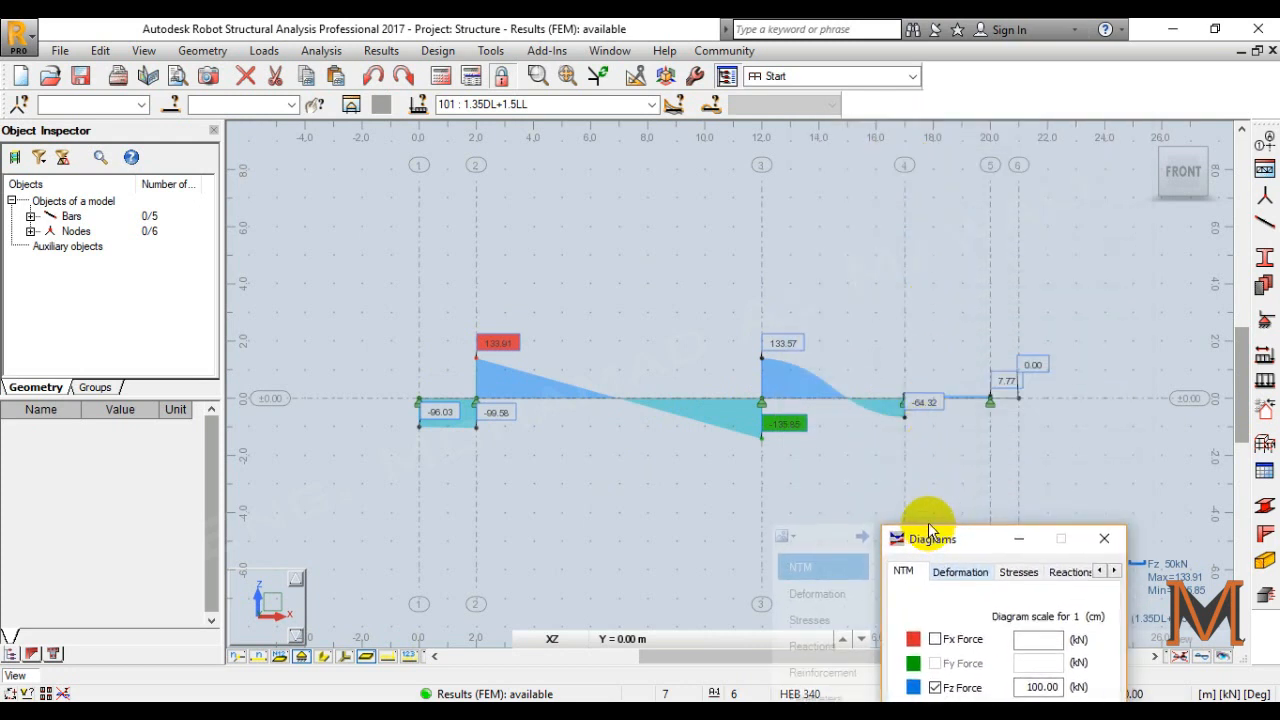
scroll(891, 509, "up", 5)
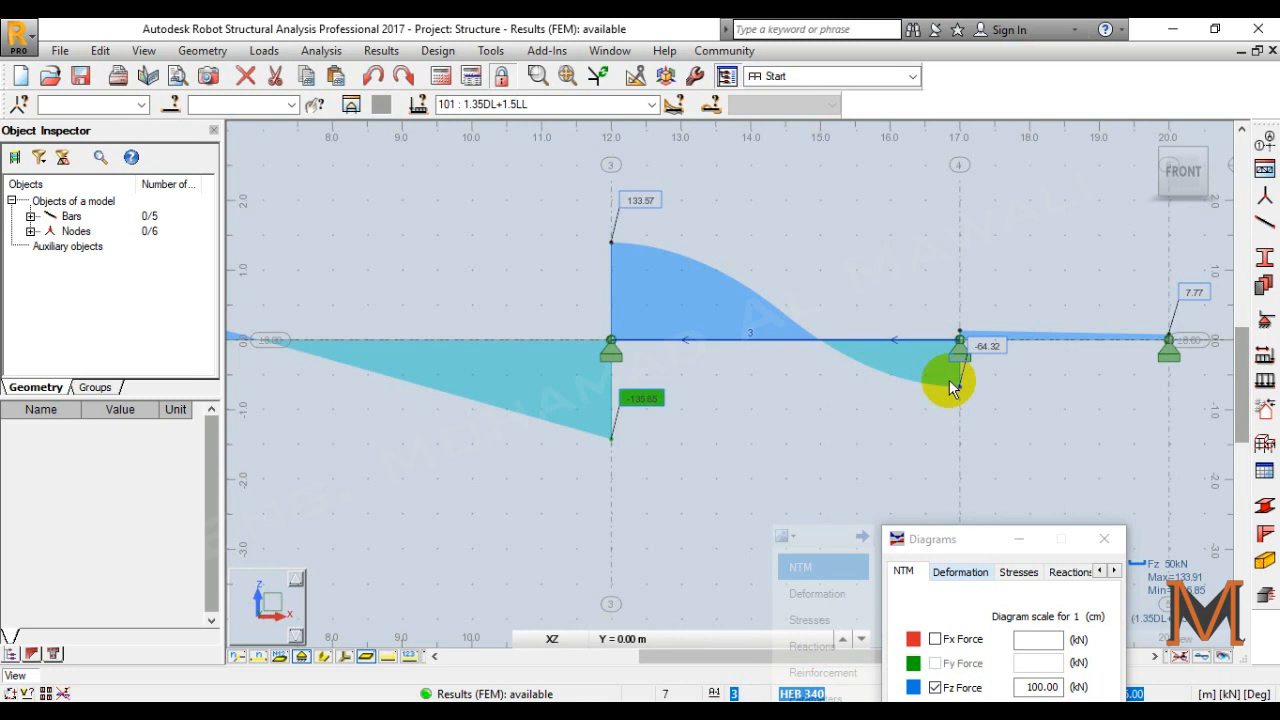
scroll(723, 294, "down", 1)
scroll(552, 163, "down", 1)
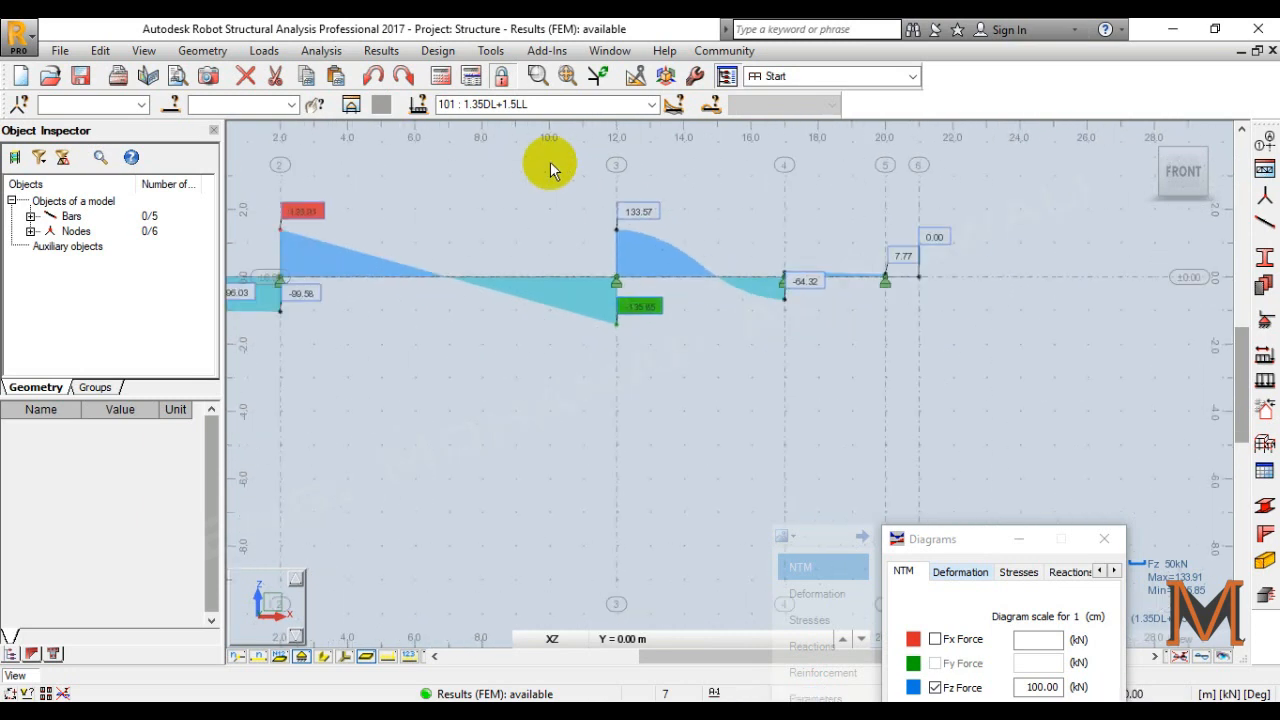
Switch the results to combination 201 (DL+LL) and add the deformation diagram to the beam.
left_click(651, 104)
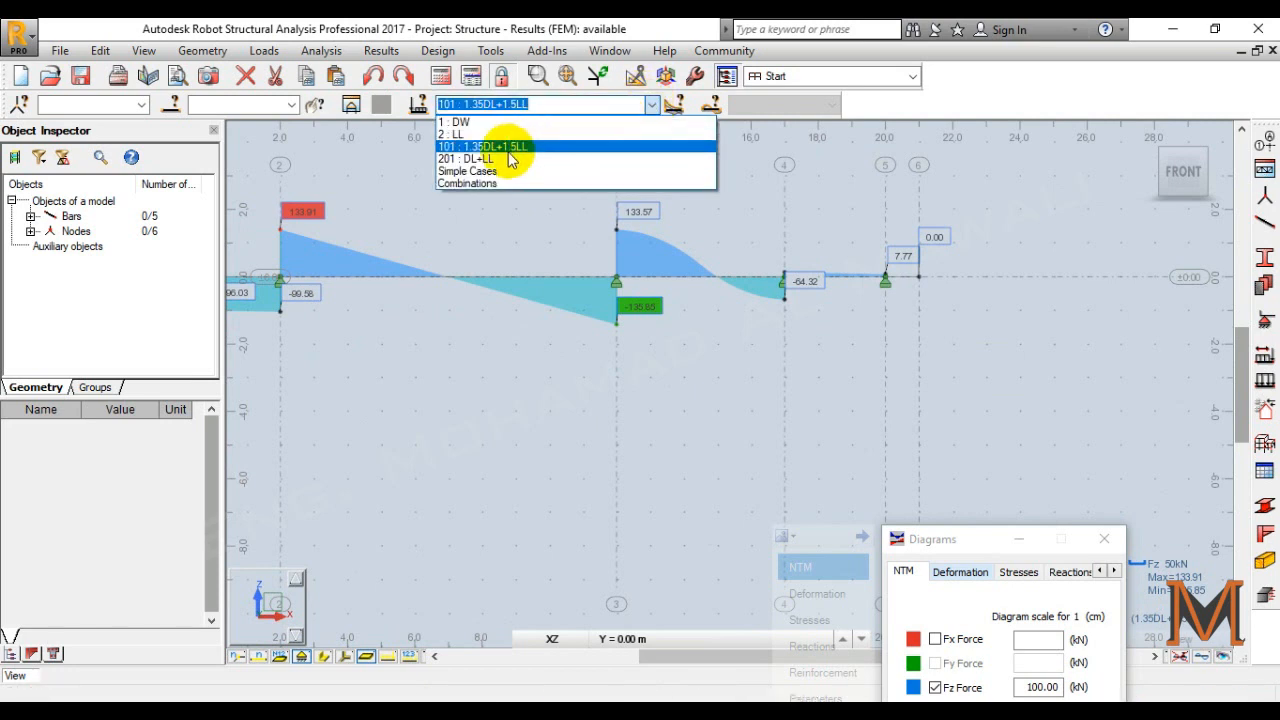
left_click(508, 158)
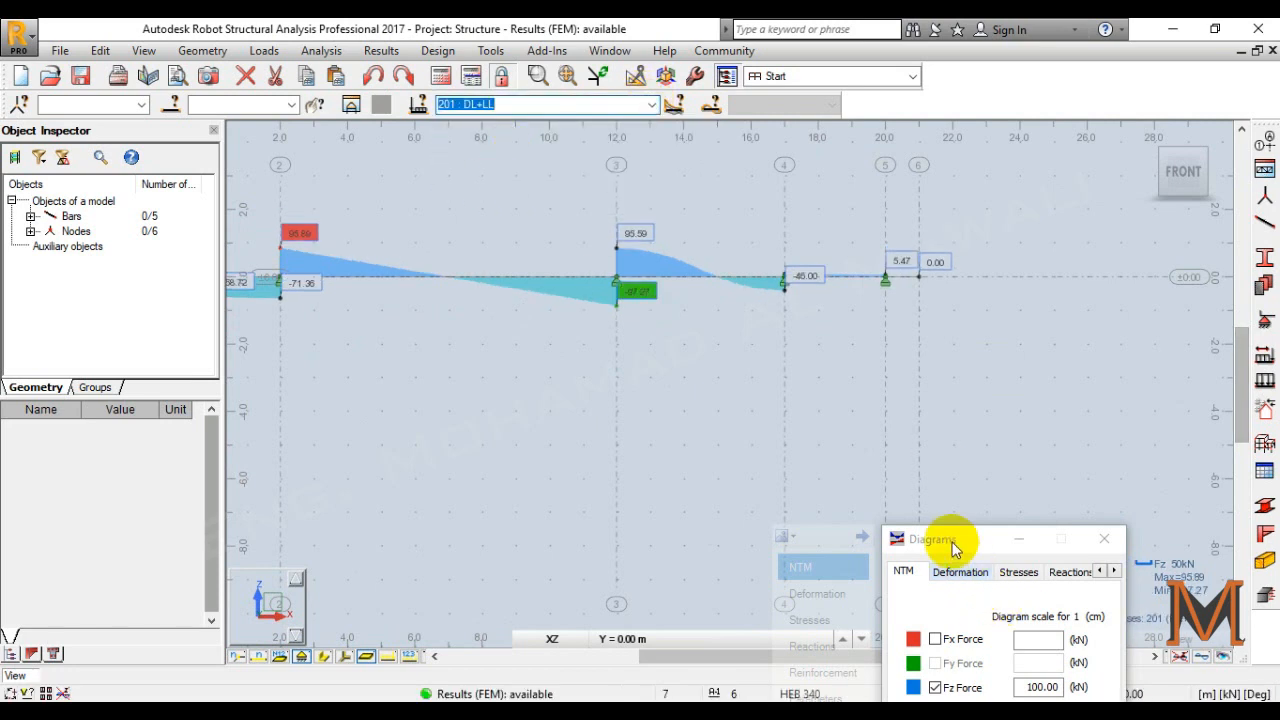
left_click_drag(955, 540, 1012, 196)
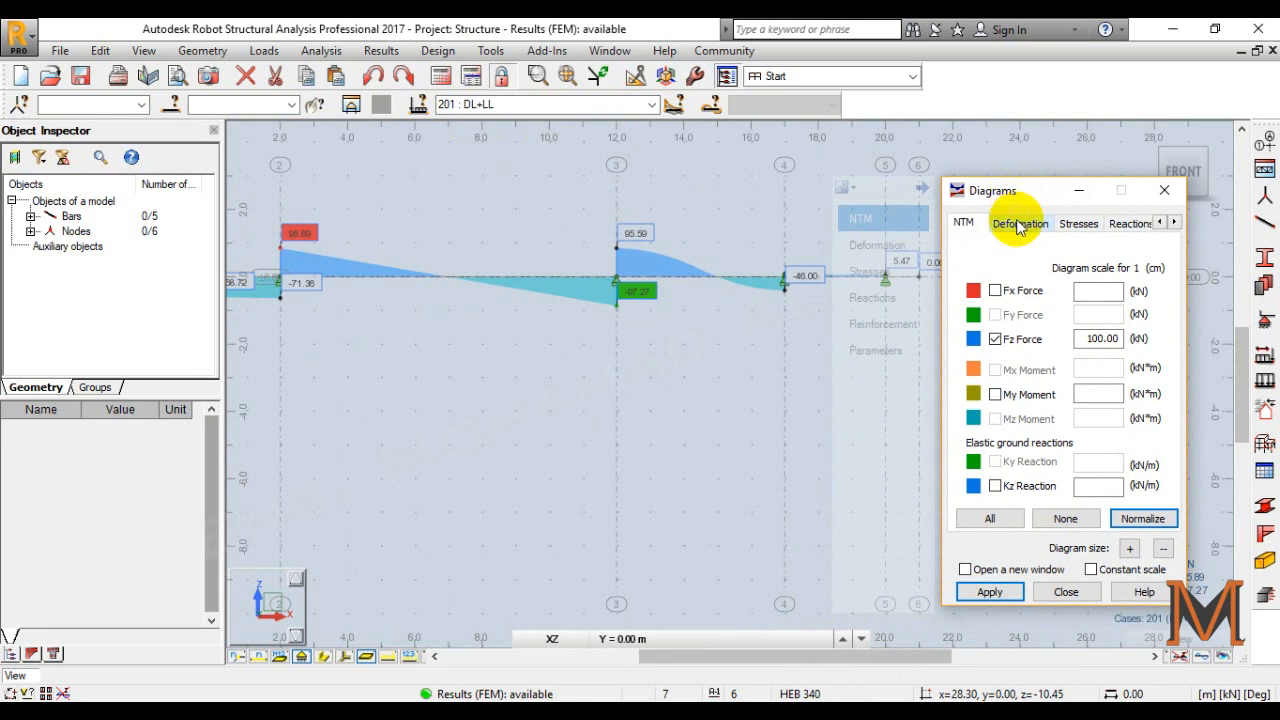
left_click(1019, 224)
left_click(991, 287)
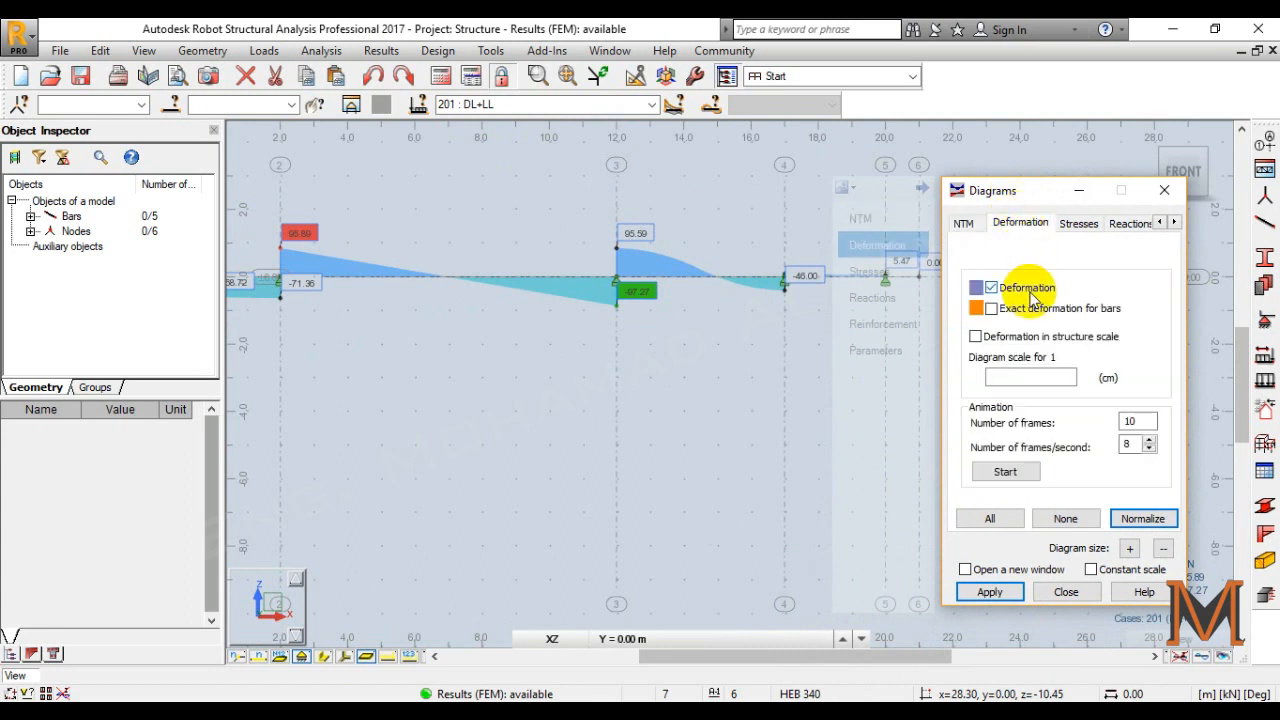
left_click(1013, 593)
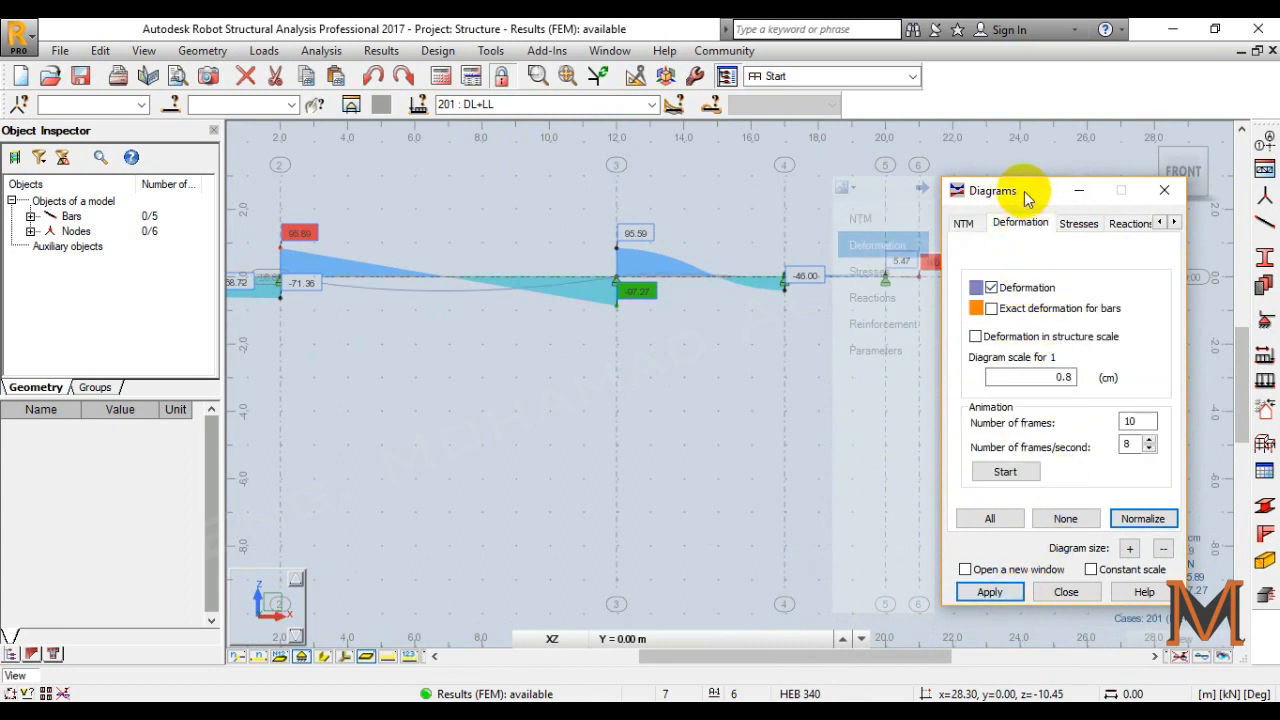
Remove the Fz force diagram and inspect the deformed shape of the beam between axes 3 and 6.
left_click(956, 222)
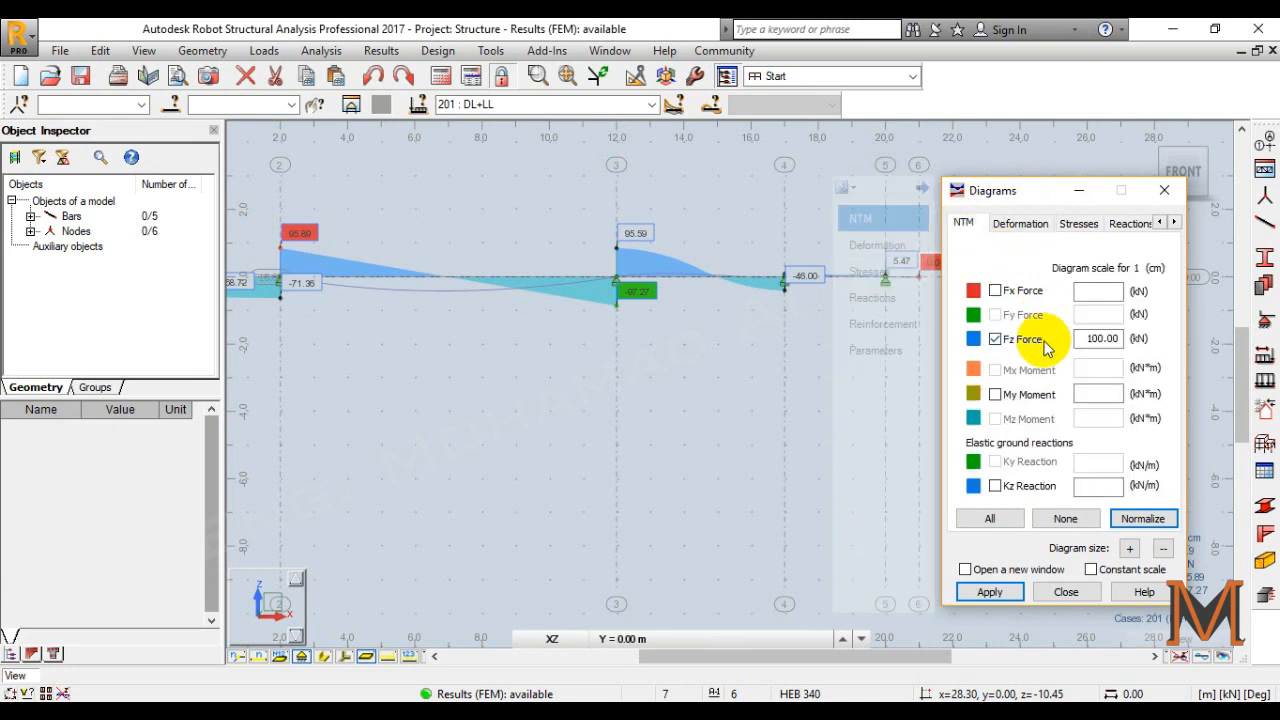
left_click(991, 592)
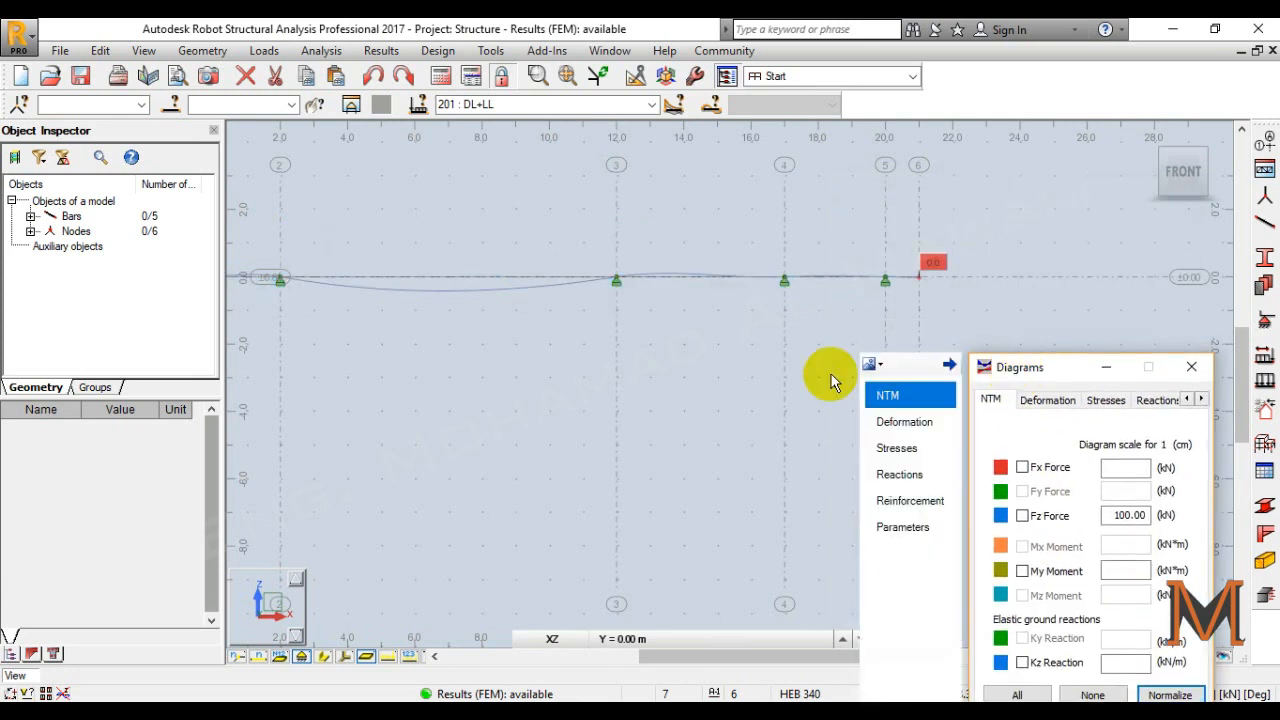
scroll(648, 352, "up", 2)
middle_click_drag(682, 336, 545, 331)
scroll(940, 270, "up", 3)
scroll(691, 341, "down", 2)
Set the diagram labels to show All values and examine the deformation along the whole beam.
left_click(905, 527)
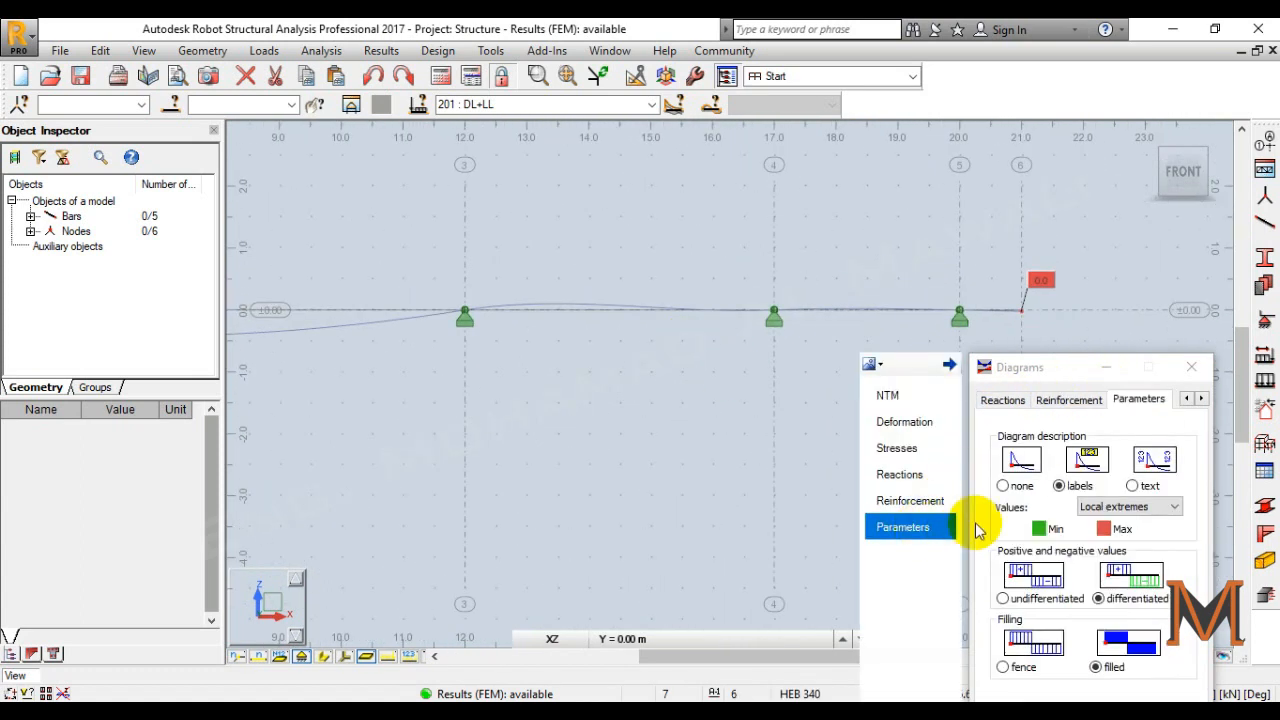
left_click(1128, 507)
left_click(1126, 524)
left_click_drag(1070, 367, 1156, 275)
left_click(1100, 677)
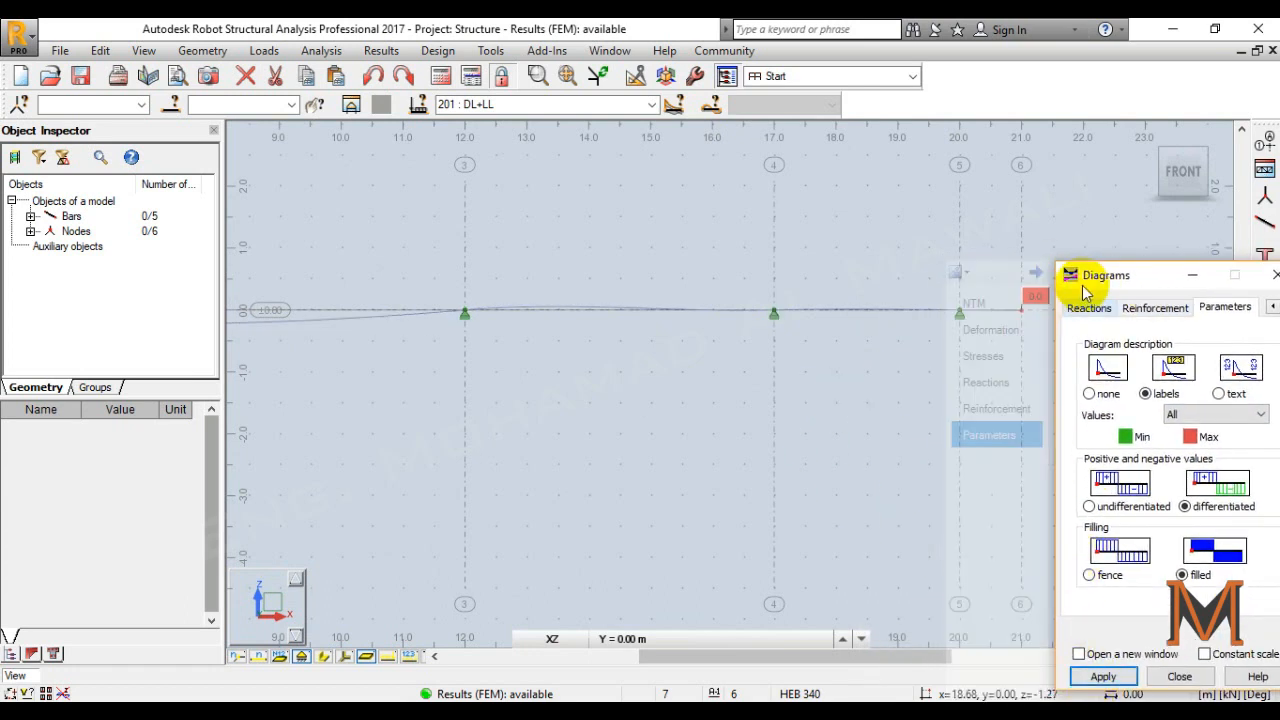
left_click_drag(1066, 277, 1017, 467)
scroll(486, 394, "down", 3)
middle_click_drag(486, 394, 681, 381)
scroll(576, 375, "up", 2)
scroll(708, 375, "down", 2)
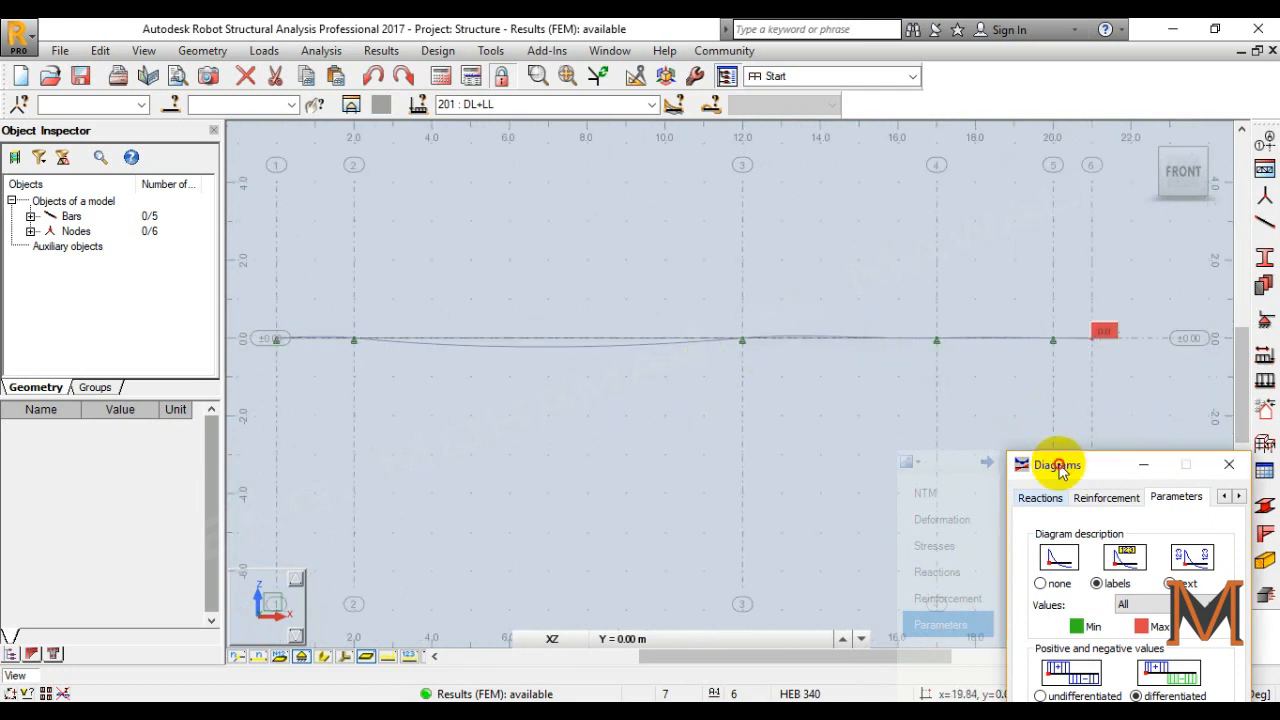
Replace the deformation with the My moment diagram for combination 201 and minimize the diagram settings to view the whole beam.
left_click_drag(1071, 465, 933, 233)
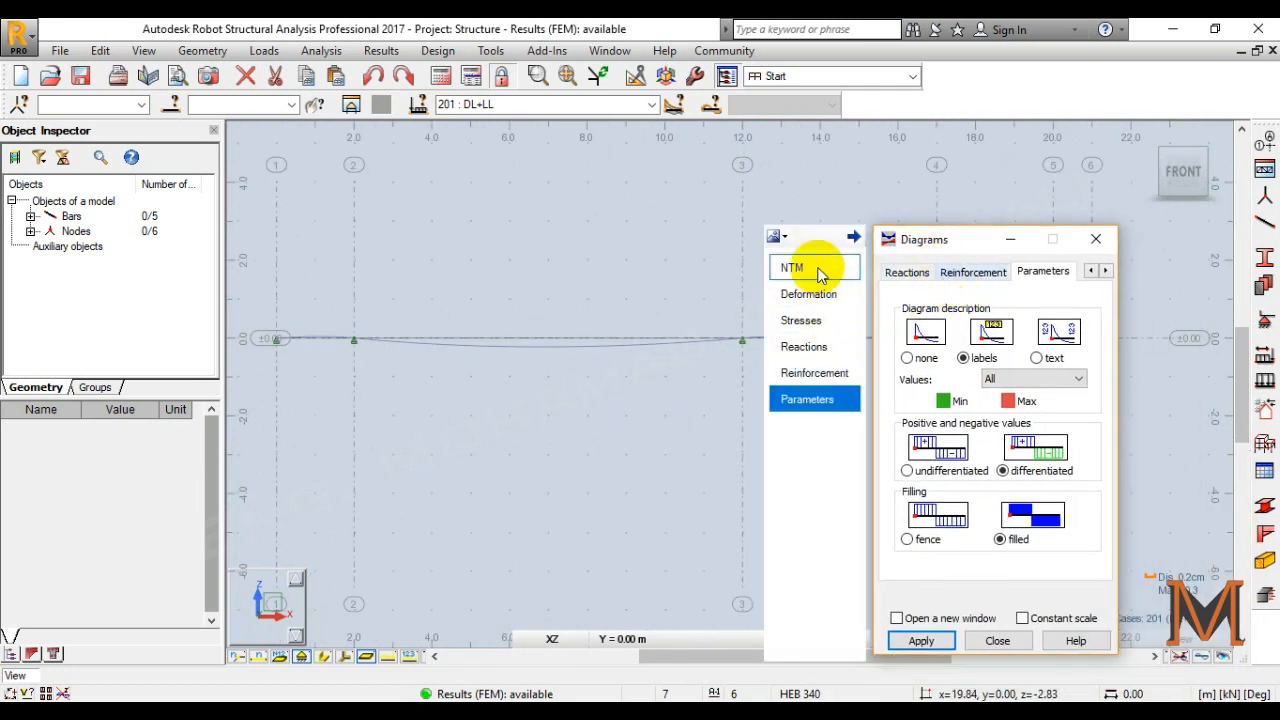
left_click(815, 293)
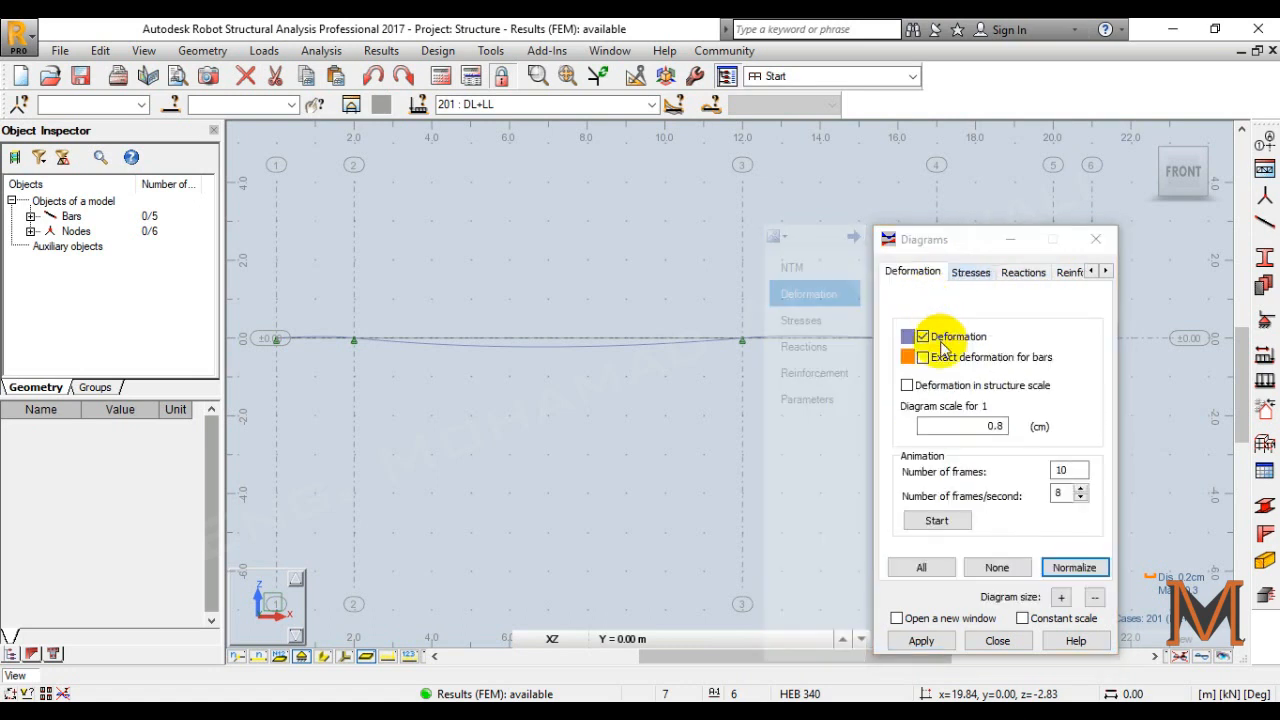
left_click(805, 267)
left_click(927, 443)
left_click(921, 639)
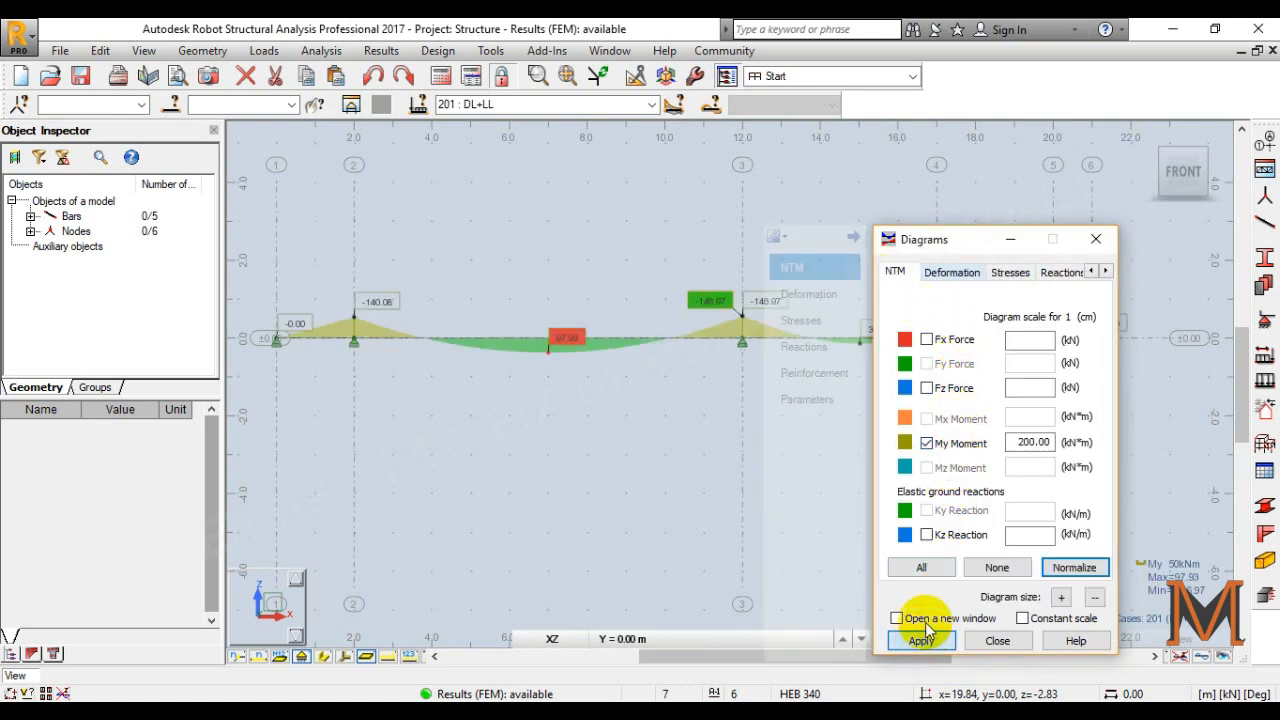
left_click(1010, 239)
scroll(631, 434, "down", 1)
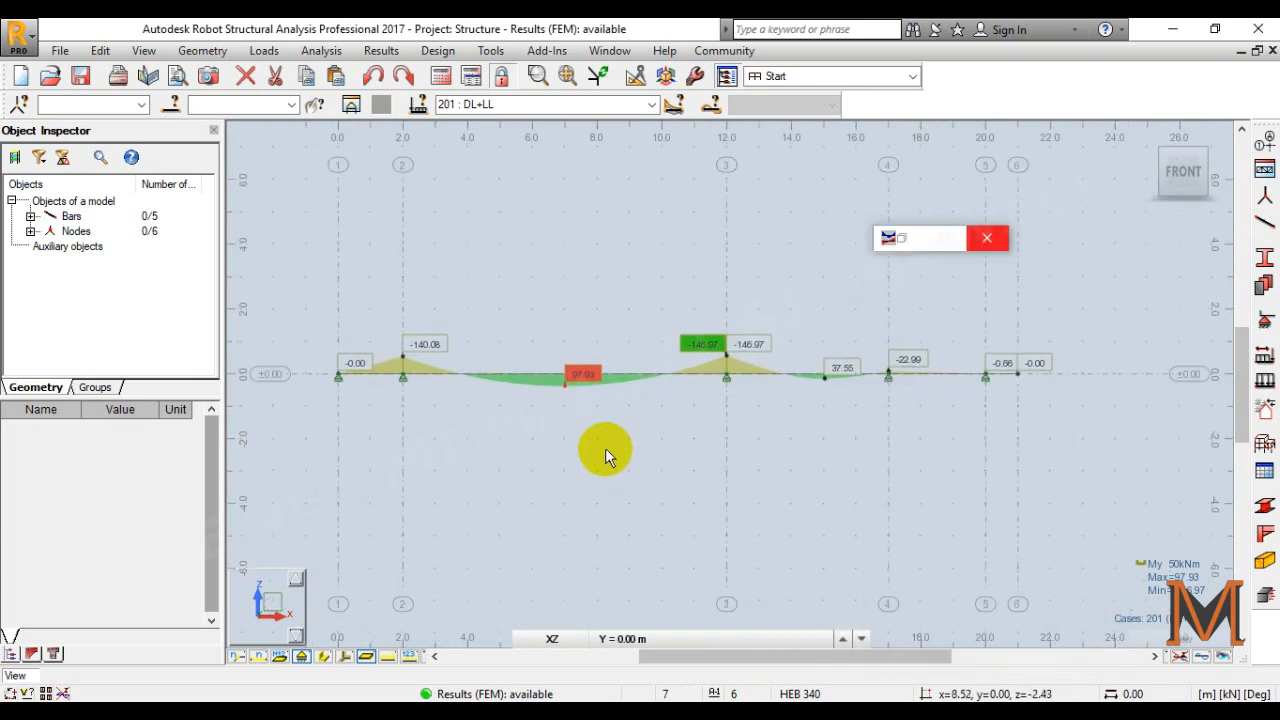
Switch the My moment results to combination 101 (1.35DL+1.5LL).
left_click(651, 104)
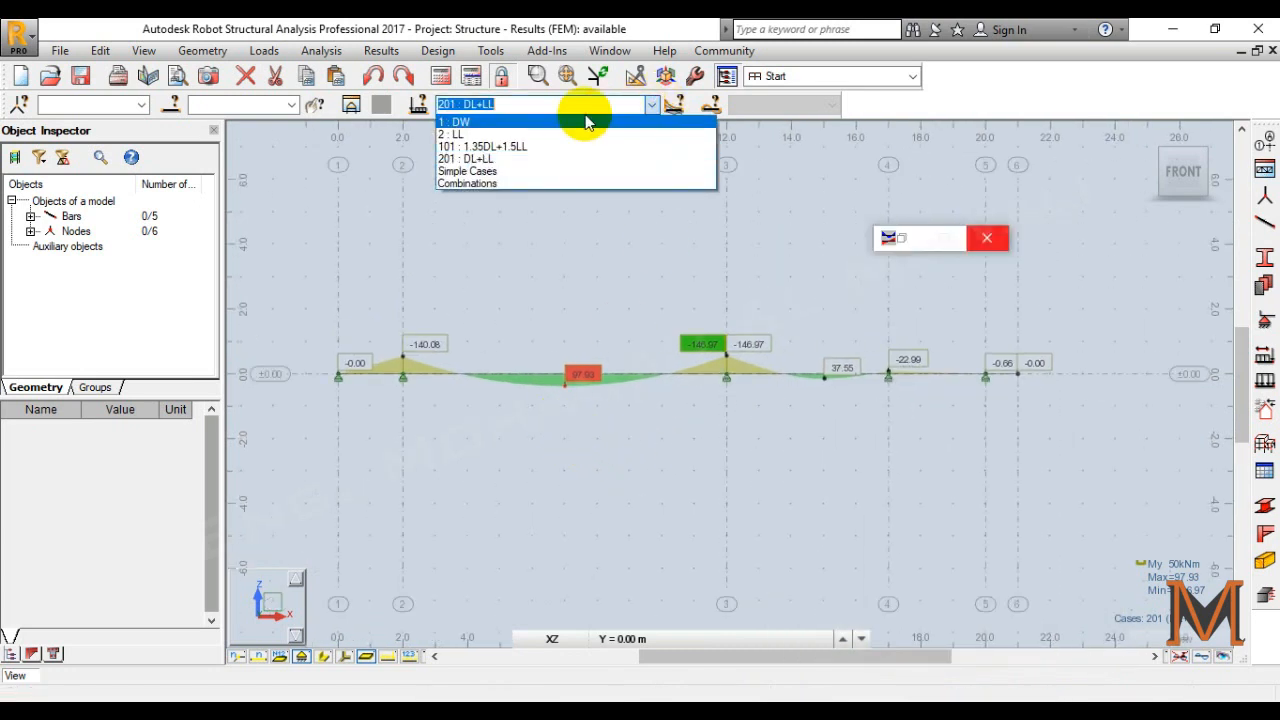
left_click(530, 146)
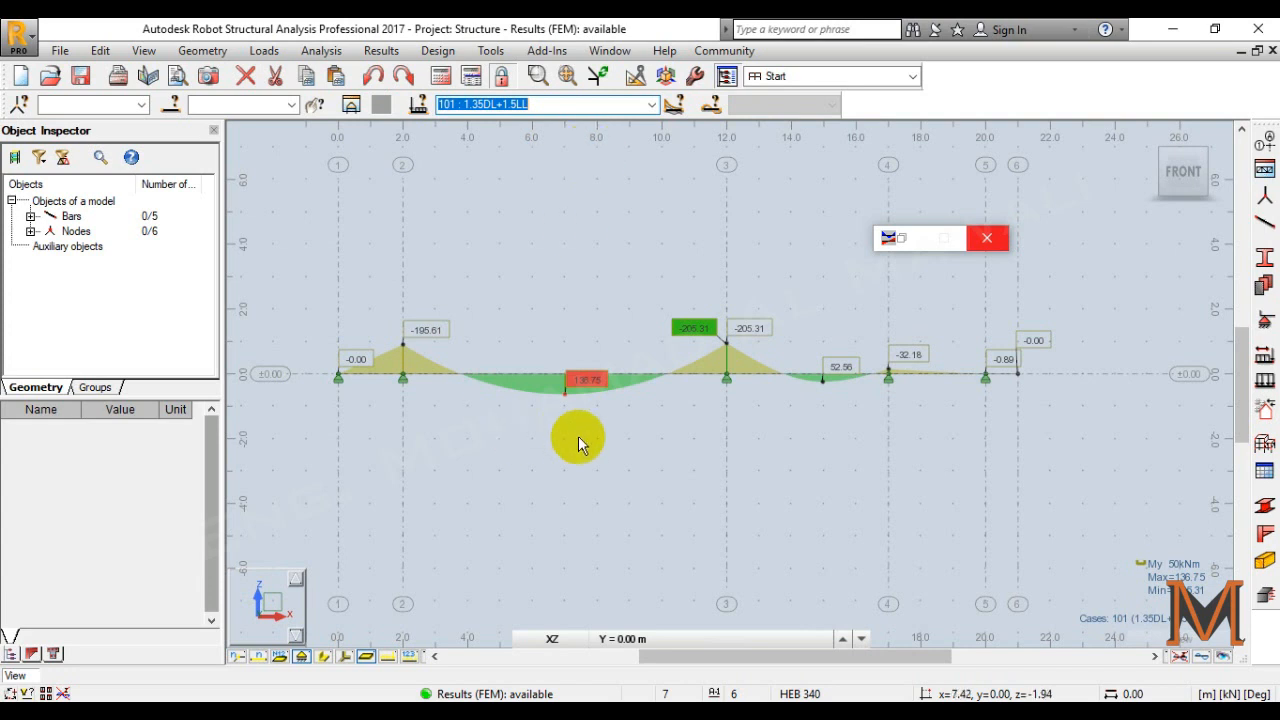
Switch to the Calculation.pdf in Acrobat and find the beam's bending moment and shear force diagrams on page 19.
mouse_move(505, 640)
left_click(370, 645)
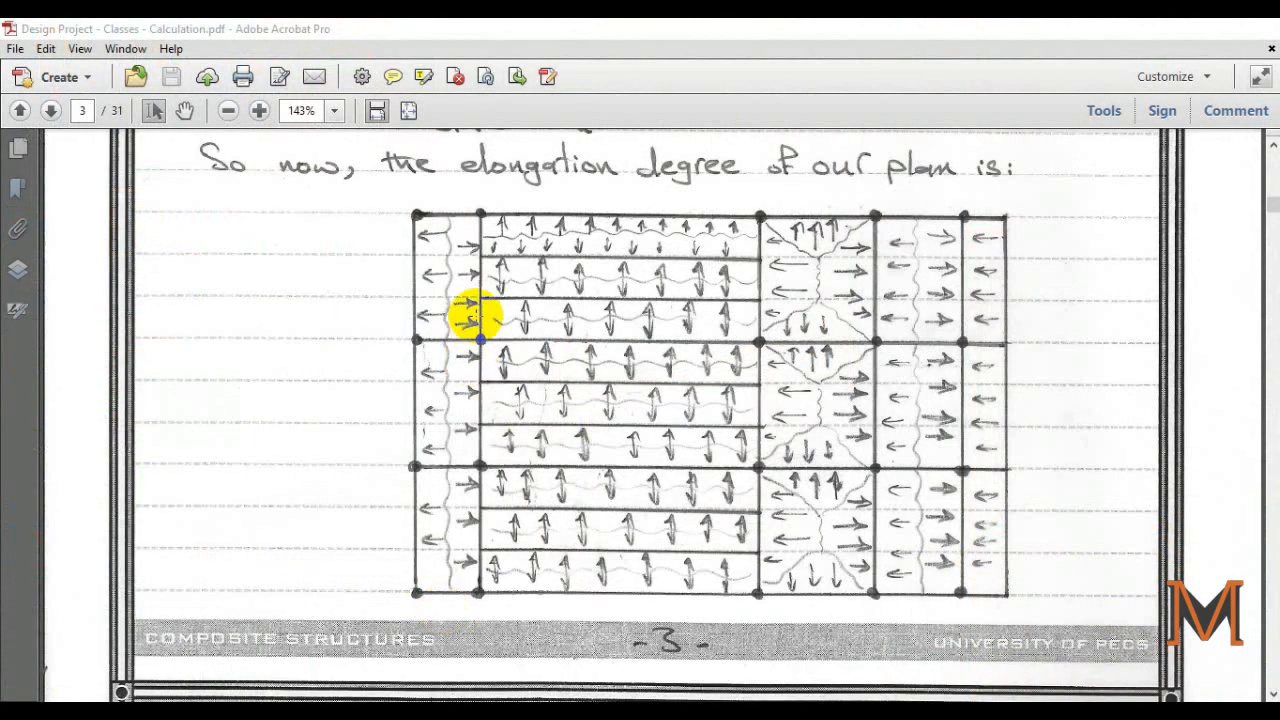
left_click(408, 110)
scroll(380, 261, "down", 5)
scroll(380, 261, "down", 6)
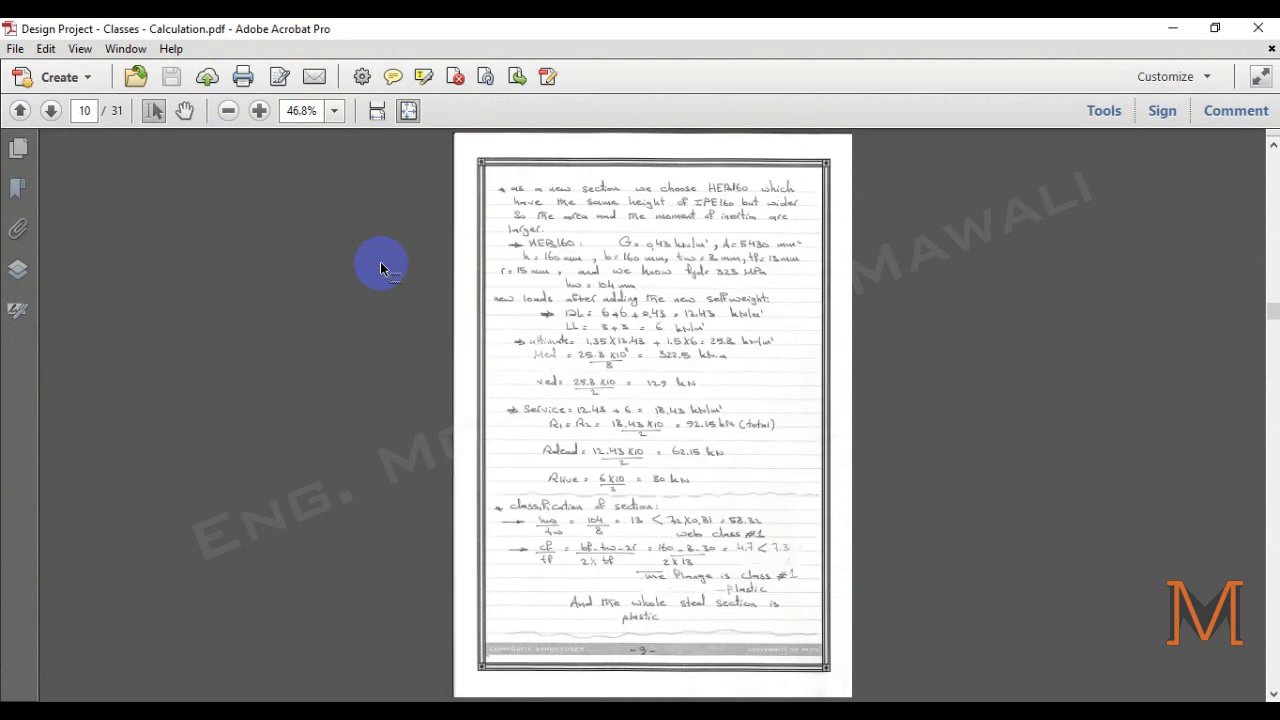
scroll(380, 261, "down", 5)
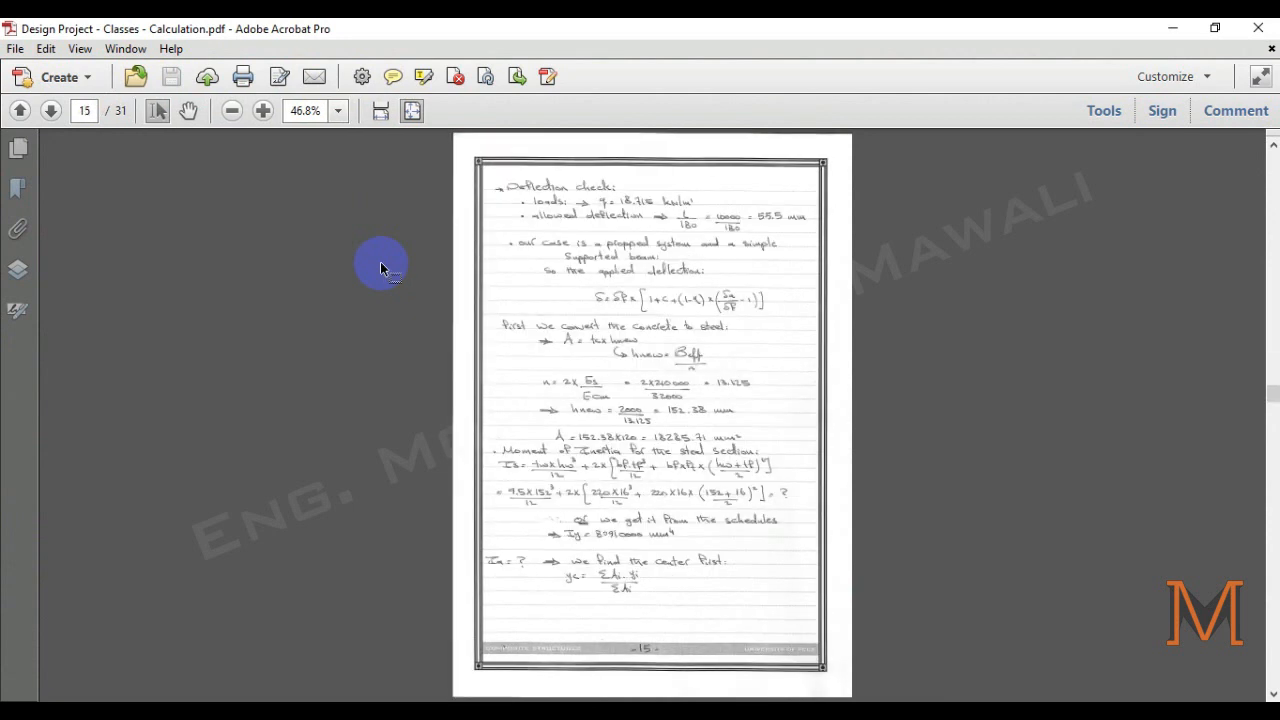
scroll(380, 261, "down", 1)
scroll(380, 261, "up", 1)
left_click(380, 110)
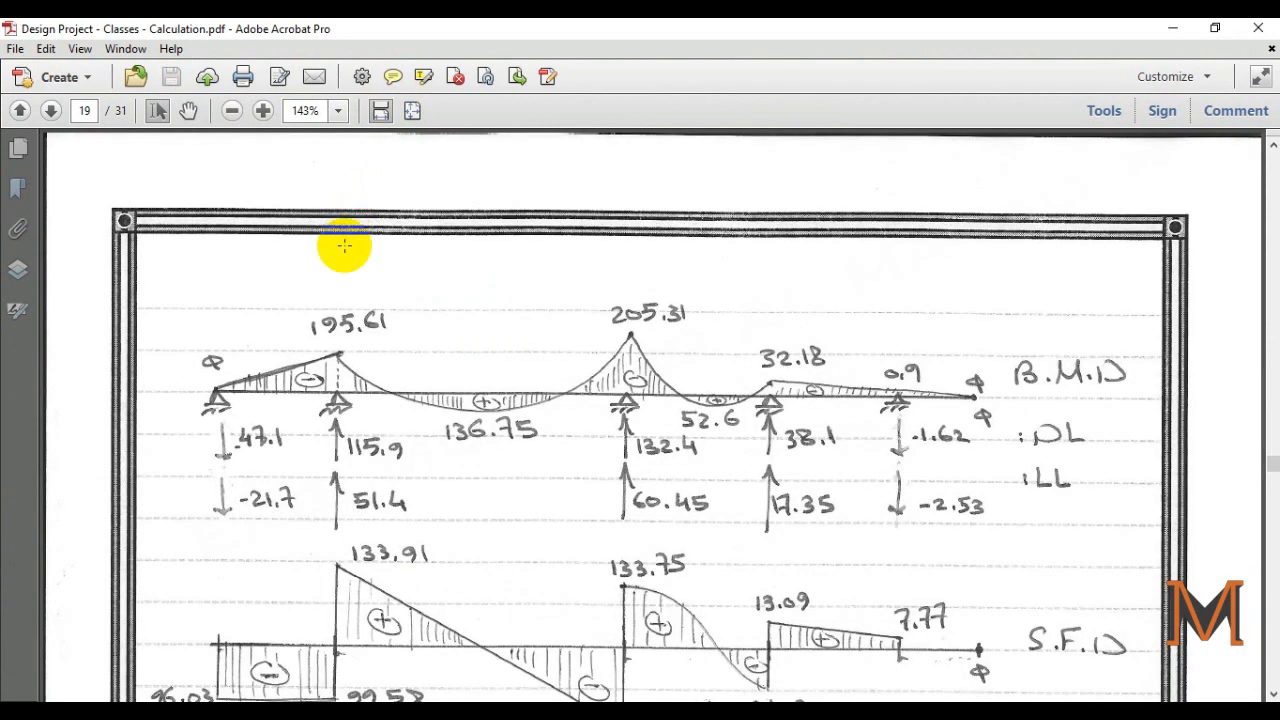
scroll(496, 280, "down", 1)
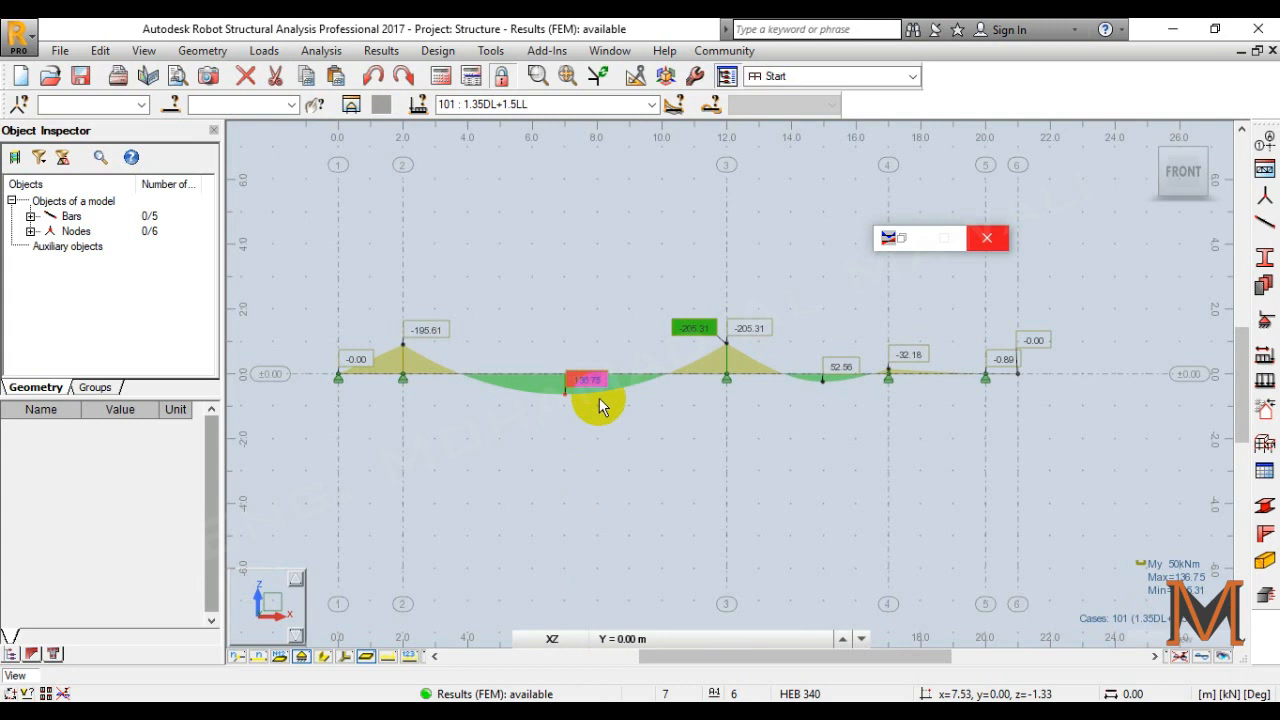
Compare the Robot moment diagram around axis 2 with the hand-drawn diagrams on page 19 of the PDF.
middle_click_drag(573, 408, 839, 448)
scroll(477, 313, "up", 4)
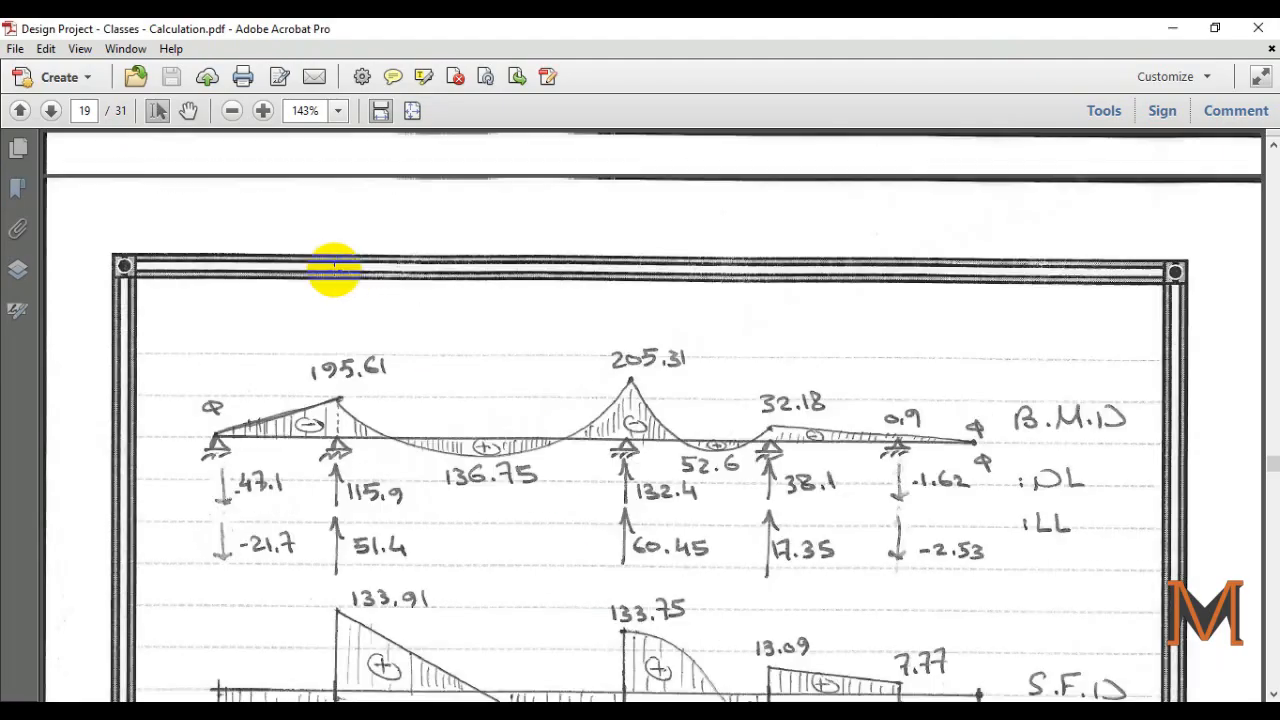
scroll(334, 271, "up", 5)
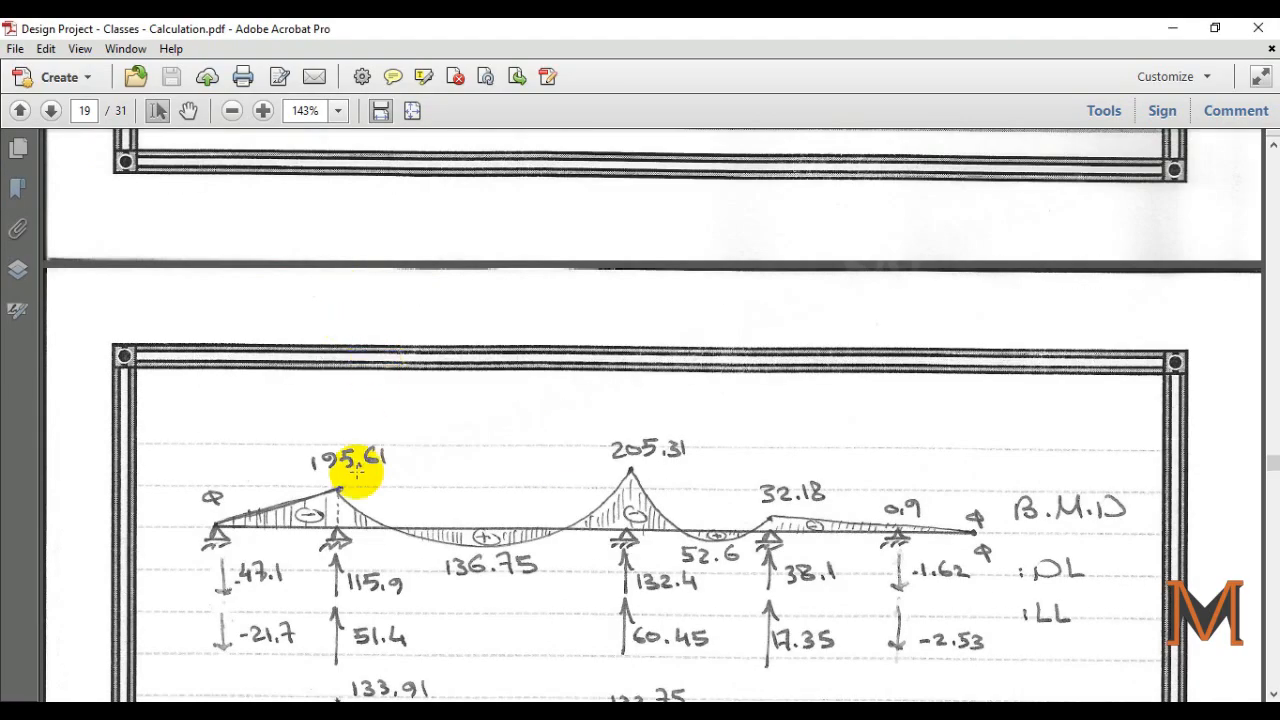
scroll(343, 457, "down", 2)
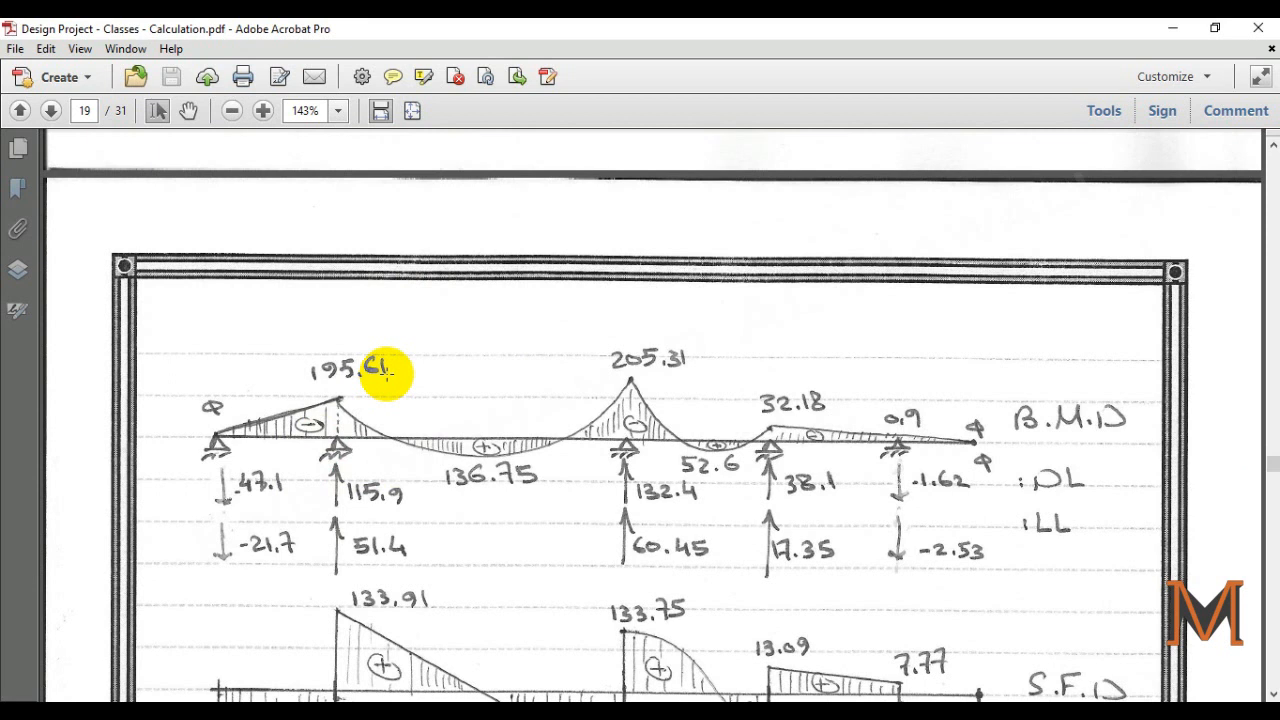
scroll(546, 374, "down", 4)
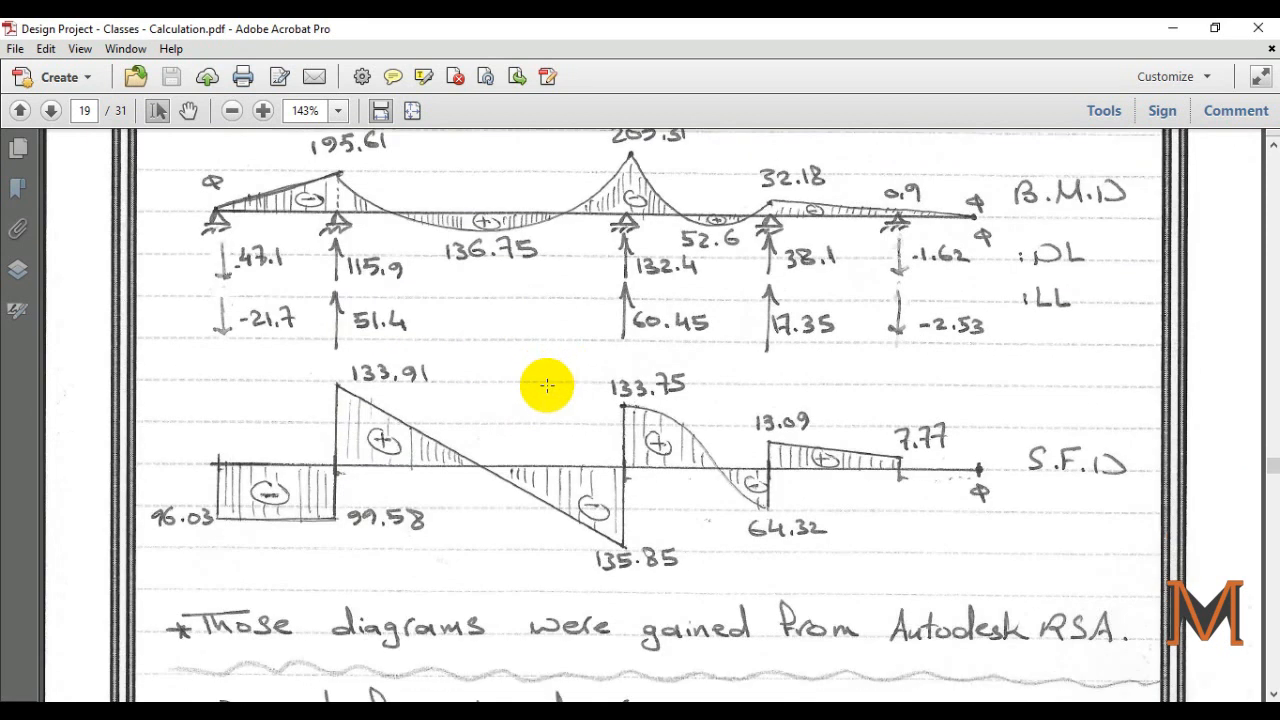
scroll(546, 387, "up", 1)
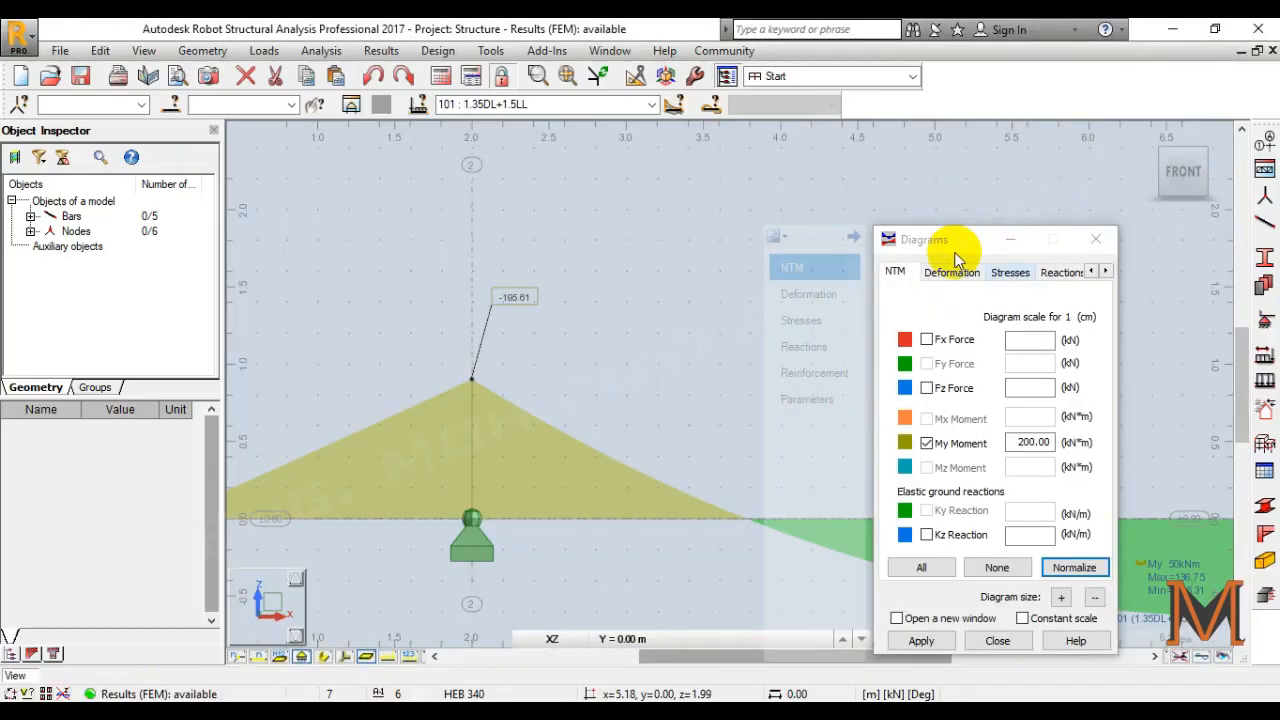
Replace the My moment diagram with the FZ support reactions, including descriptions, and normalize the display.
left_click(945, 447)
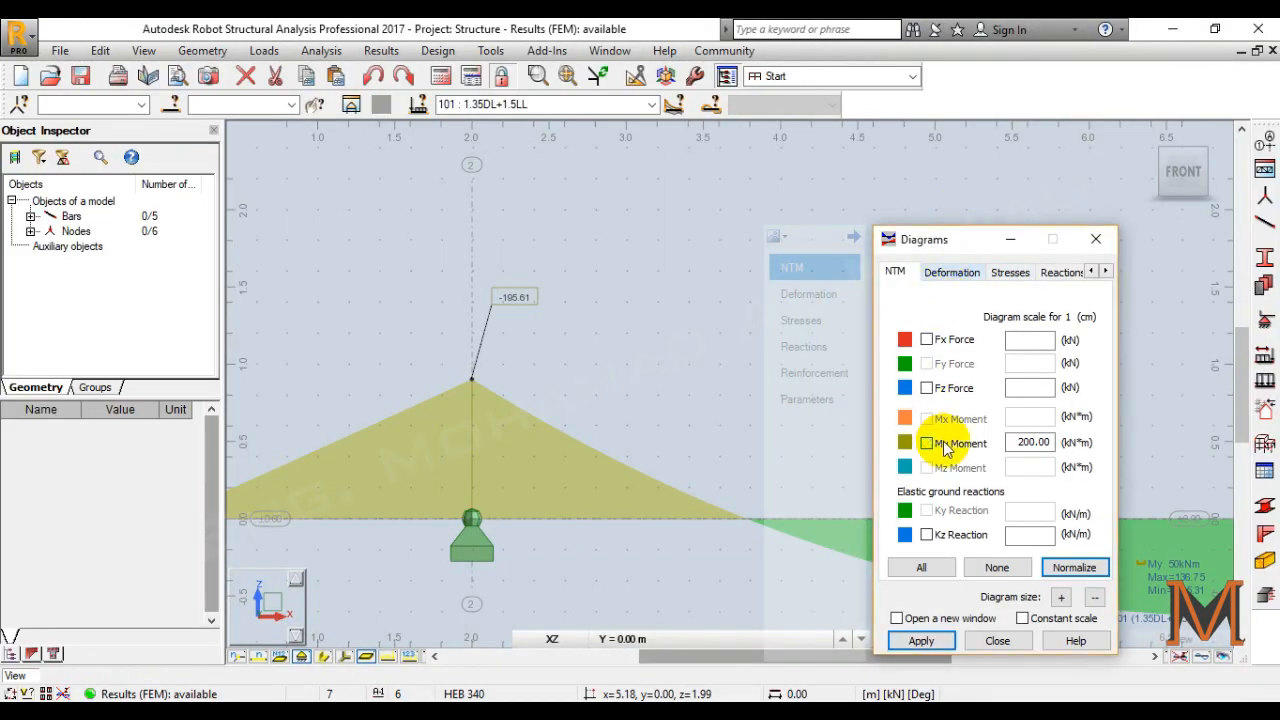
left_click(1060, 271)
left_click(947, 438)
left_click(909, 483)
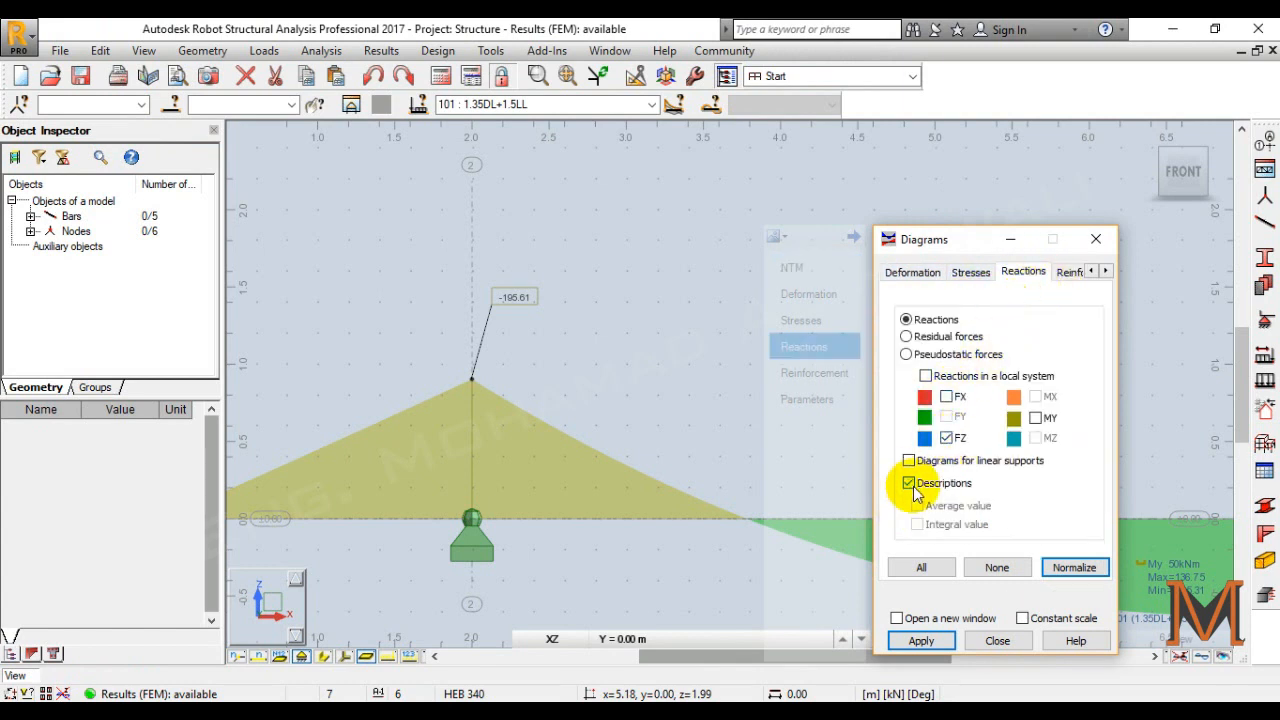
left_click(921, 640)
scroll(630, 325, "down", 6)
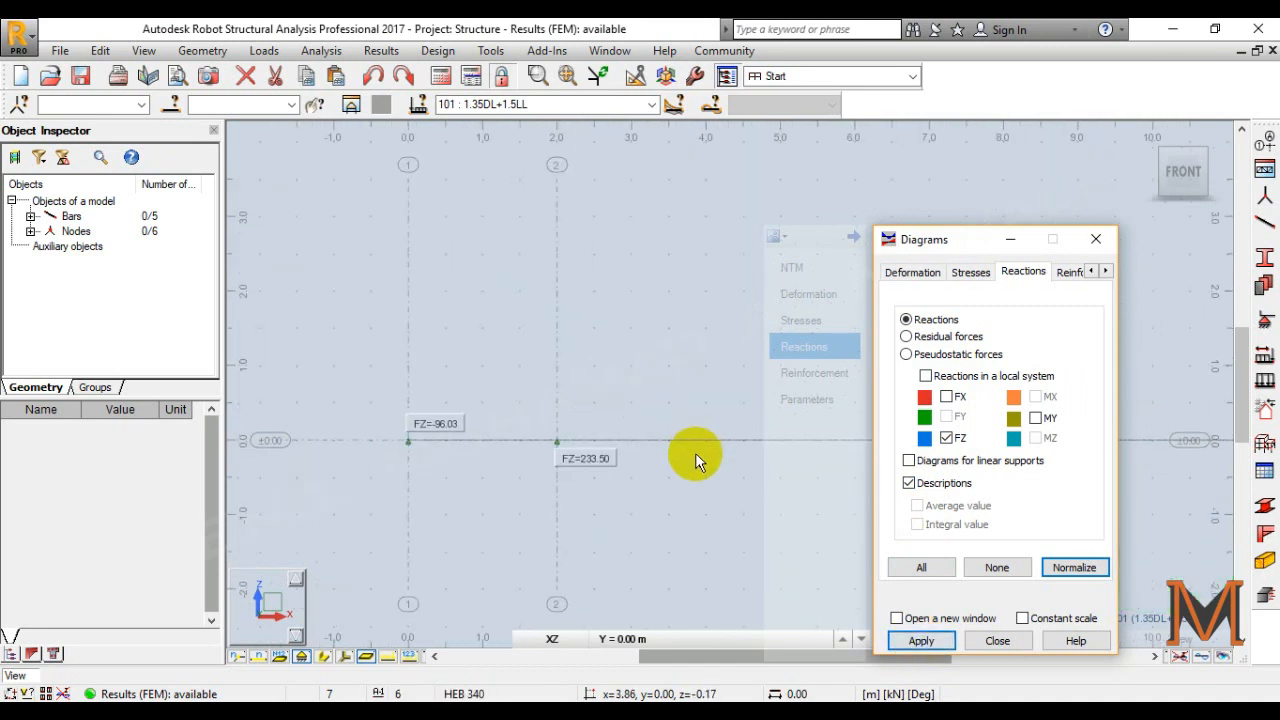
middle_click_drag(686, 456, 519, 465)
left_click(1090, 566)
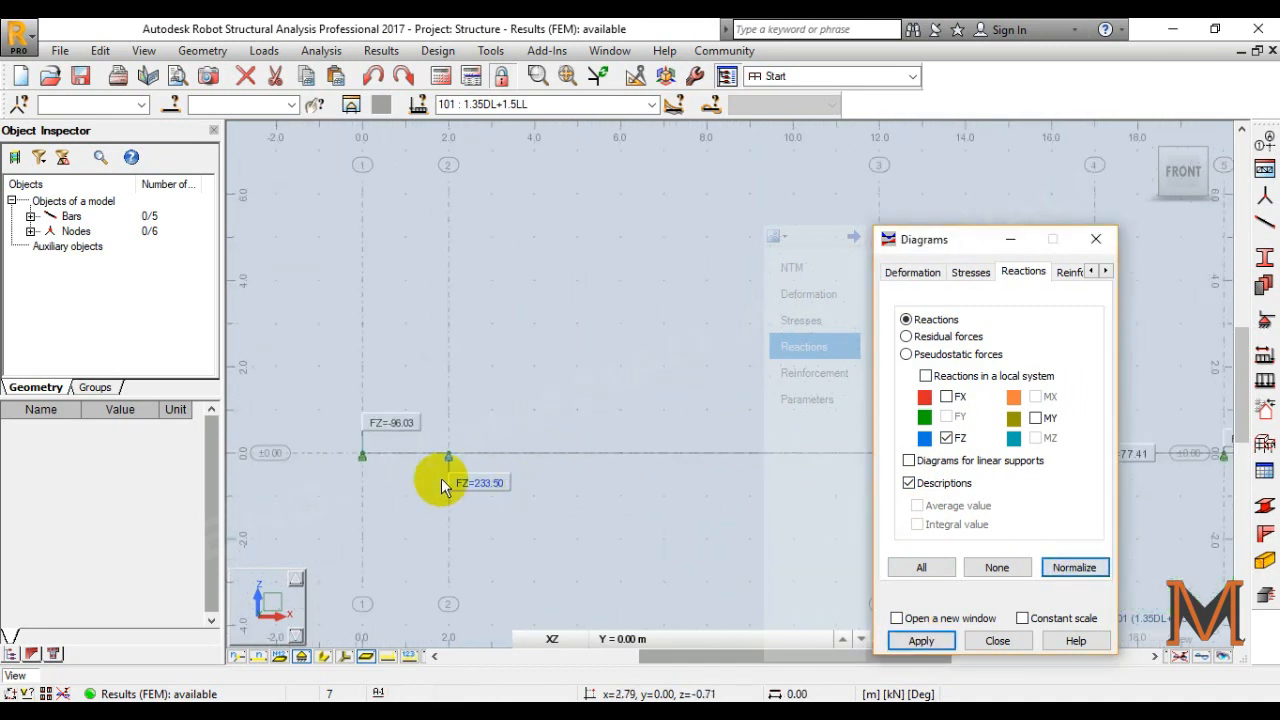
Examine the FZ reactions at all supports along the beam for combination 101 and review the available load cases.
scroll(349, 429, "up", 2)
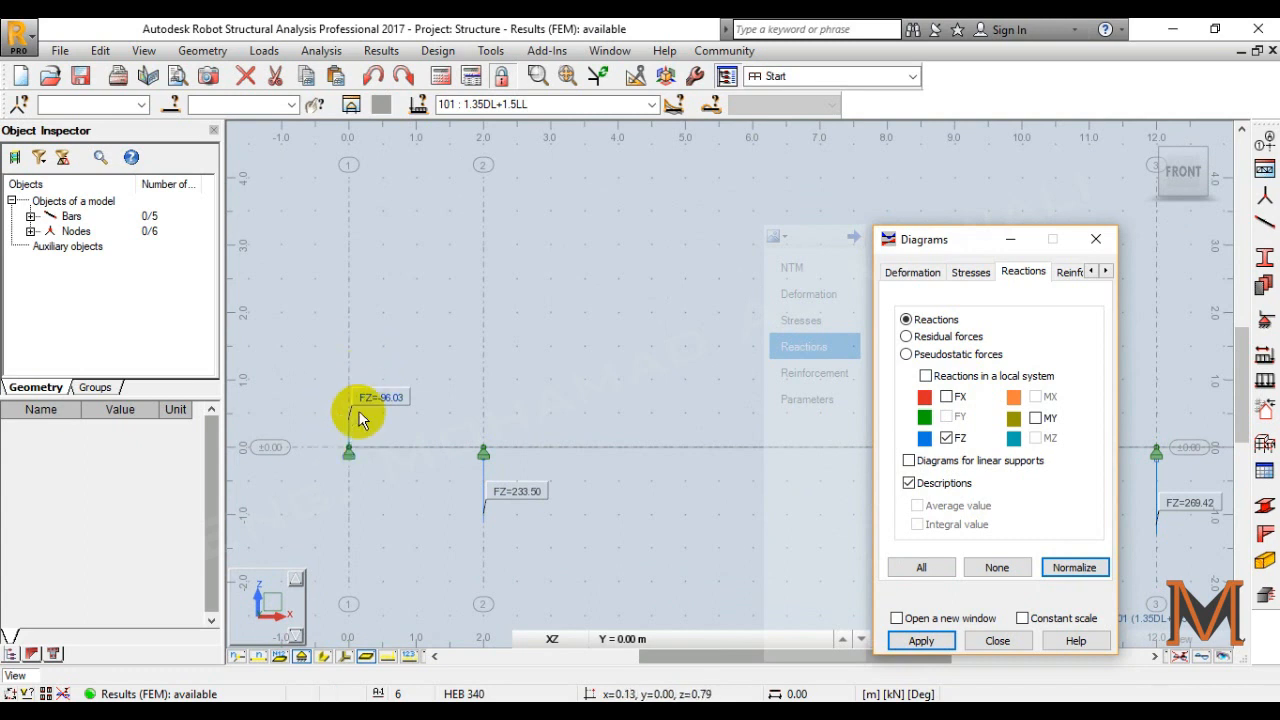
scroll(538, 515, "down", 2)
middle_click_drag(668, 502, 403, 490)
scroll(403, 490, "down", 2)
middle_click_drag(524, 497, 440, 493)
left_click(653, 106)
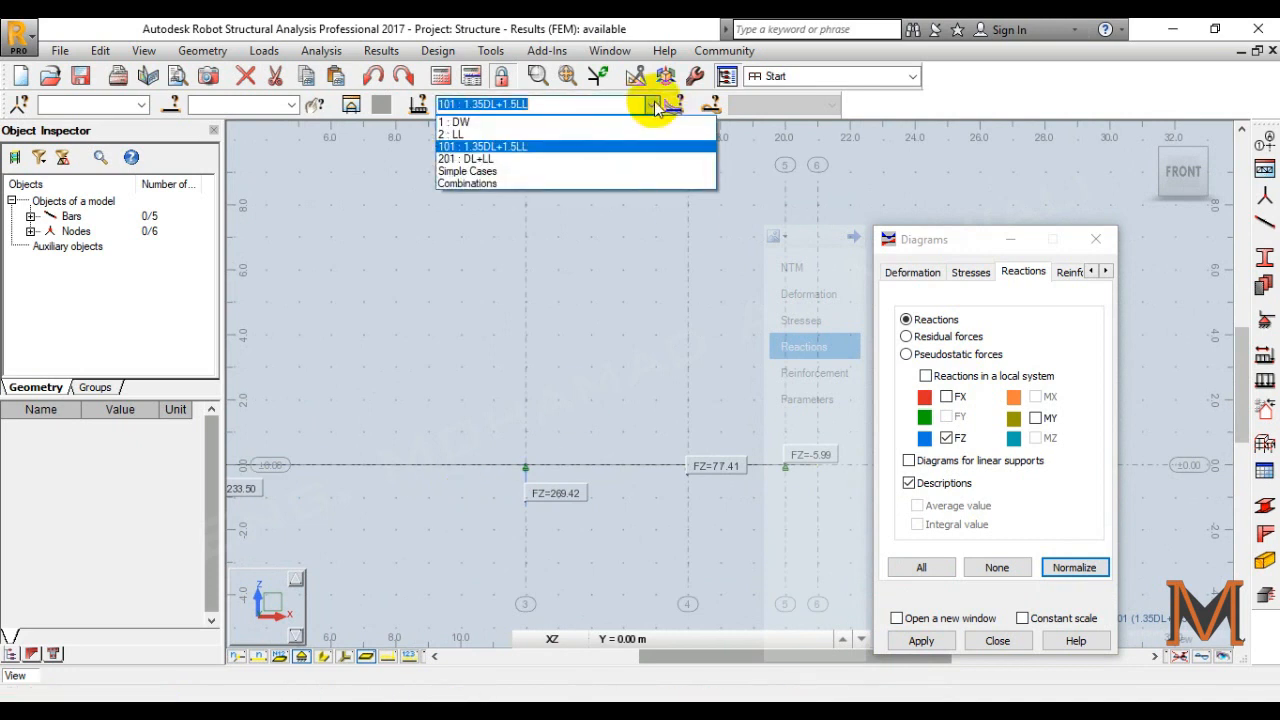
left_click(653, 106)
left_click(466, 620)
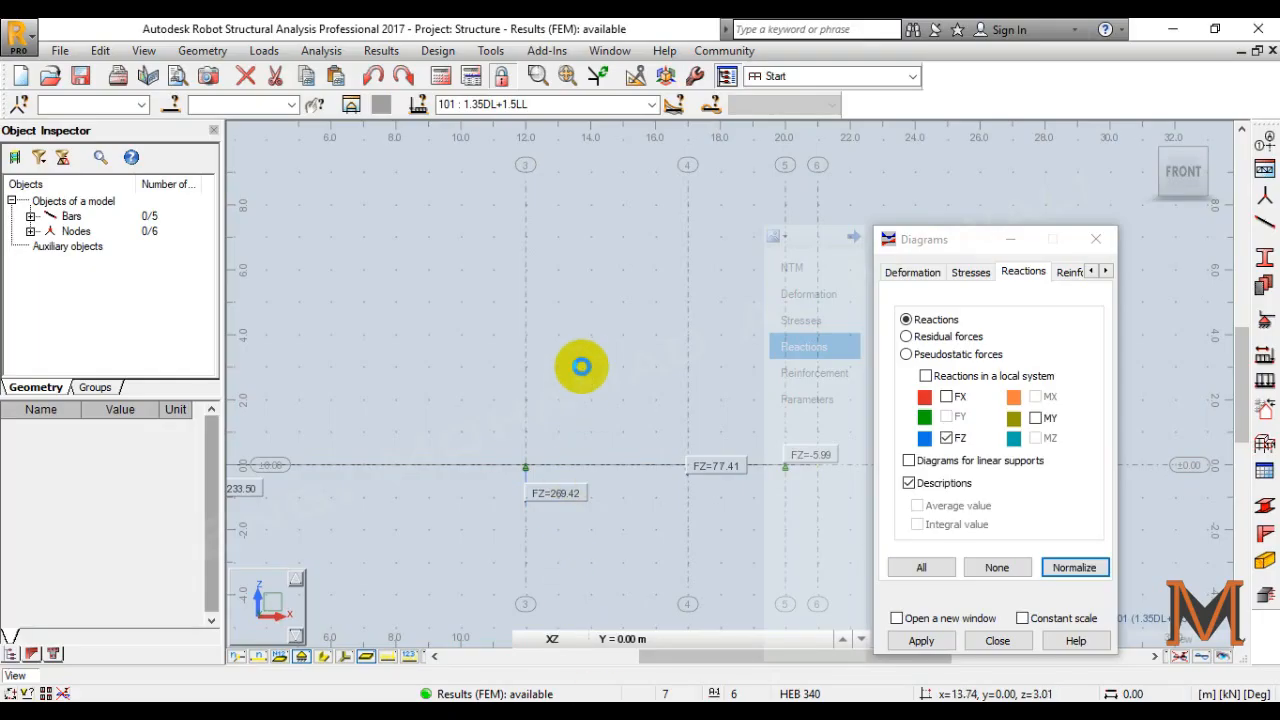
left_click(582, 363)
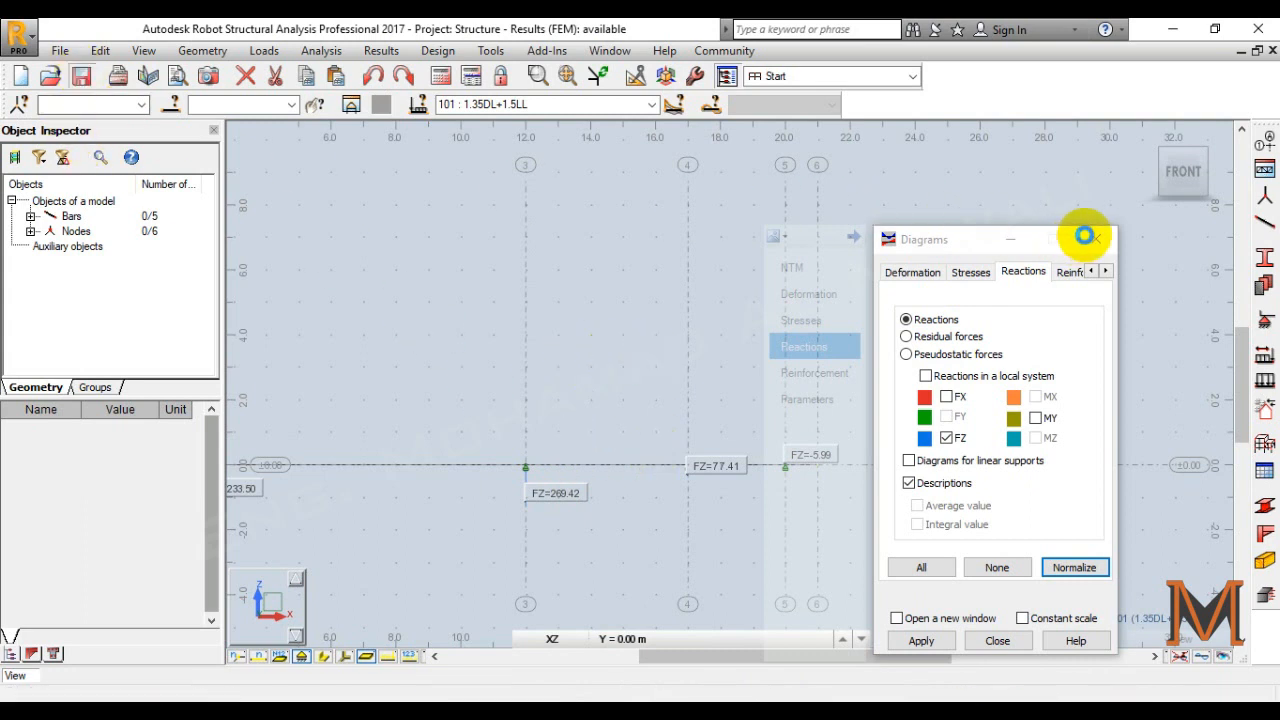
Leave the beam results and start a new 2D frame project.
left_click(48, 81)
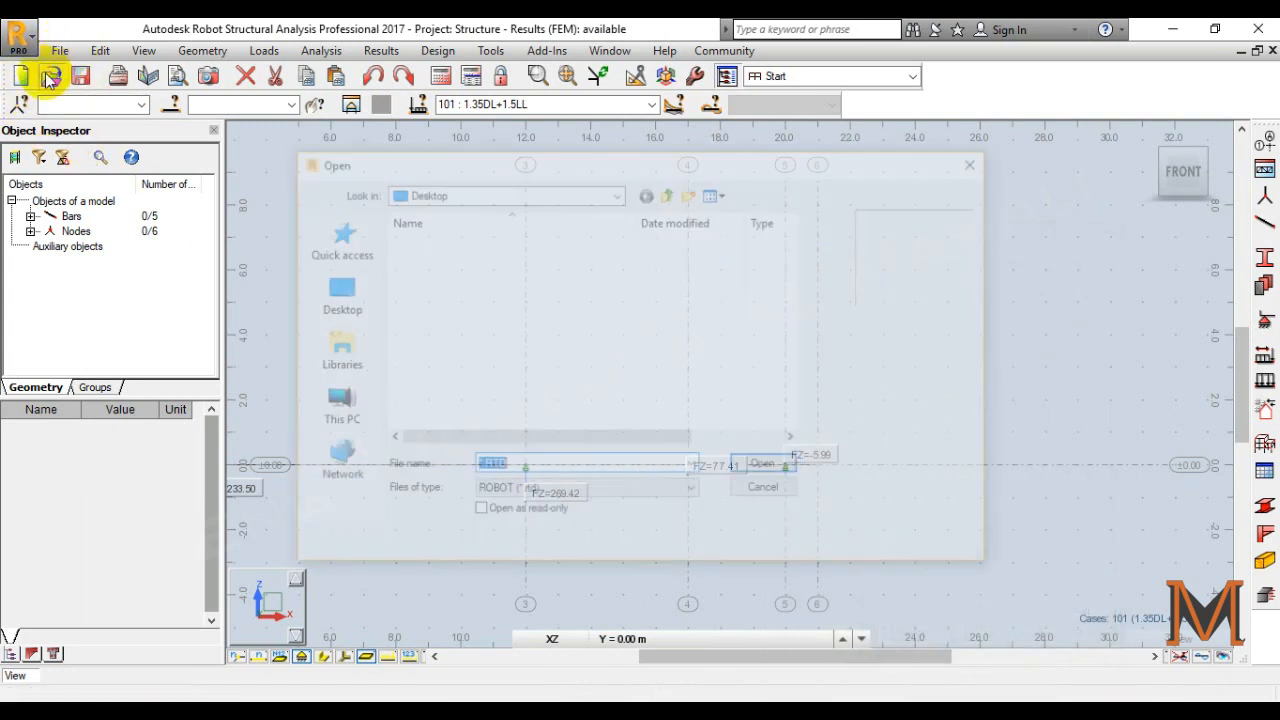
left_click(980, 158)
left_click(14, 75)
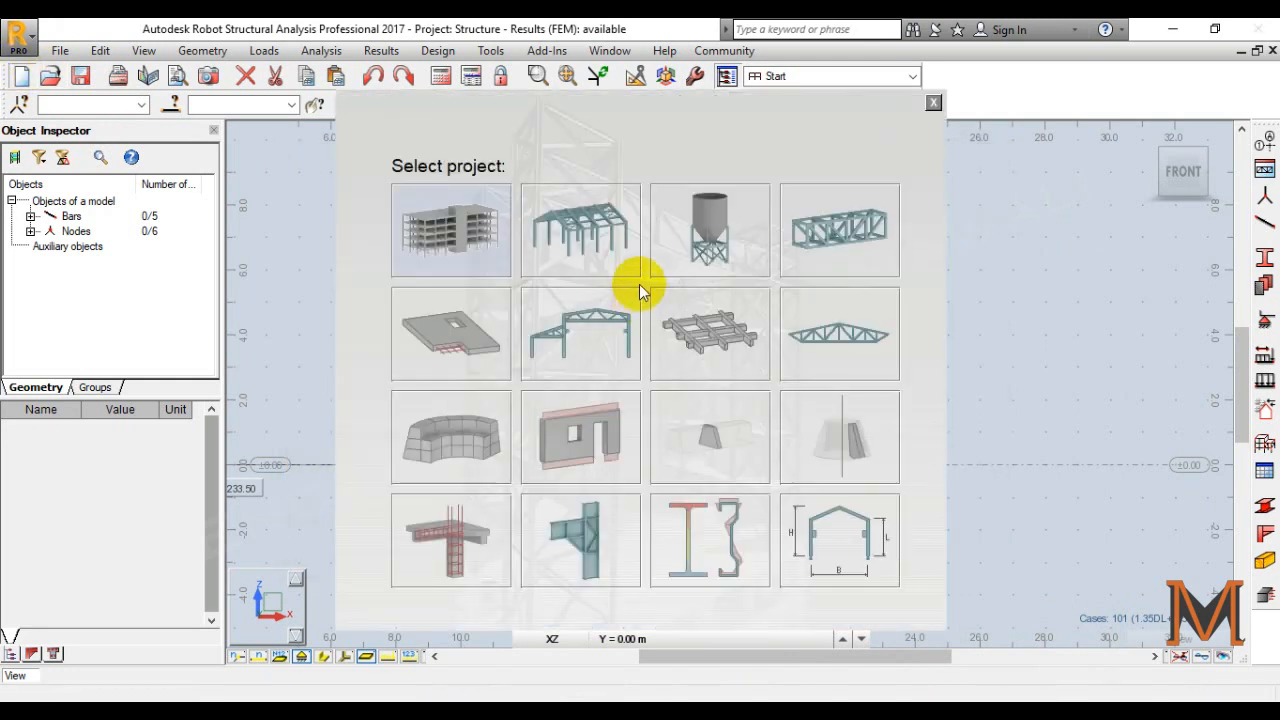
left_click(596, 342)
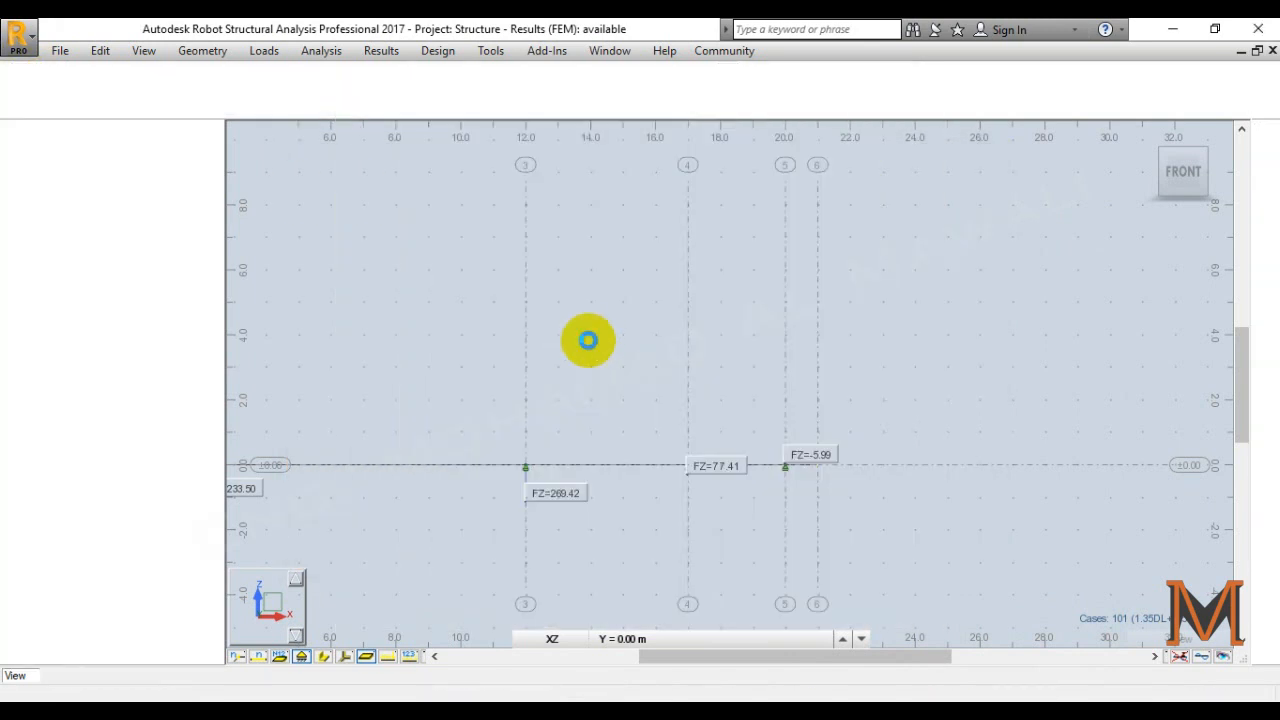
Switch to the calculation PDF and find the analytical model and service loads of main beam B6 on page 25.
mouse_move(703, 629)
left_click(365, 625)
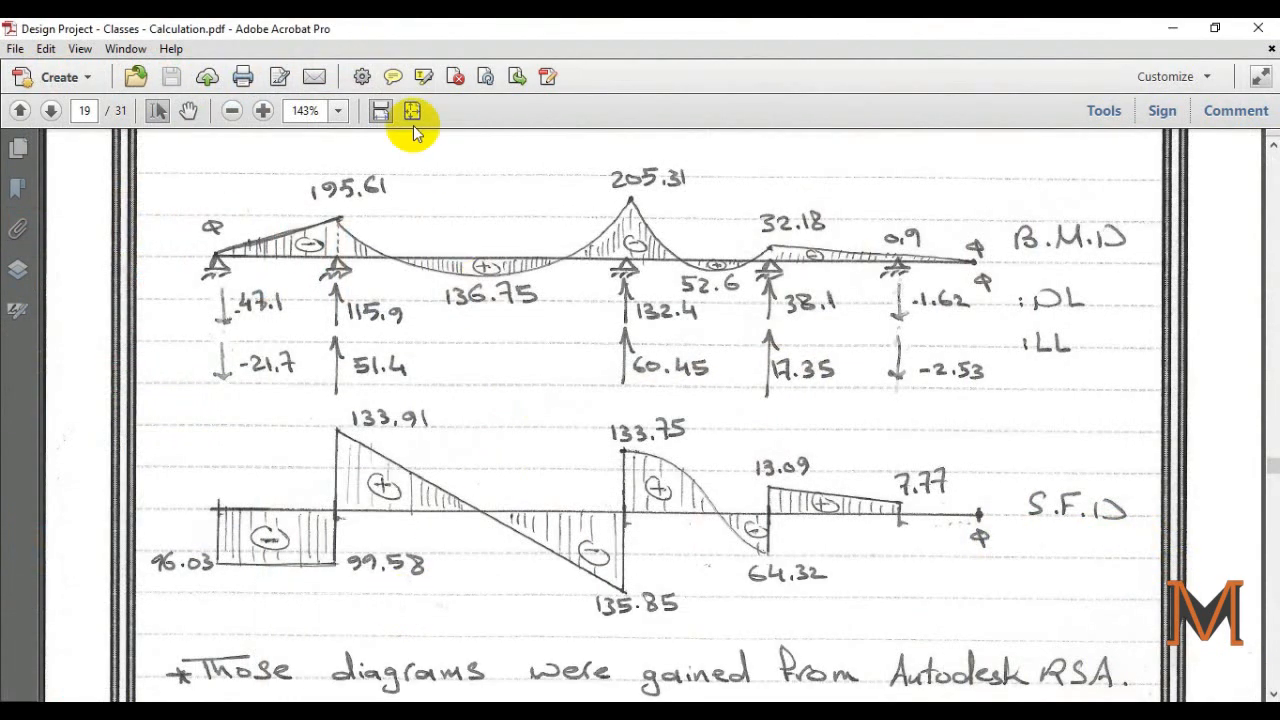
left_click(412, 111)
scroll(418, 255, "down", 6)
scroll(418, 262, "down", 4)
scroll(419, 260, "up", 2)
left_click(381, 112)
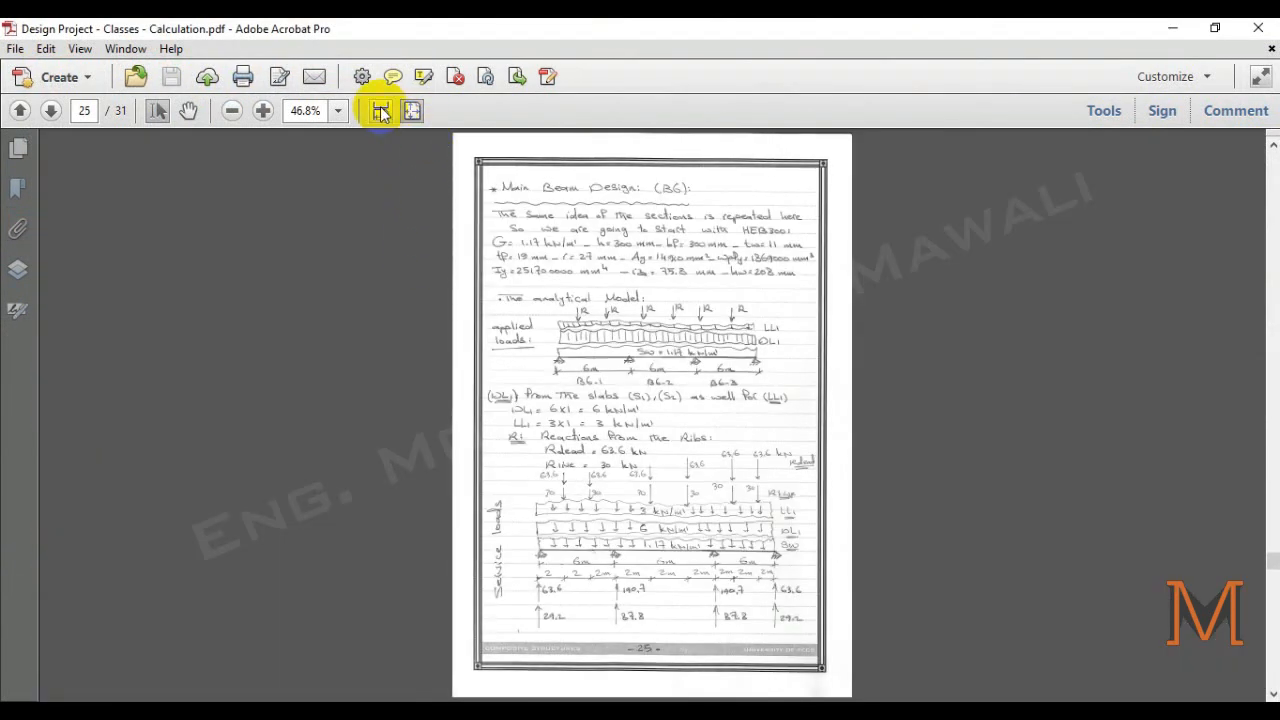
scroll(323, 237, "down", 6)
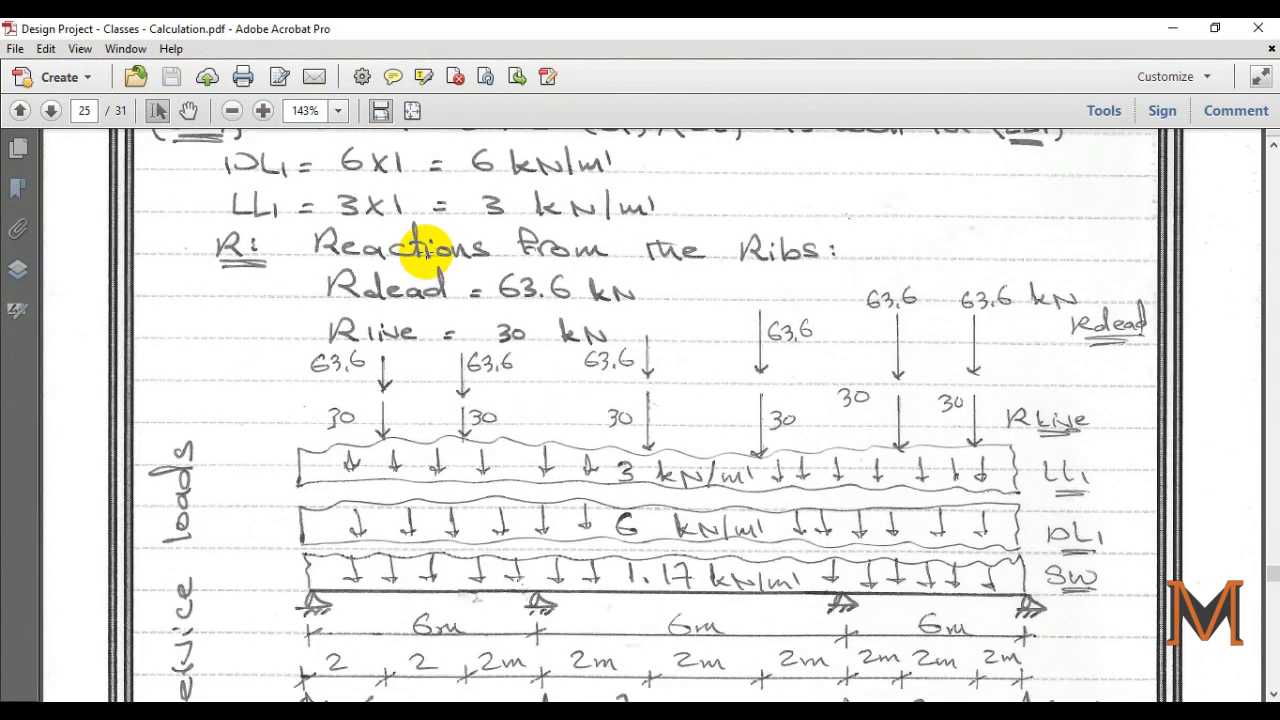